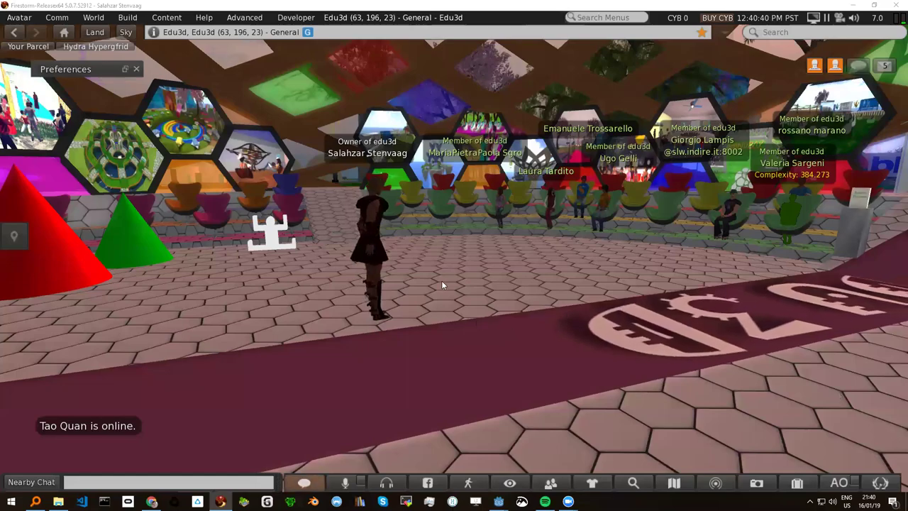
Turn the avatar toward the carpet and reset the camera behind it
key(Left)
key(Right)
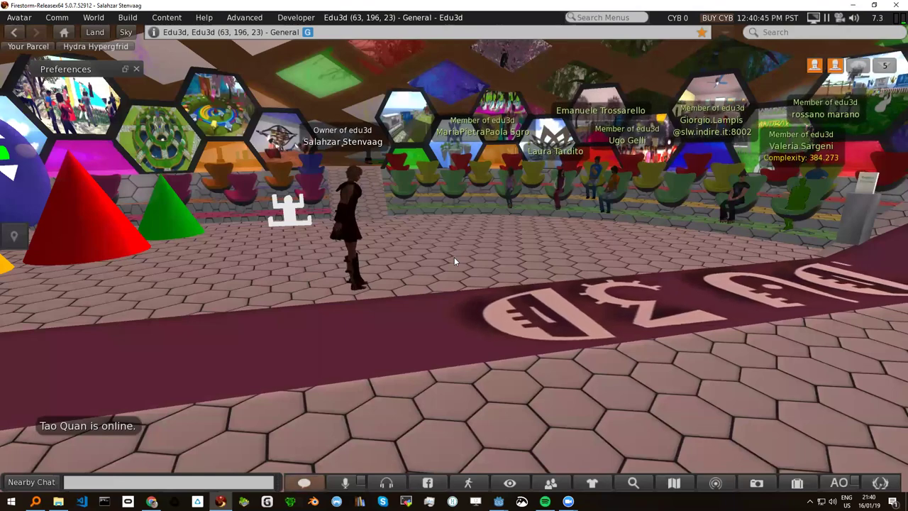
key(Escape)
key(Right)
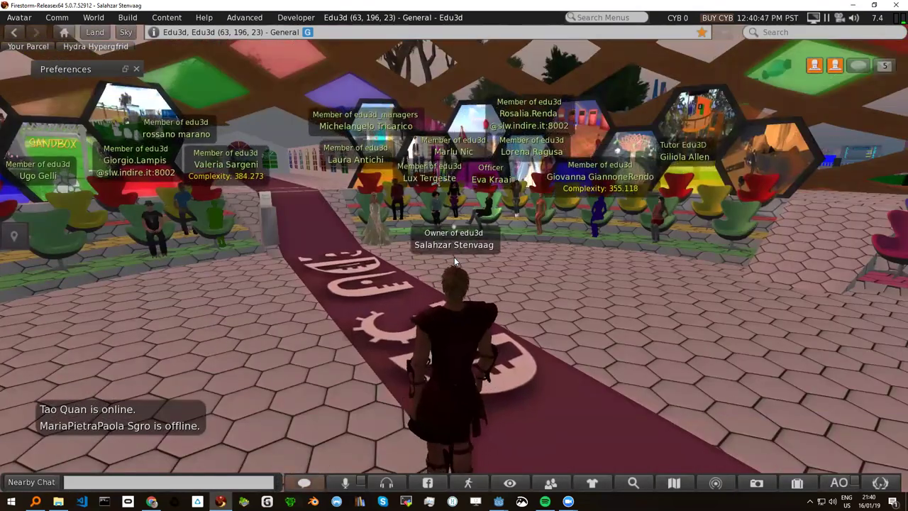
Walk the avatar forward along the pink carpet toward the seated audience
key(Up)
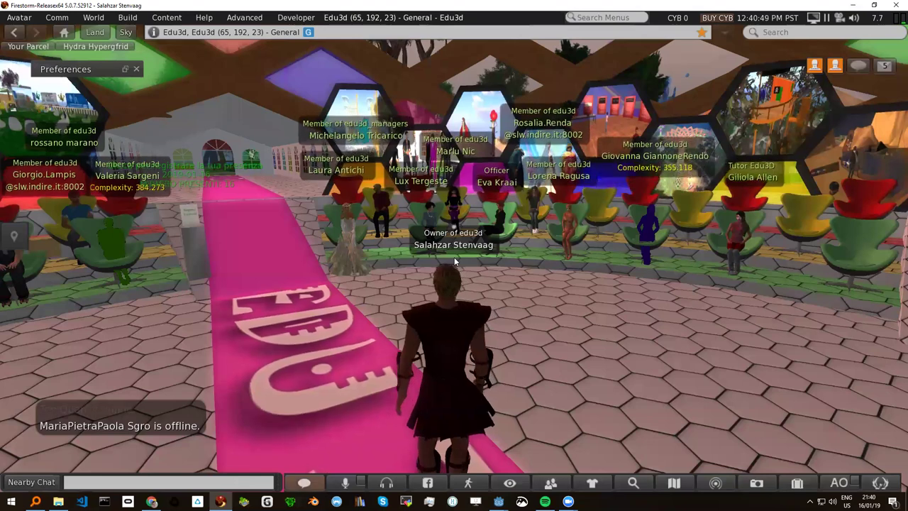
key(Left)
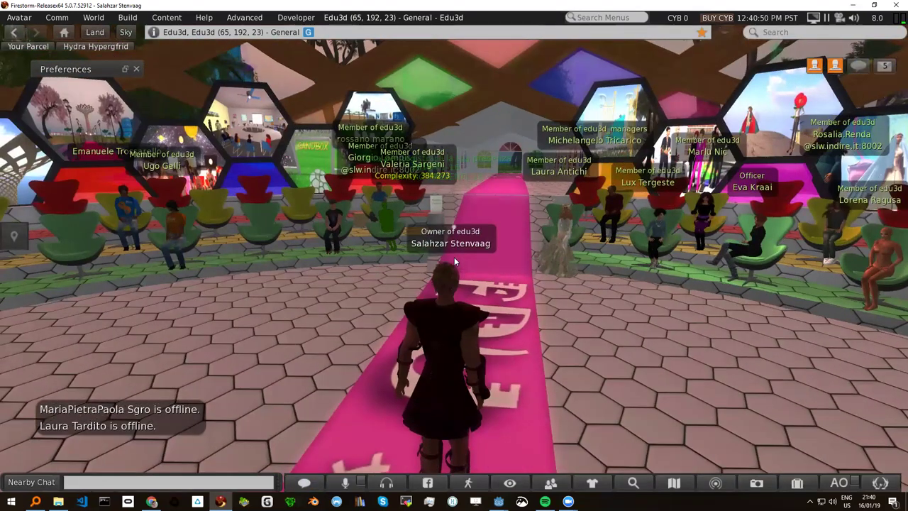
key(Right)
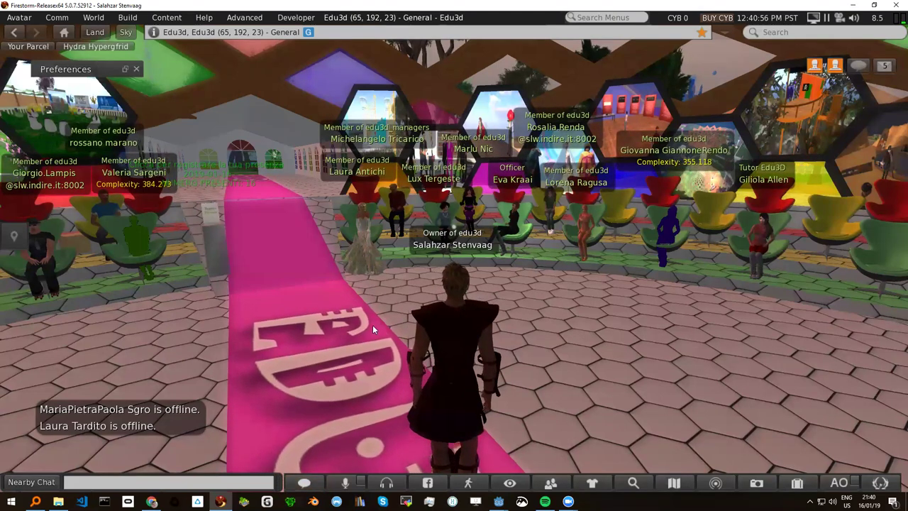
key(Left)
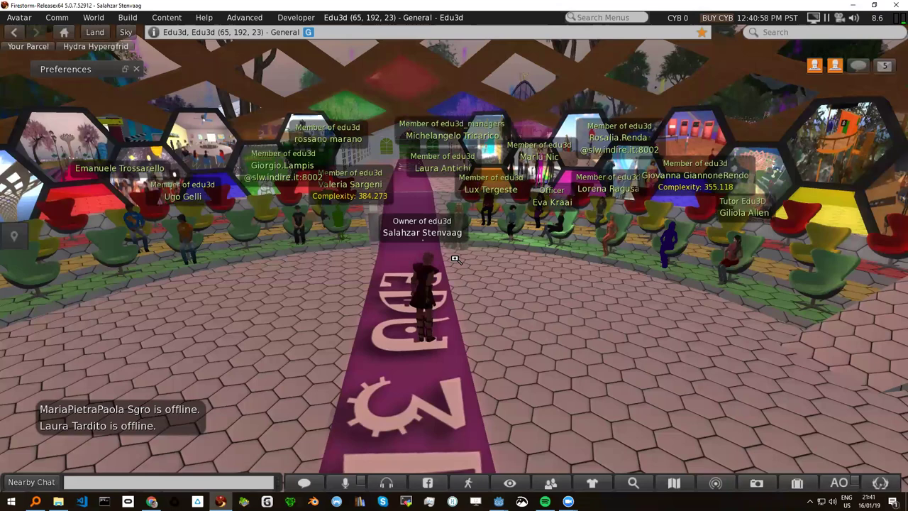
key(Up)
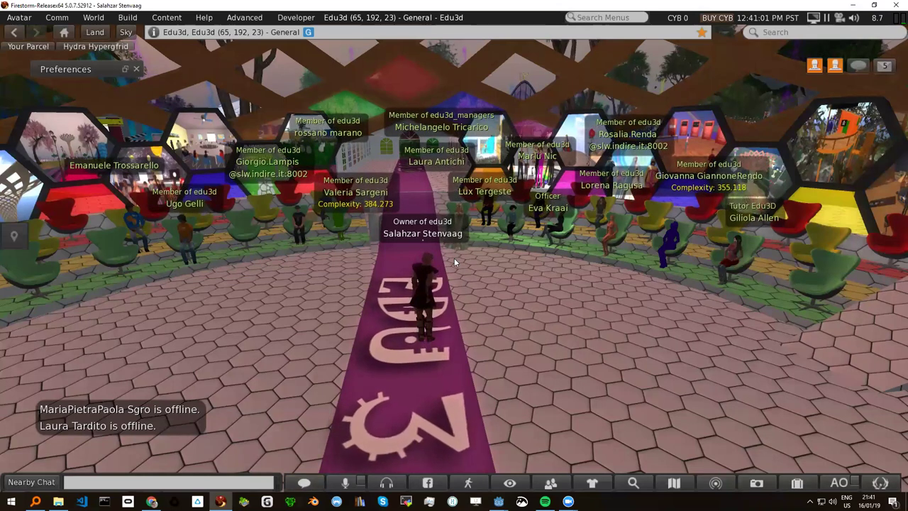
key(Right)
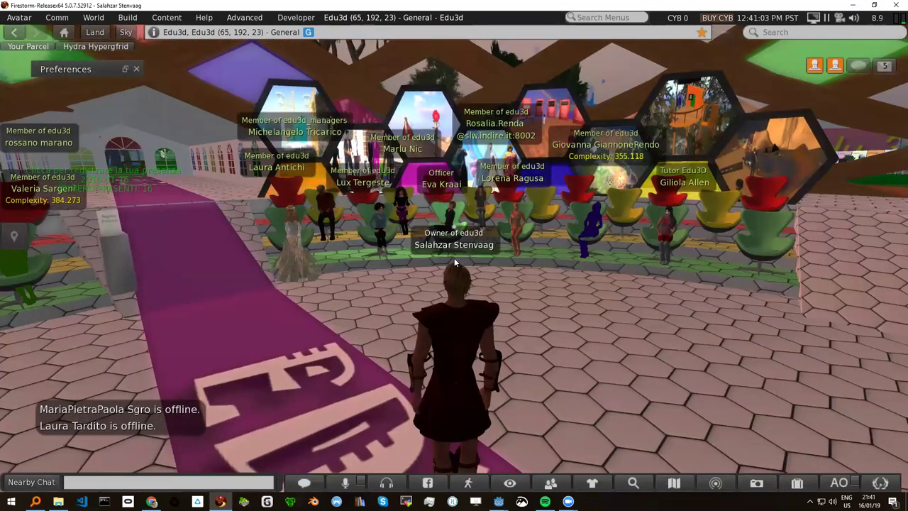
key(Left)
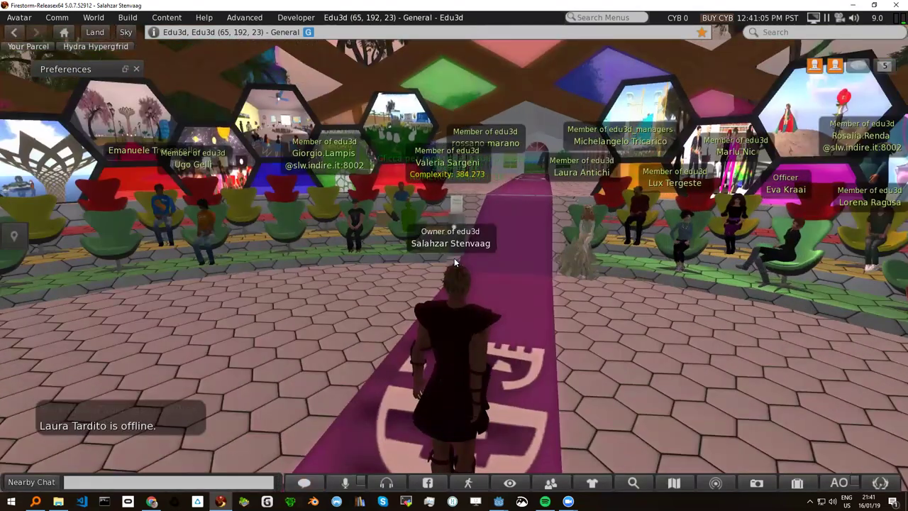
key(Up)
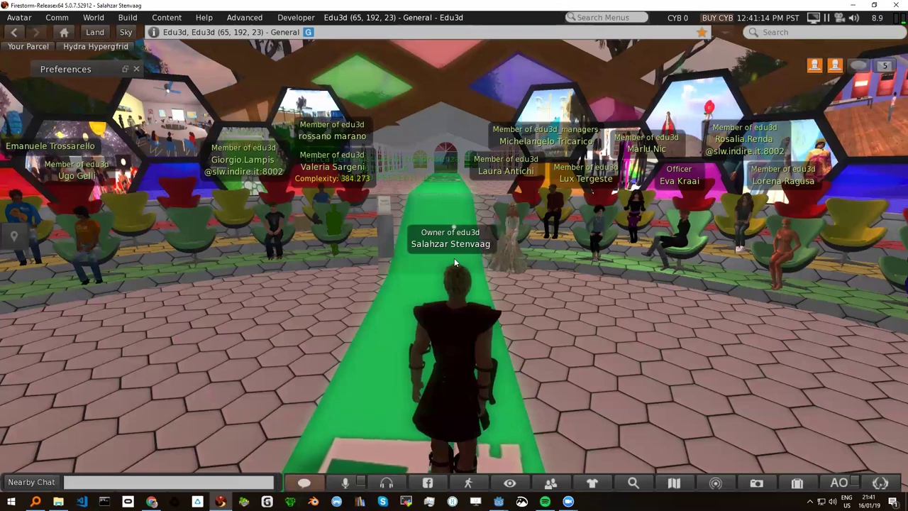
Turn the avatar left and right to look over the seating rows
key(Left)
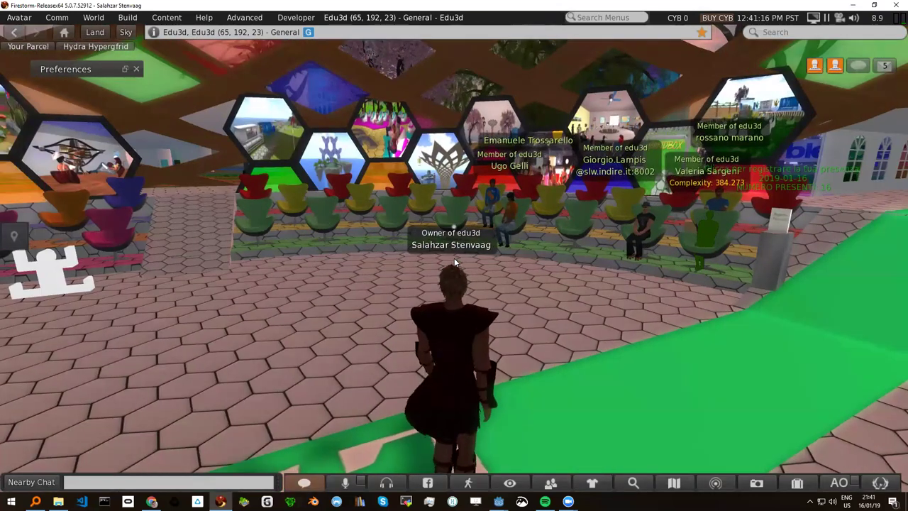
key(Left)
key(Right)
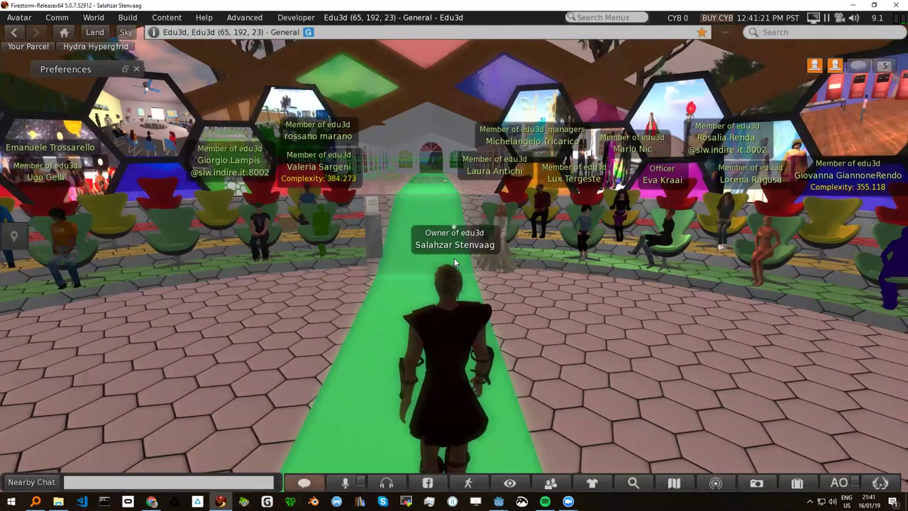
key(Right)
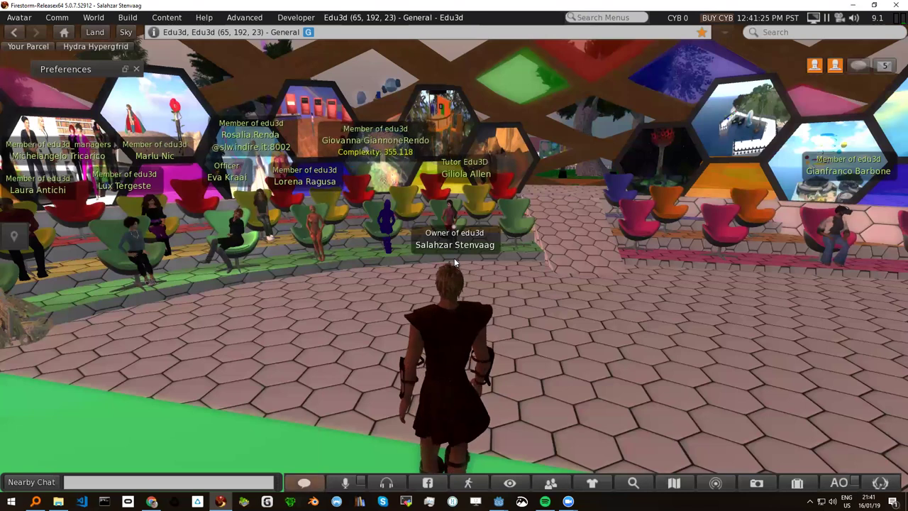
key(Left)
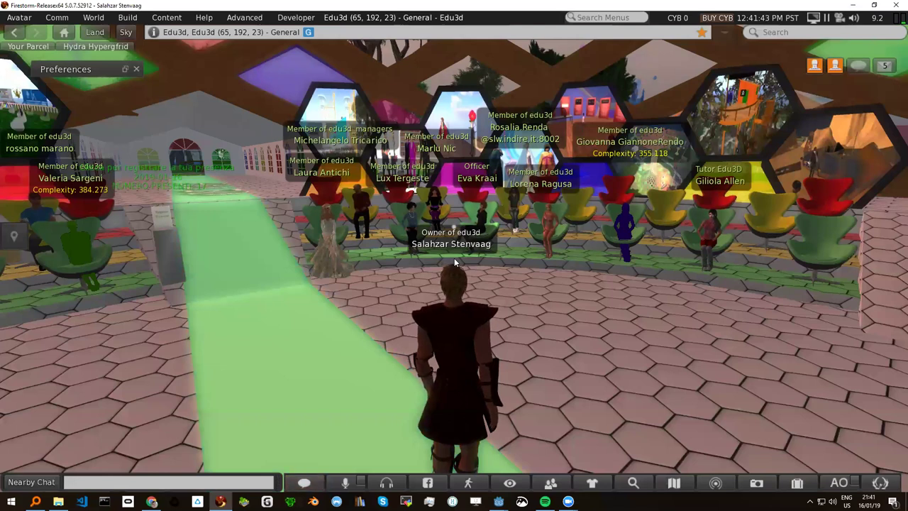
Sweep across the audience, centre the red carpet, and walk further along it
key(Left)
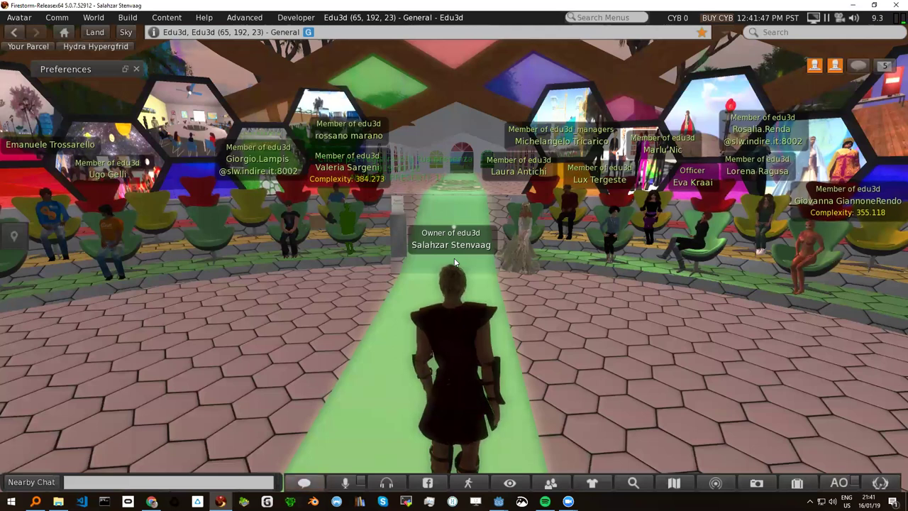
key(Right)
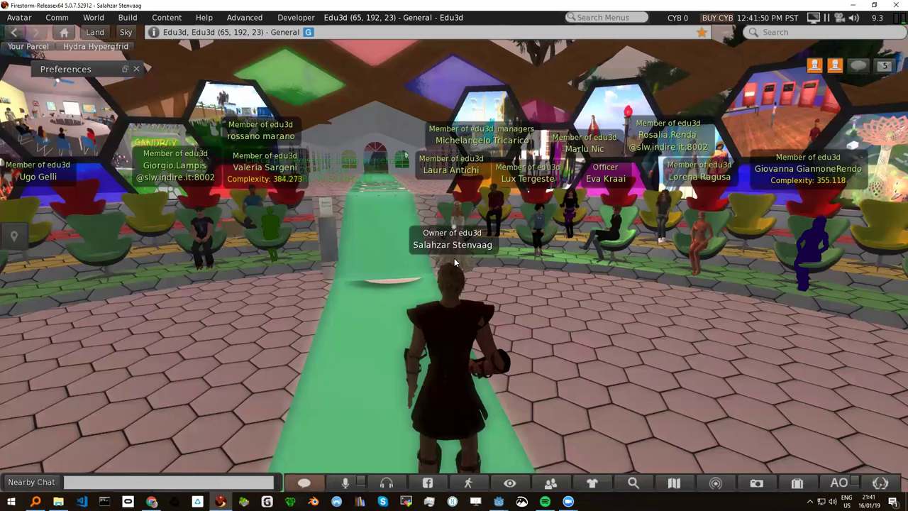
key(Right)
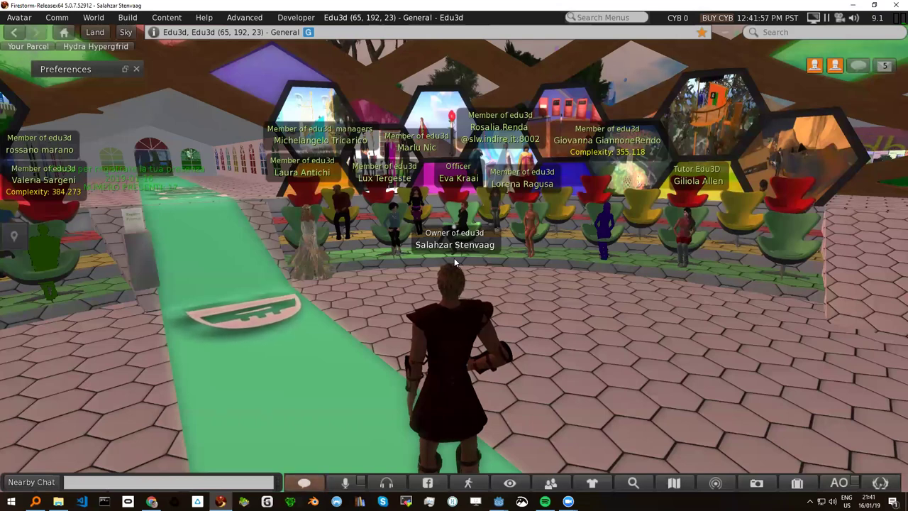
key(Right)
key(Left)
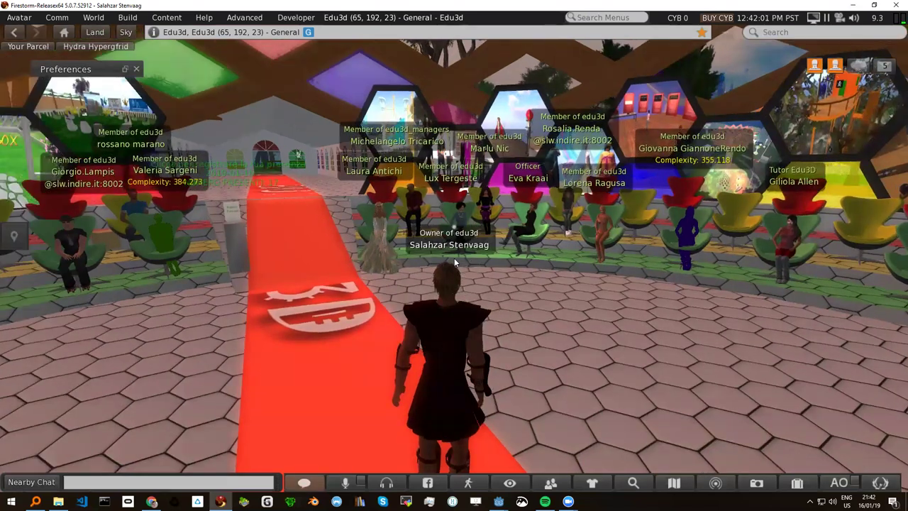
key(Left)
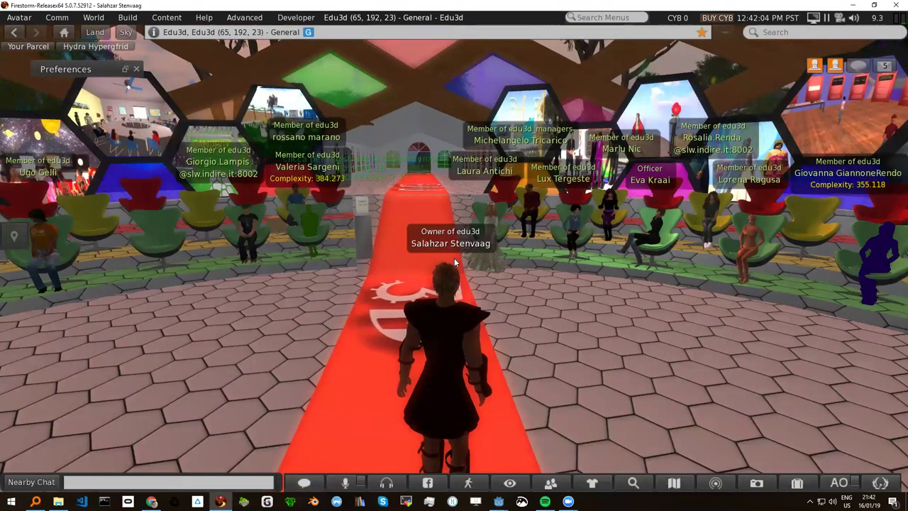
key(Left)
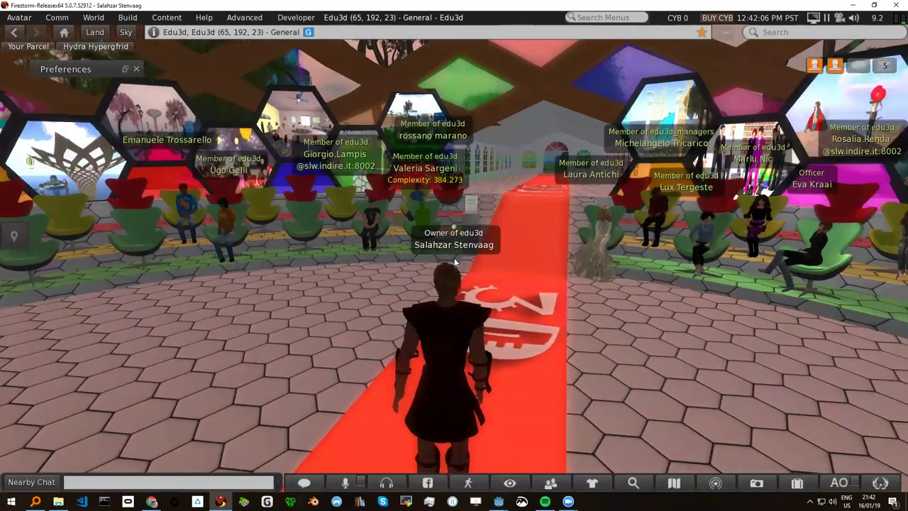
key(Right)
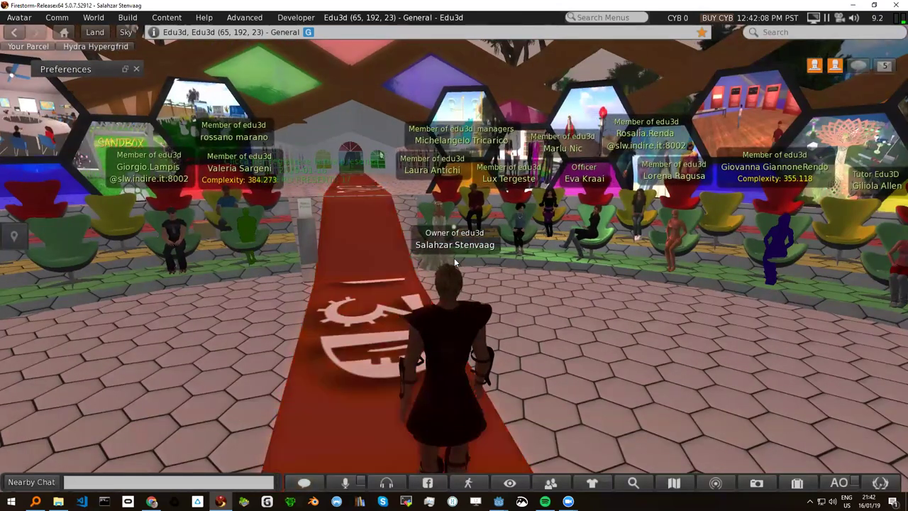
key(Up)
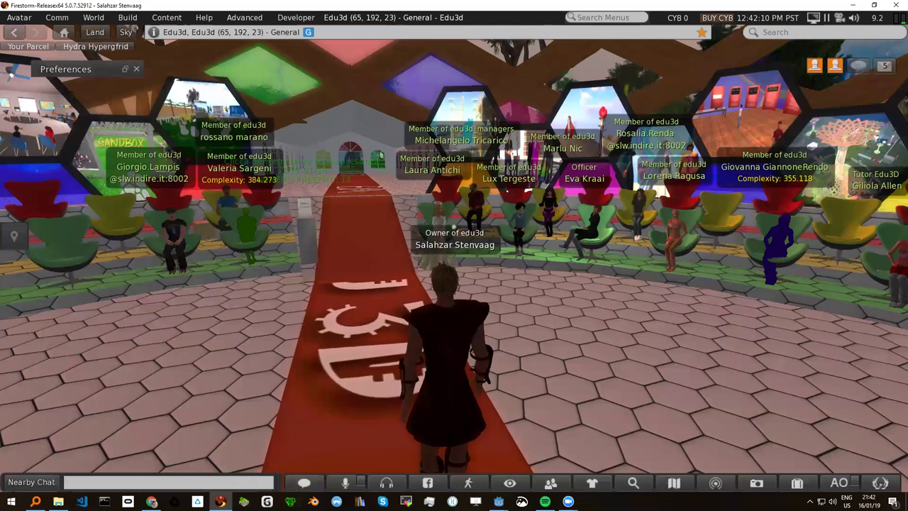
key(Up)
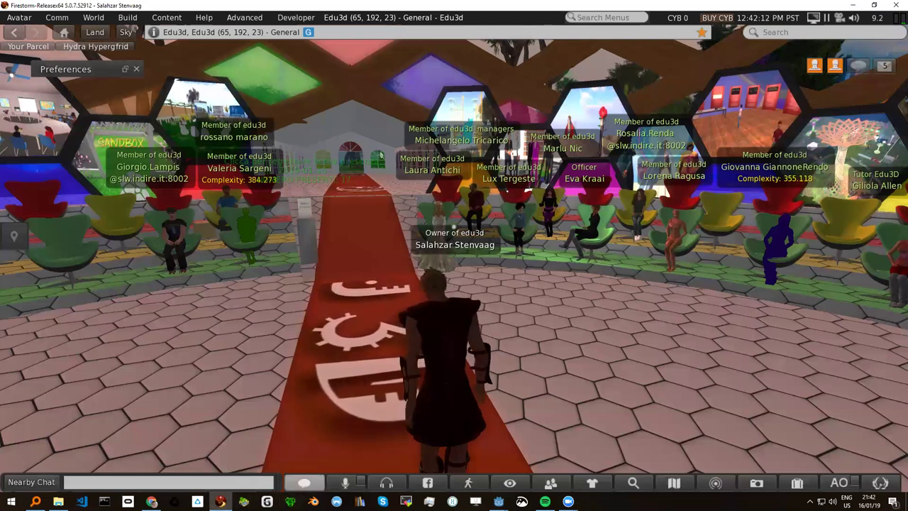
In Chrome, search 'godot wikipedia' in a new tab
click(151, 502)
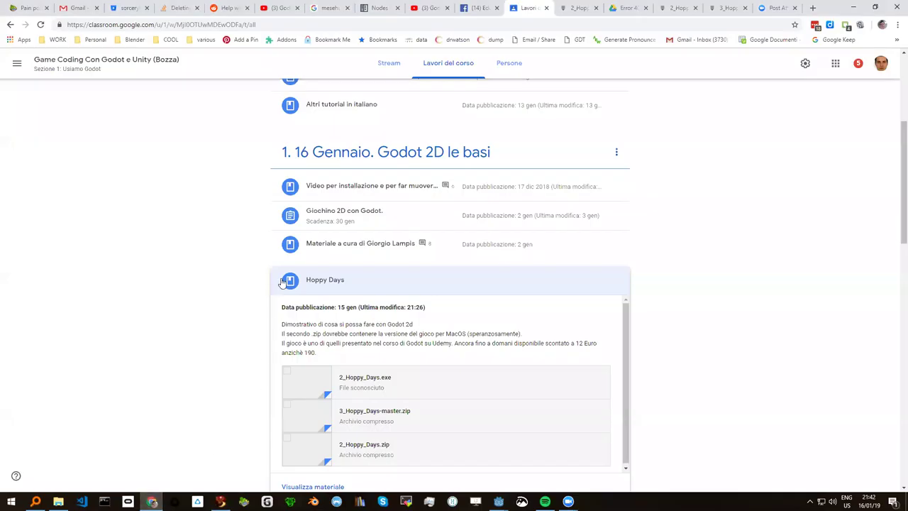
scroll(263, 217, up, 1)
scroll(263, 218, up, 3)
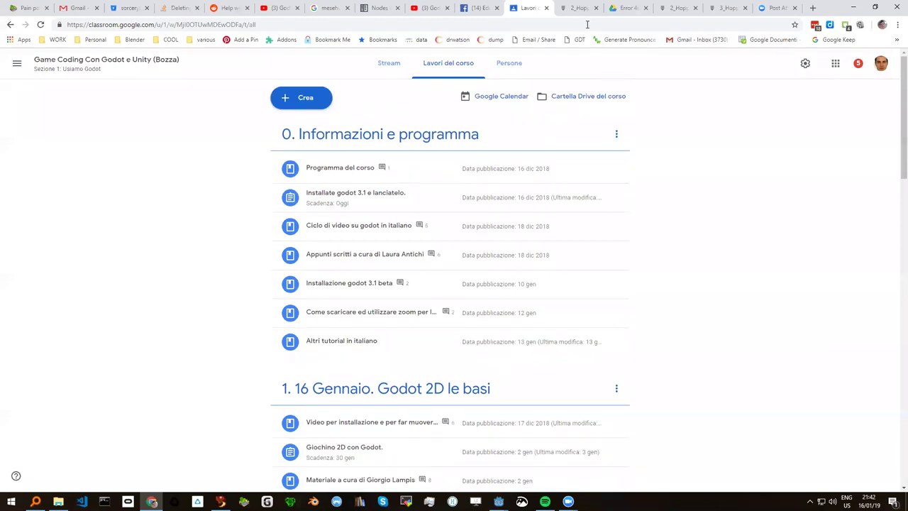
click(813, 8)
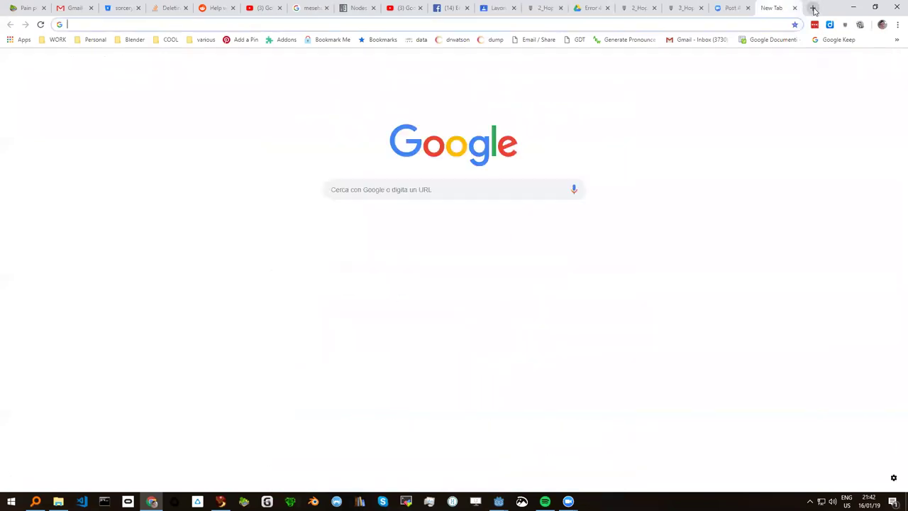
text(godot)
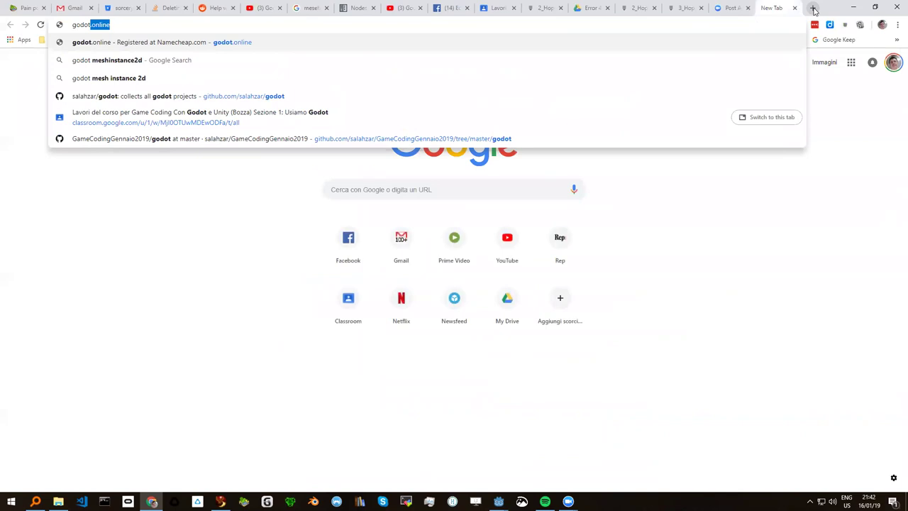
text( wikipedia)
key(Return)
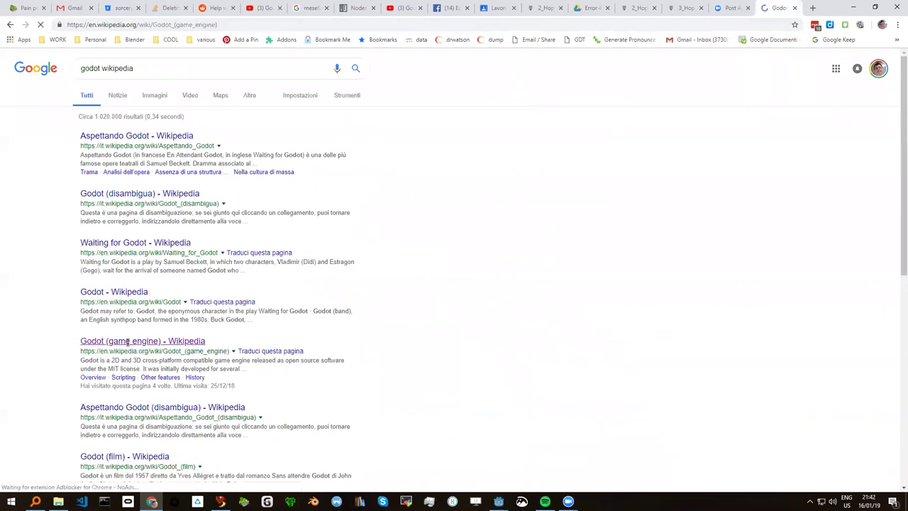
Scroll through the Godot (game engine) article, then switch back to Firestorm Viewer
scroll(61, 371, down, 2)
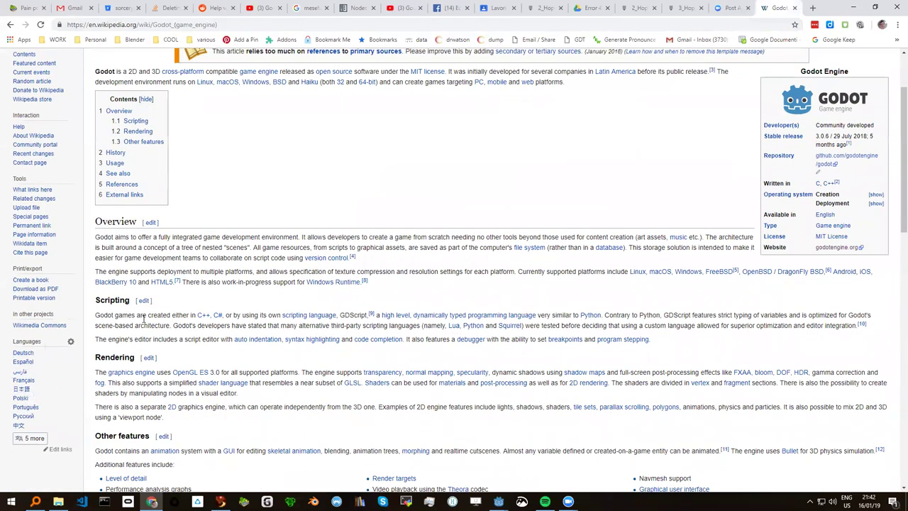
scroll(180, 287, up, 2)
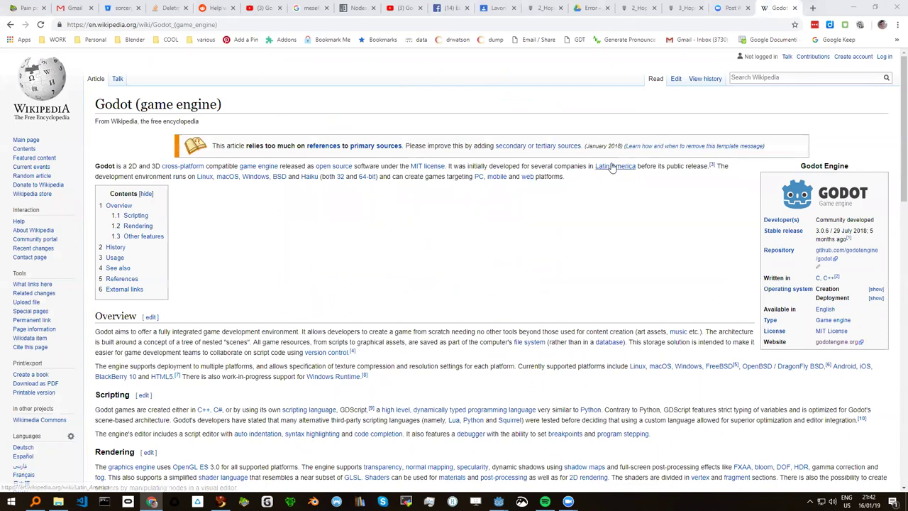
mouse_move(614, 160)
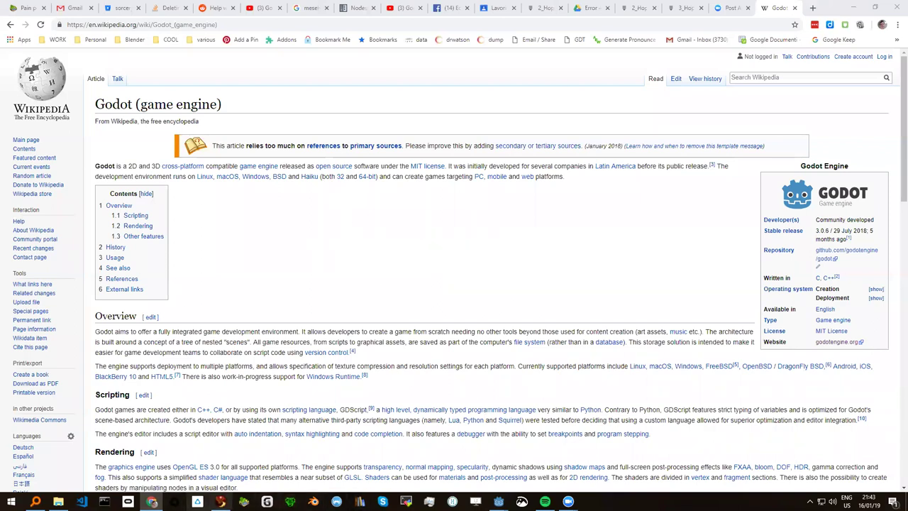
click(220, 501)
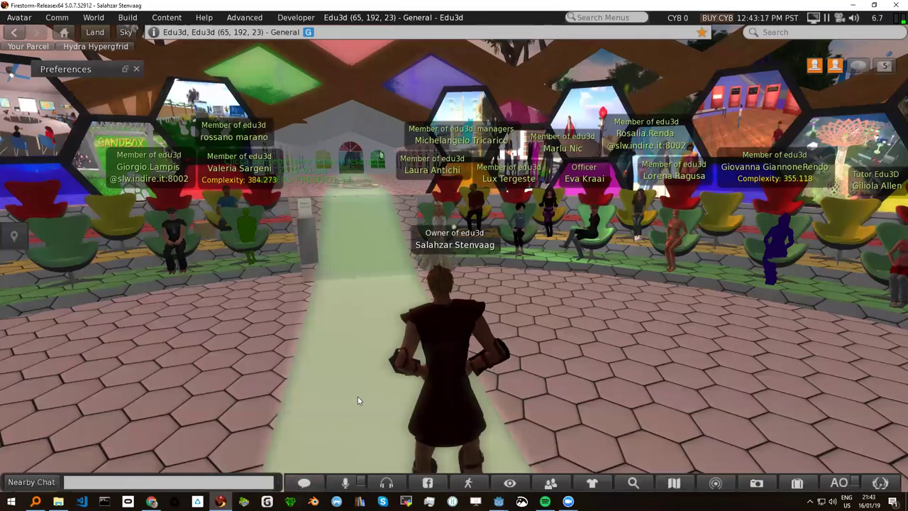
Turn left and bring up the floor's pie menu, then dismiss it unused
key(Left)
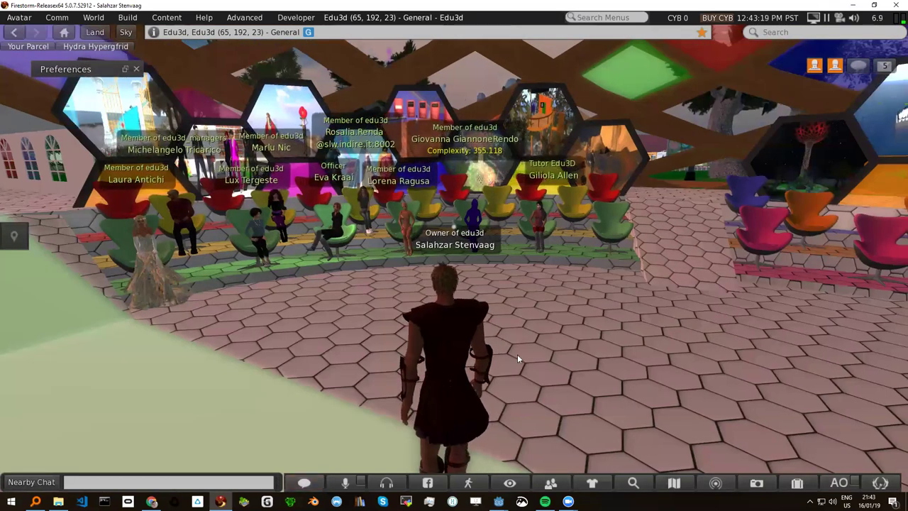
right_click(535, 323)
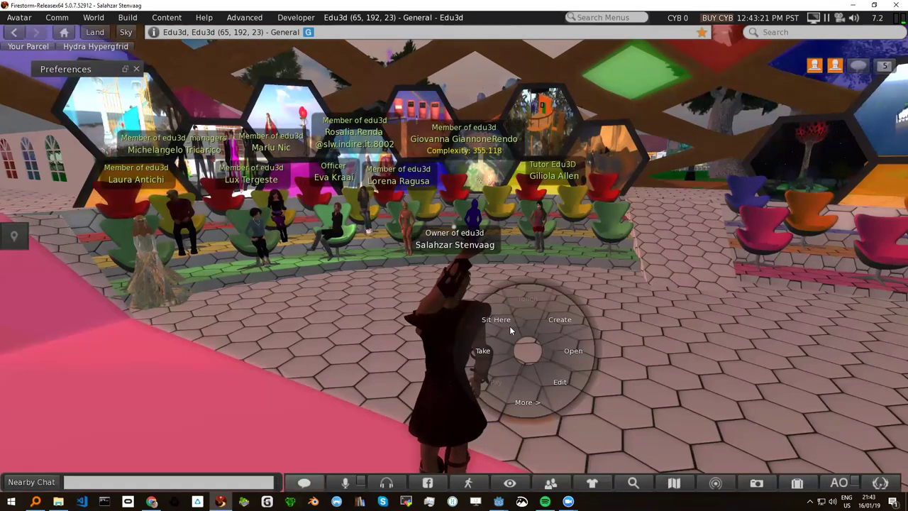
click(457, 324)
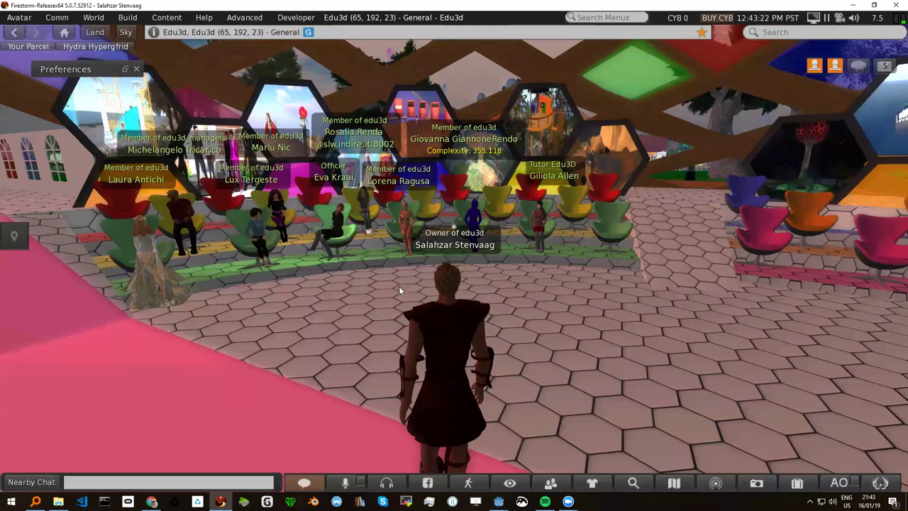
Back the avatar along the pink carpet and turn it to face the seating rows
key(Down)
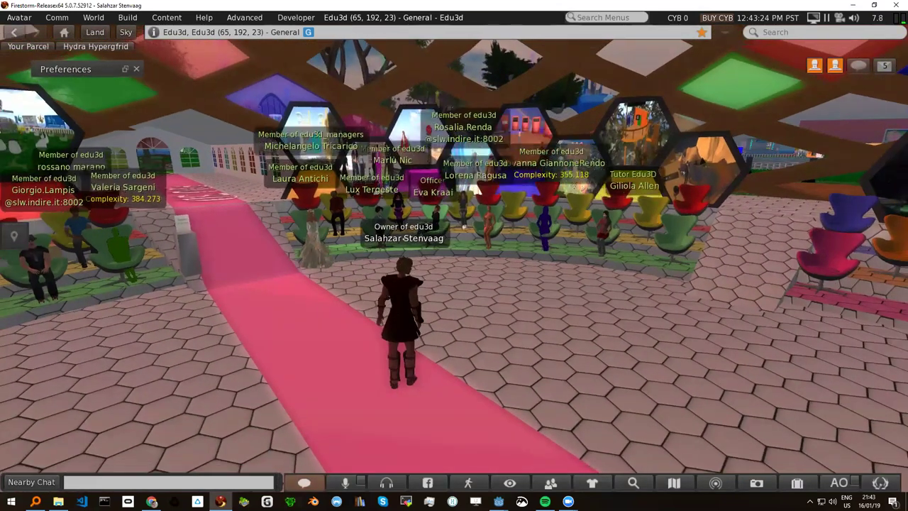
key(Down)
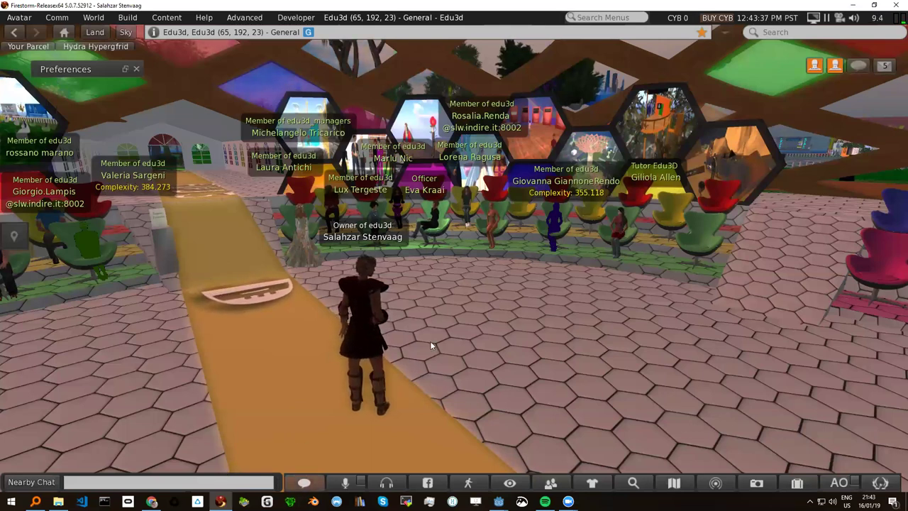
key(Left)
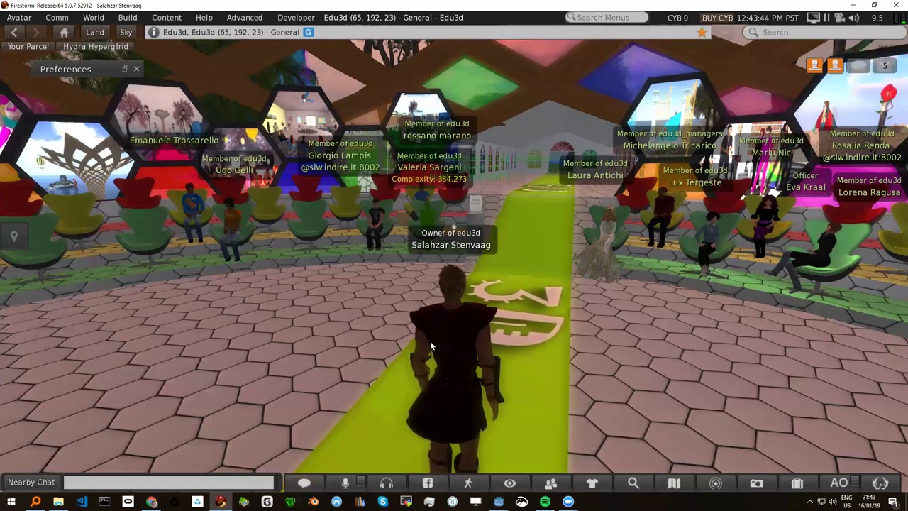
key(Right)
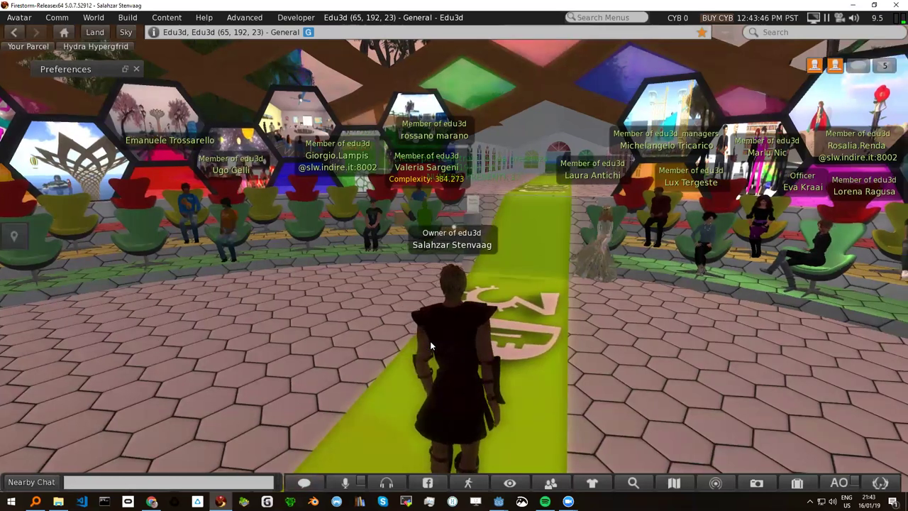
key(Right)
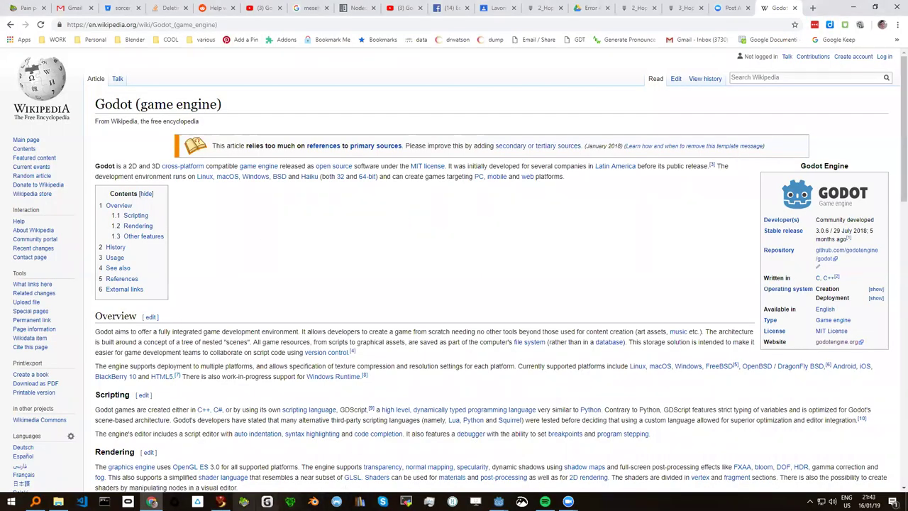
Select 'platforms' and the title words 'game engine', then return to Firestorm Viewer
mouse_move(220, 502)
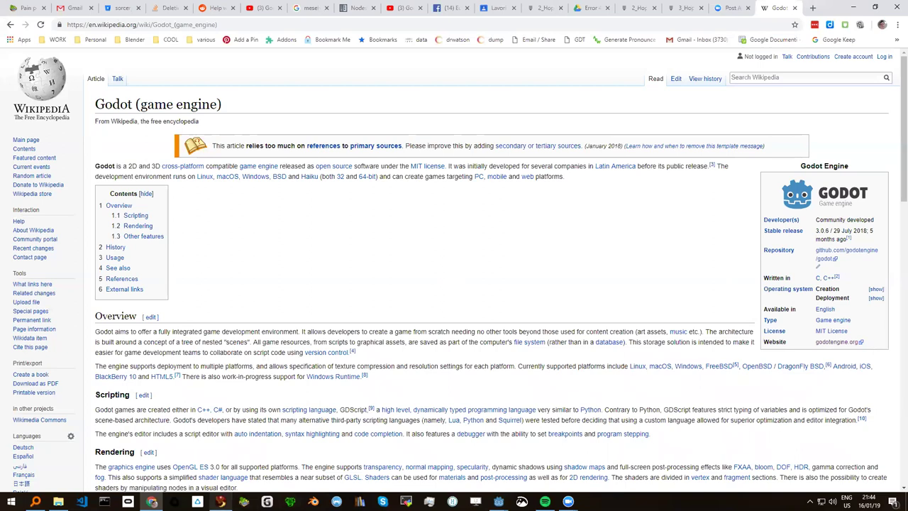
mouse_move(220, 501)
double_click(241, 367)
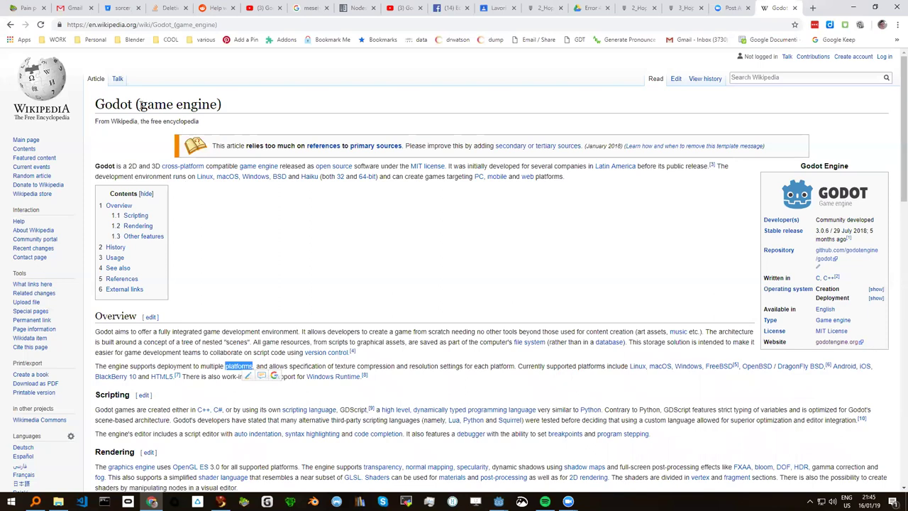
drag(140, 104, 220, 106)
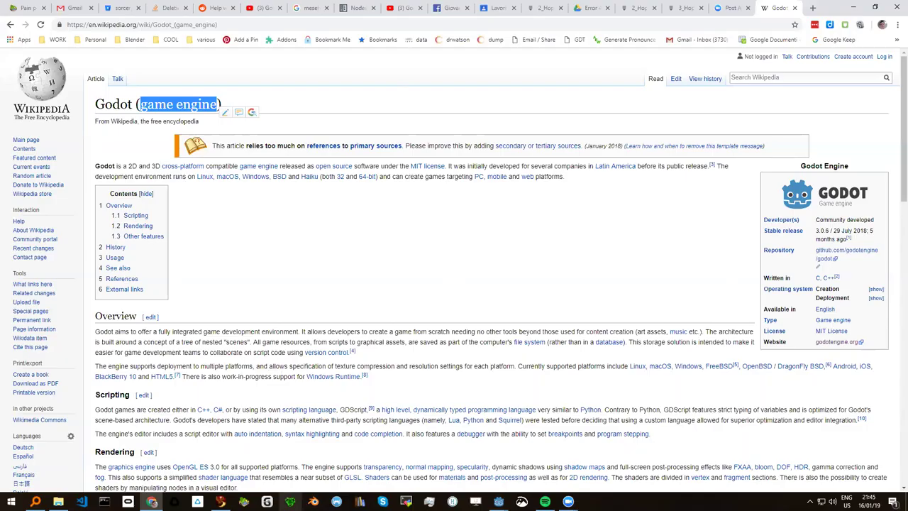
click(221, 501)
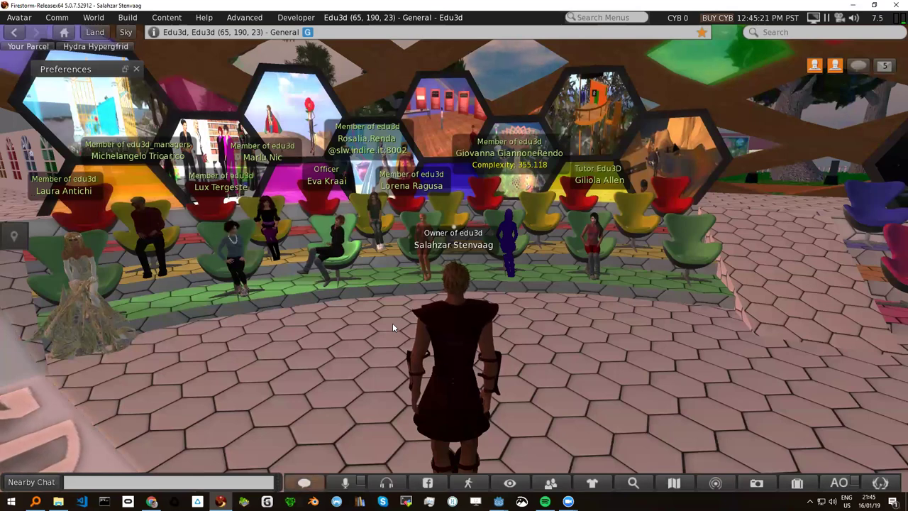
Rotate the avatar left and right across the chairs, slide screen and carpet
key(Left)
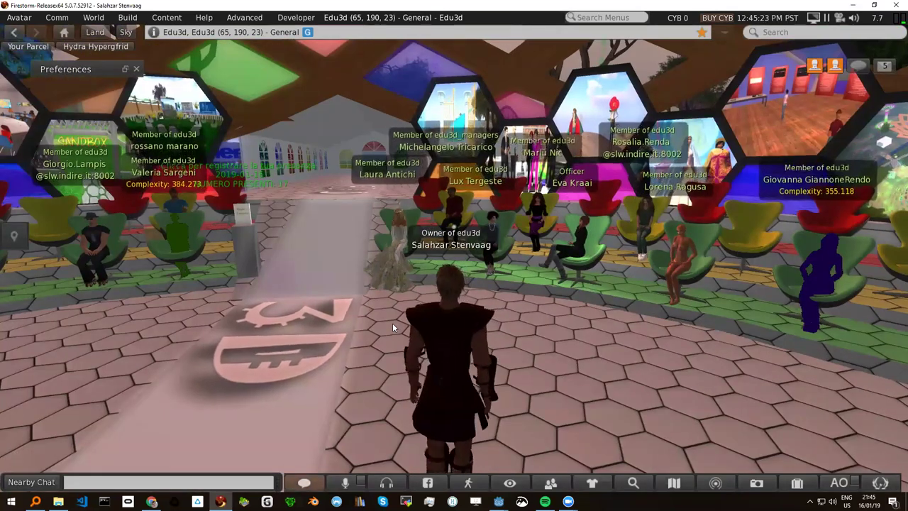
key(Left)
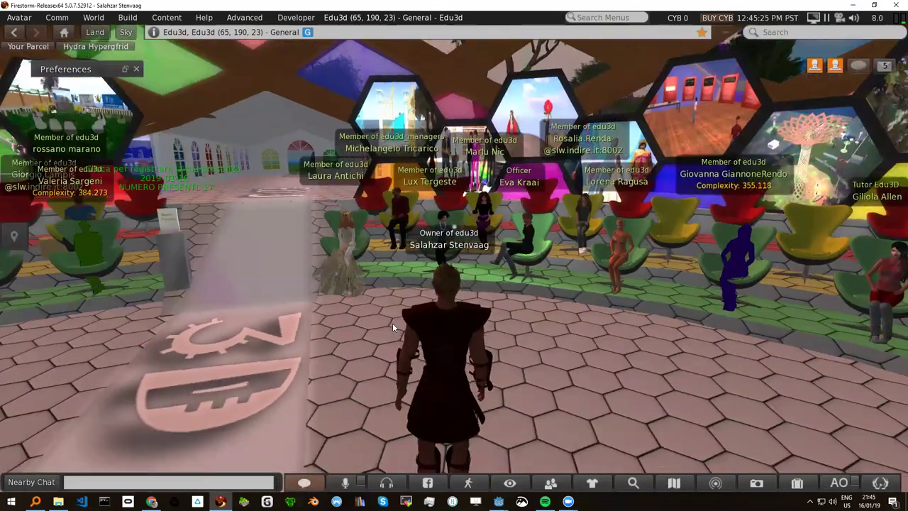
key(Right)
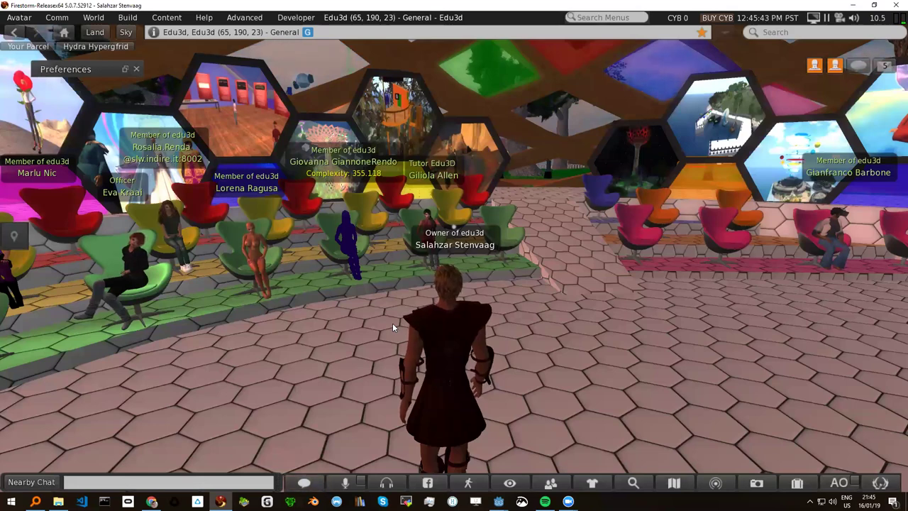
key(Right)
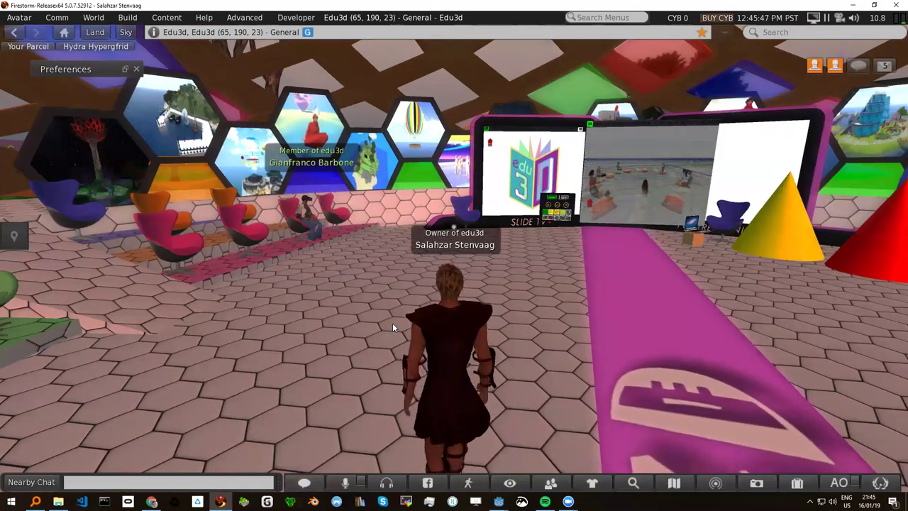
key(Left)
key(Left)
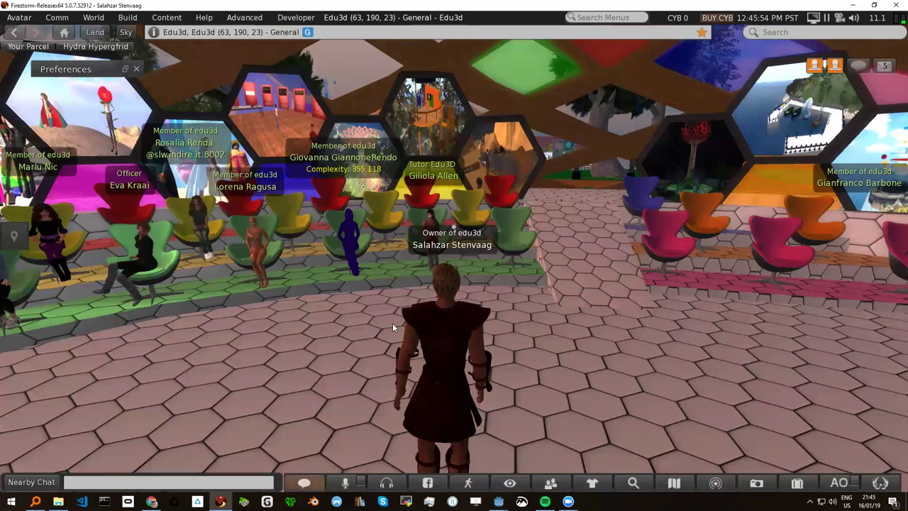
key(Left)
key(Left)
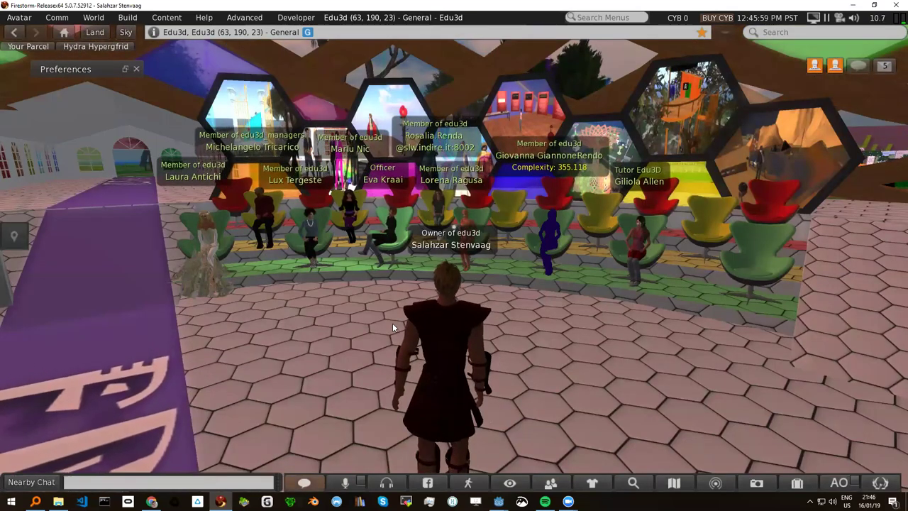
key(Left)
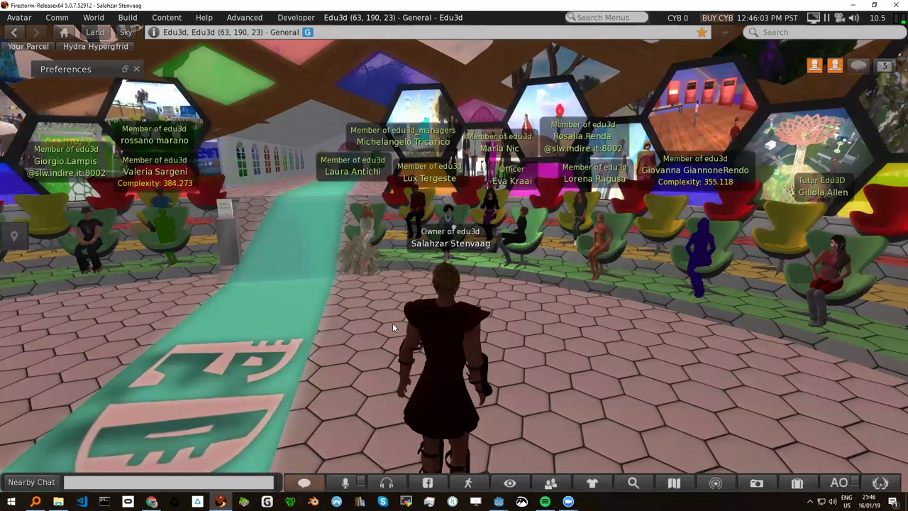
key(Left)
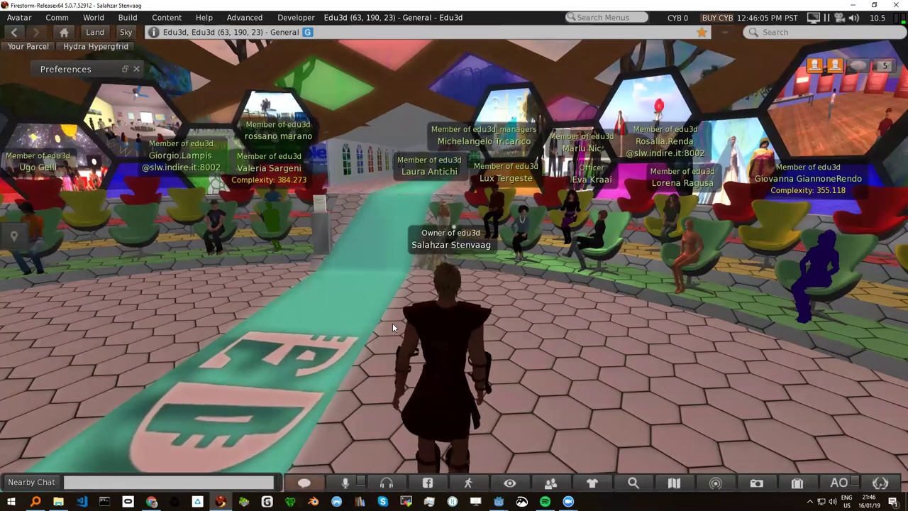
key(Left)
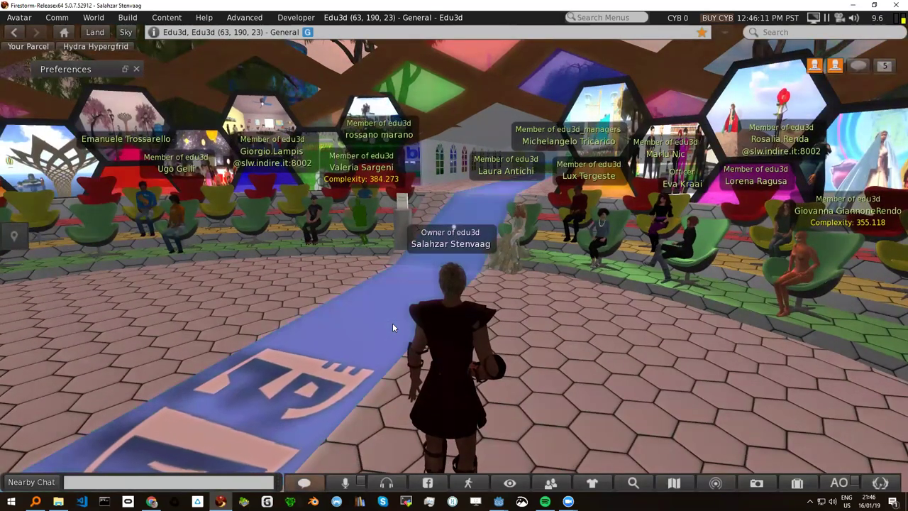
key(Right)
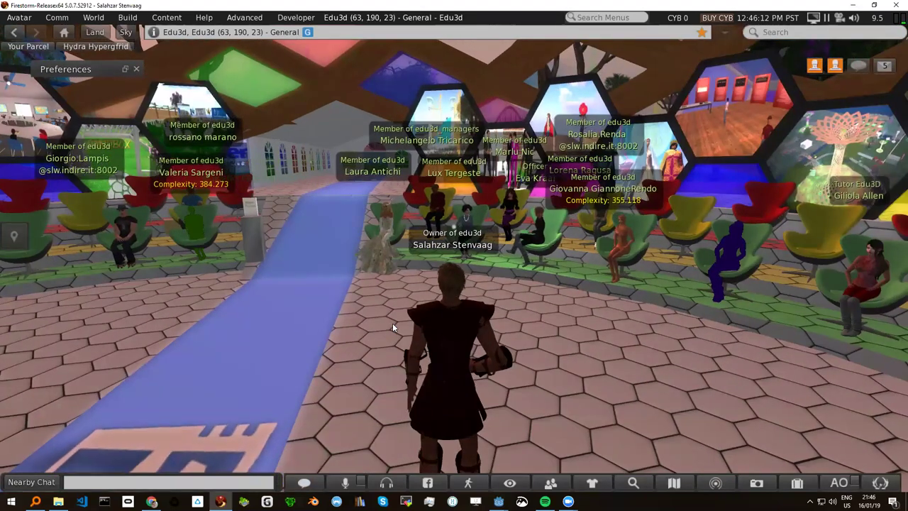
key(Left)
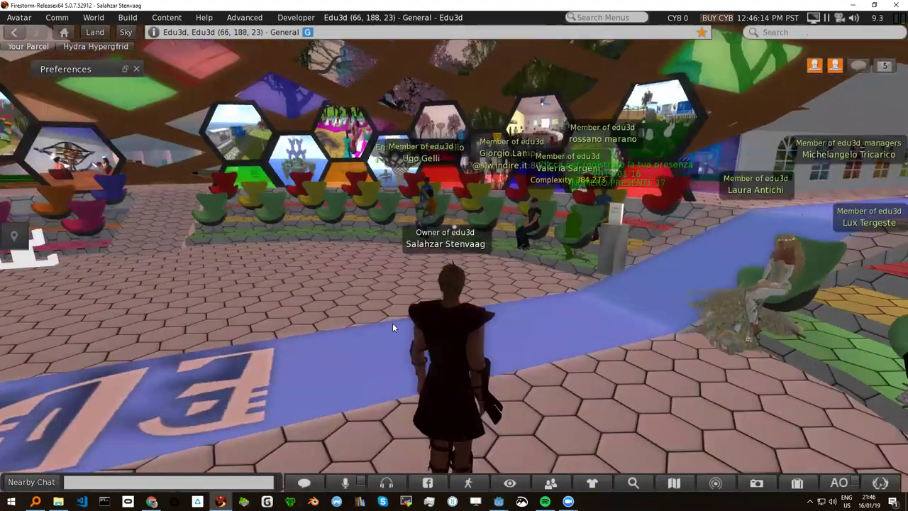
Face down the blue carpet aisle and walk the avatar toward the seats
key(Right)
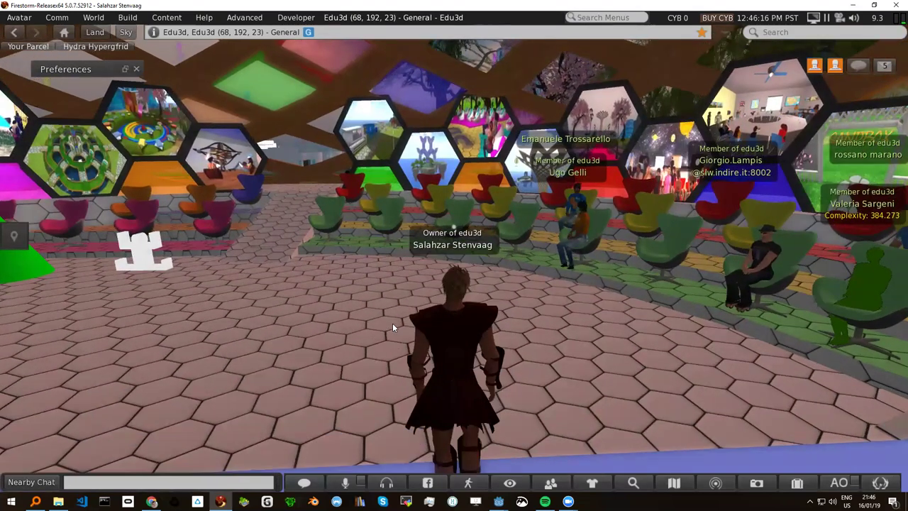
key(Right)
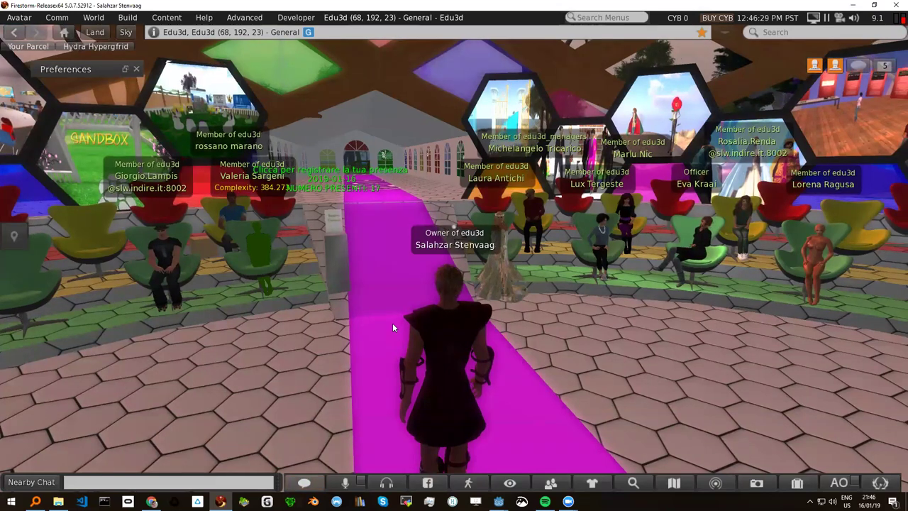
key(Right)
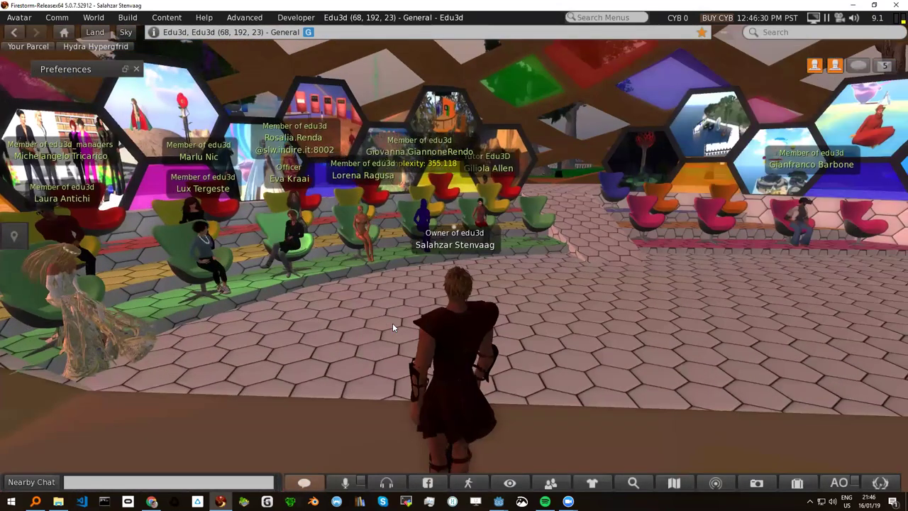
key(Up)
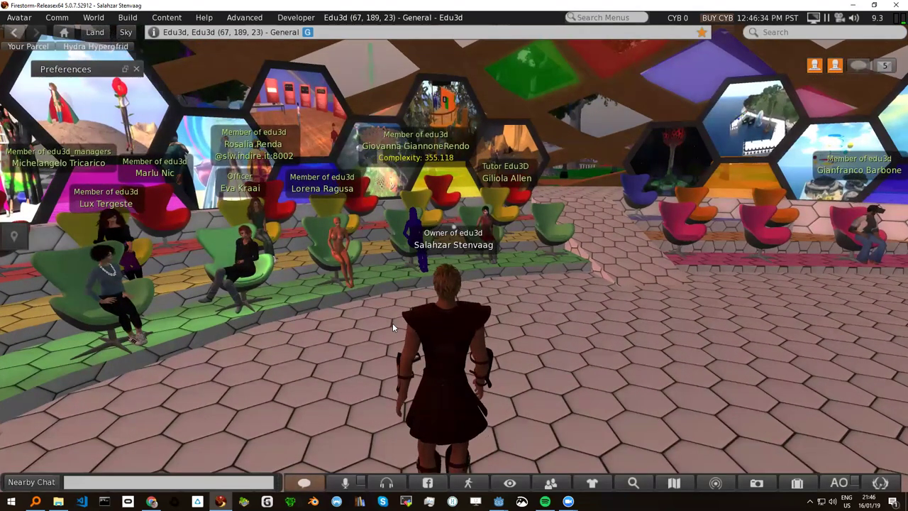
Turn left toward the aisle, step further into the hall, and bring the carpet into view
key(Left)
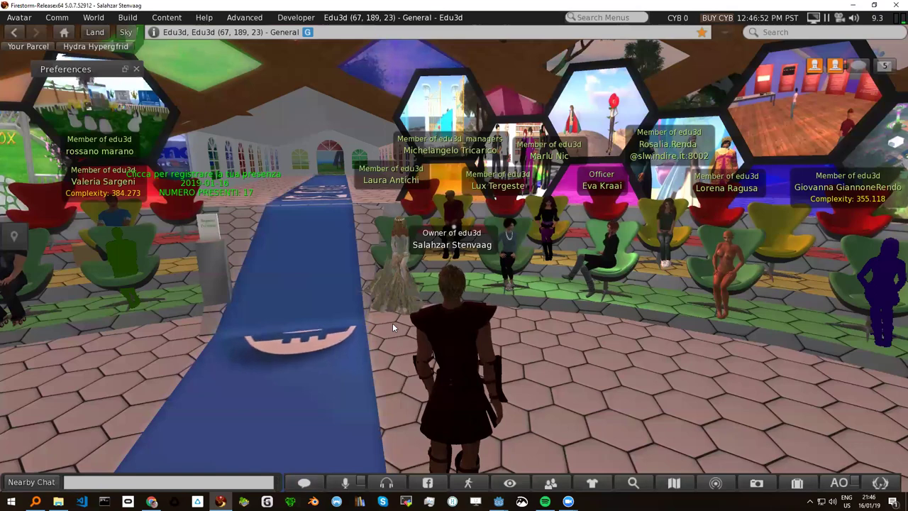
key(Left)
key(Left)
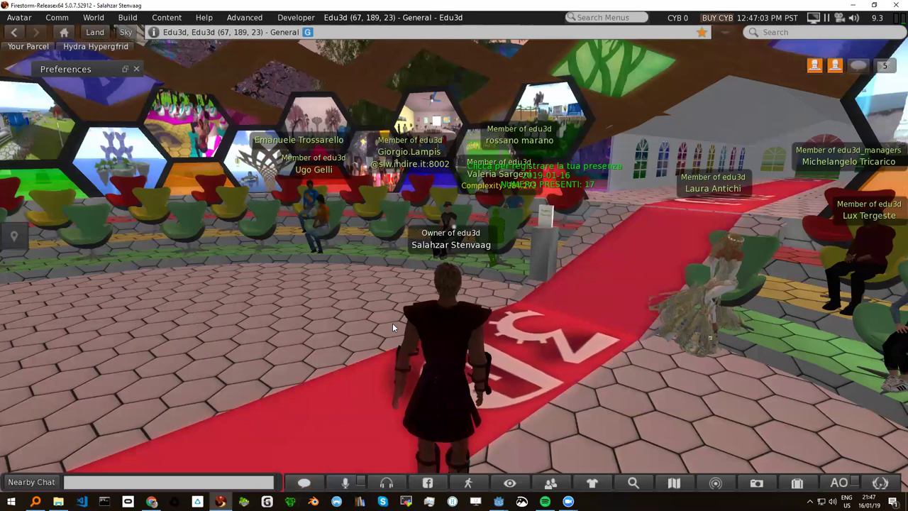
key(Left)
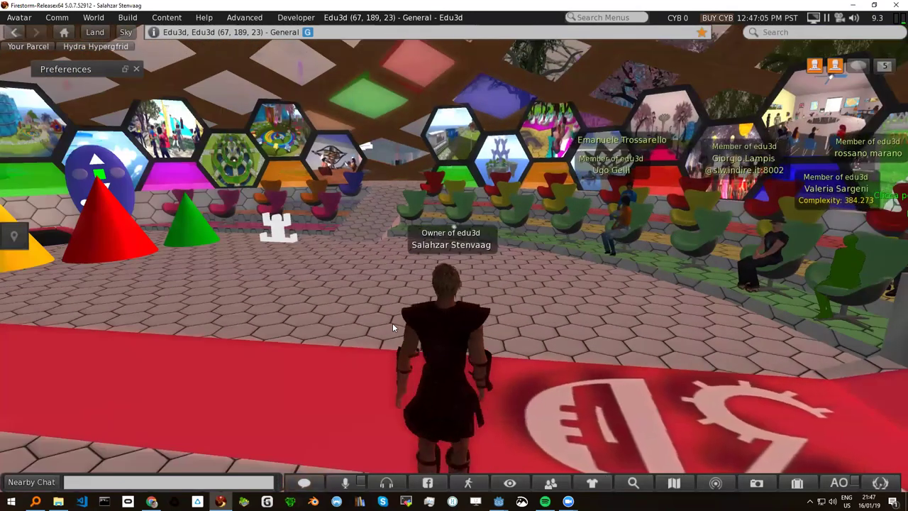
key(Up)
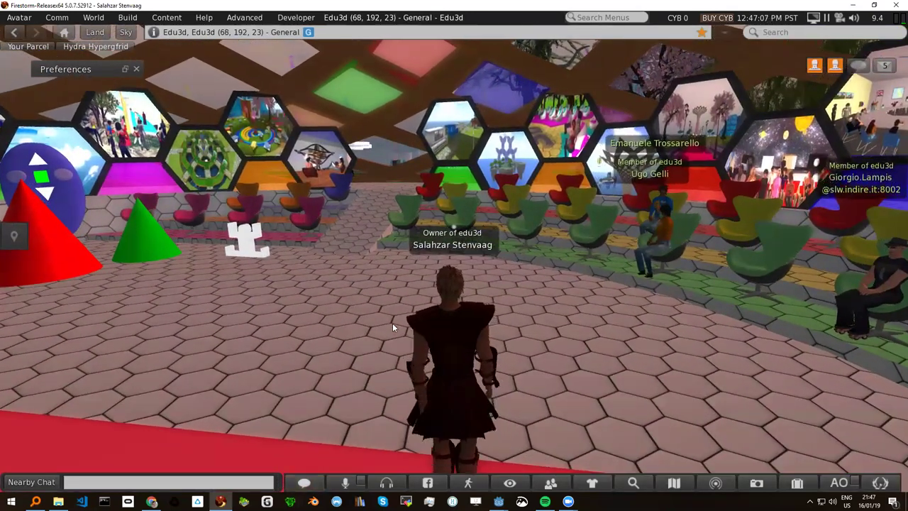
key(Right)
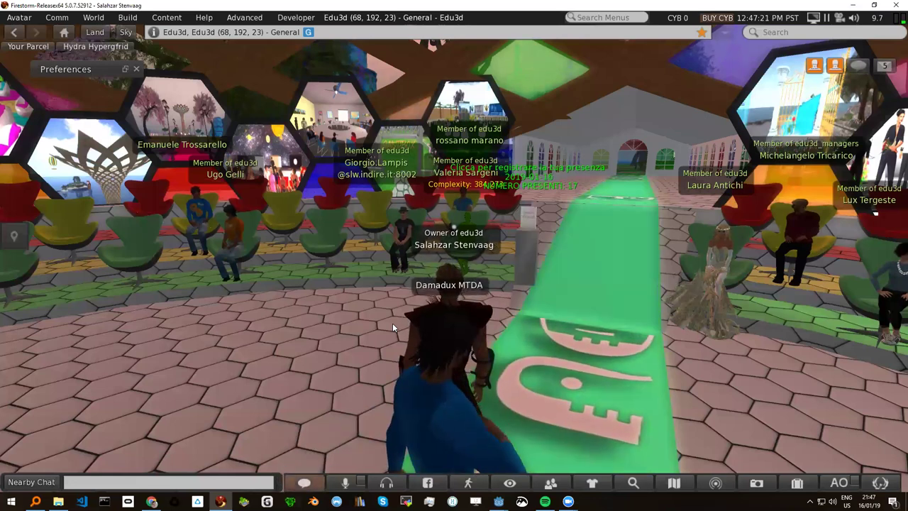
Turn right past the seated attendees, back to the green carpet, and reset the close camera
key(Right)
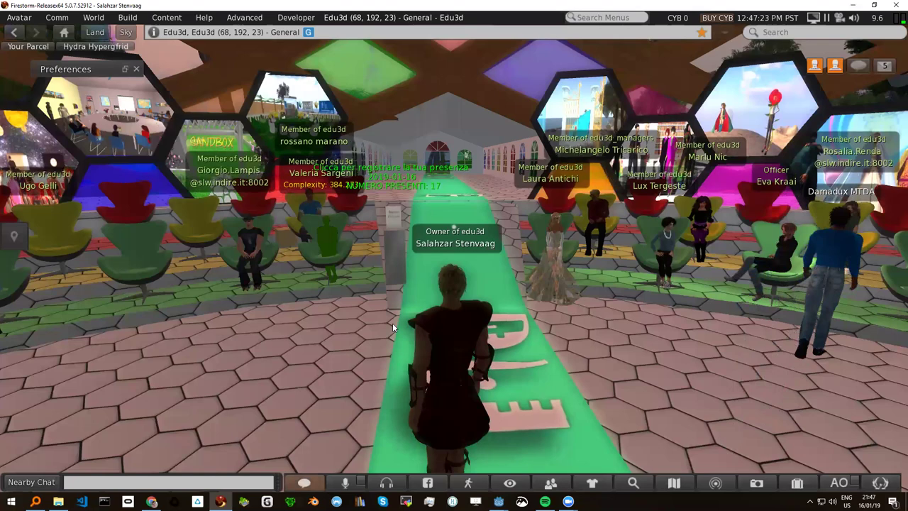
key(Right)
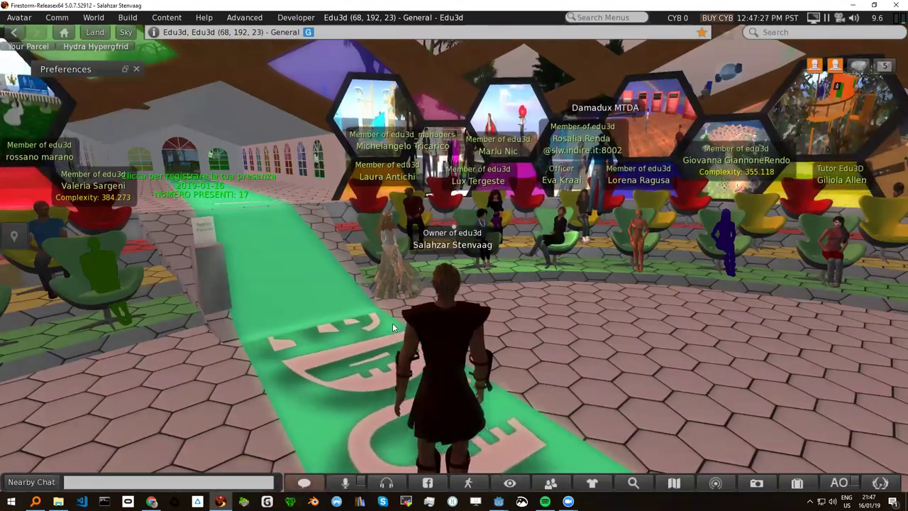
key(Right)
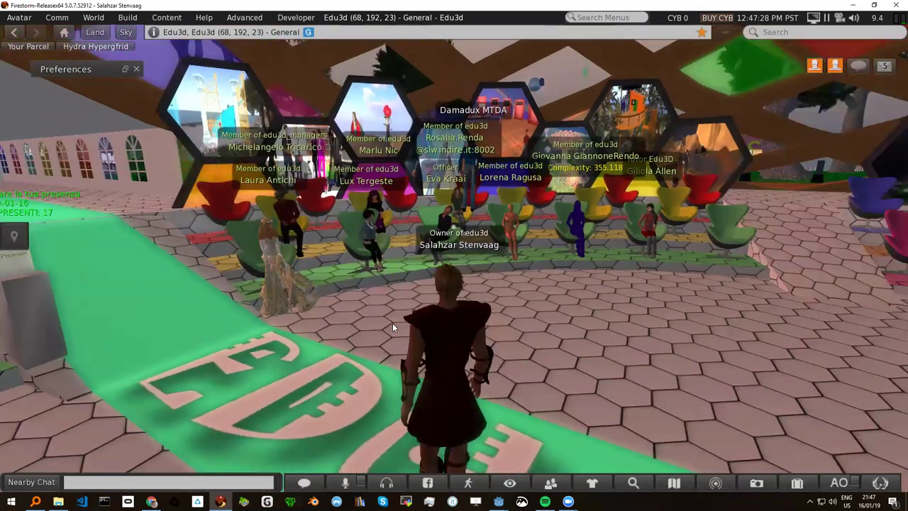
key(Right)
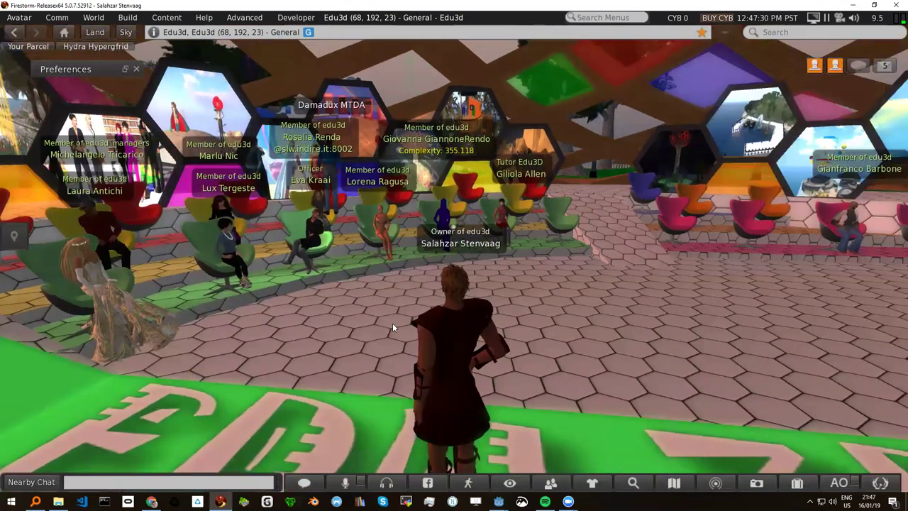
key(Left)
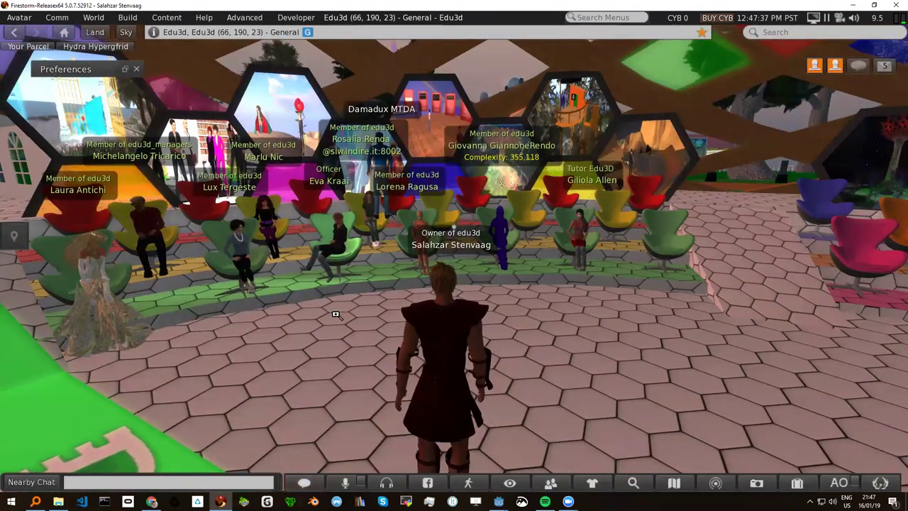
key(Left)
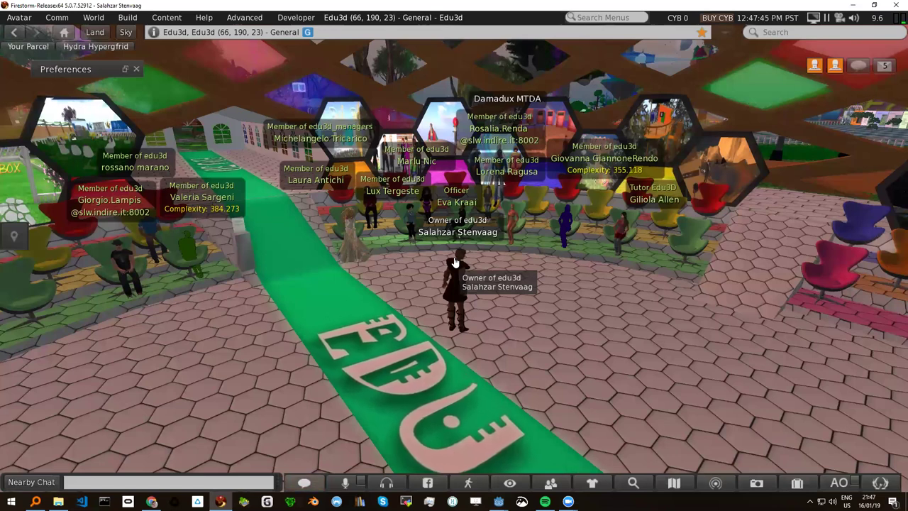
key(Escape)
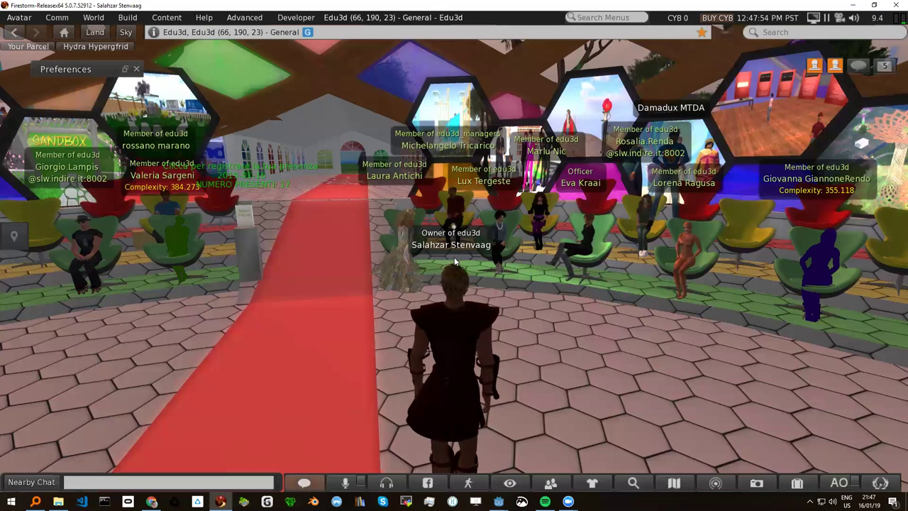
Sweep the avatar across the chair rows and settle facing down the carpet
key(Left)
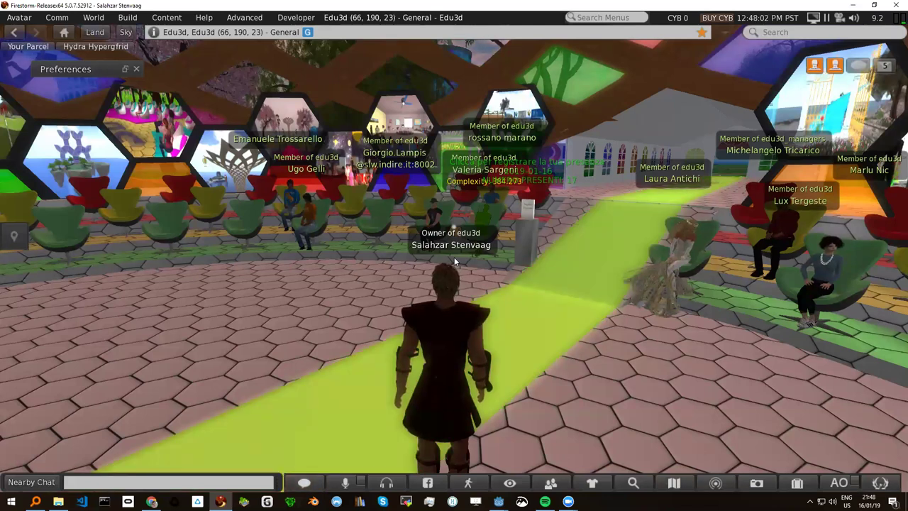
key(Right)
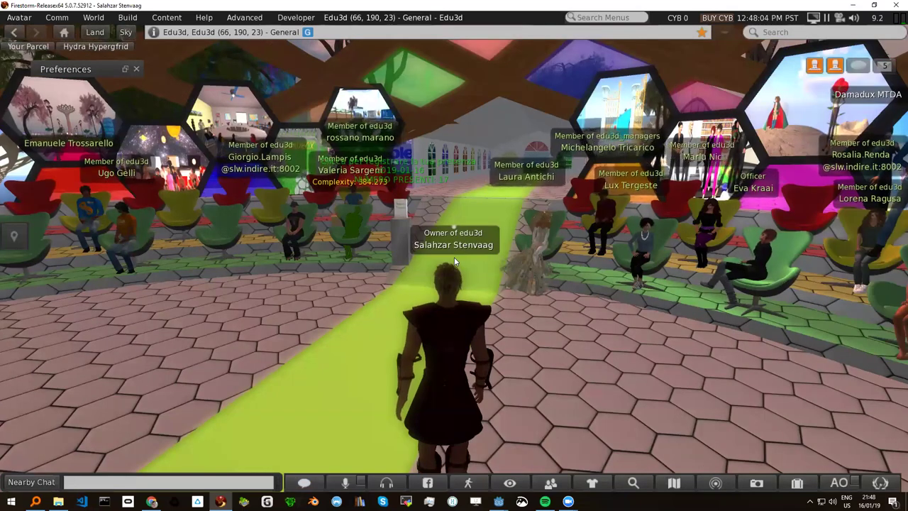
key(Right)
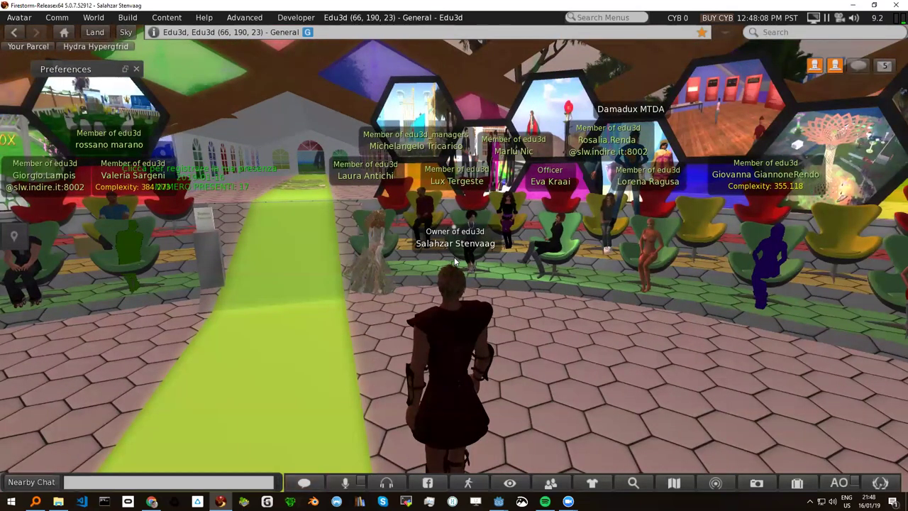
key(Right)
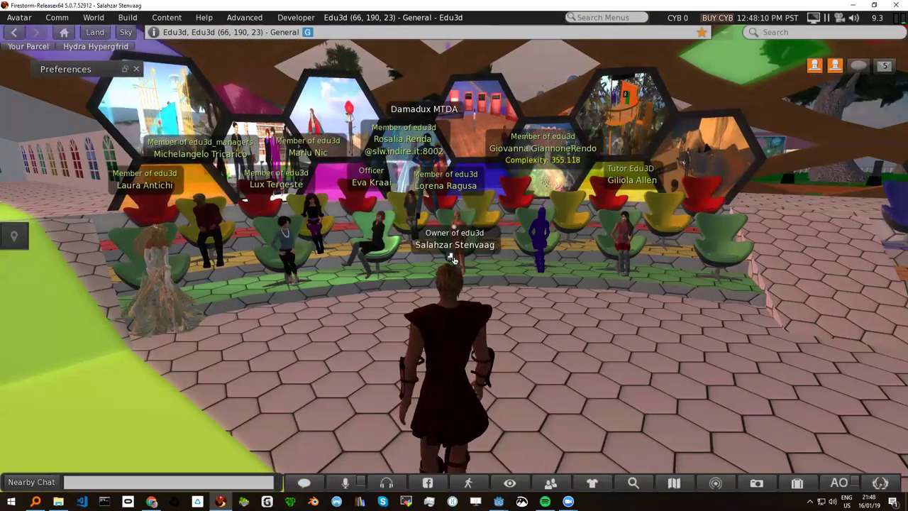
key(Right)
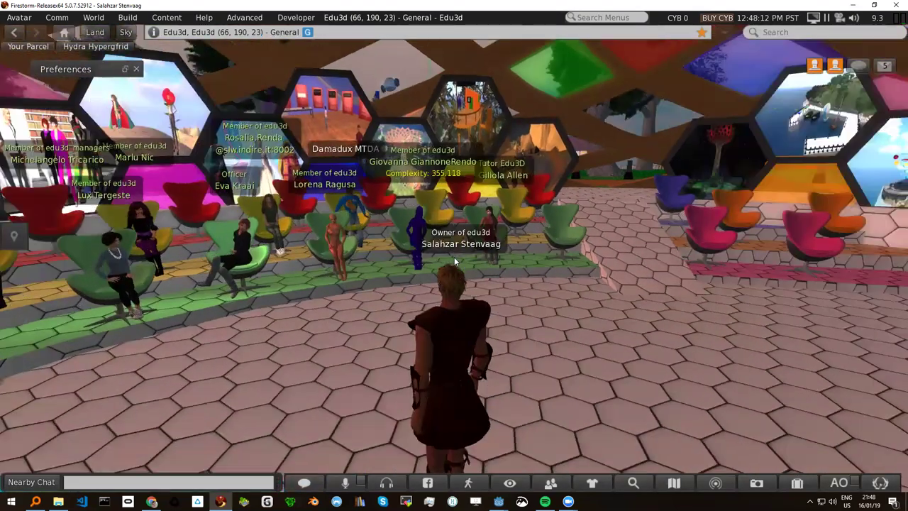
key(Left)
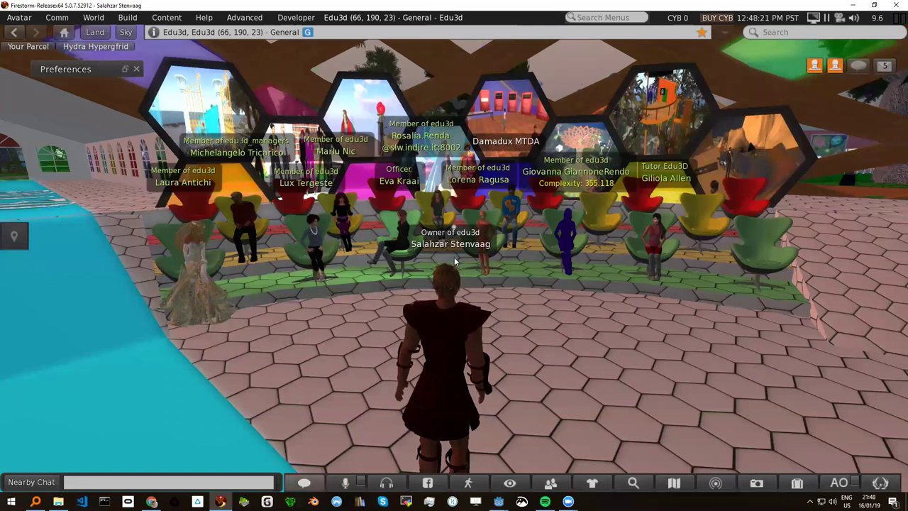
key(Left)
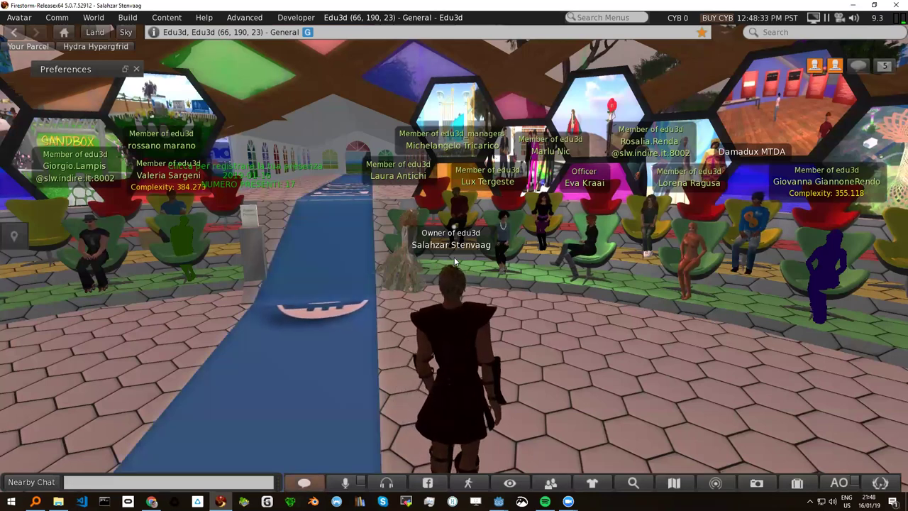
key(Left)
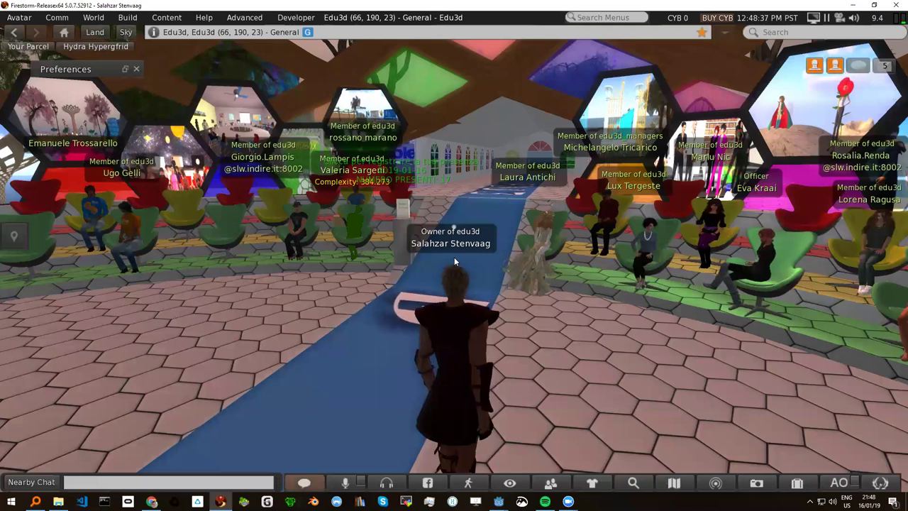
key(Left)
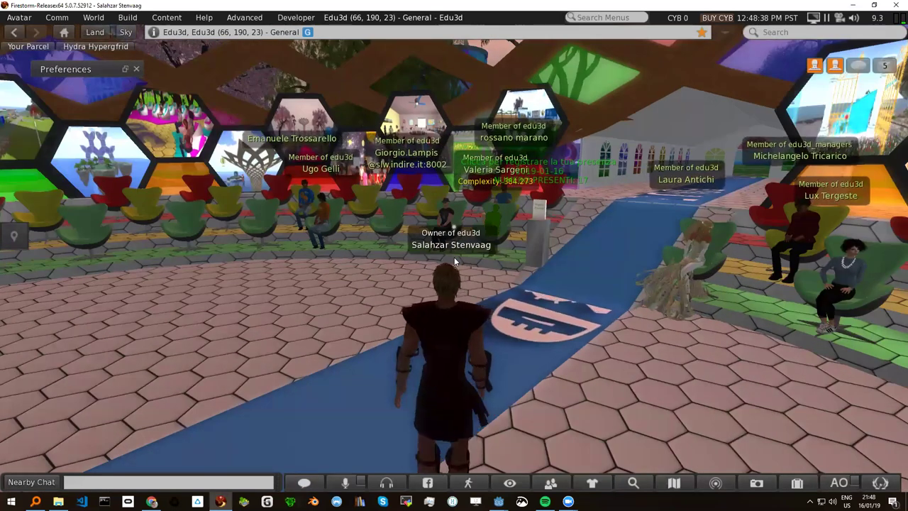
key(Right)
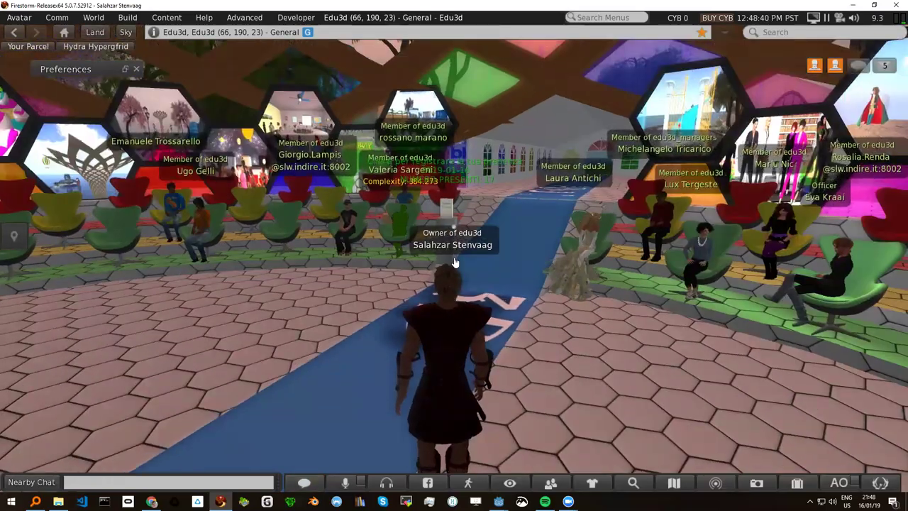
key(Left)
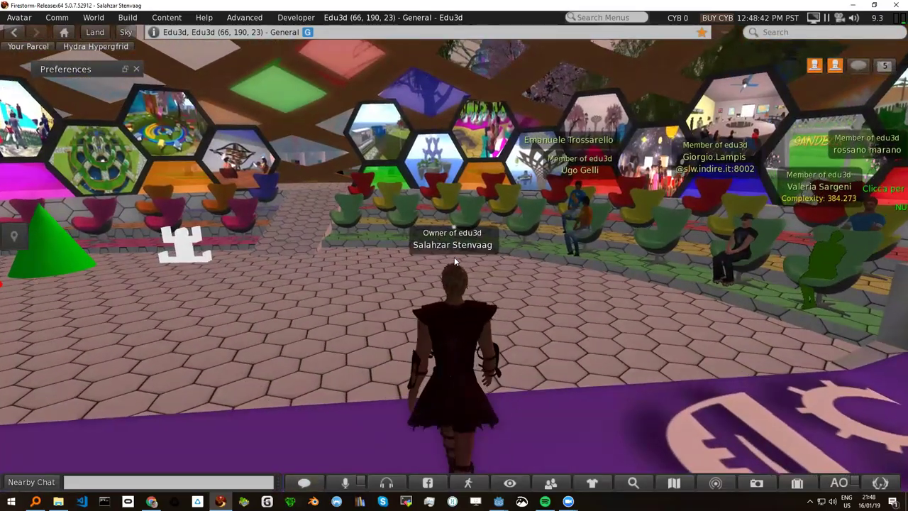
key(Right)
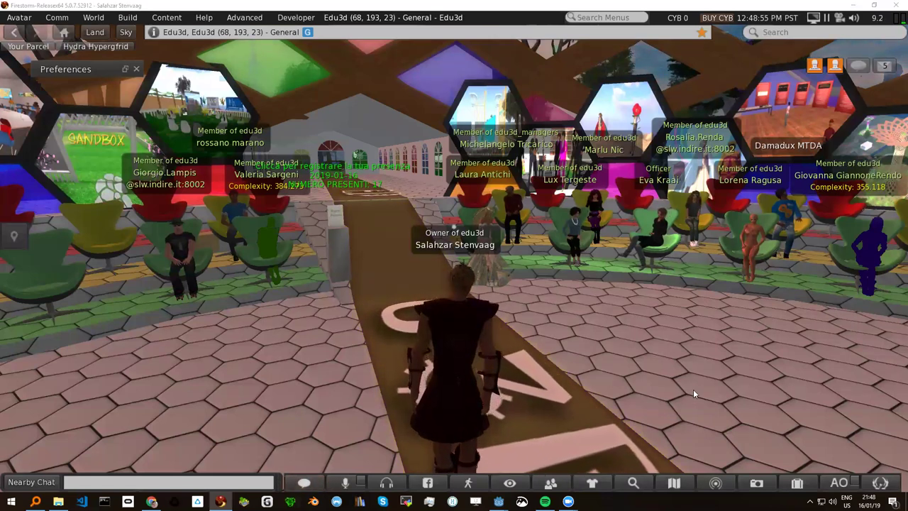
Walk the avatar forward along the carpet toward the EDU3D lettering
key(Up)
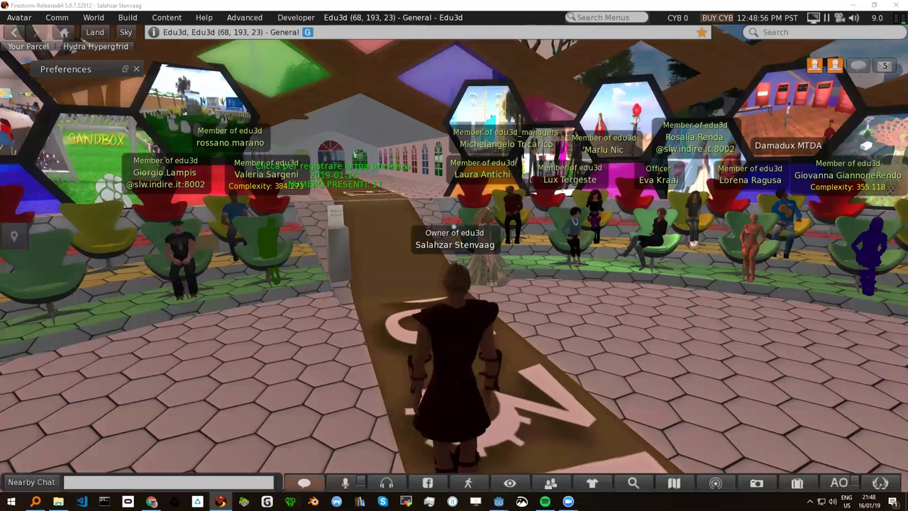
key(Up)
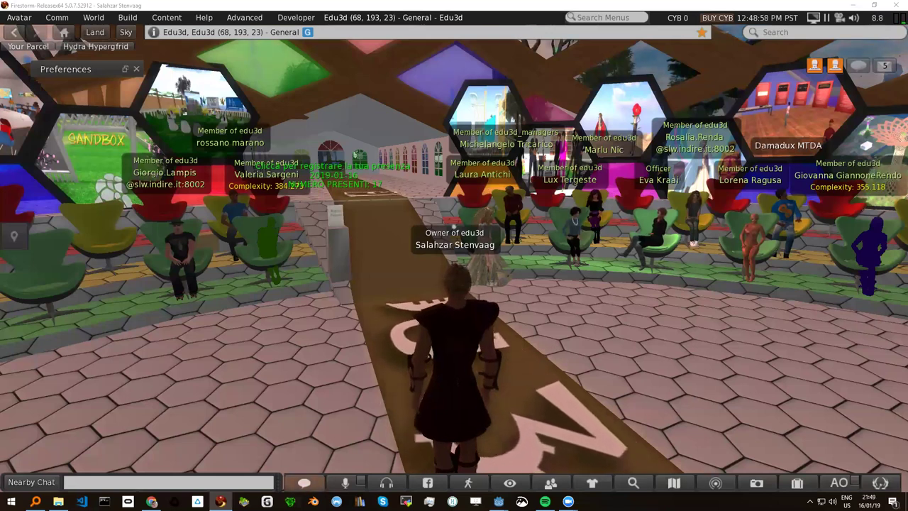
key(Up)
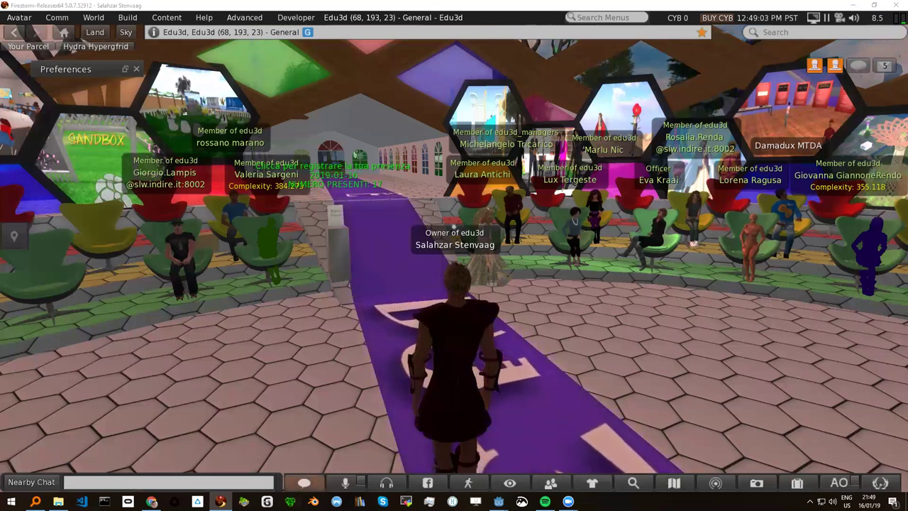
key(Up)
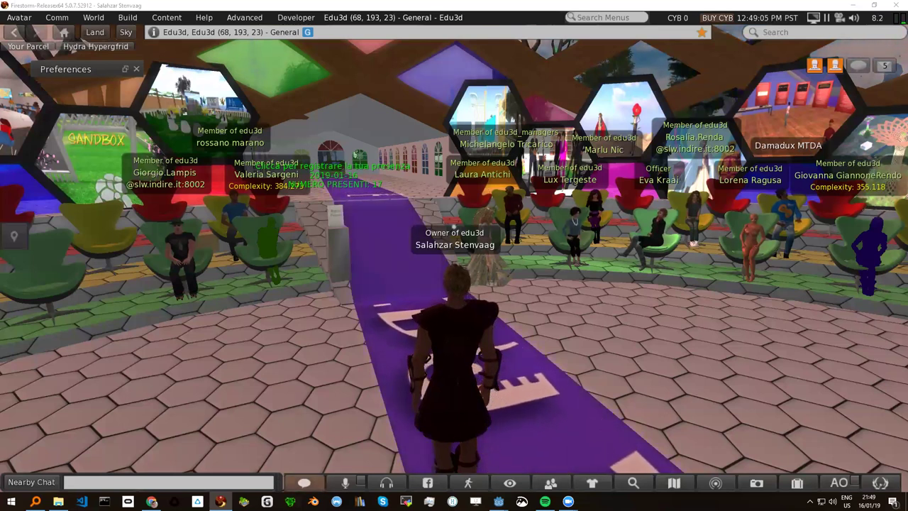
key(Up)
key(Up)
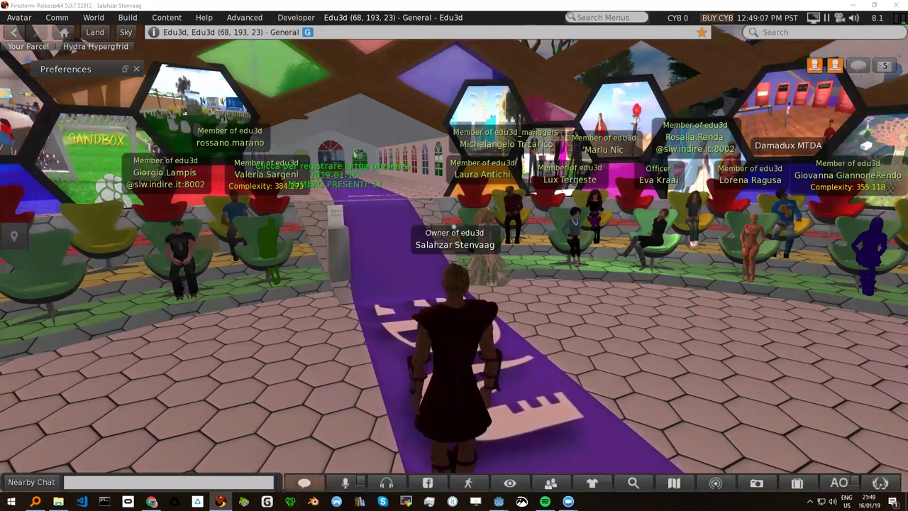
key(Up)
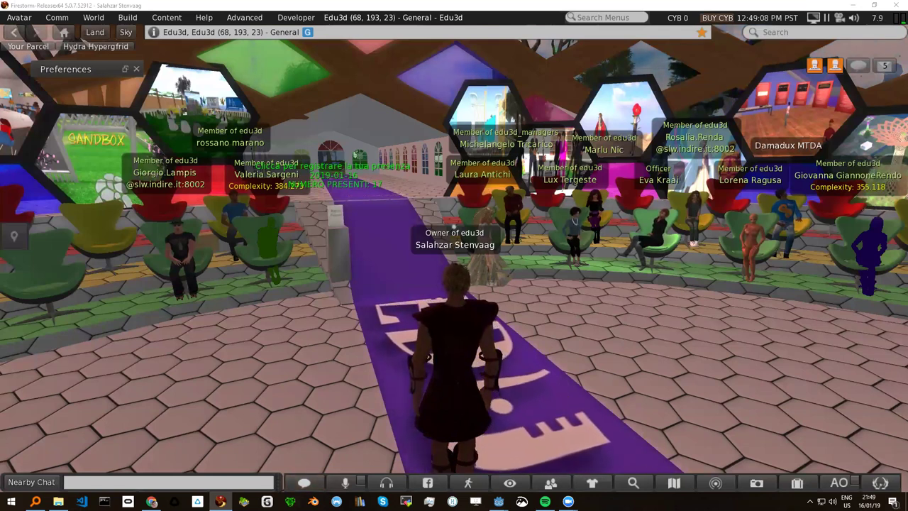
key(Up)
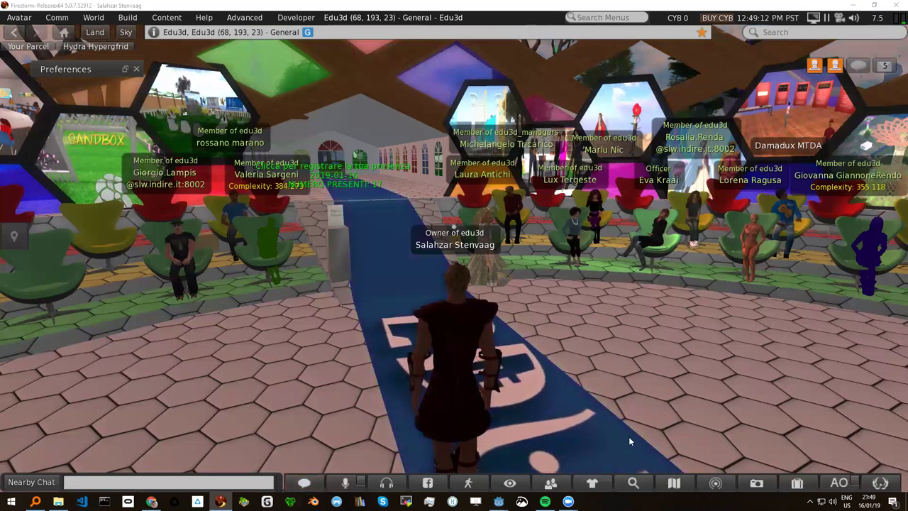
key(Up)
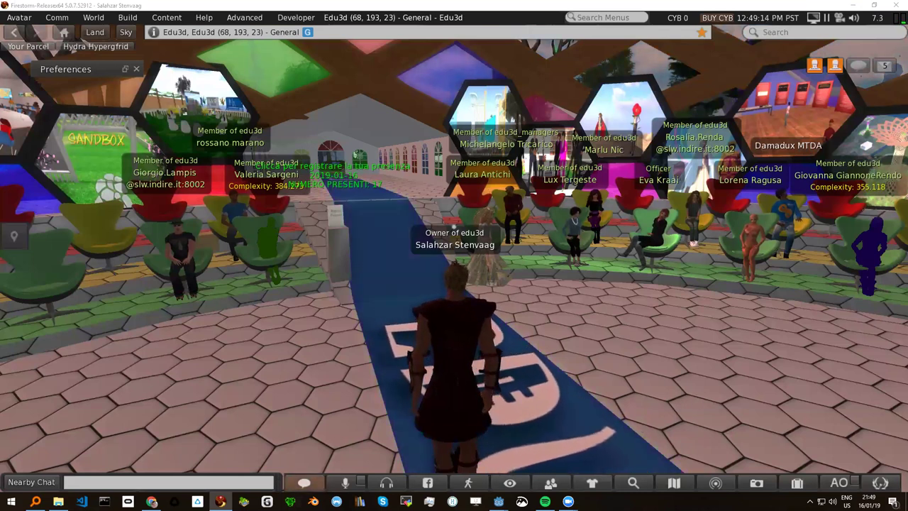
key(Up)
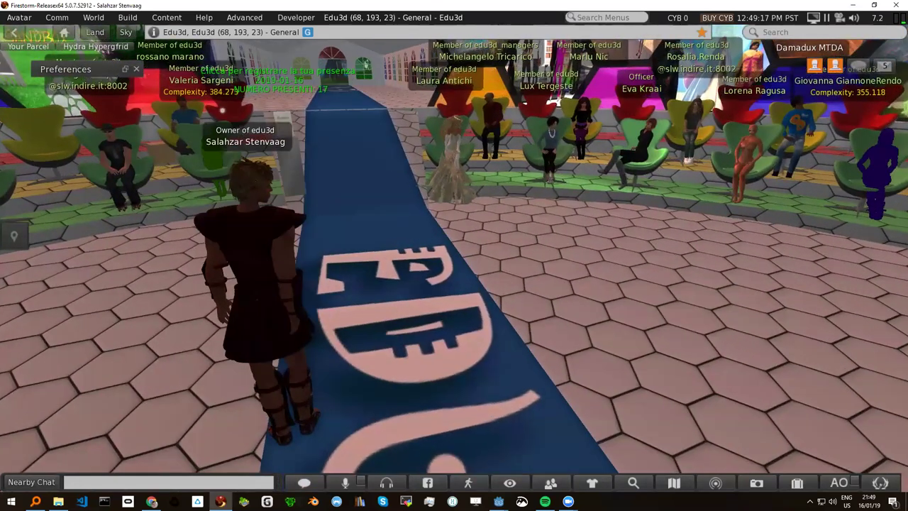
Continue to the carpet's end and pull the camera back to view the hall
key(Up)
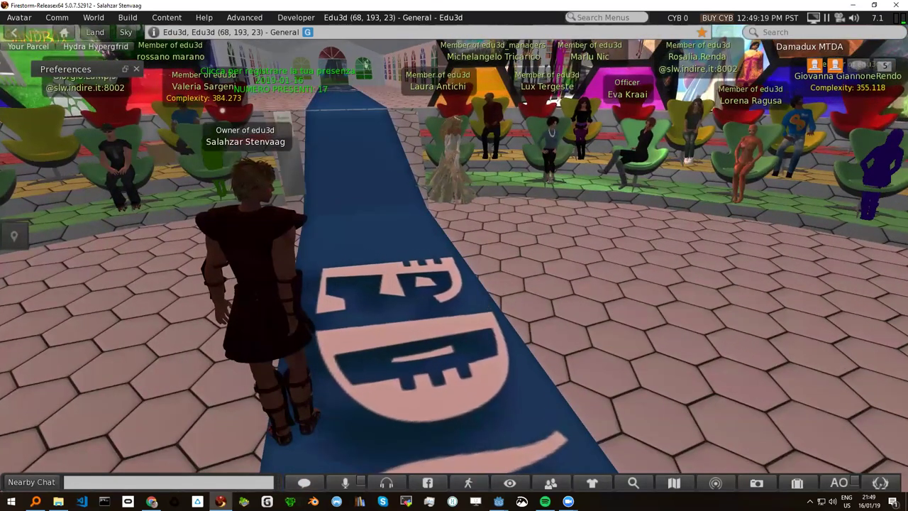
key(Up)
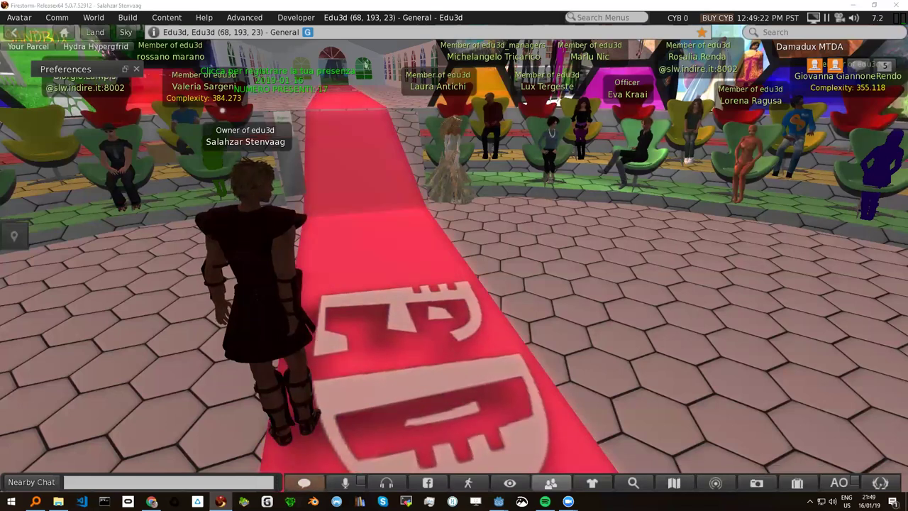
key(Up)
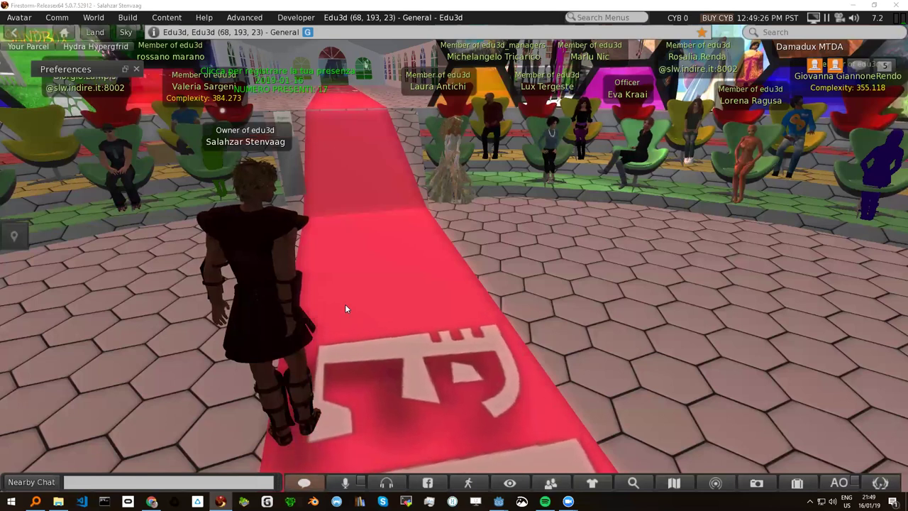
key(Up)
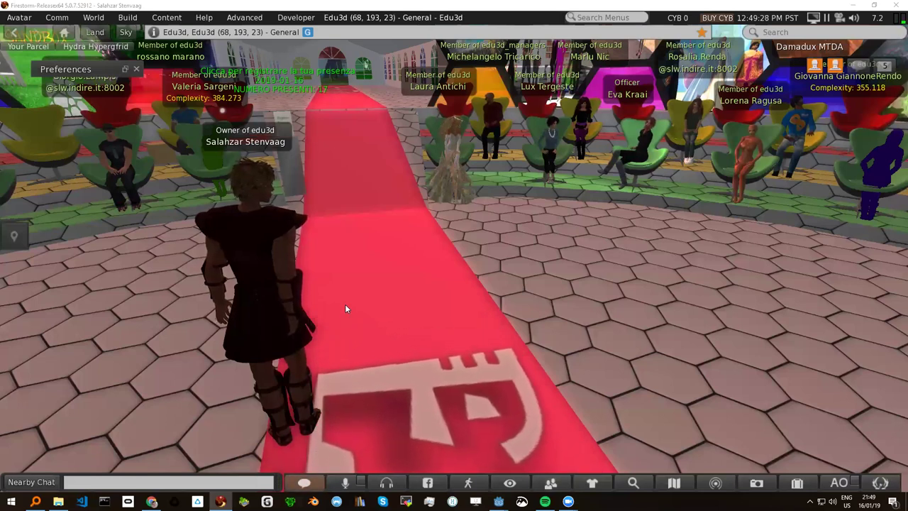
key(Up)
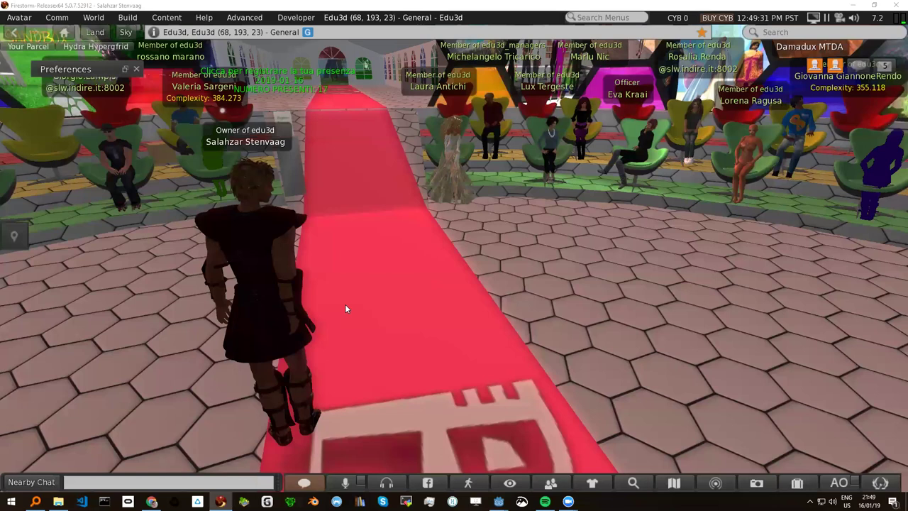
key(Up)
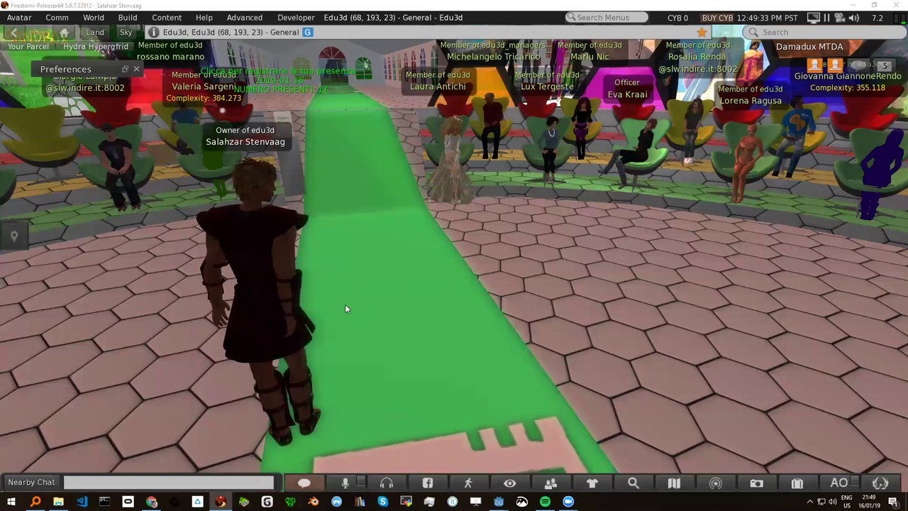
key(Up)
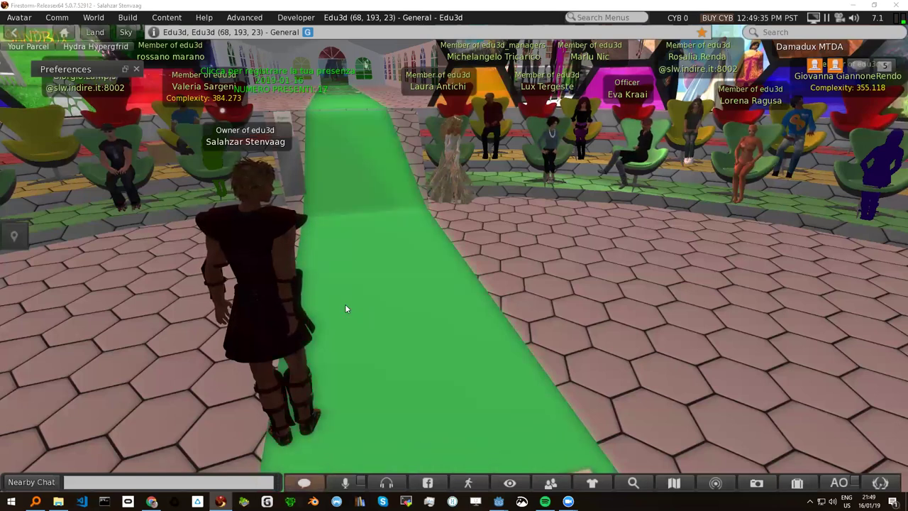
alt+drag(354, 274, 455, 258)
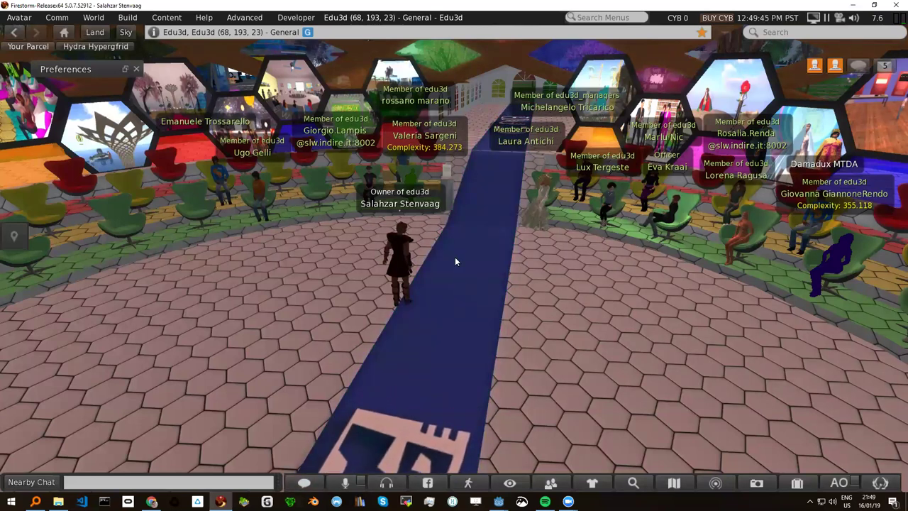
Walk the avatar up the blue carpet, turn to view the hall's seats, then go back to Chrome
key(Up)
key(Right)
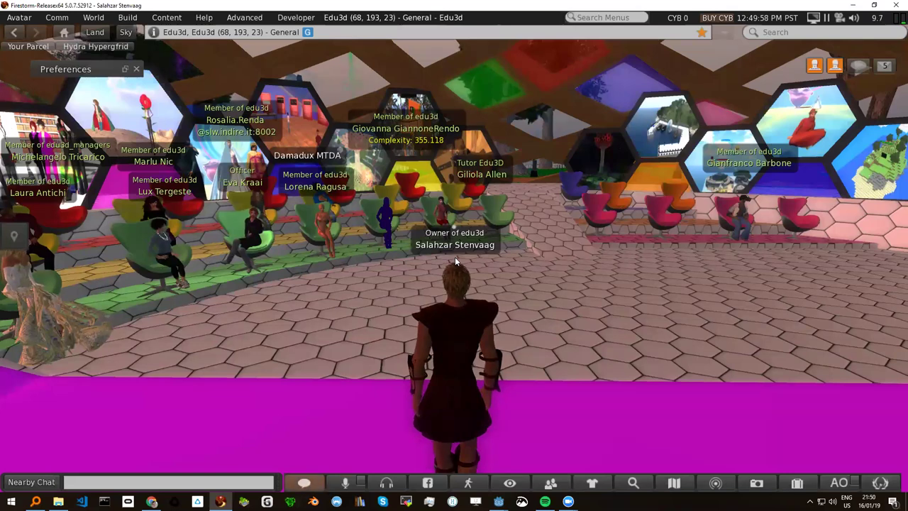
key(Left)
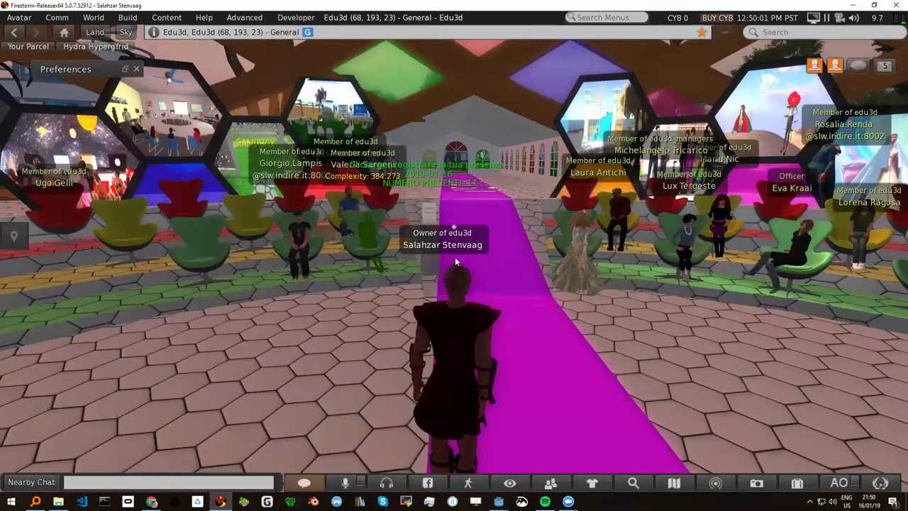
key(Left)
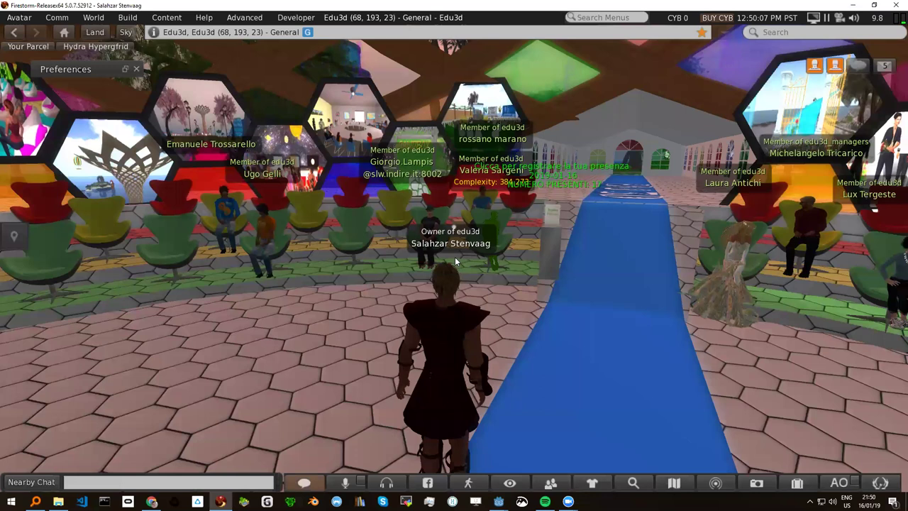
key(Right)
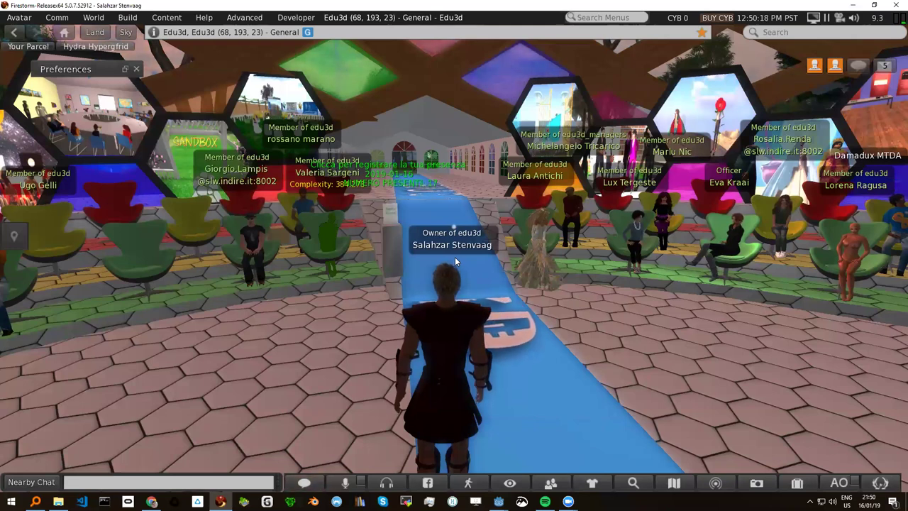
key(Right)
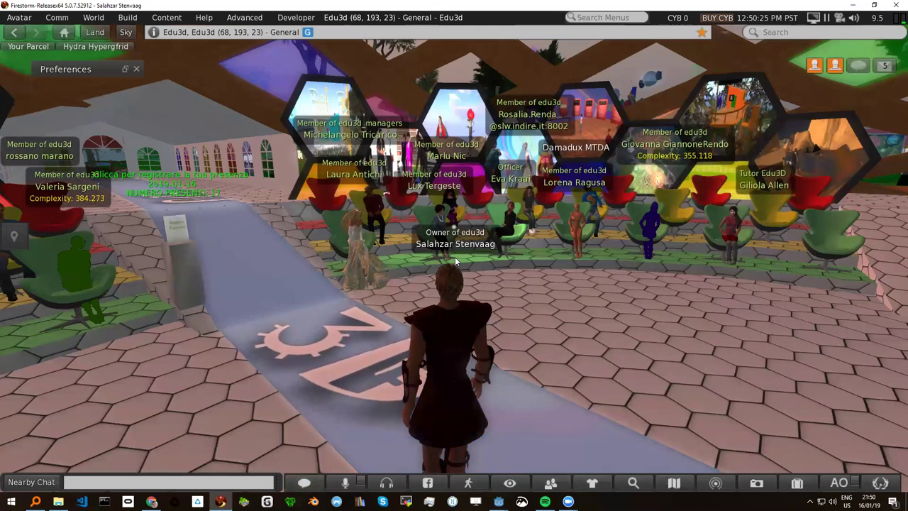
key(Left)
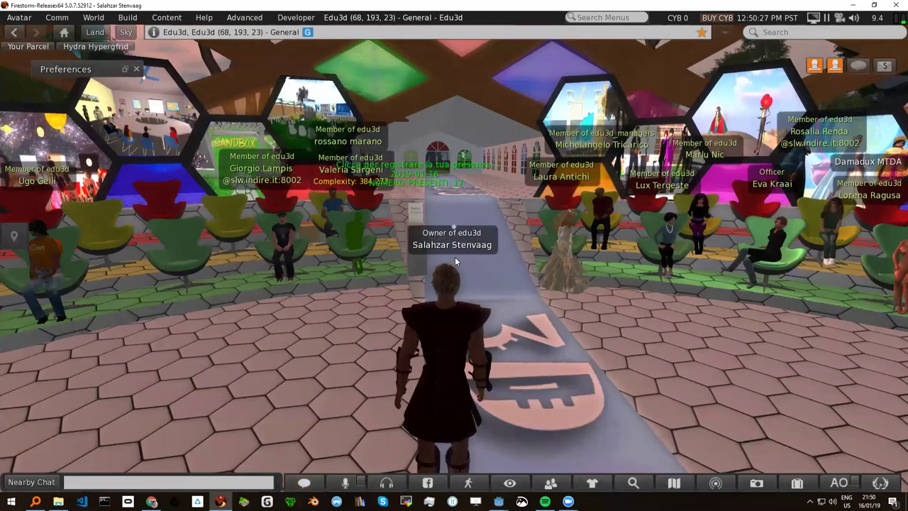
key(Left)
key(Left)
key(Left)
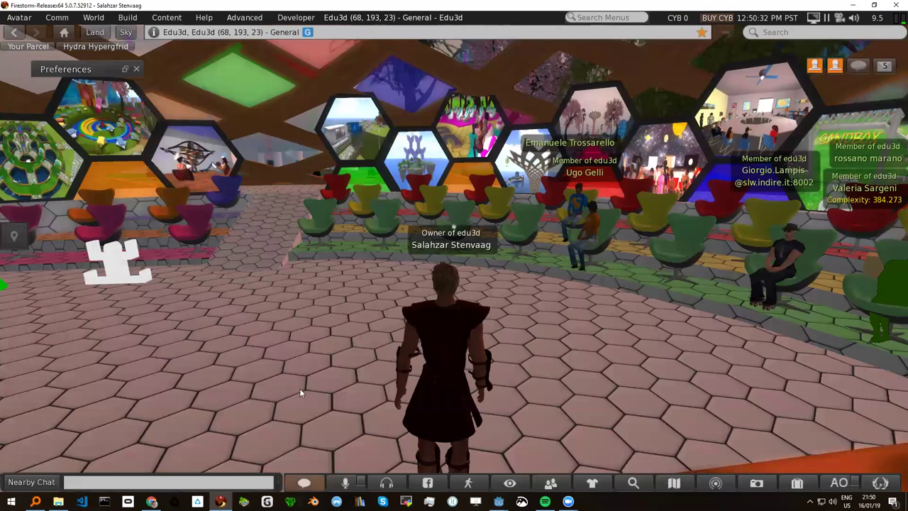
key(alt+Tab)
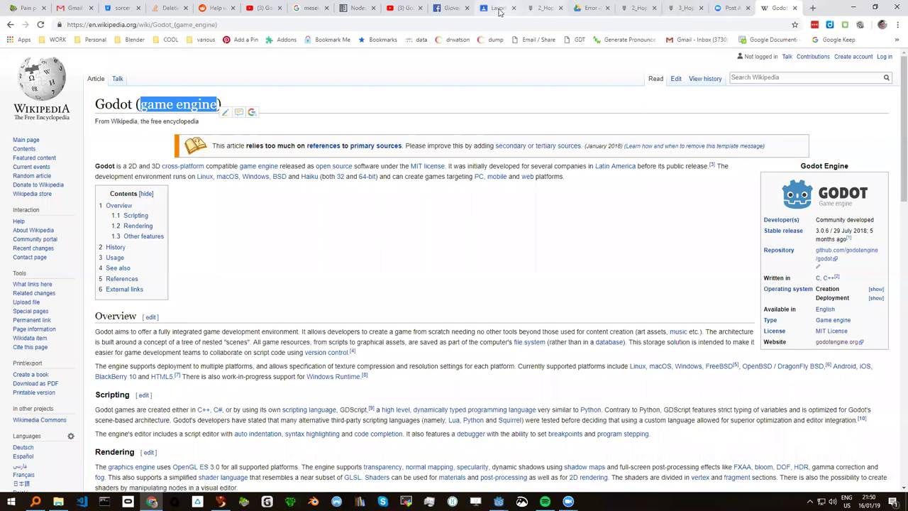
Switch to the 'Lavori del corso' Google Classroom tab
click(500, 10)
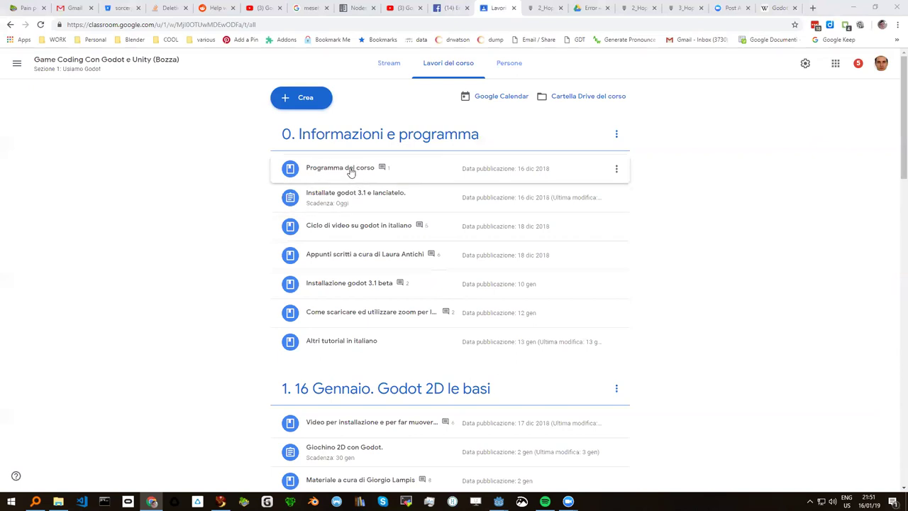
Expand 'Programma del corso' and bring up the context menu of its attached Google Doc link
click(351, 170)
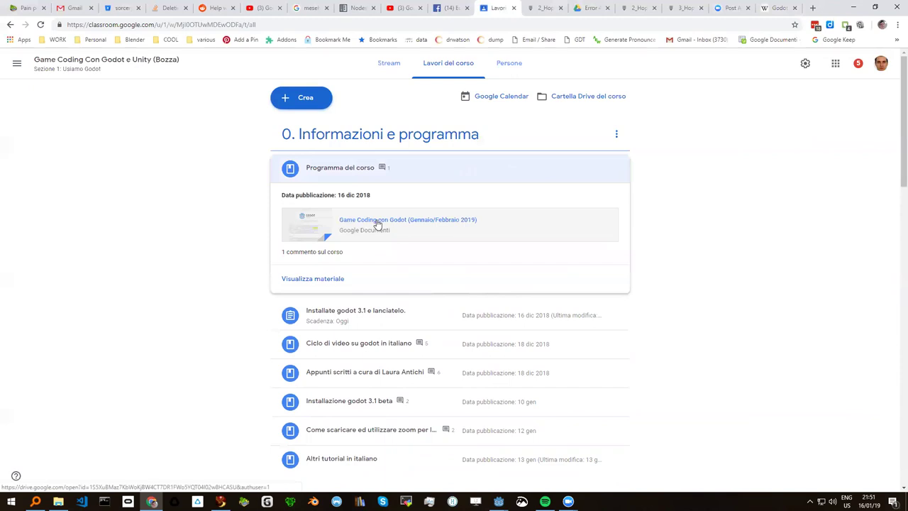
right_click(376, 222)
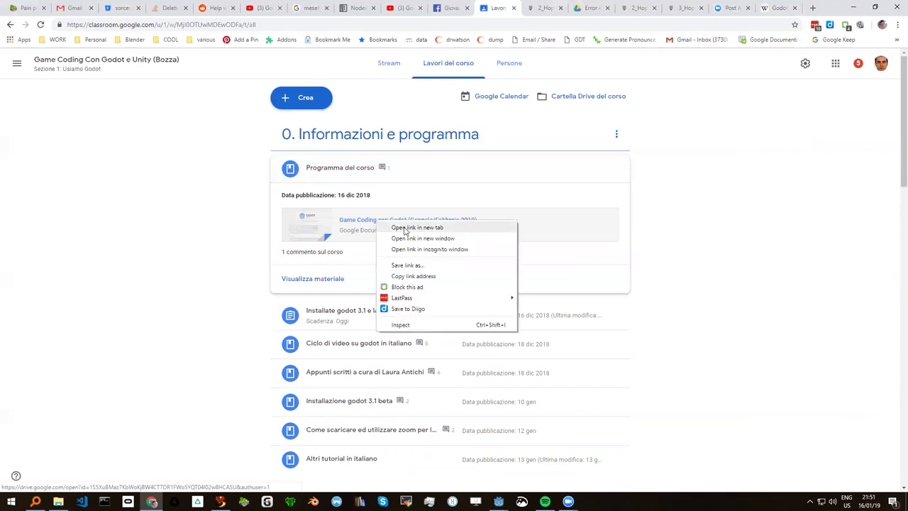
Open the 'Game Coding con Godot' course document in a new tab and scroll through it
click(408, 226)
click(512, 8)
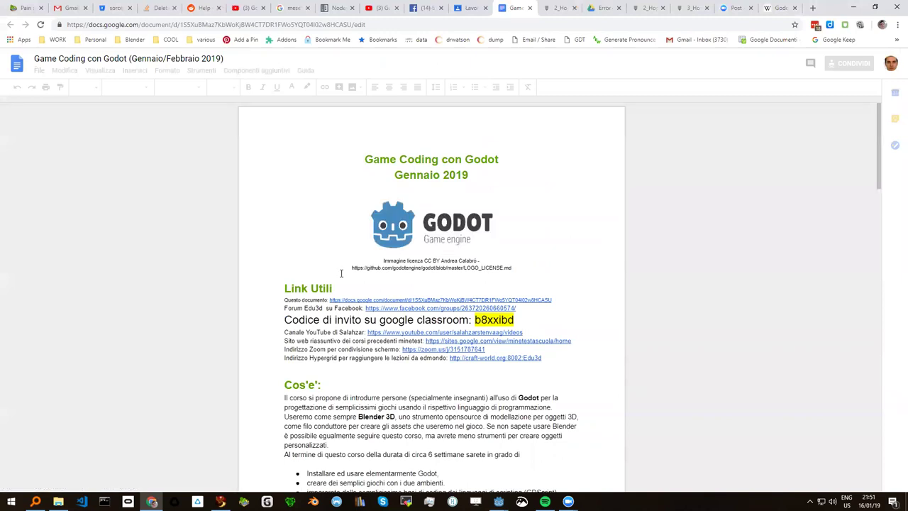
scroll(344, 344, down, 3)
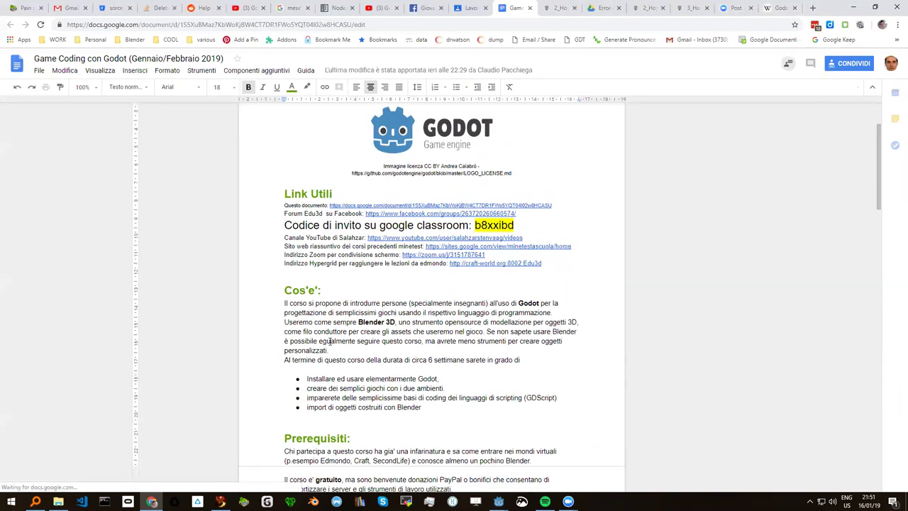
scroll(381, 312, down, 1)
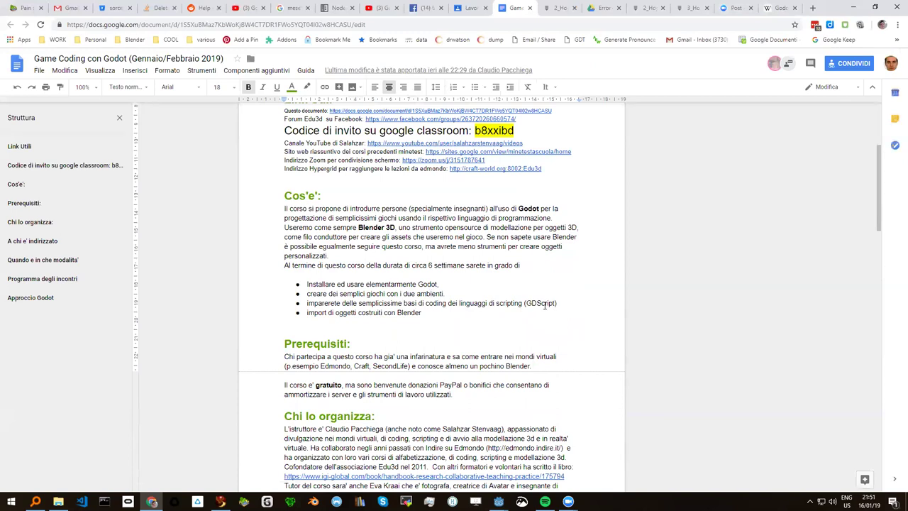
scroll(425, 345, down, 5)
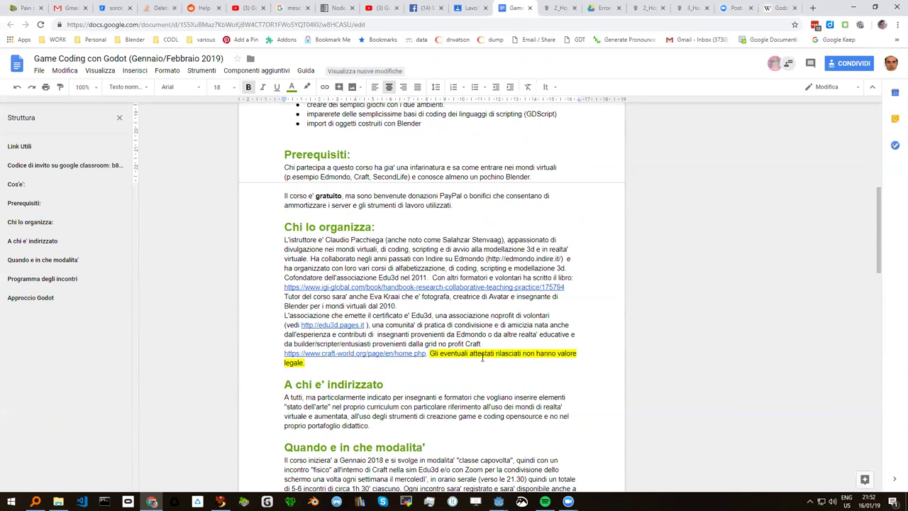
Select the words 'grid', 'Craft' and 'eventuali' in the document, then return to Classroom
double_click(428, 345)
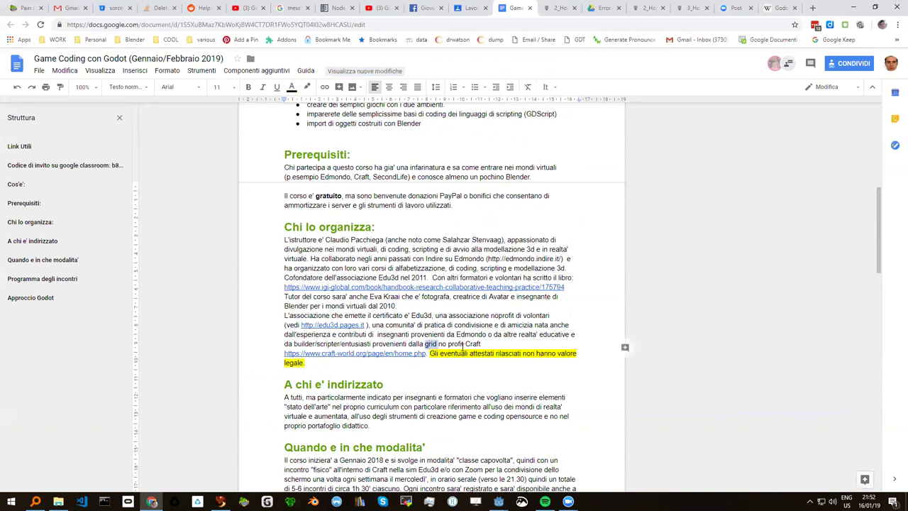
drag(483, 344, 465, 344)
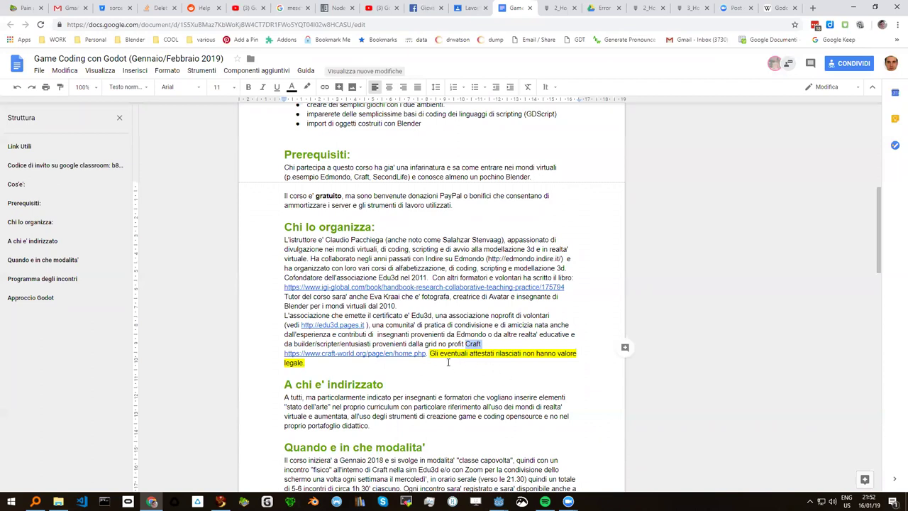
double_click(449, 354)
click(471, 8)
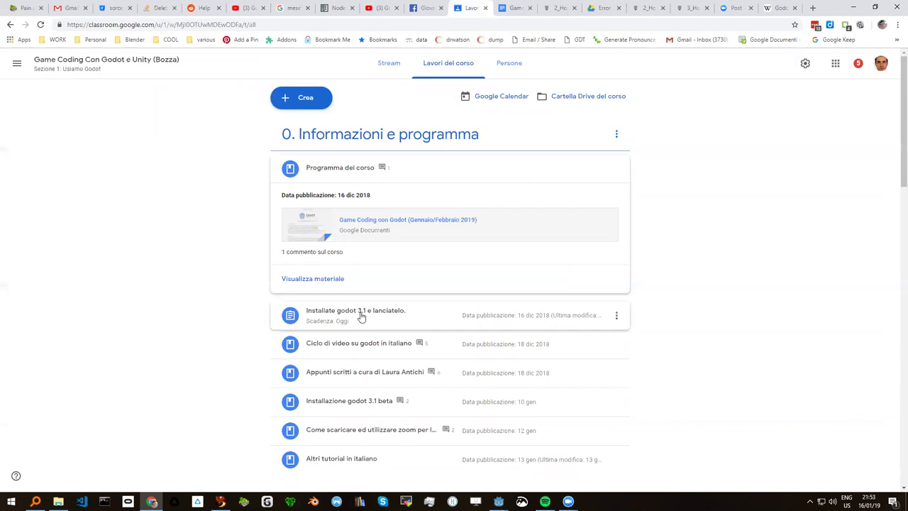
Expand 'Installate godot 3.1 e lanciatelo.' to see 12 handed in, 21 assigned, 16 graded
click(360, 316)
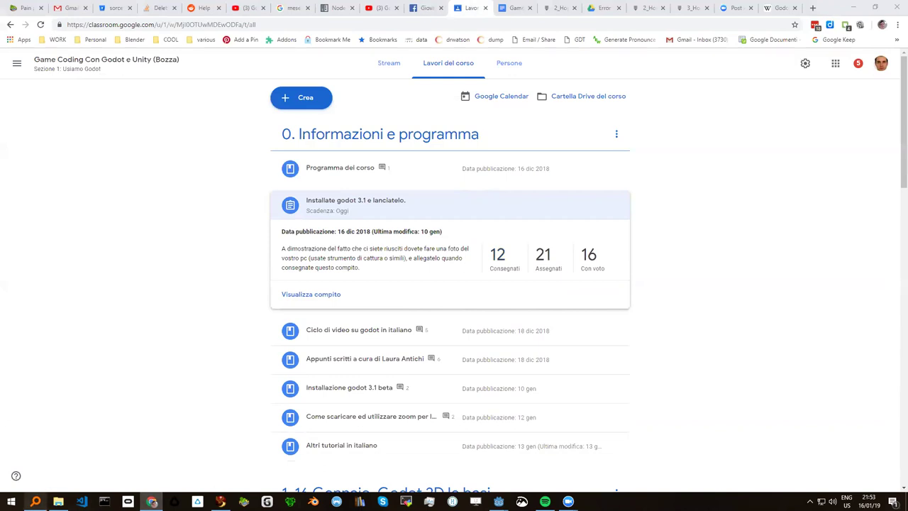
click(36, 501)
Search Everything for 'godot .exe' and select the Godot_v3.0.6-stable_win64.exe result
click(367, 138)
drag(367, 137, 306, 140)
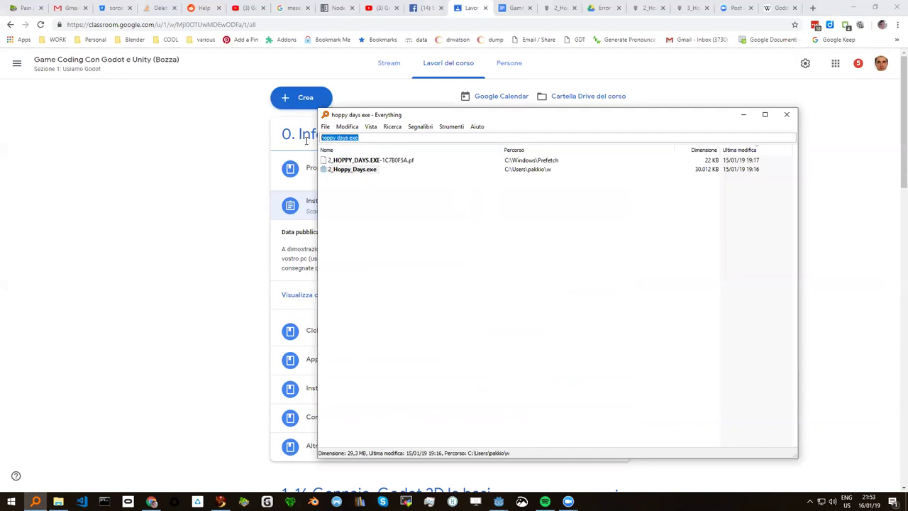
text(godot .exe)
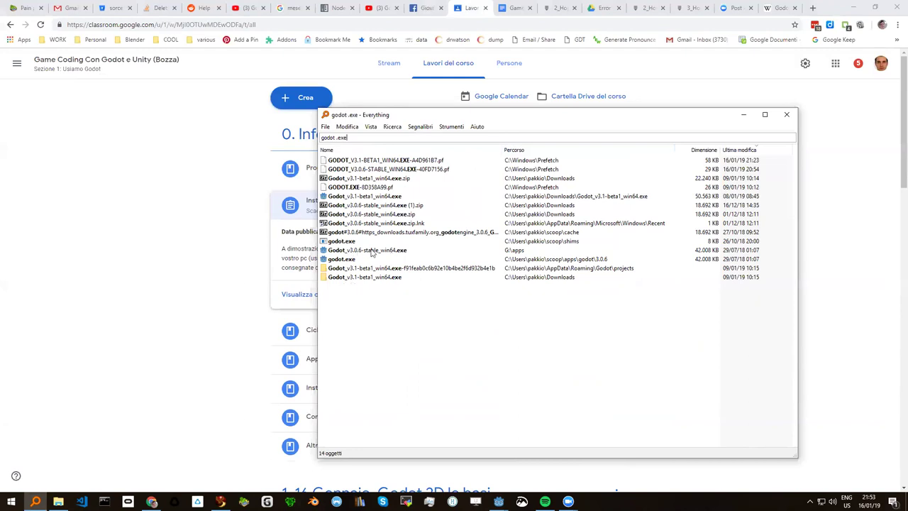
click(360, 250)
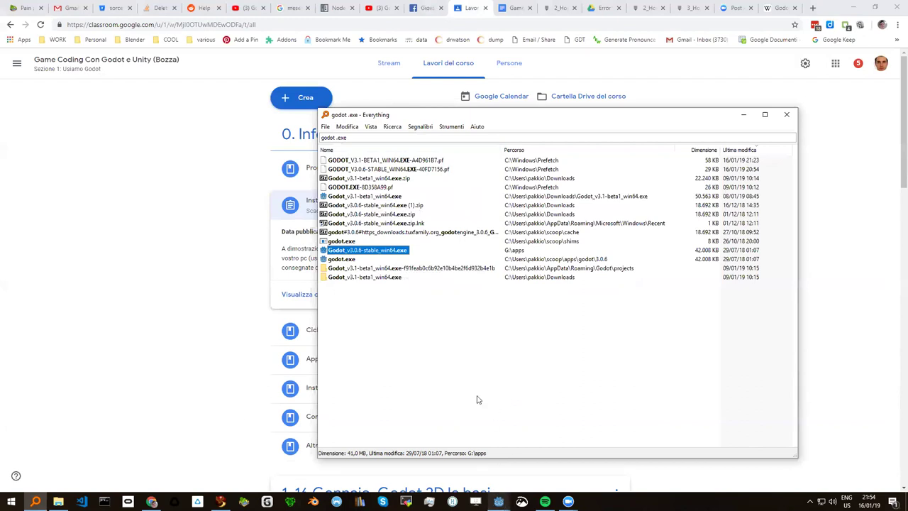
Move the Everything window up-left and bring the Classroom page back to front
drag(462, 115, 242, 68)
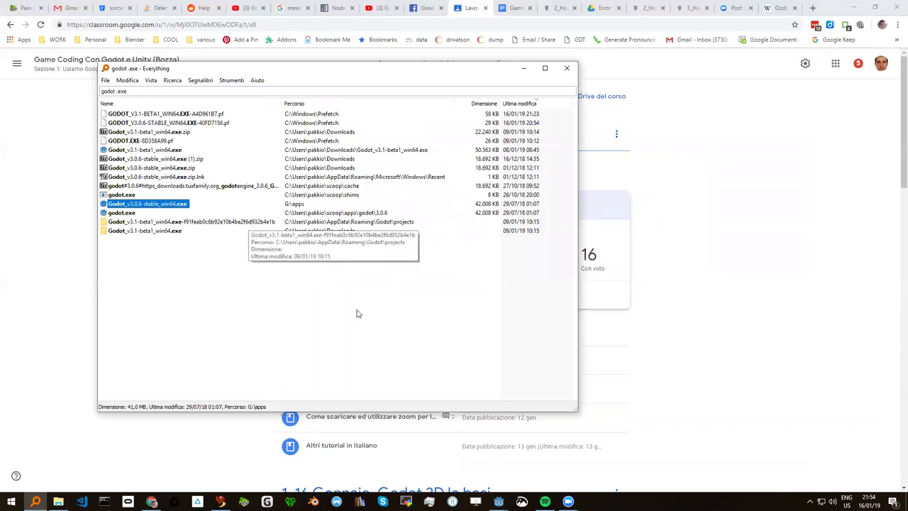
click(688, 407)
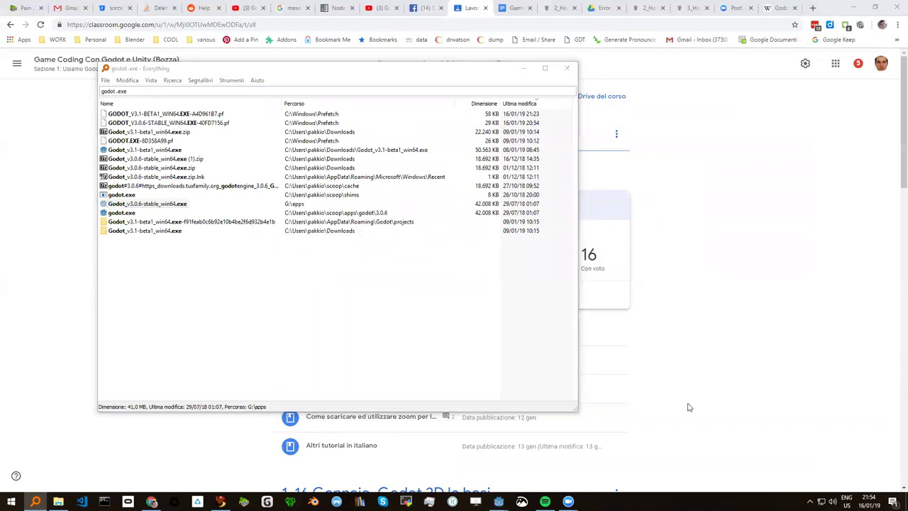
click(73, 216)
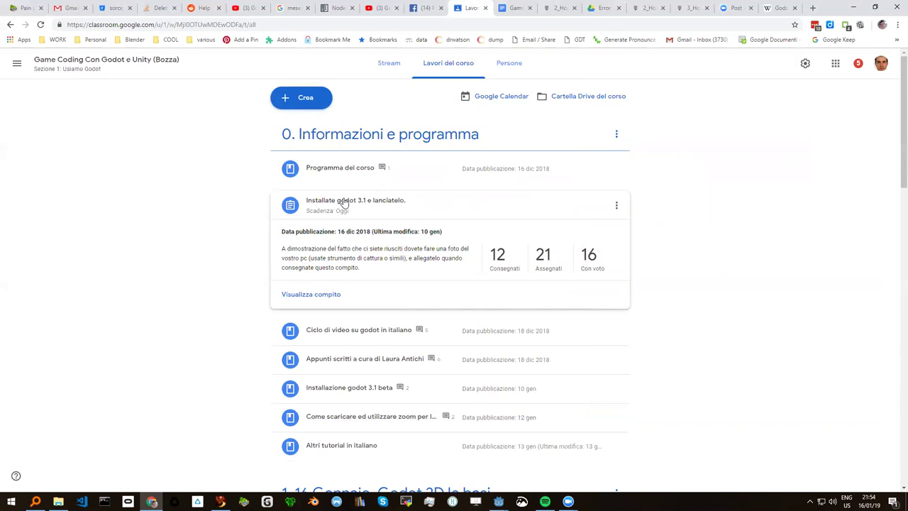
Expand the 'Installazione godot 3.1 beta' post to reveal its beta1 download link
click(343, 201)
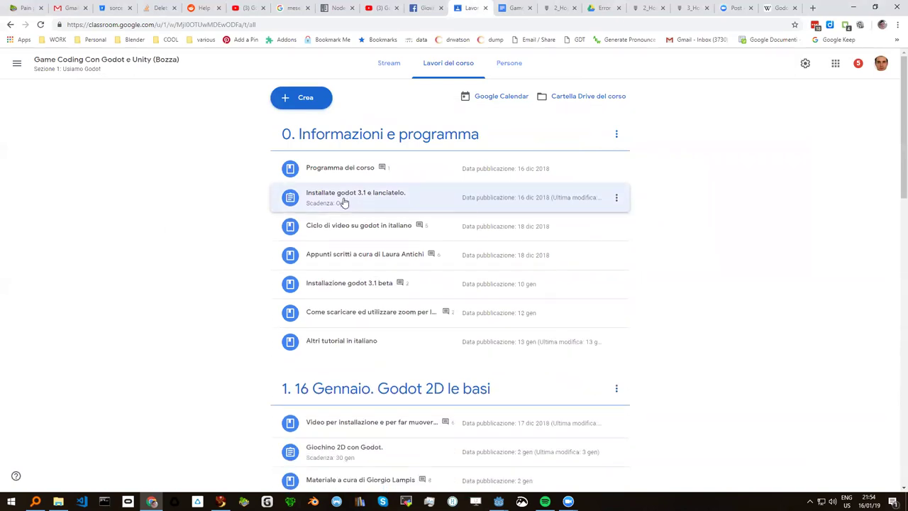
click(343, 201)
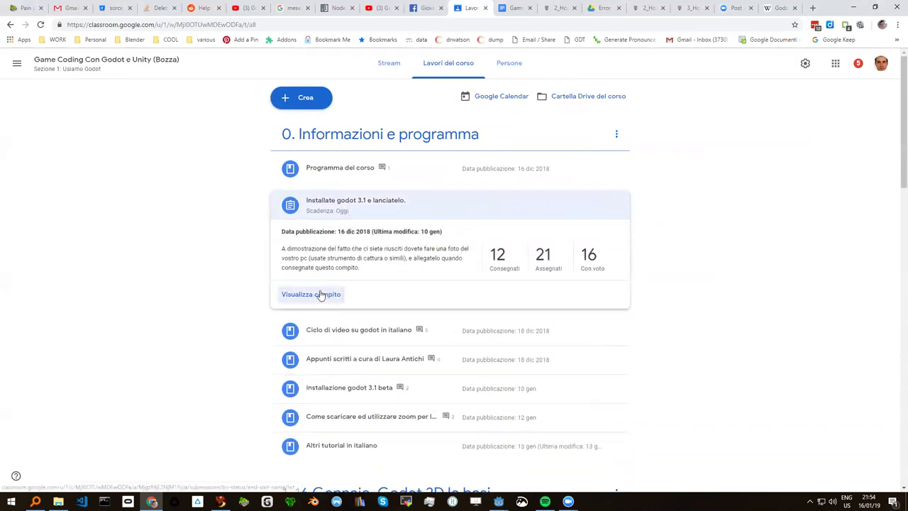
scroll(225, 299, down, 1)
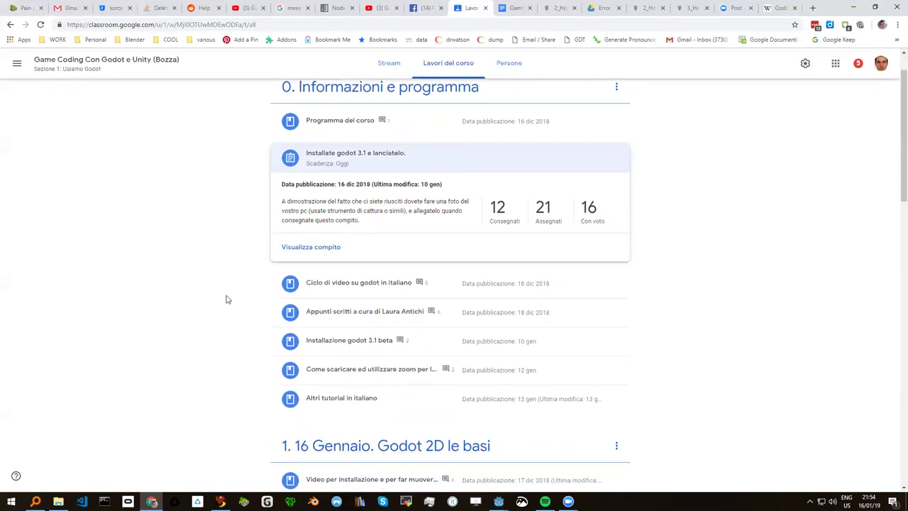
click(361, 346)
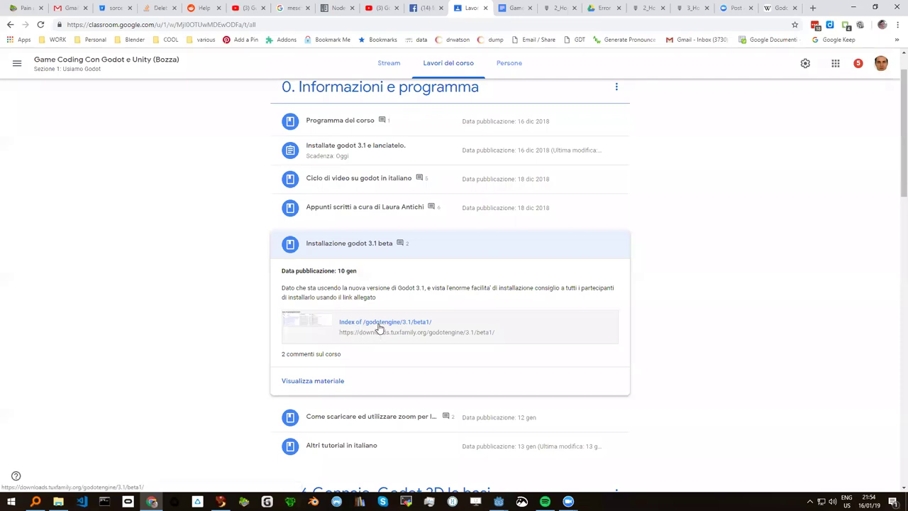
Open the 'Index of /godotengine/3.1/beta1/' listing, copy its URL, and return to Classroom
click(383, 323)
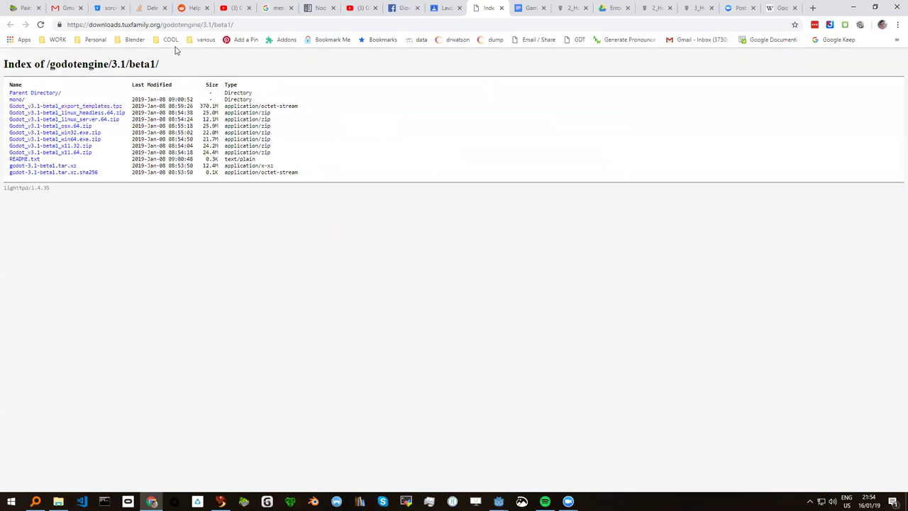
click(181, 26)
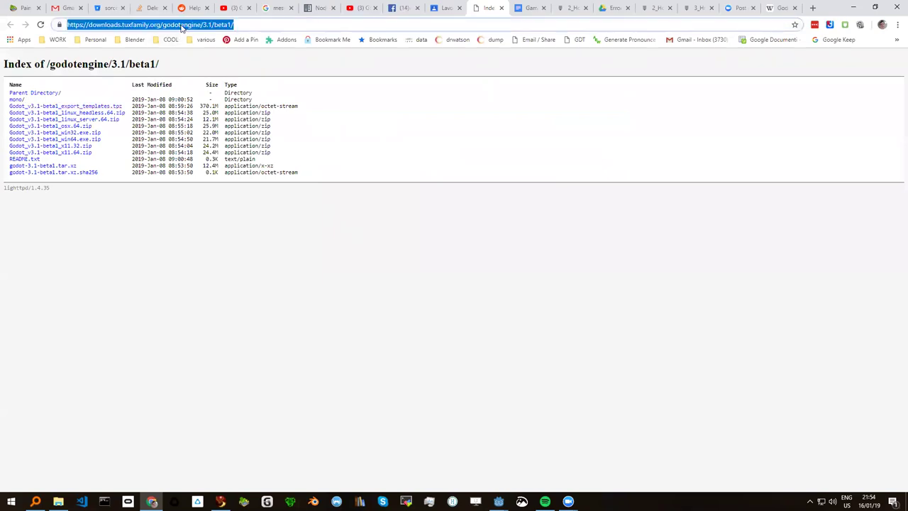
key(alt+Tab)
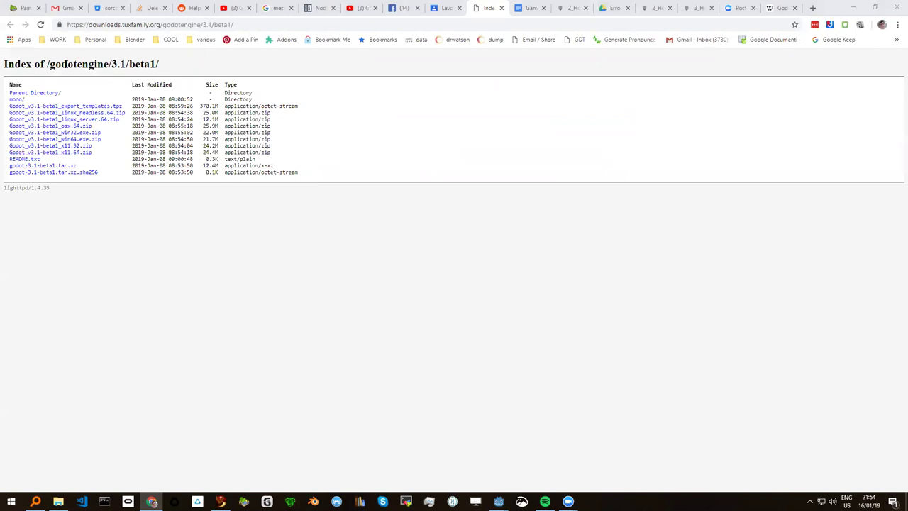
click(446, 7)
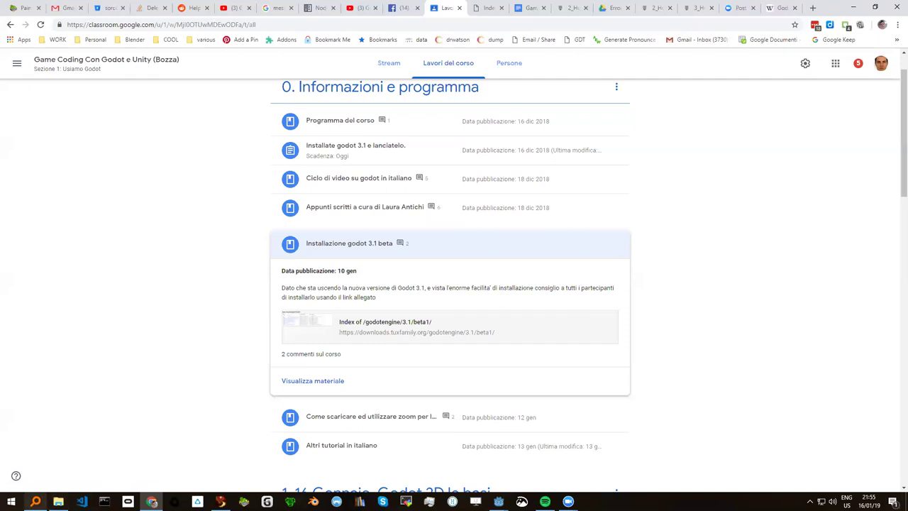
Cancel the game export save, close the export settings, and quit the 2_Hoppy_Days Godot editor
mouse_move(499, 502)
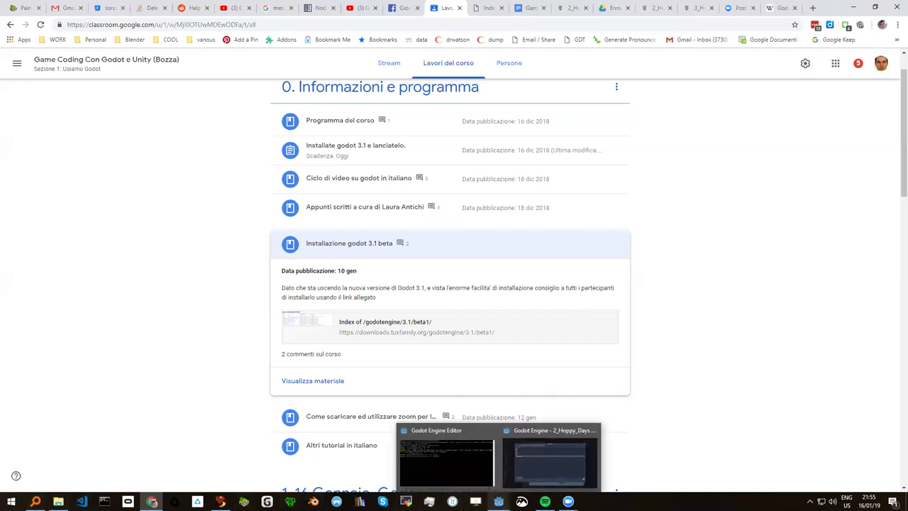
click(506, 459)
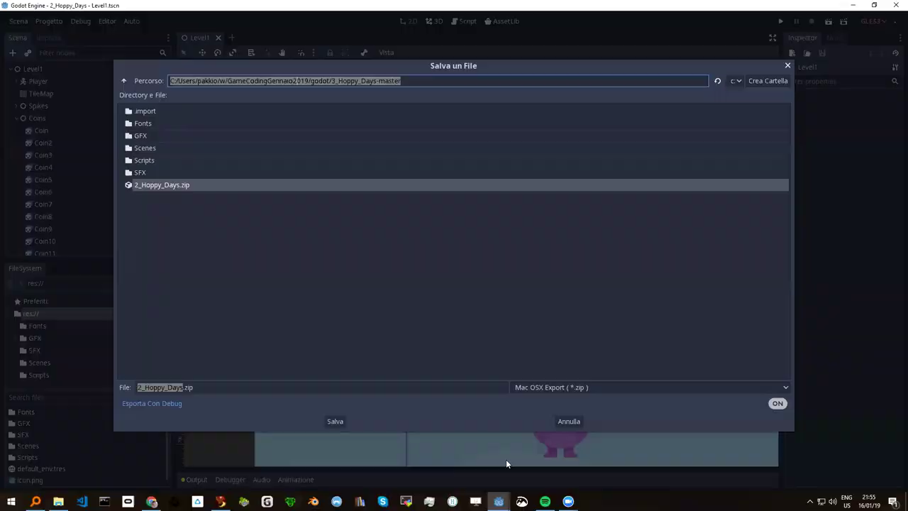
click(568, 421)
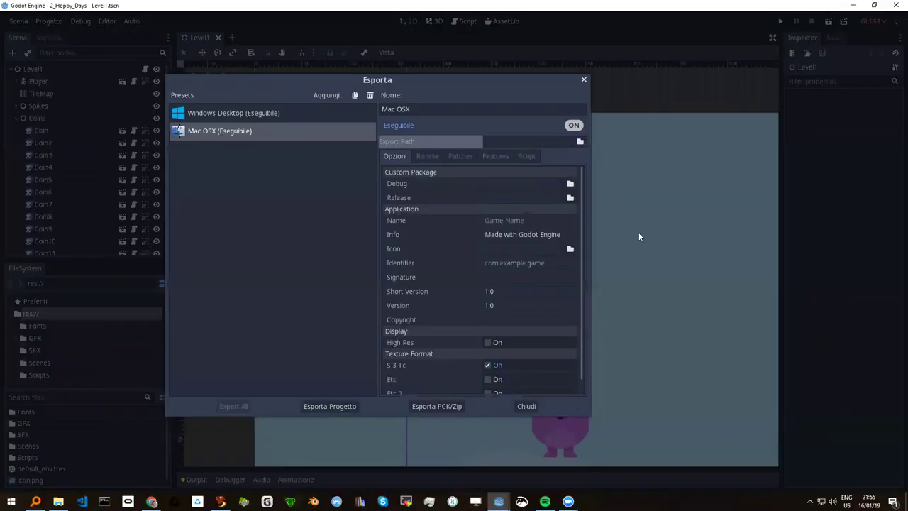
click(583, 80)
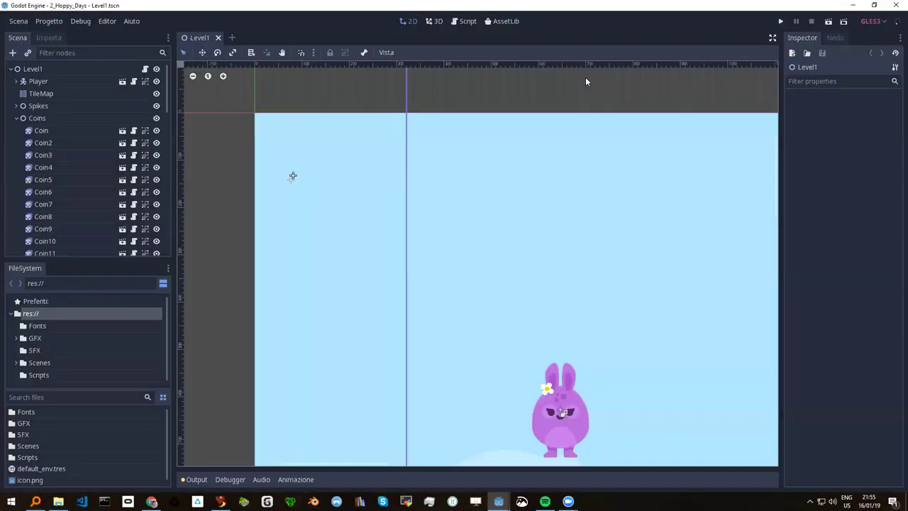
click(895, 5)
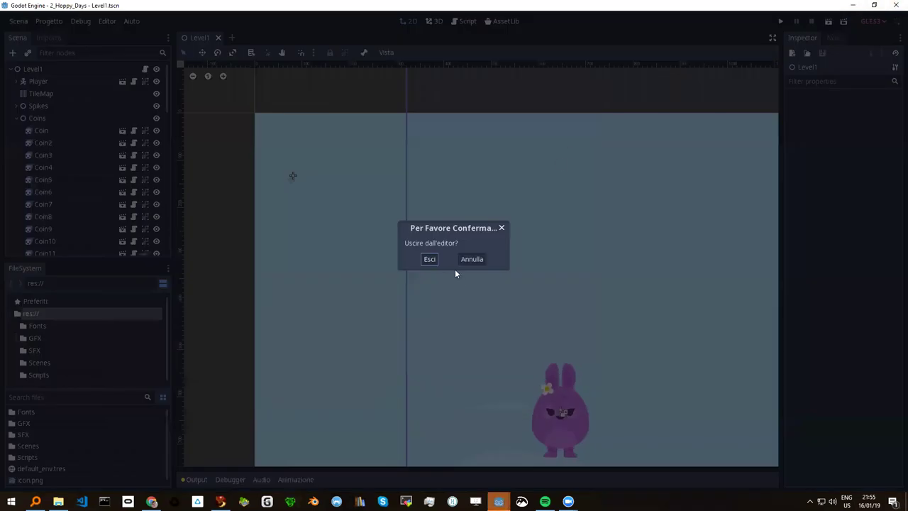
click(428, 260)
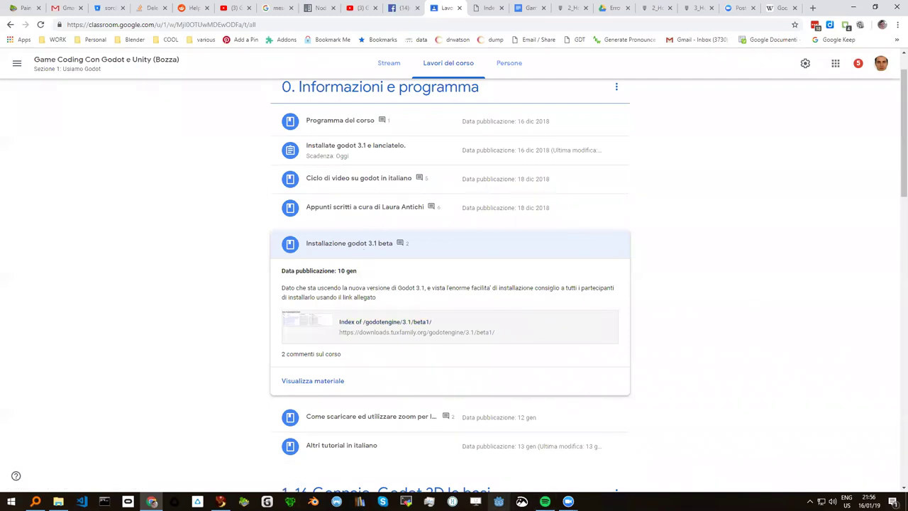
Launch the Godot 3.1 beta1 project manager, move it up-left, and minimize it
click(498, 500)
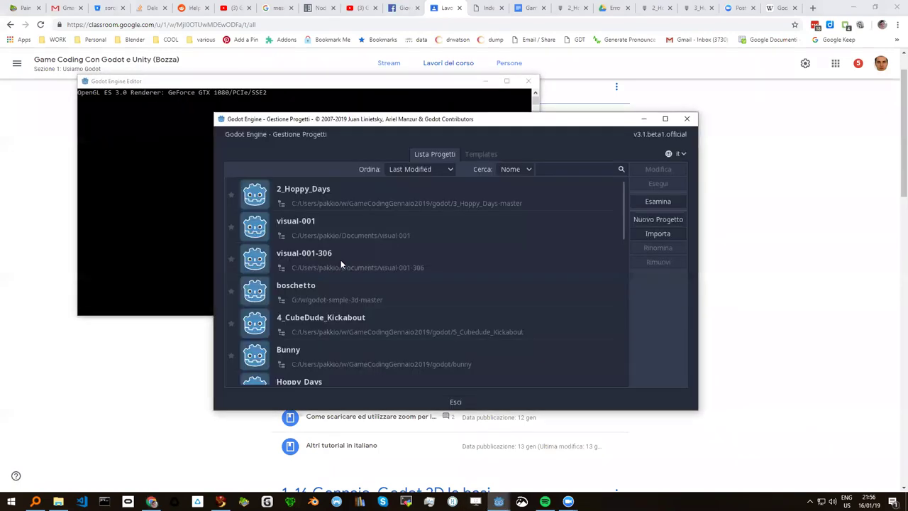
drag(358, 119, 273, 107)
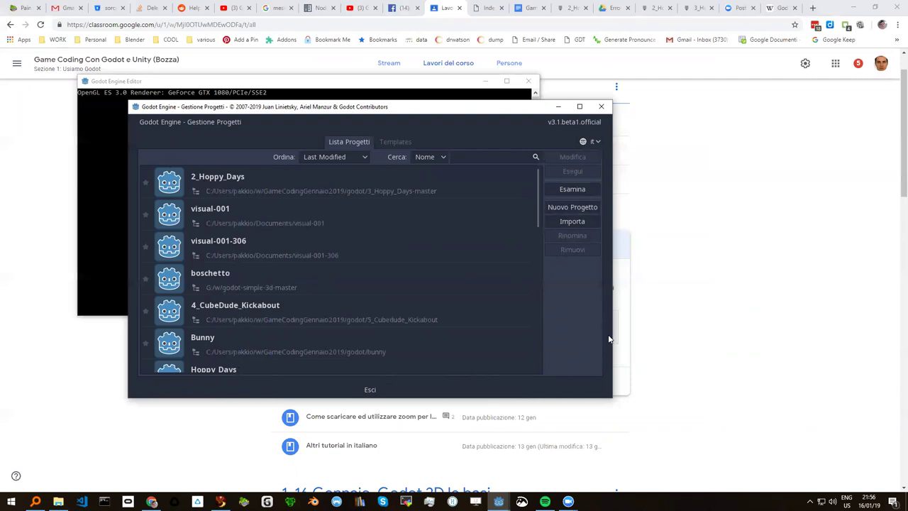
click(556, 108)
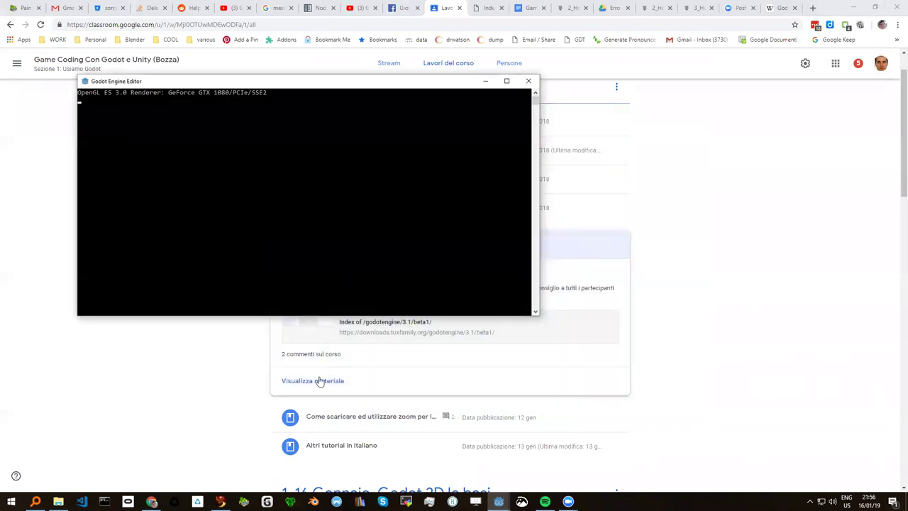
Expand the 'Video per installazione e per far muovere uno sprite' post and review it
click(200, 382)
scroll(220, 323, down, 4)
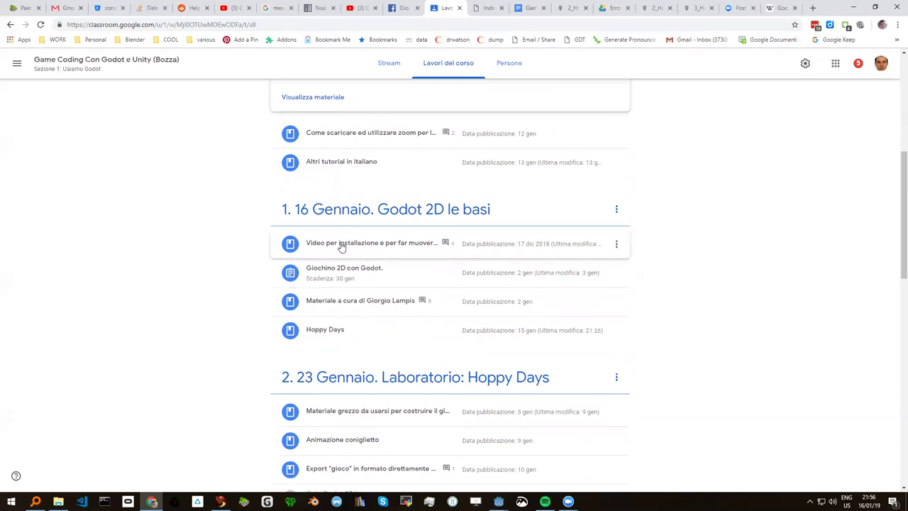
click(340, 245)
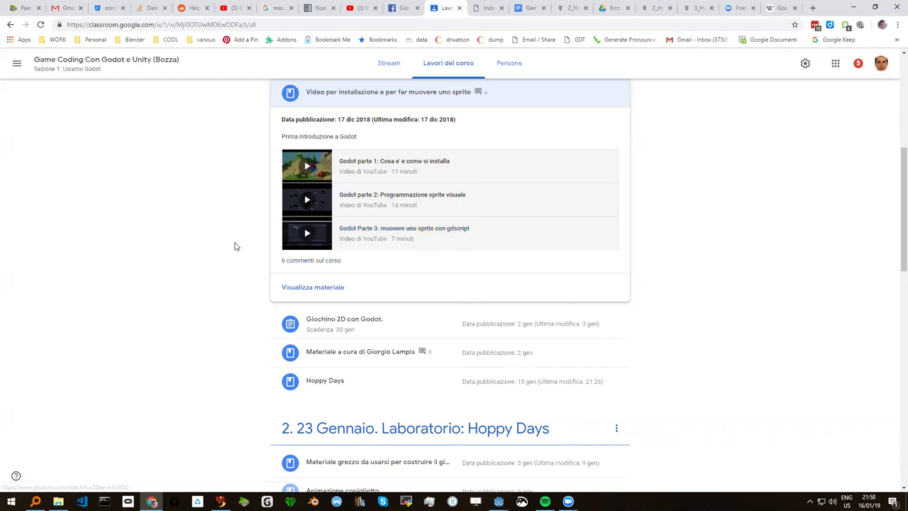
scroll(236, 247, down, 1)
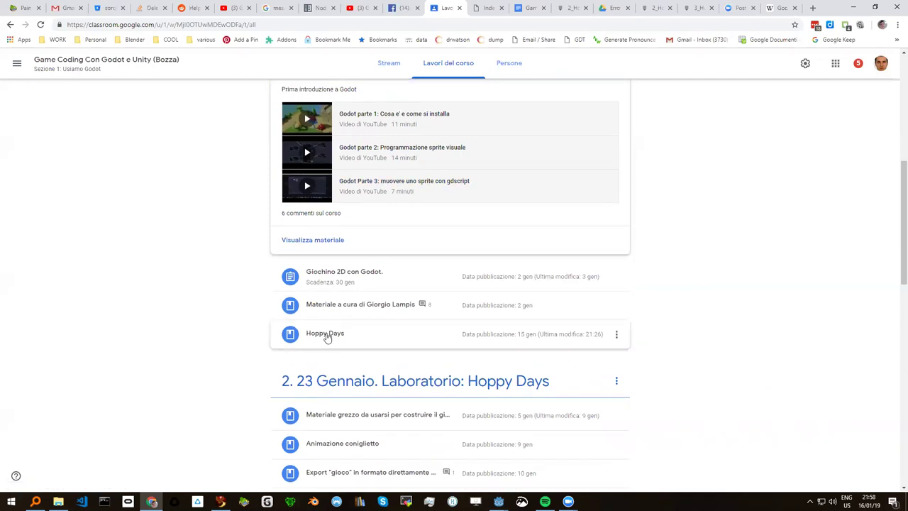
scroll(270, 256, up, 4)
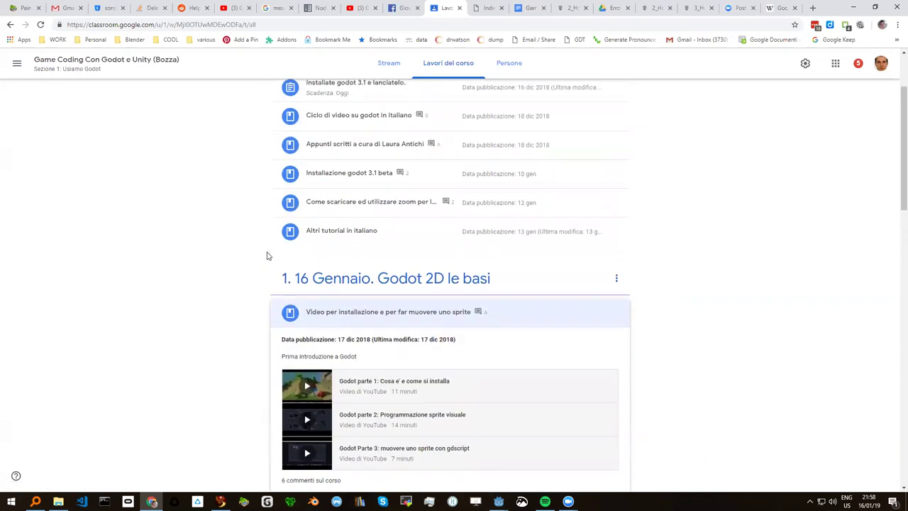
scroll(330, 187, up, 1)
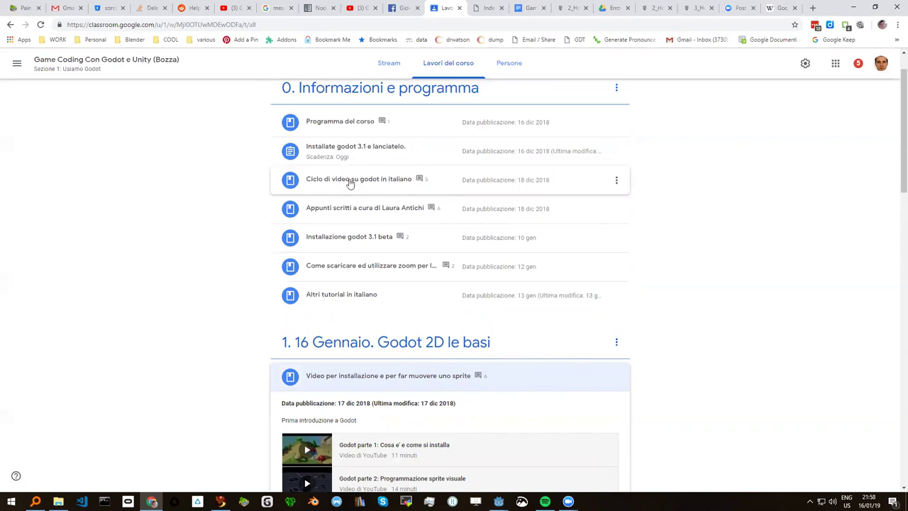
Expand 'Ciclo di video su godot in italiano', then the Hoppy Days post to list its attachments
click(350, 183)
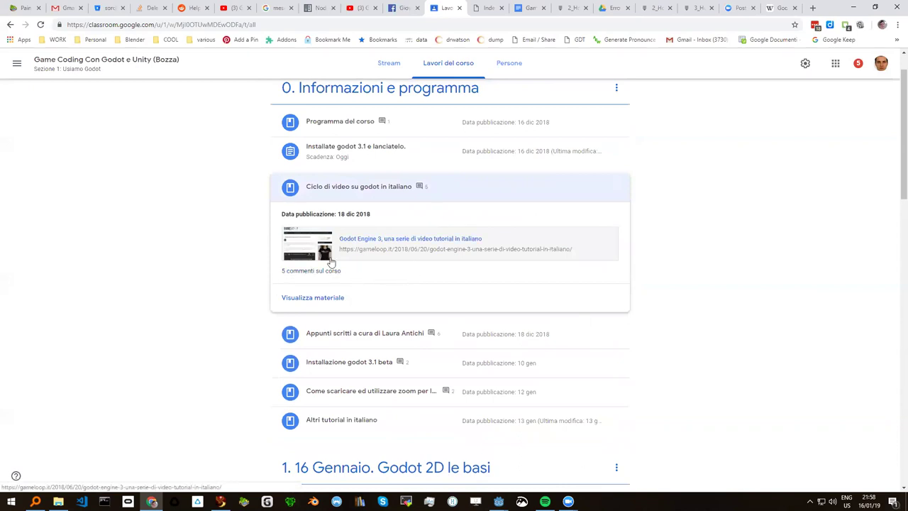
scroll(236, 277, down, 2)
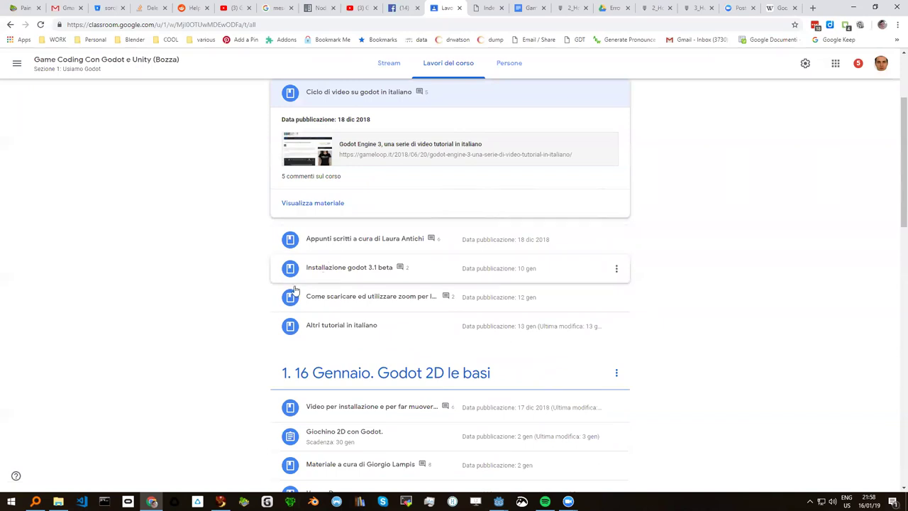
scroll(241, 286, down, 1)
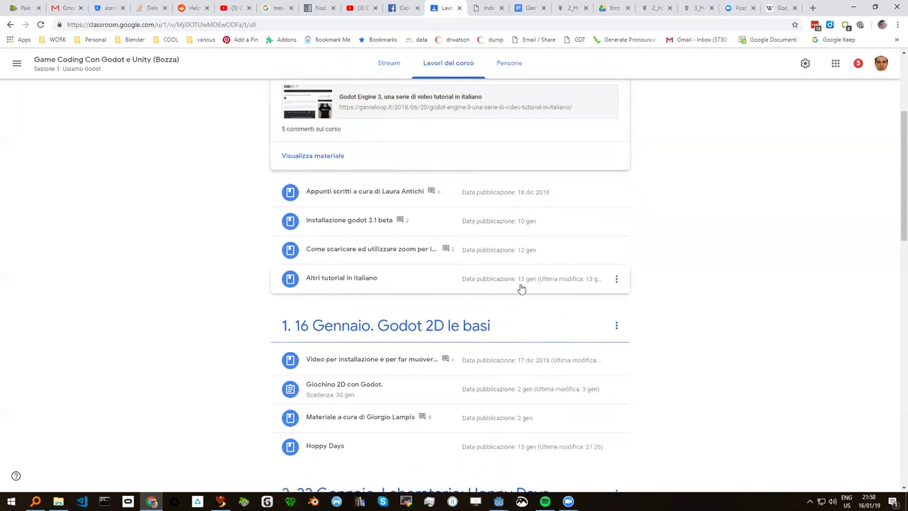
scroll(241, 286, down, 2)
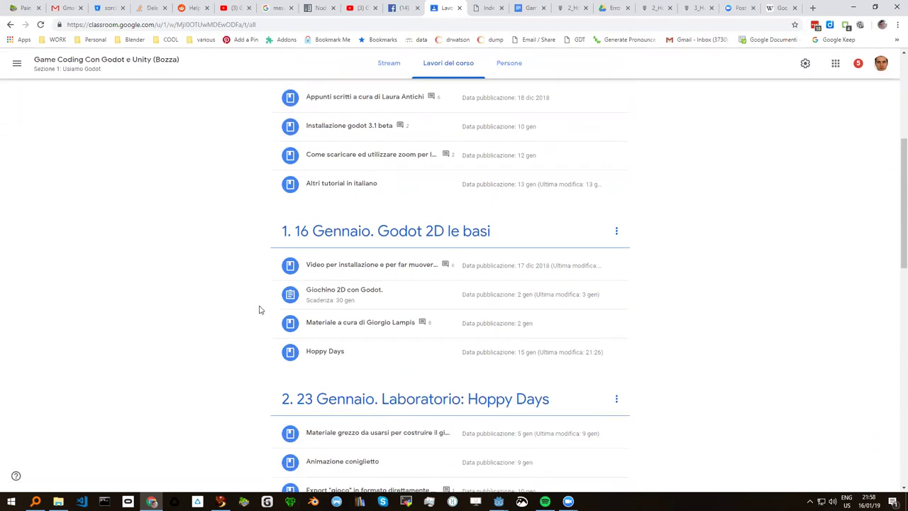
click(334, 351)
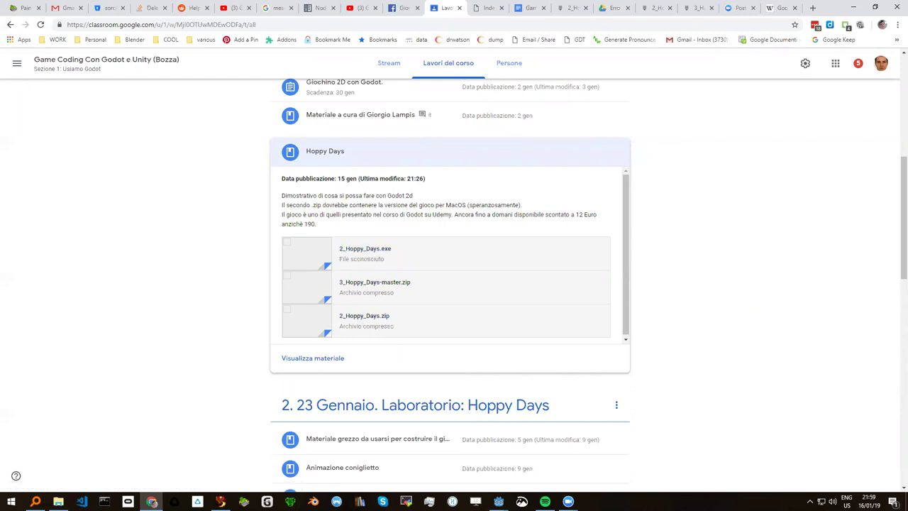
Search Everything for 'hoppy days exe' and launch 2_Hoppy_Days.exe
click(35, 502)
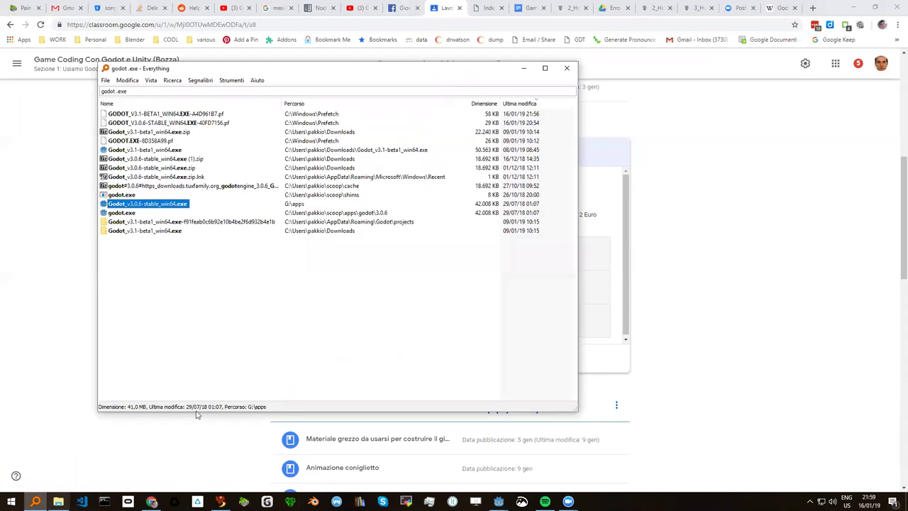
click(119, 91)
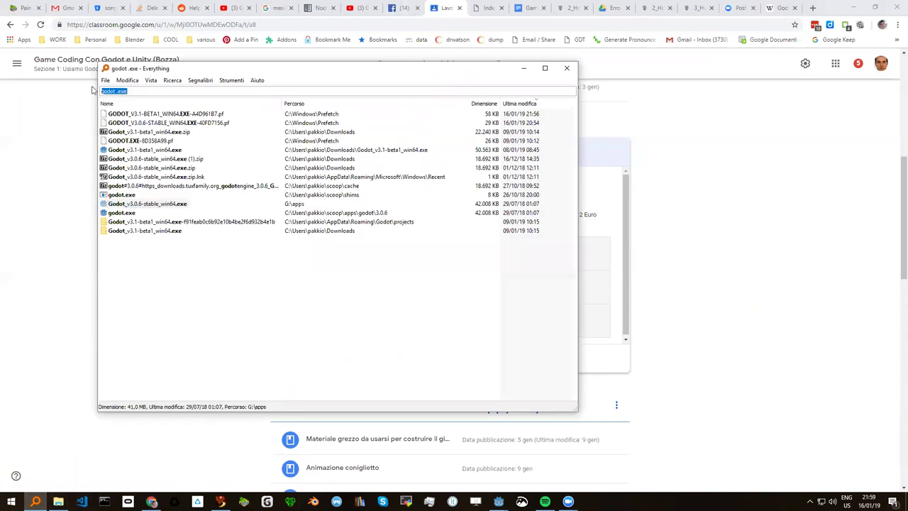
drag(216, 71, 297, 187)
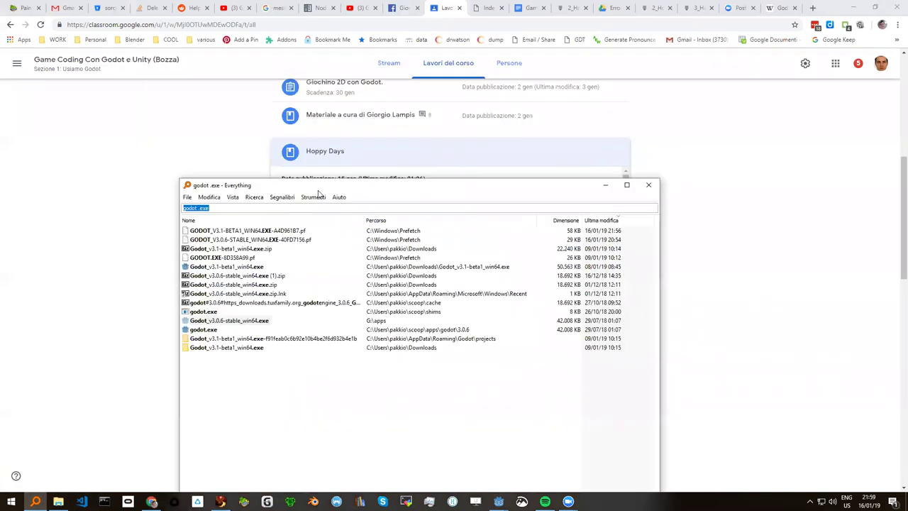
text(hoppy days)
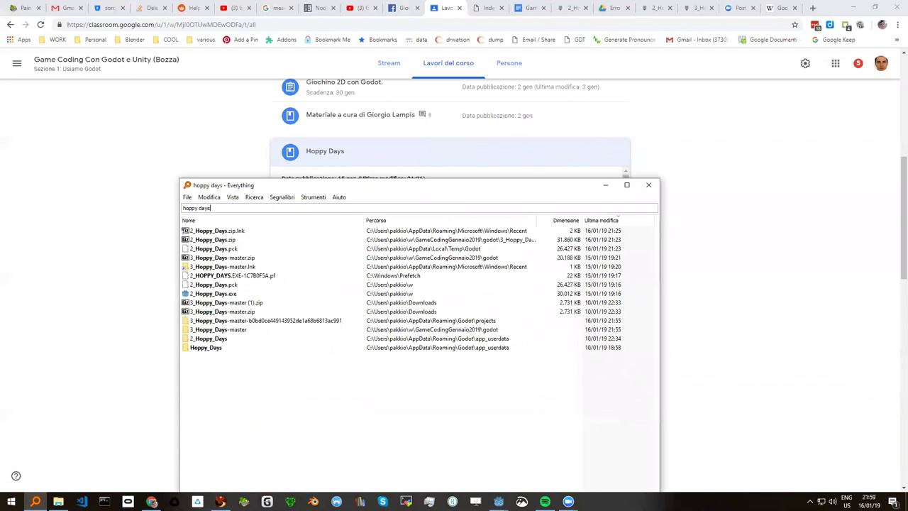
text( exe)
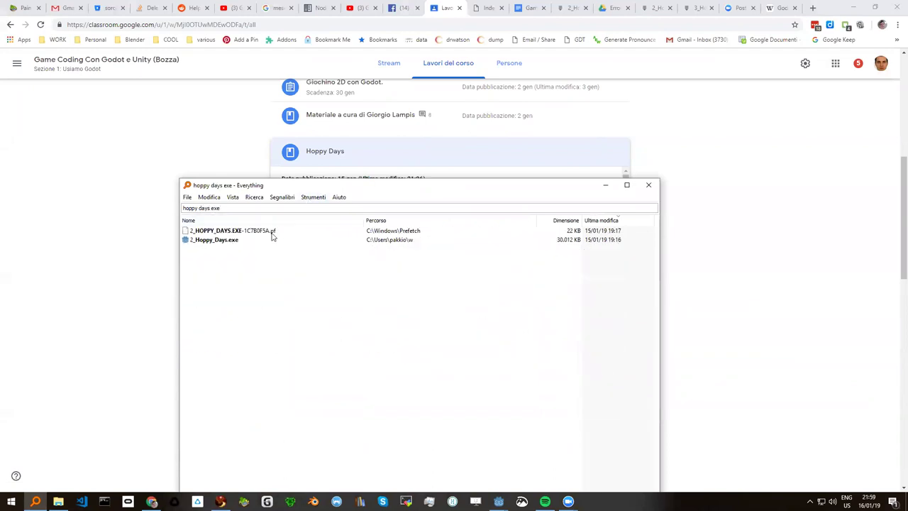
double_click(224, 241)
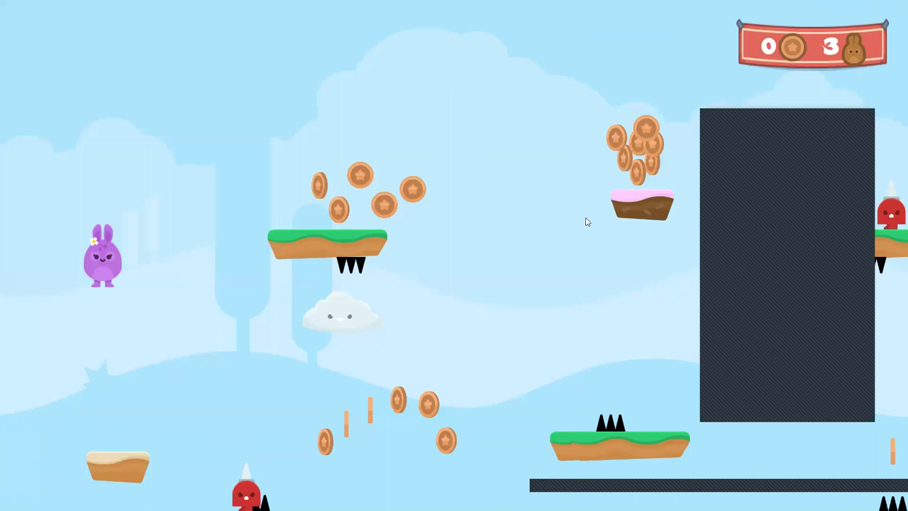
After reaching Game Over, switch to the game's console window and bring up the window switcher
key(alt+Tab)
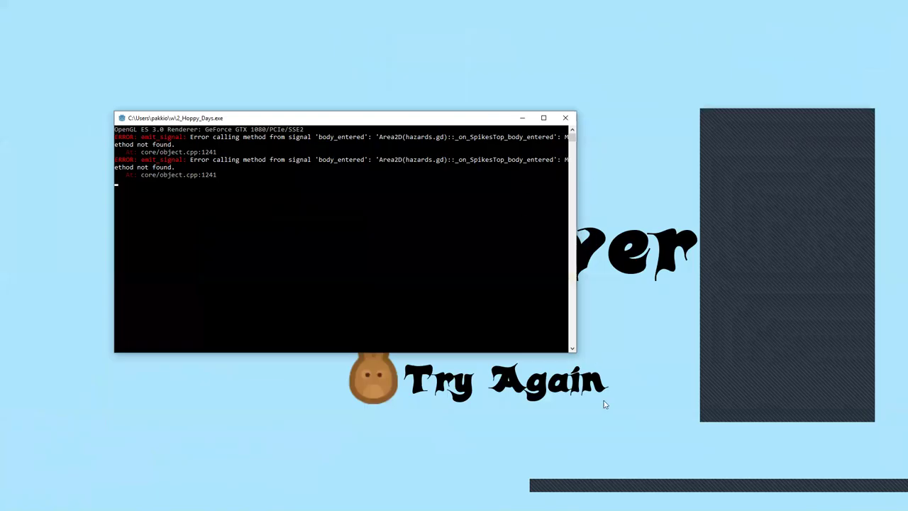
key(alt+Tab)
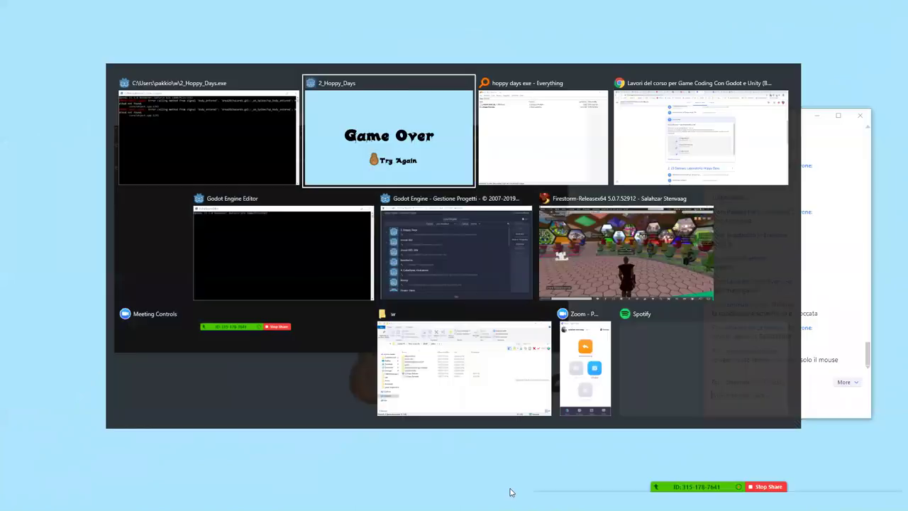
Close the Hoppy Days game window and move the Everything window up and left
click(467, 85)
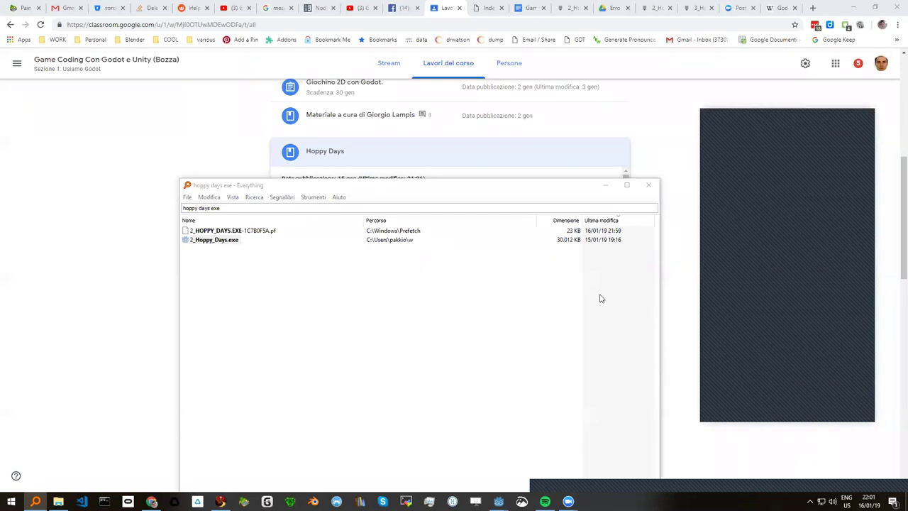
click(484, 190)
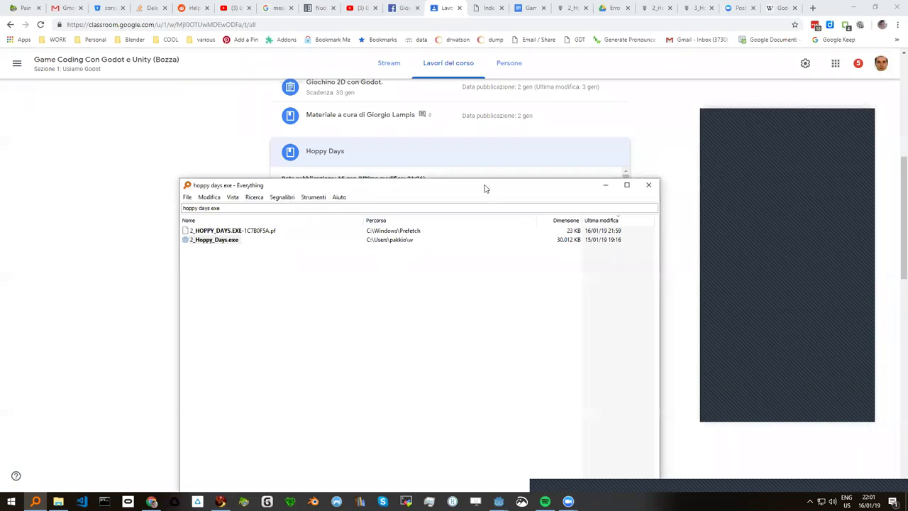
drag(485, 190, 383, 116)
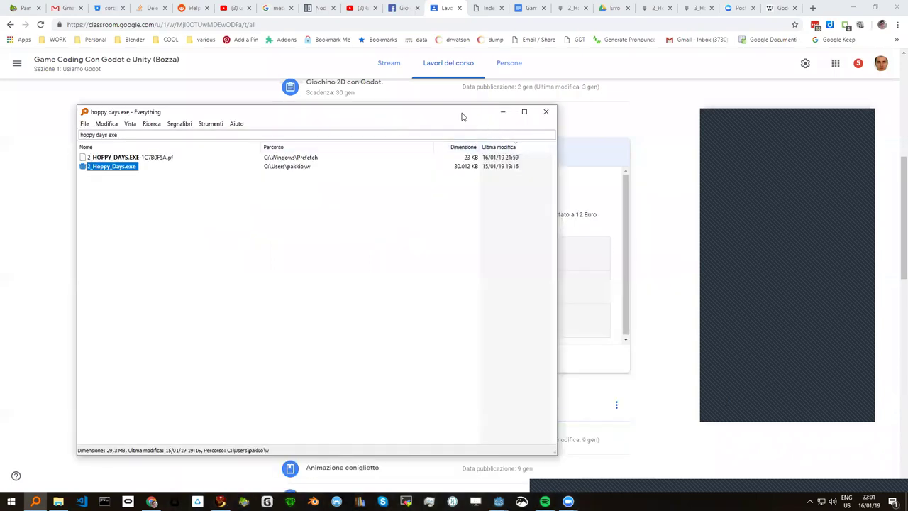
drag(454, 112, 438, 106)
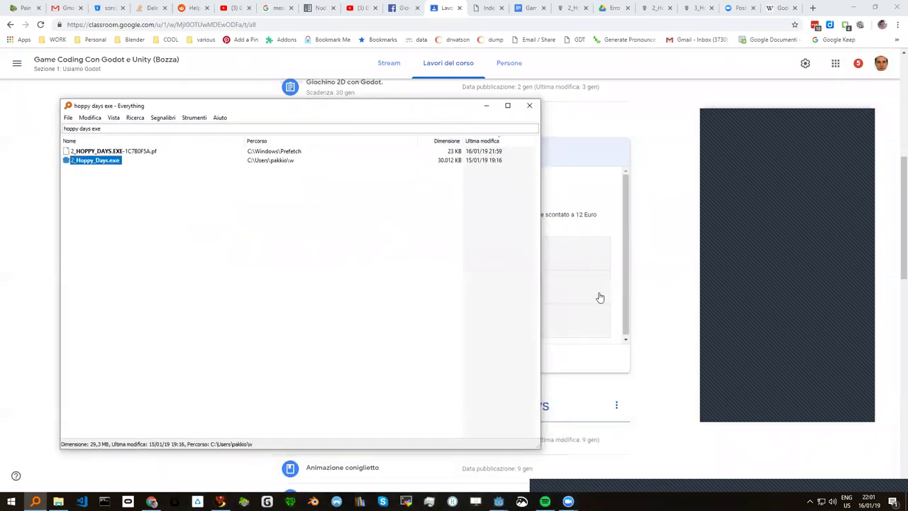
click(720, 397)
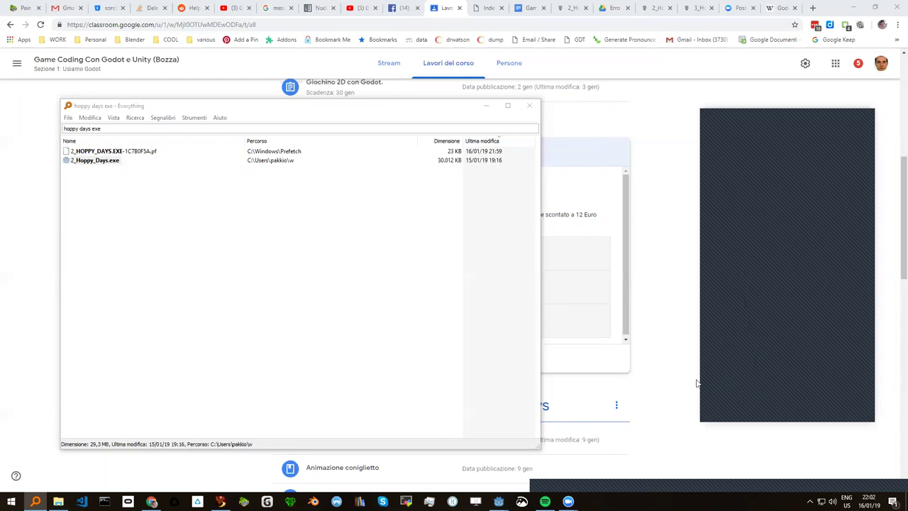
Shift the Everything search window further up and left
click(360, 111)
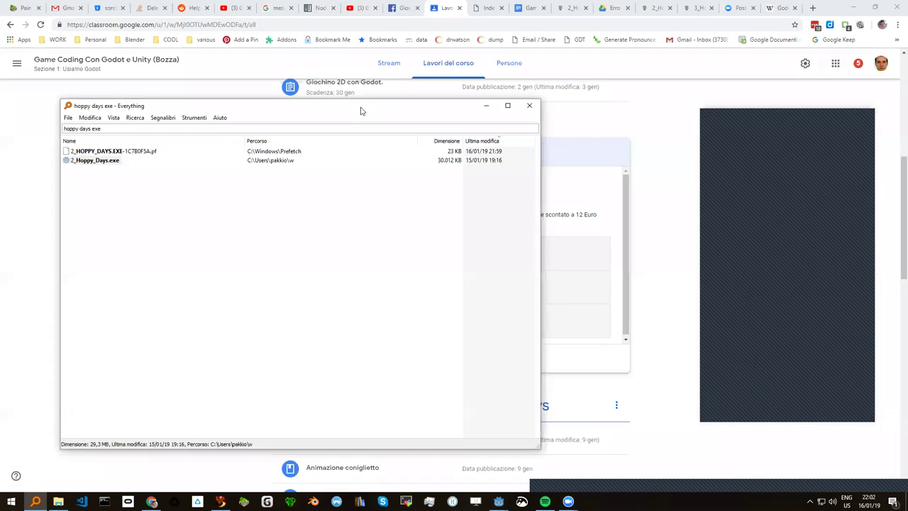
drag(360, 111, 342, 108)
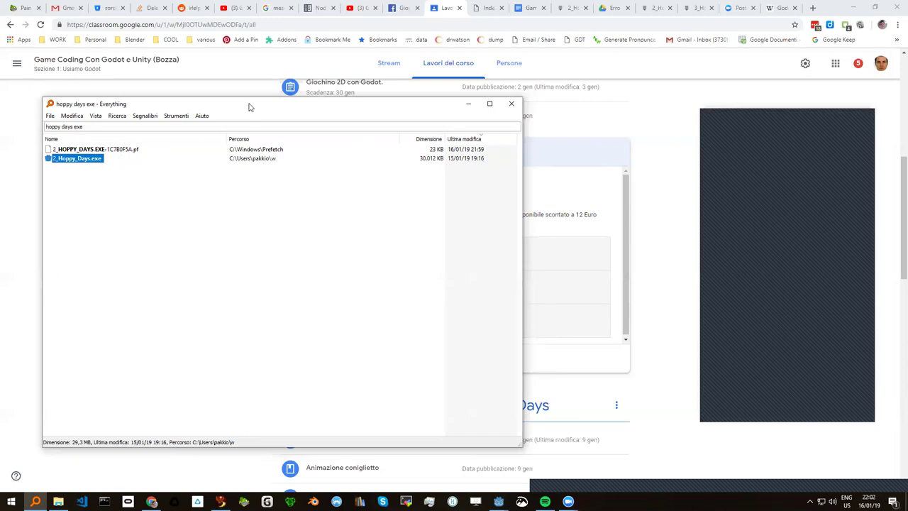
drag(249, 106, 229, 90)
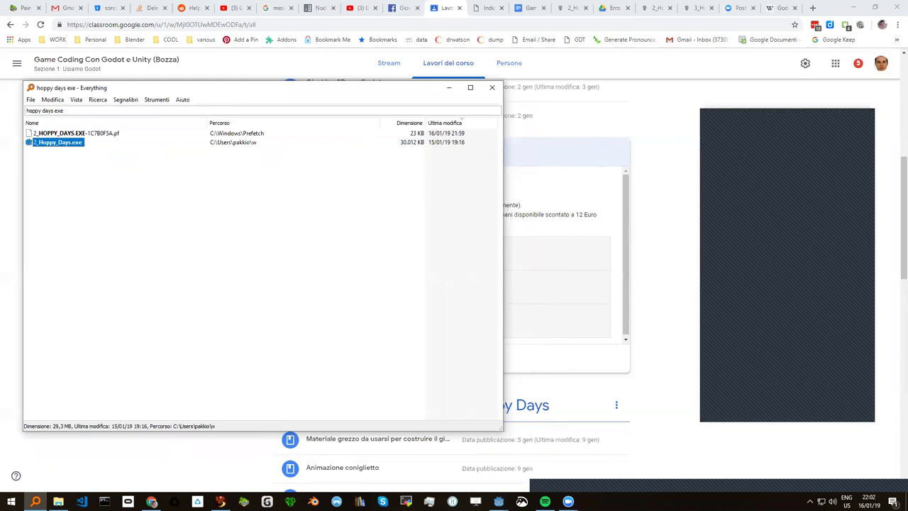
mouse_move(499, 502)
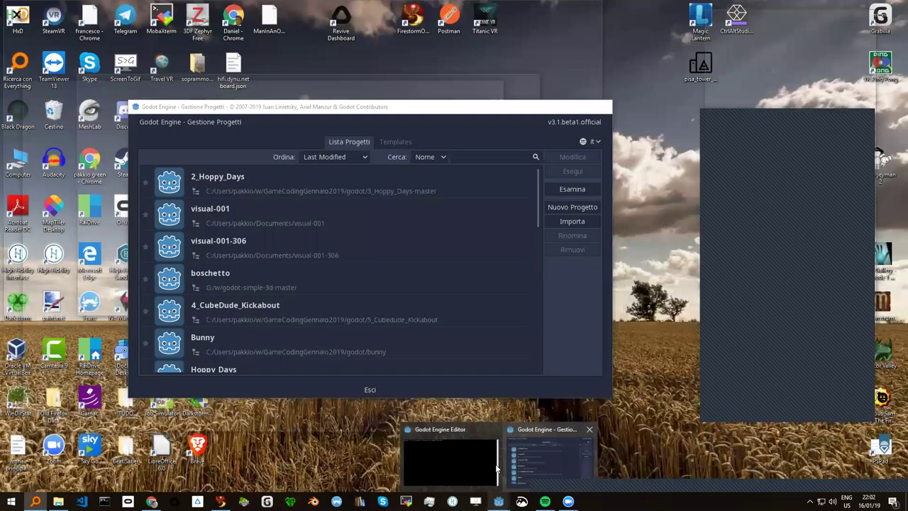
mouse_move(477, 482)
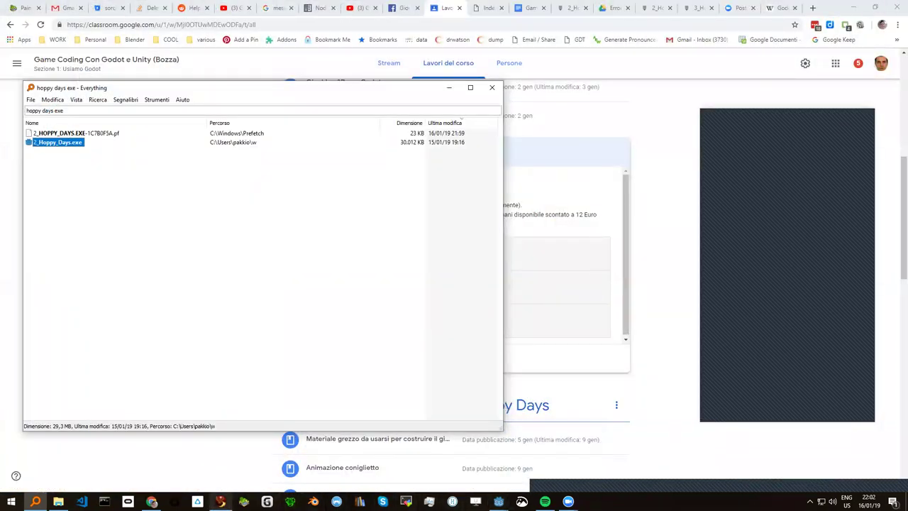
Try downloading 3_Hoppy_Days-master.zip from Drive, confirm the account, then return to the Classroom post
click(151, 501)
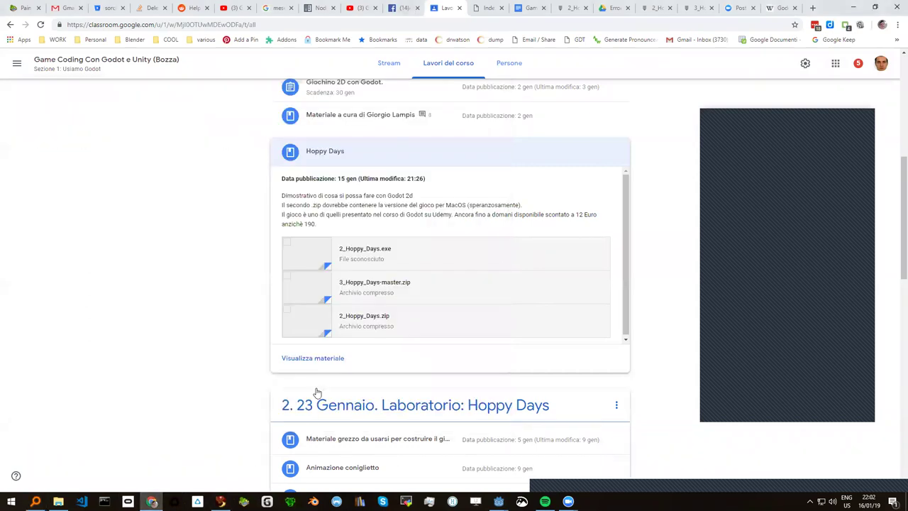
click(386, 285)
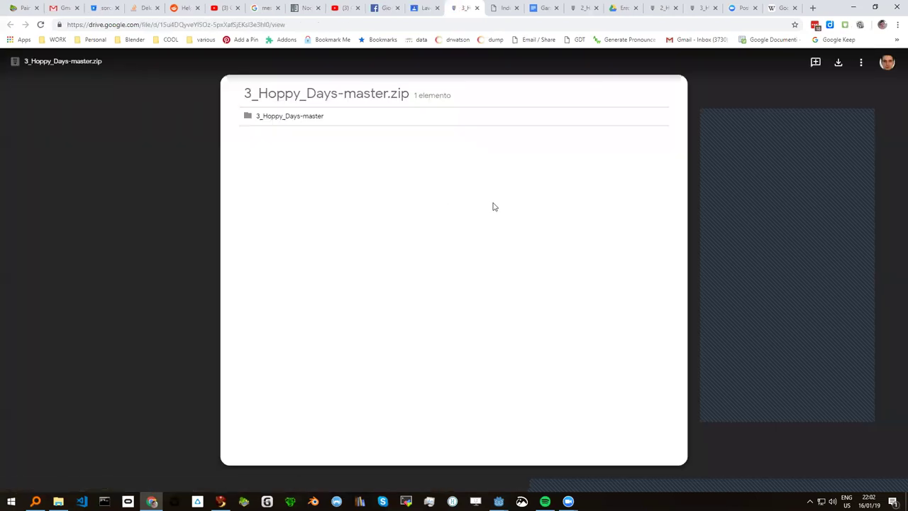
click(836, 63)
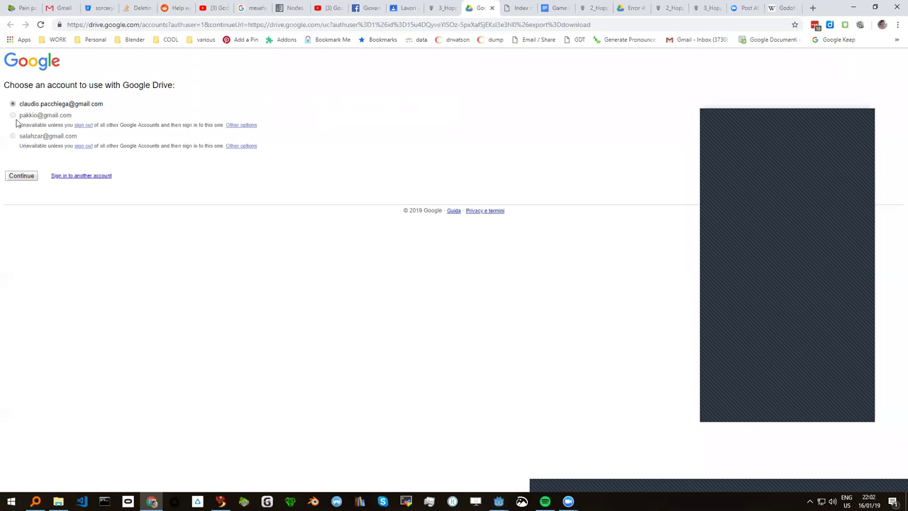
click(25, 177)
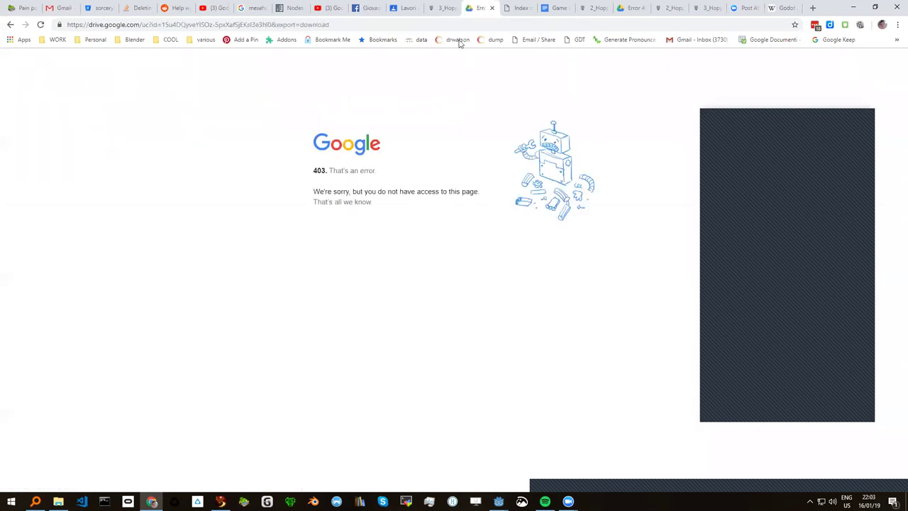
click(447, 9)
click(400, 9)
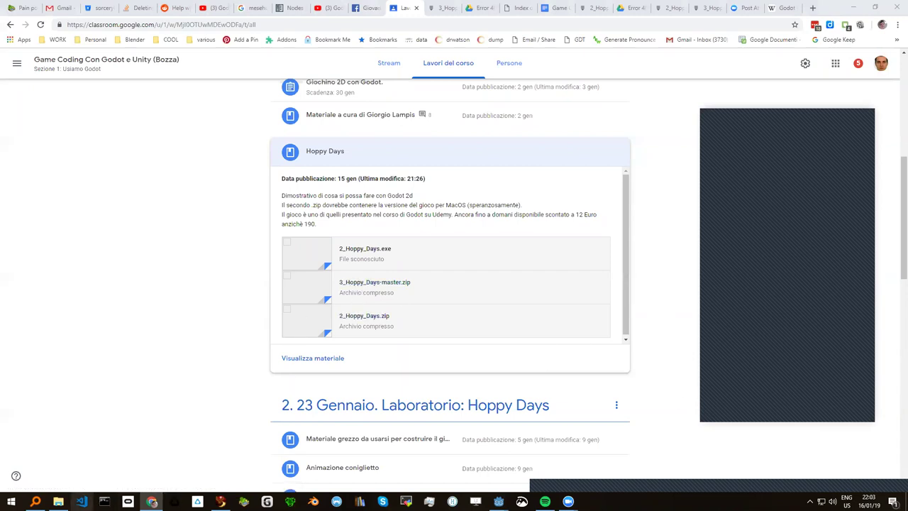
Search Everything for 'hoppy days .zip' and open 3_Hoppy_Days-master.zip in 7-Zip
click(35, 501)
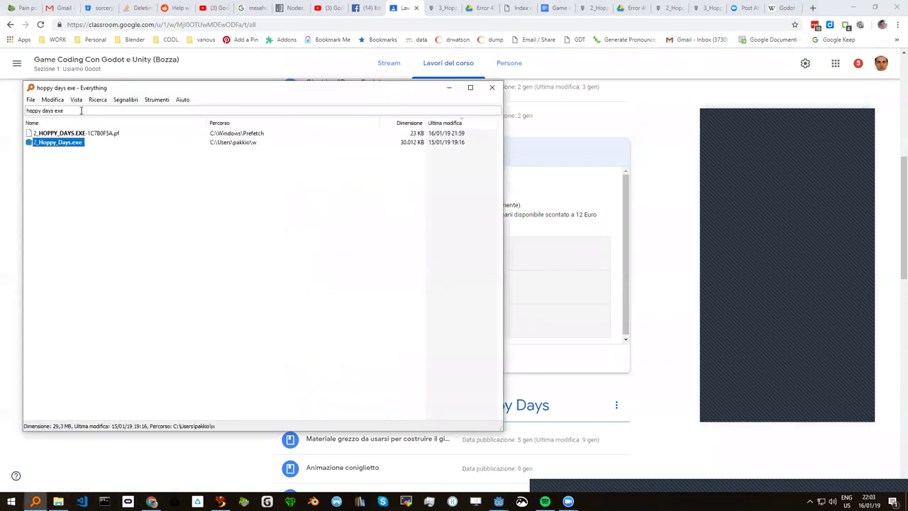
text(h)
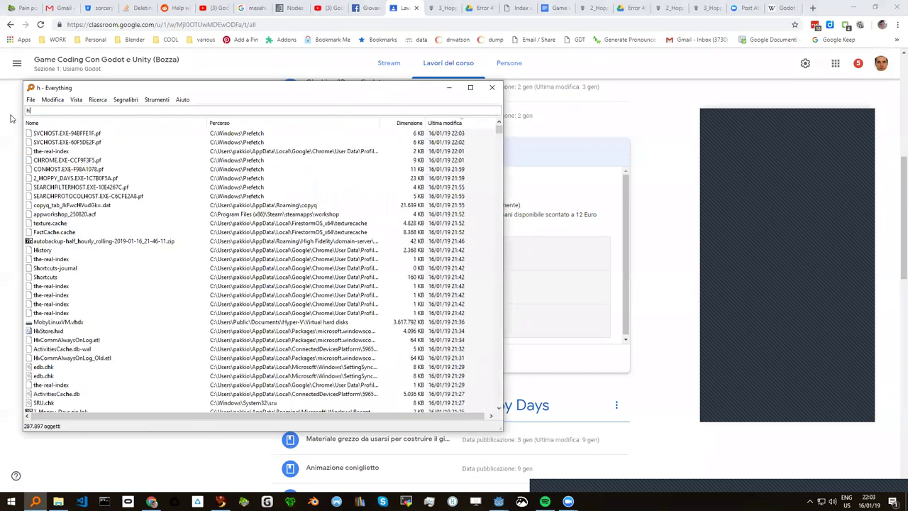
text(oppy days)
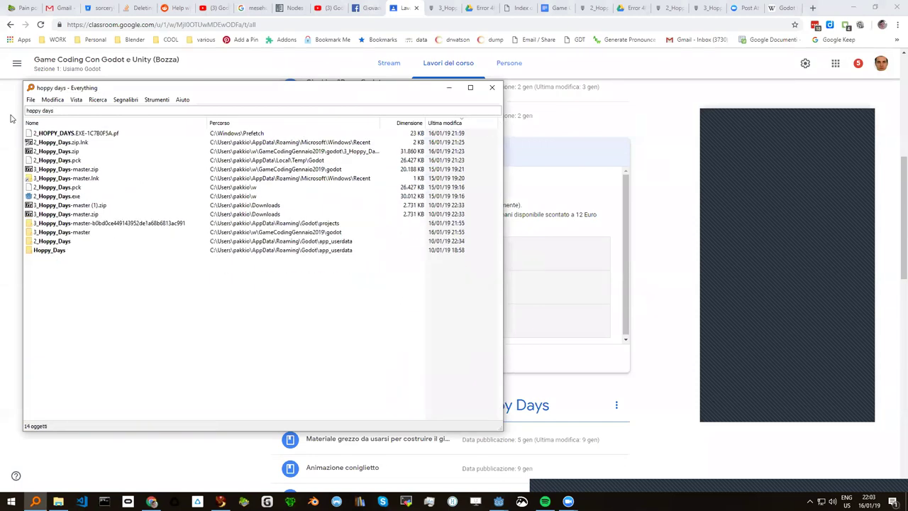
text( .zip)
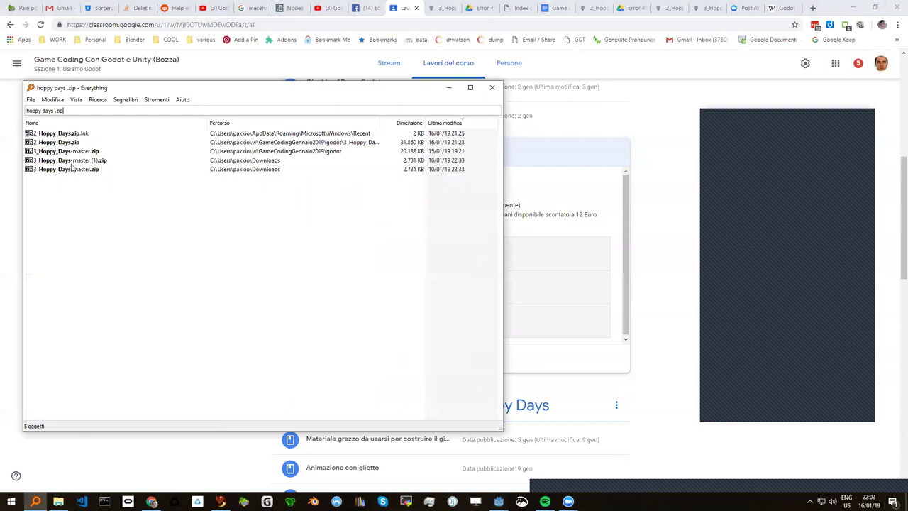
double_click(71, 152)
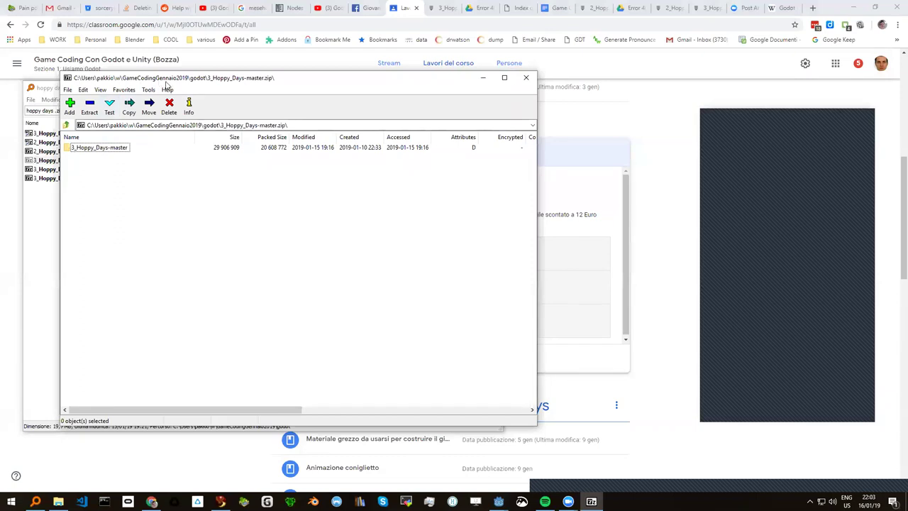
Select the 3_Hoppy_Days-master folder in 7-Zip and show the home folder in File Explorer
drag(166, 83, 174, 88)
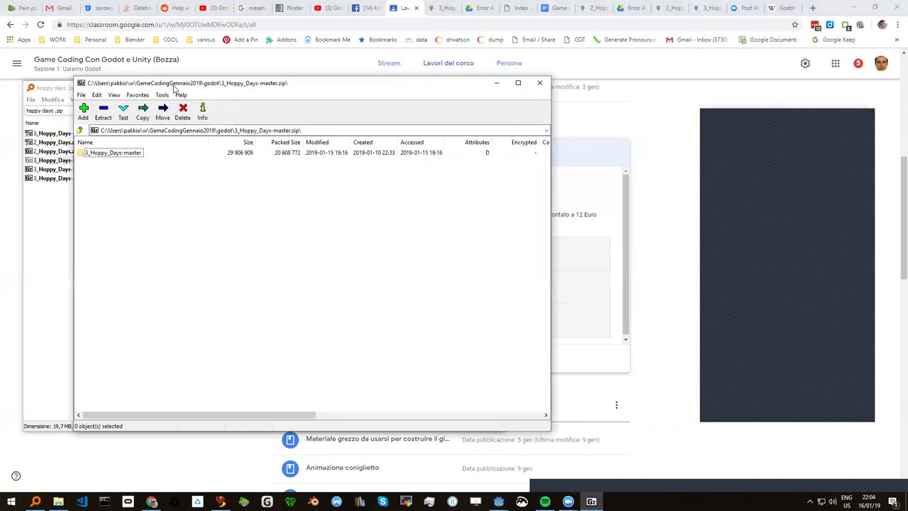
click(103, 152)
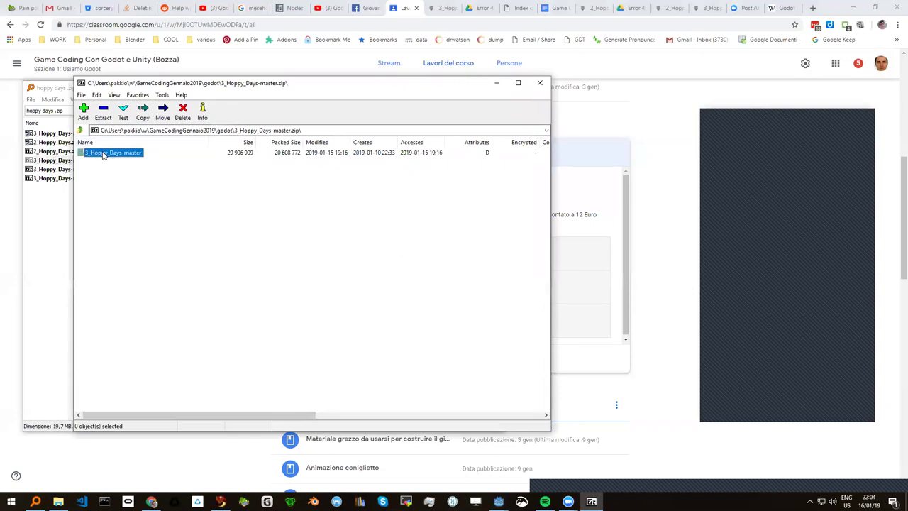
drag(170, 83, 167, 62)
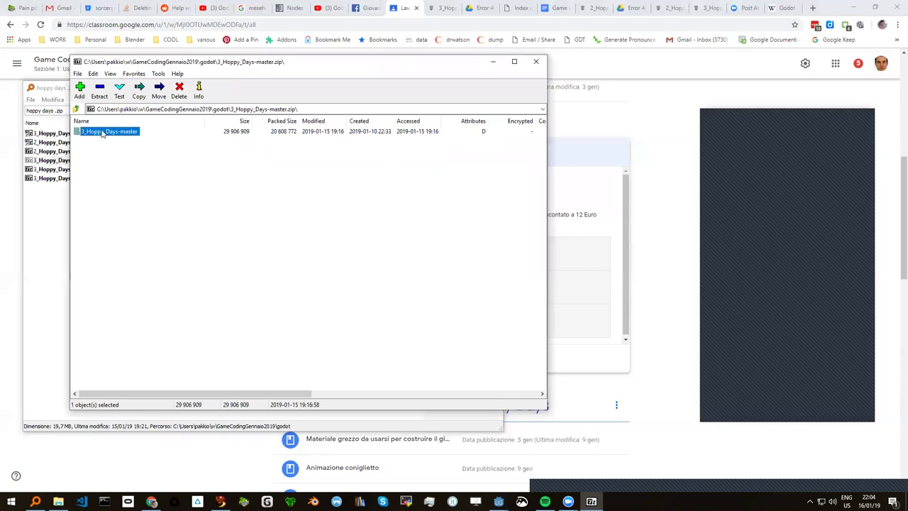
click(58, 501)
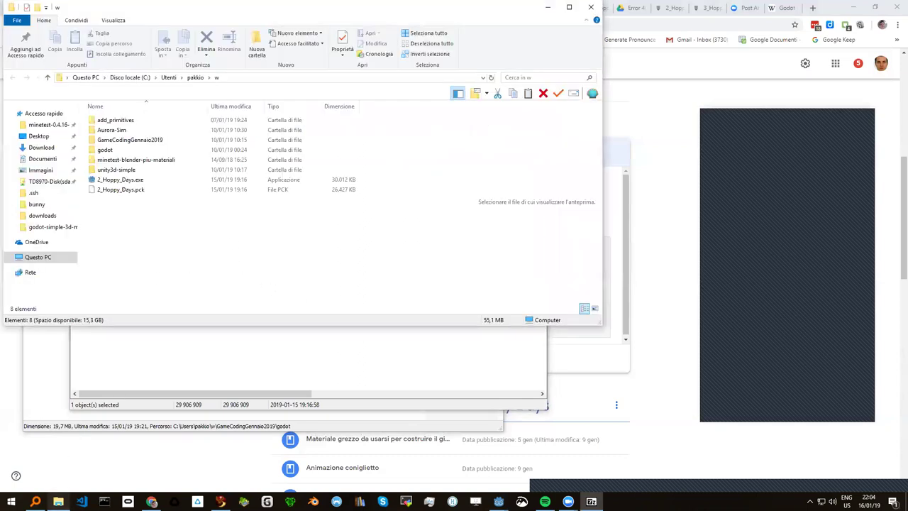
click(193, 78)
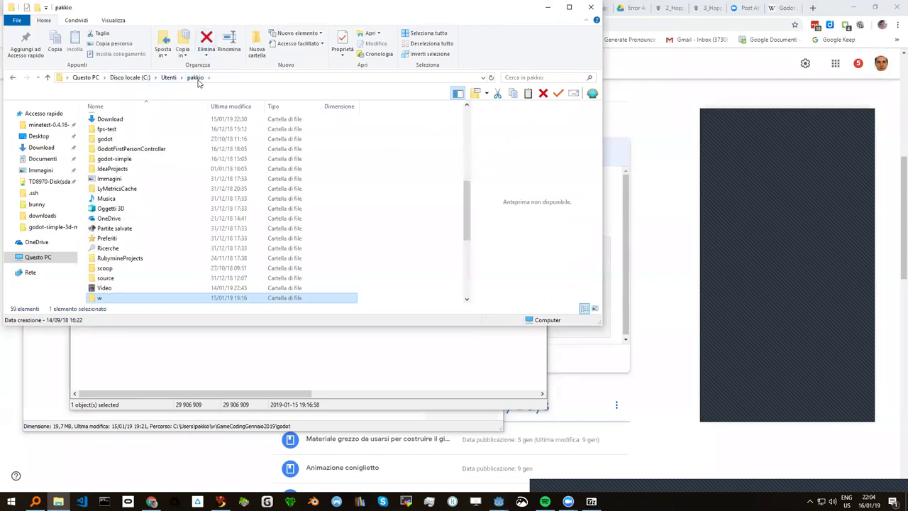
Drag 3_Hoppy_Days-master from 7-Zip into the w folder, then close 7-Zip
double_click(103, 297)
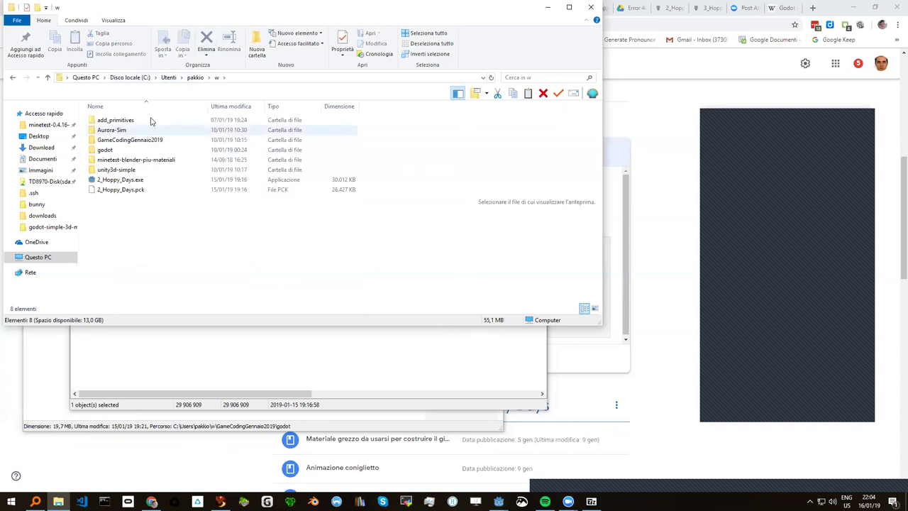
drag(151, 12, 403, 25)
double_click(111, 127)
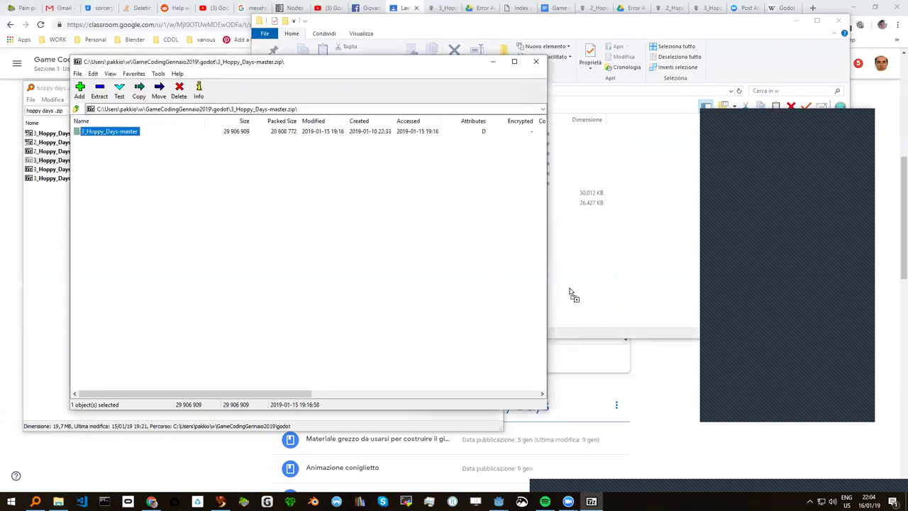
drag(549, 290, 568, 292)
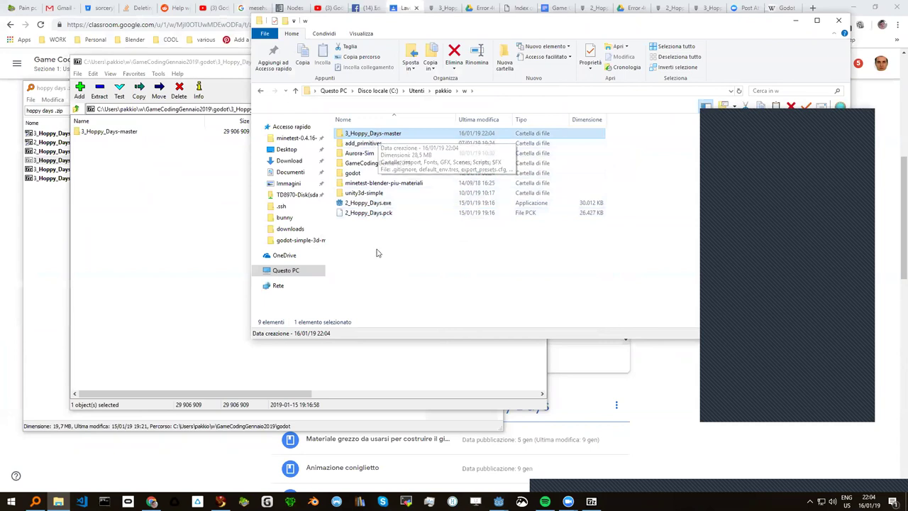
click(175, 191)
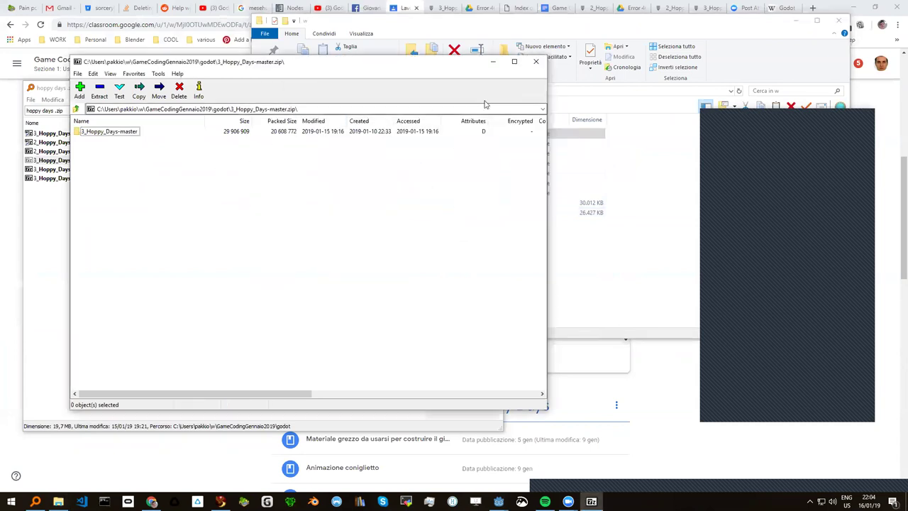
click(534, 63)
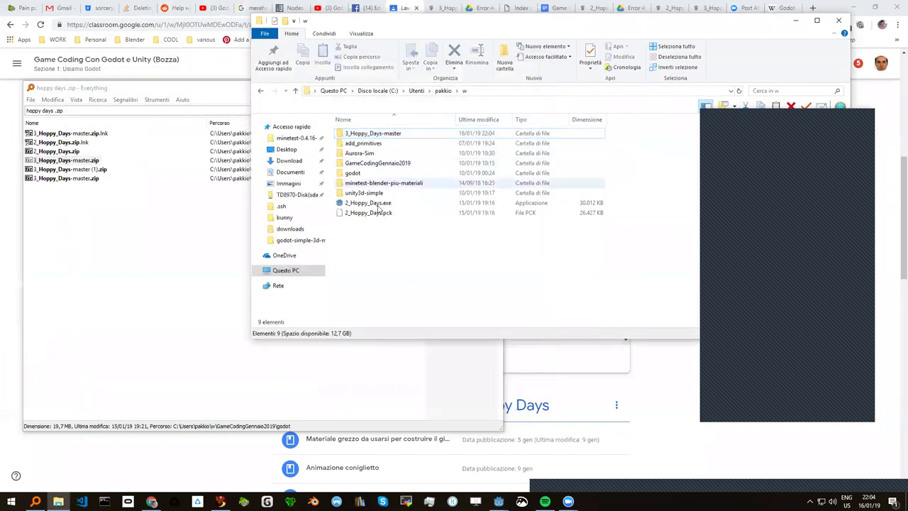
click(476, 93)
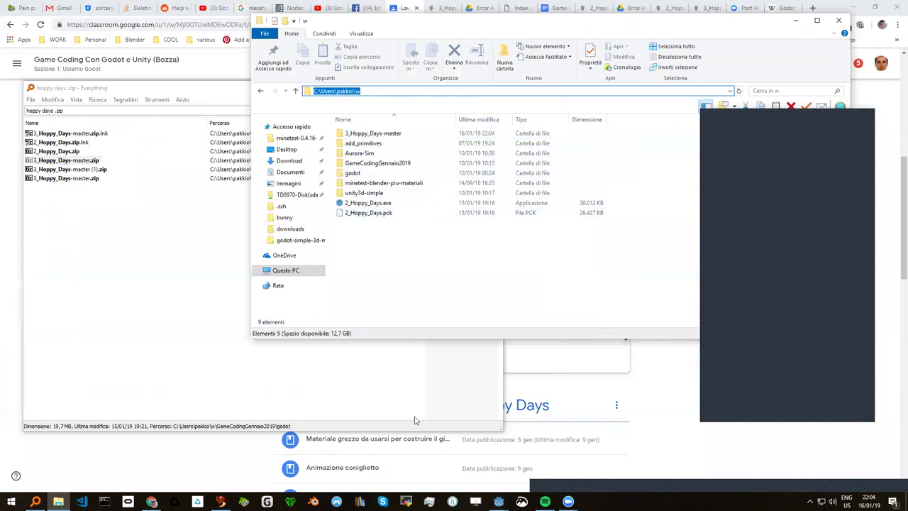
Bring the Godot project manager forward and open the Importa existing-project dialog
click(499, 501)
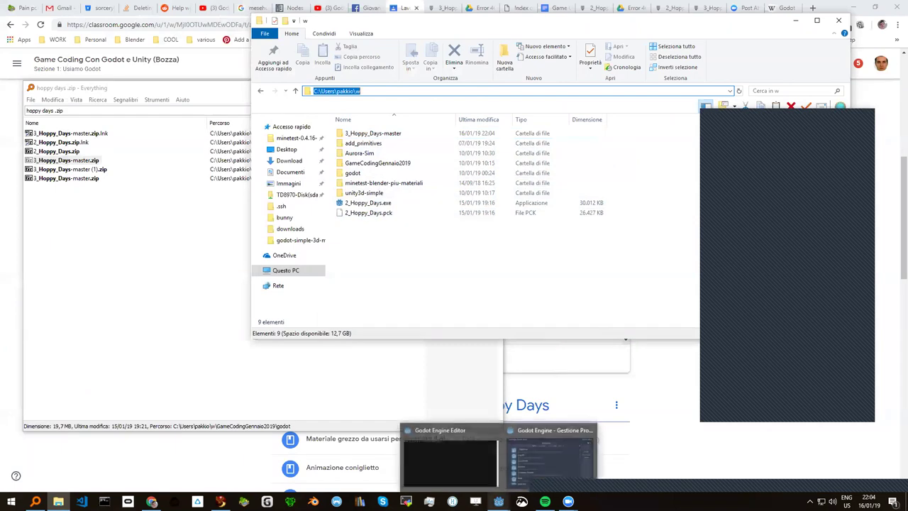
click(517, 472)
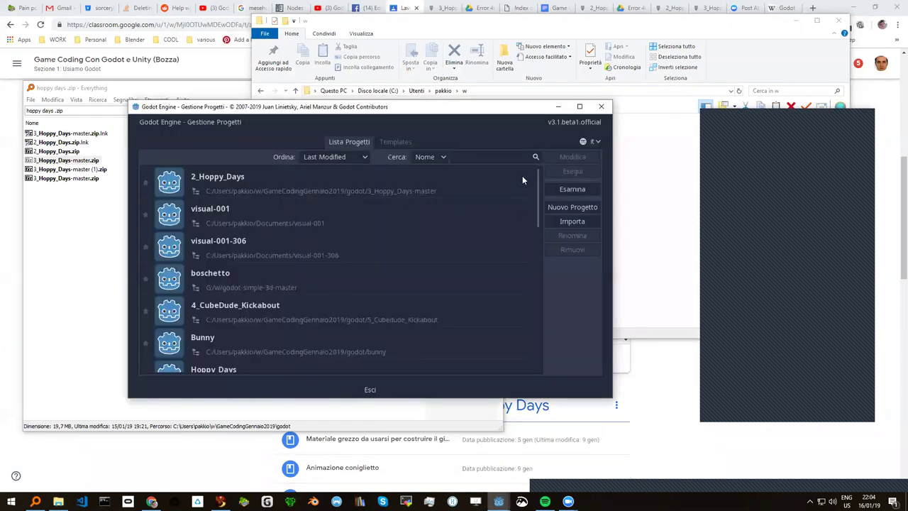
drag(488, 107, 416, 66)
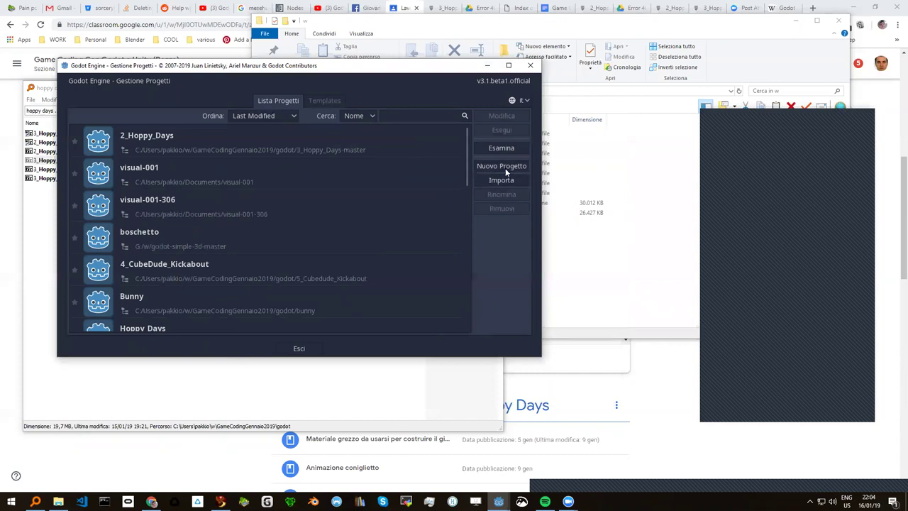
click(772, 121)
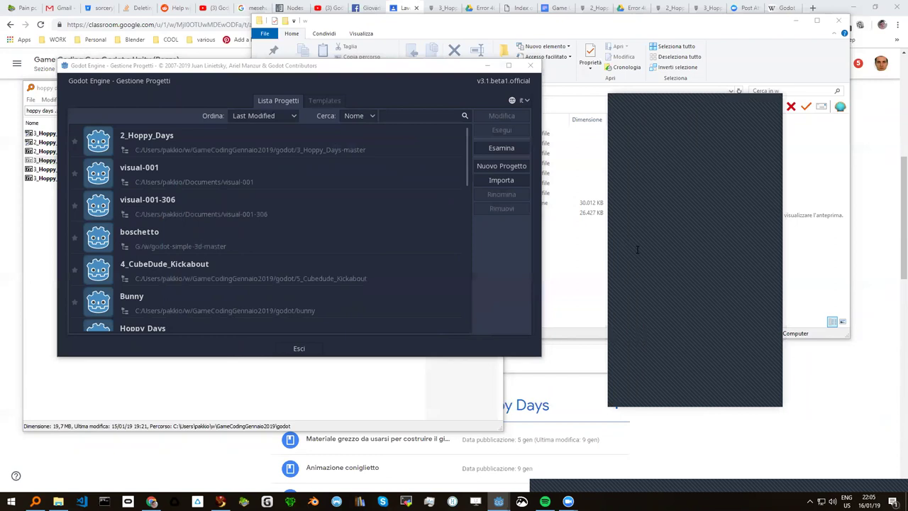
click(382, 68)
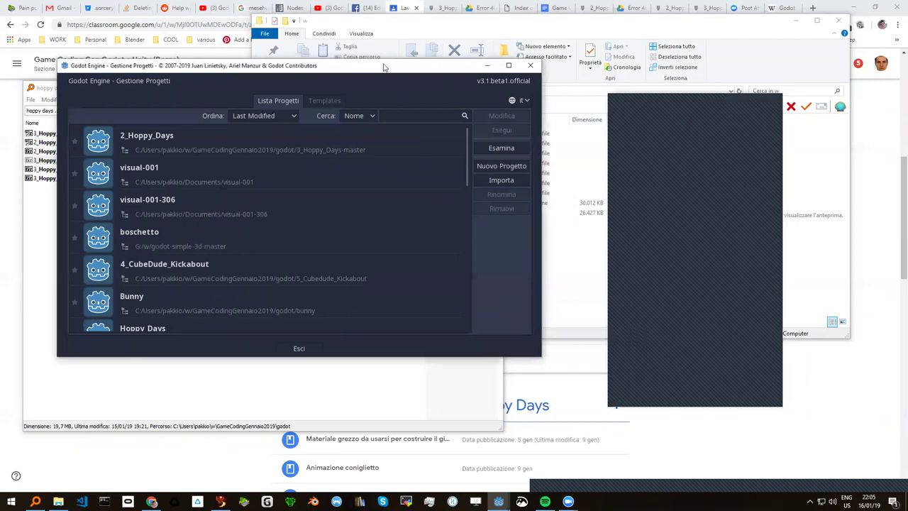
drag(383, 68, 385, 61)
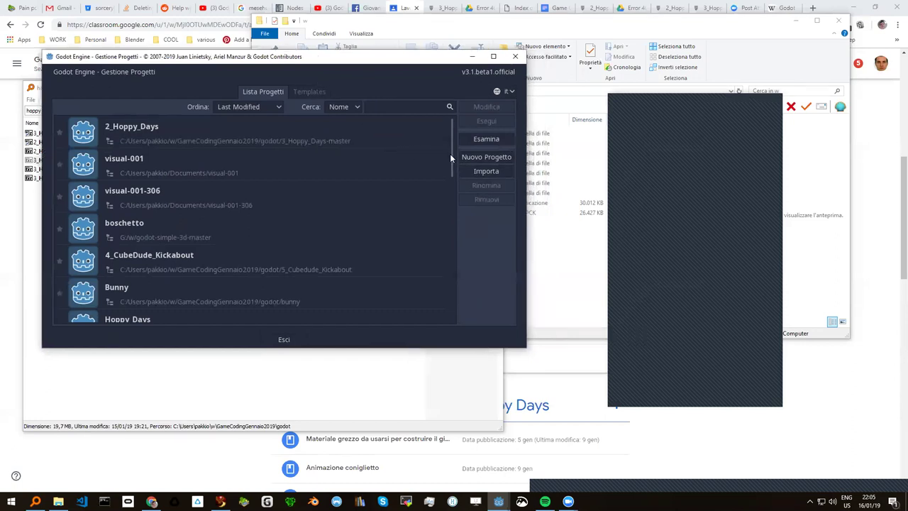
click(483, 172)
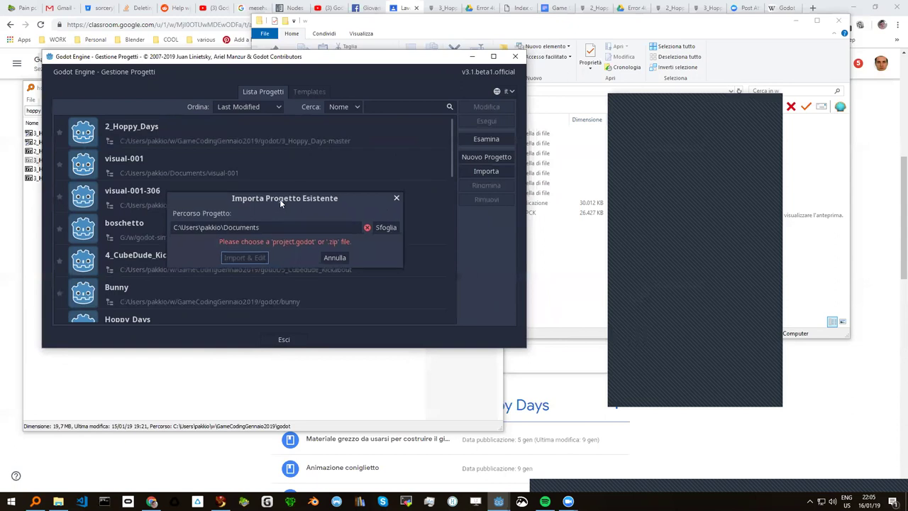
drag(280, 200, 294, 216)
click(410, 213)
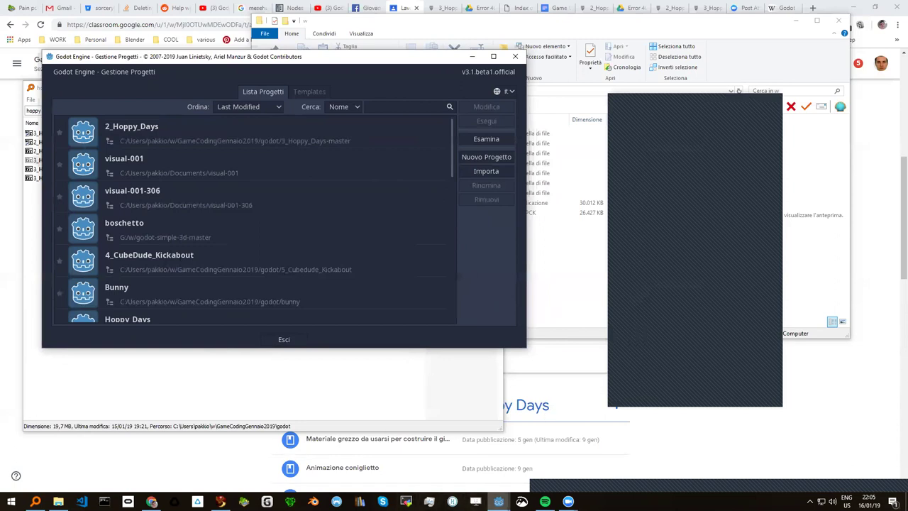
mouse_move(58, 501)
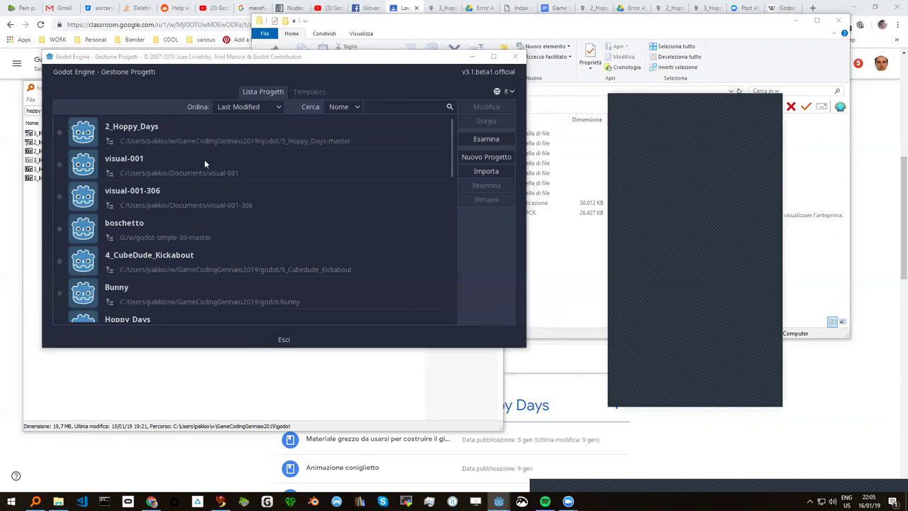
drag(222, 61, 217, 49)
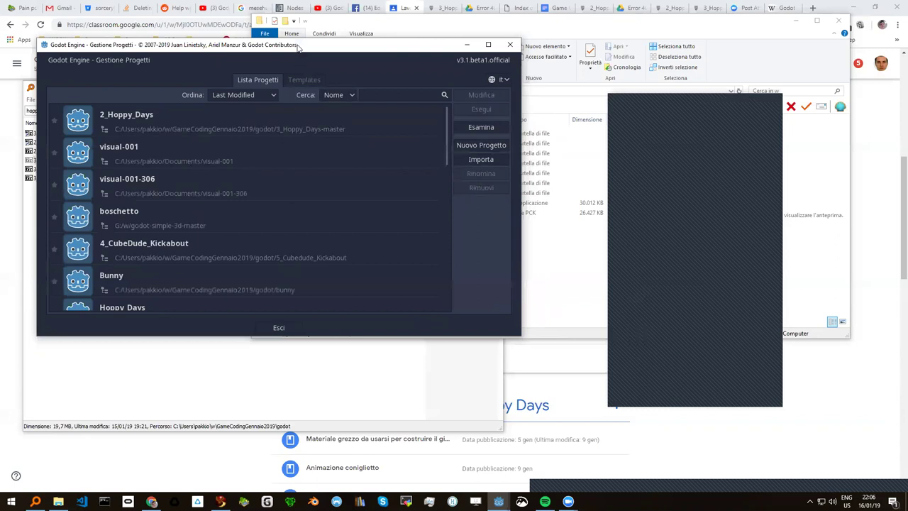
drag(297, 46, 324, 71)
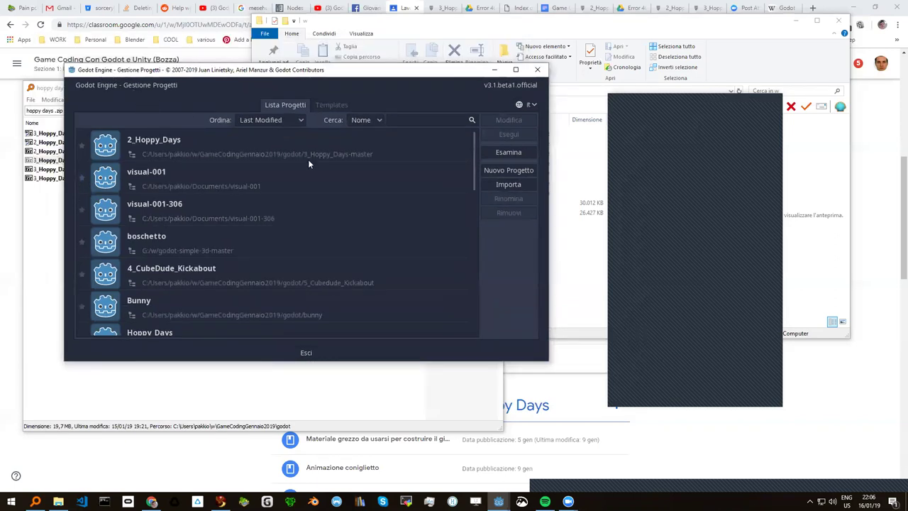
click(512, 183)
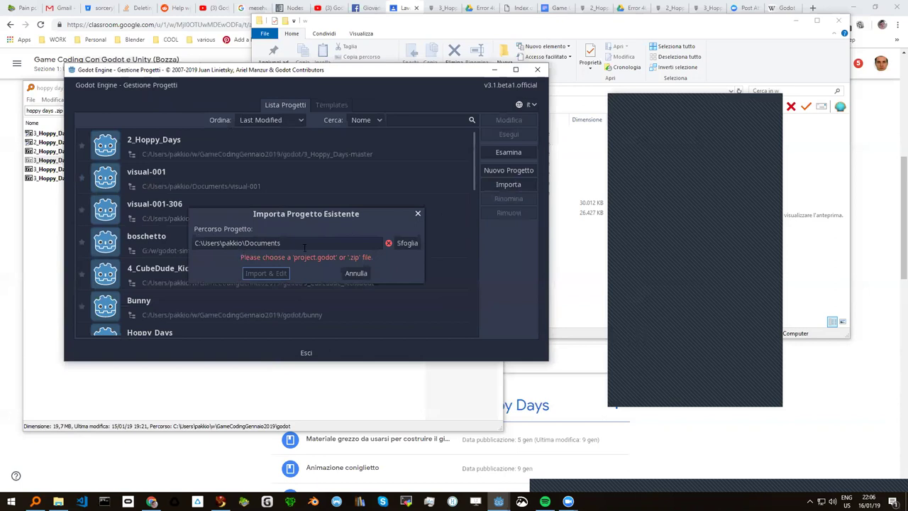
Browse to w\3_Hoppy_Days-master and choose its project.godot as the project to import
click(407, 243)
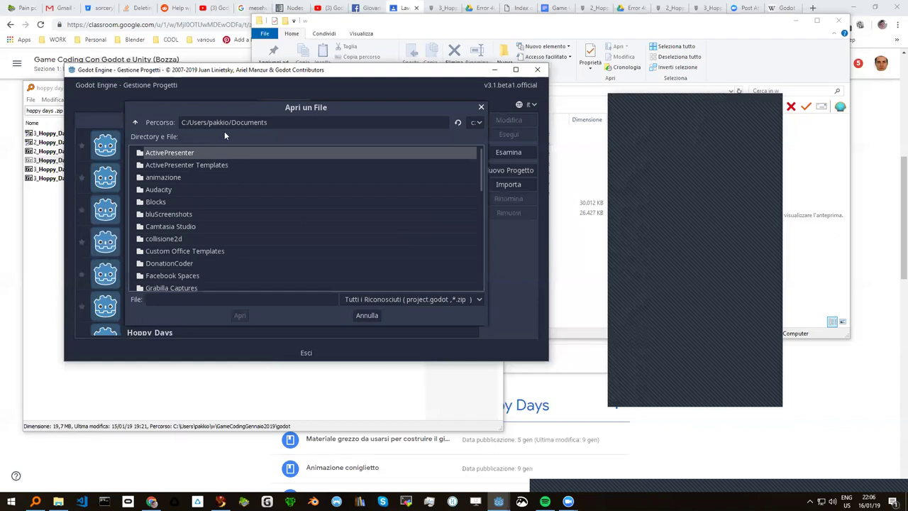
click(135, 122)
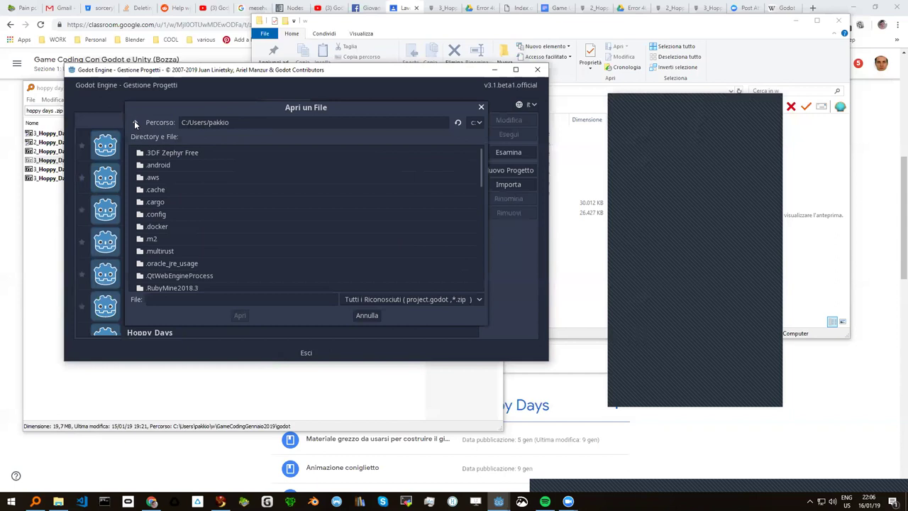
scroll(304, 215, down, 5)
scroll(279, 215, down, 5)
scroll(271, 212, down, 5)
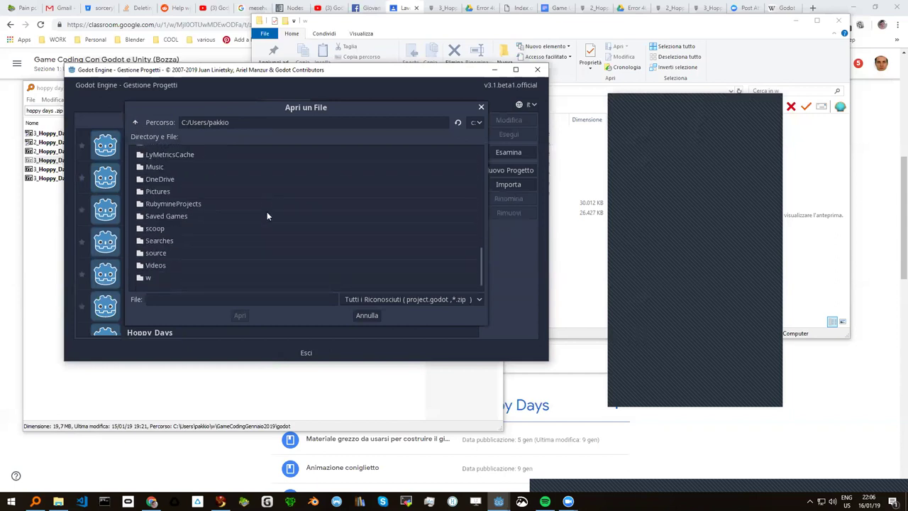
double_click(153, 276)
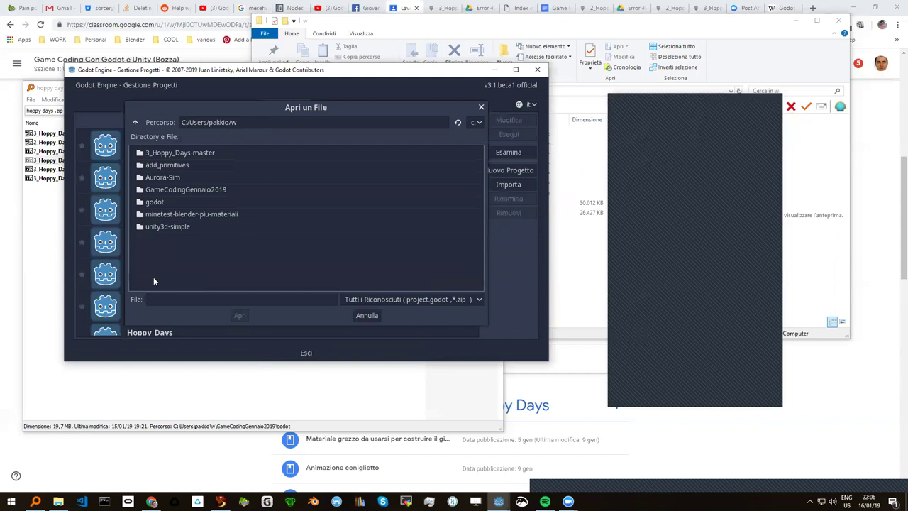
click(173, 154)
double_click(170, 153)
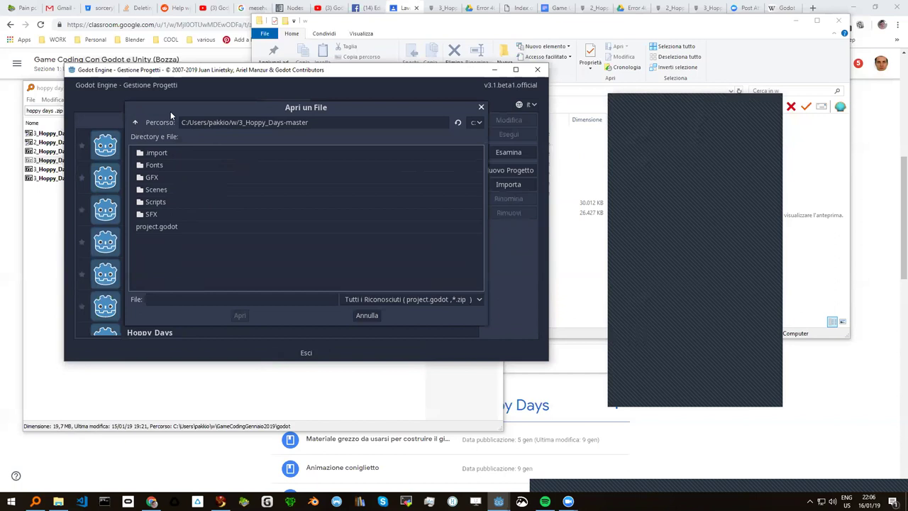
click(165, 226)
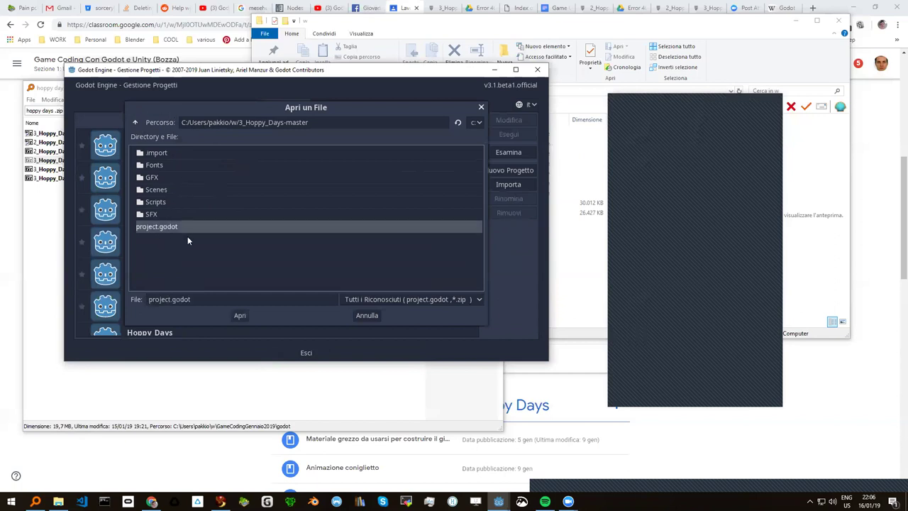
click(240, 314)
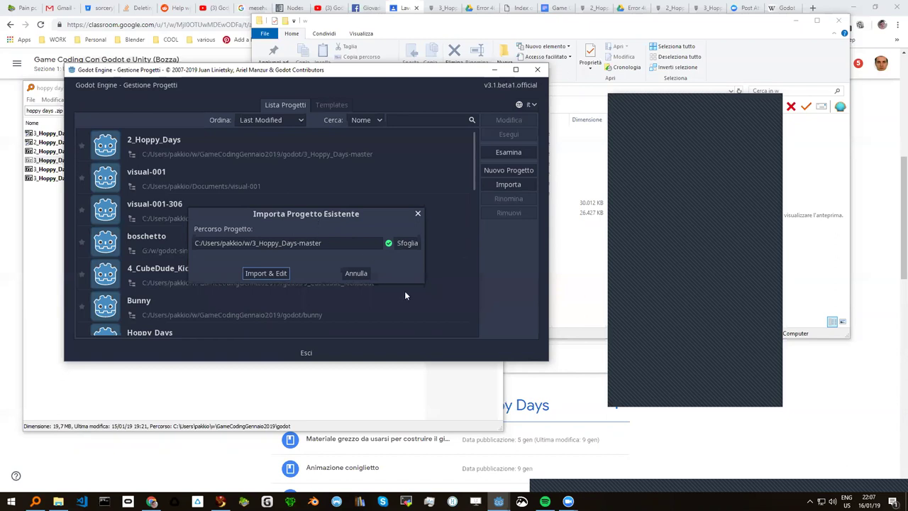
Import the 2_Hoppy_Days project with Import & Edit, opening its Level1 scene in the editor
click(633, 380)
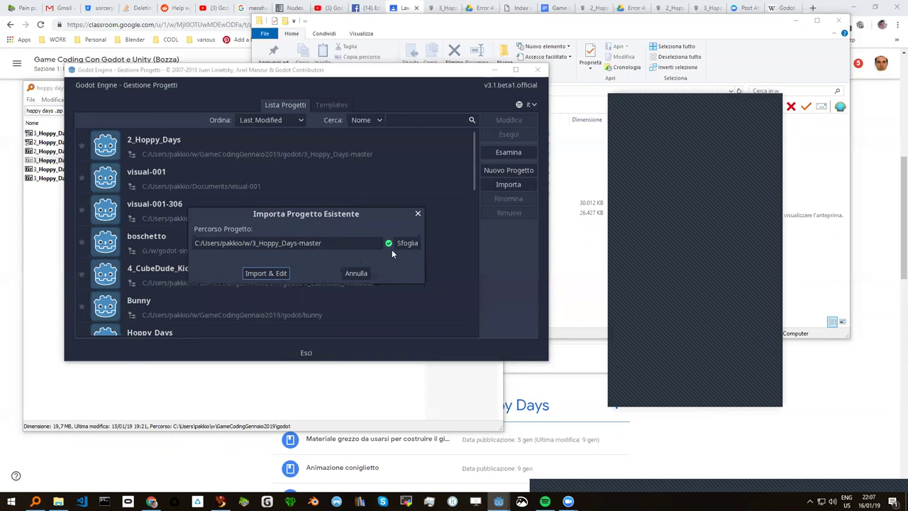
click(268, 277)
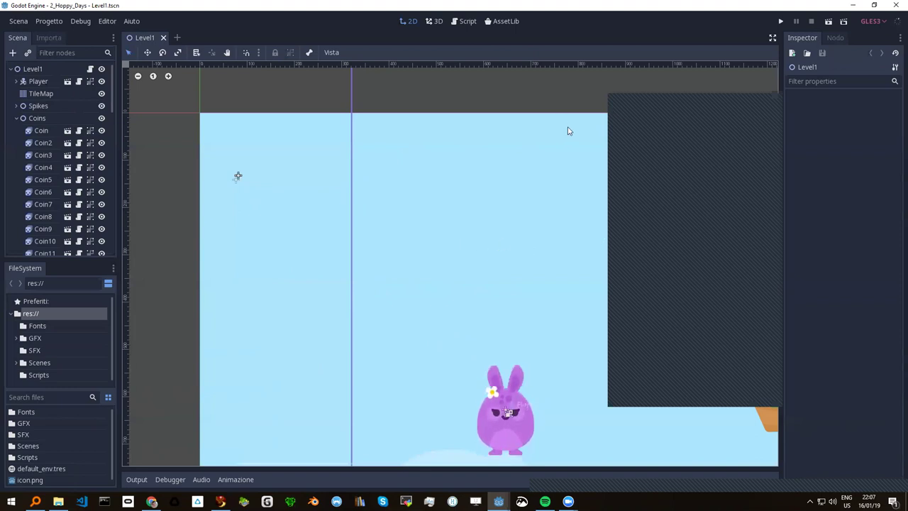
Play the Hoppy Days game, then close its window and return to the editor
click(780, 24)
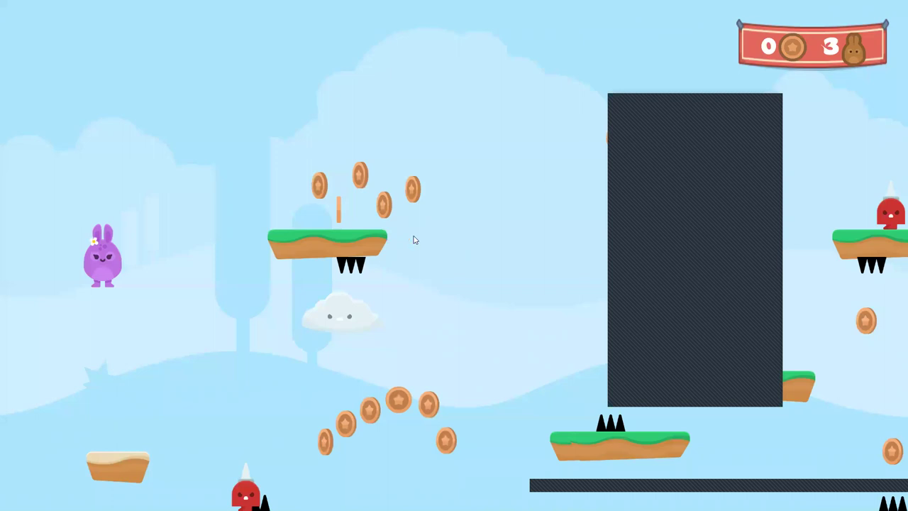
key(alt+Tab)
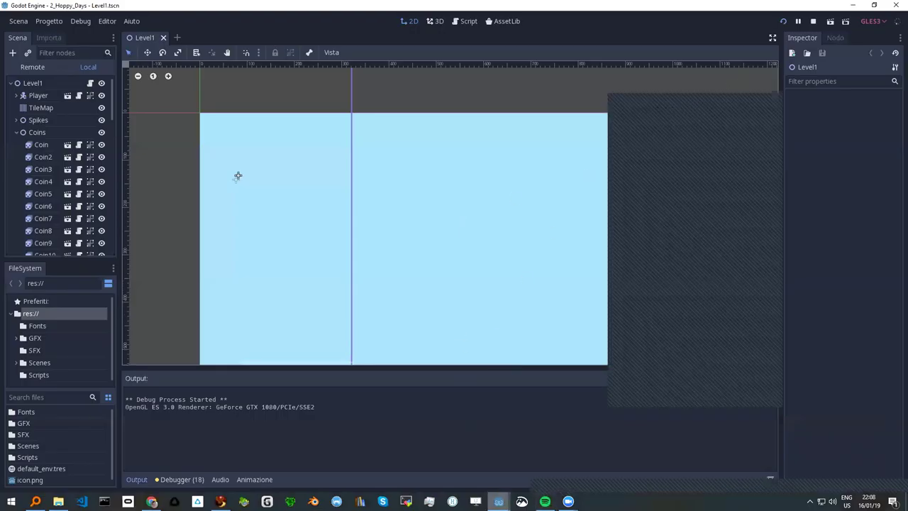
mouse_move(498, 501)
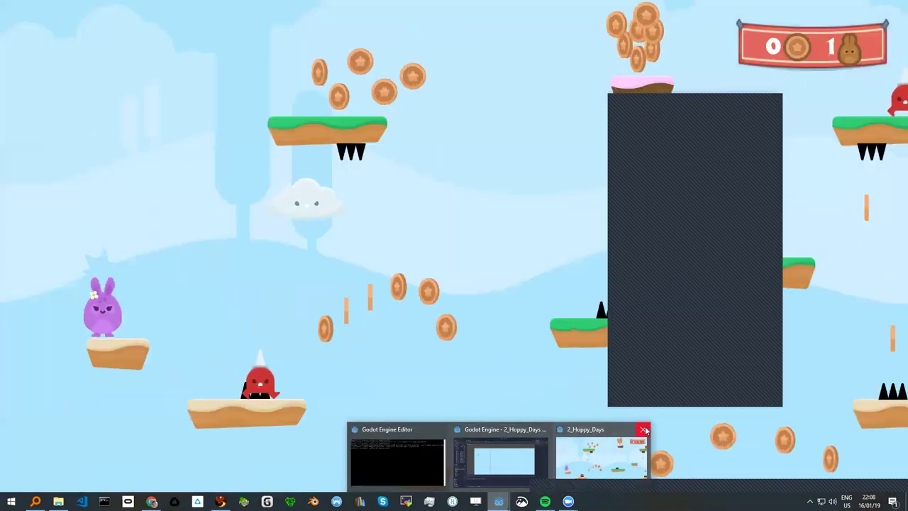
click(644, 430)
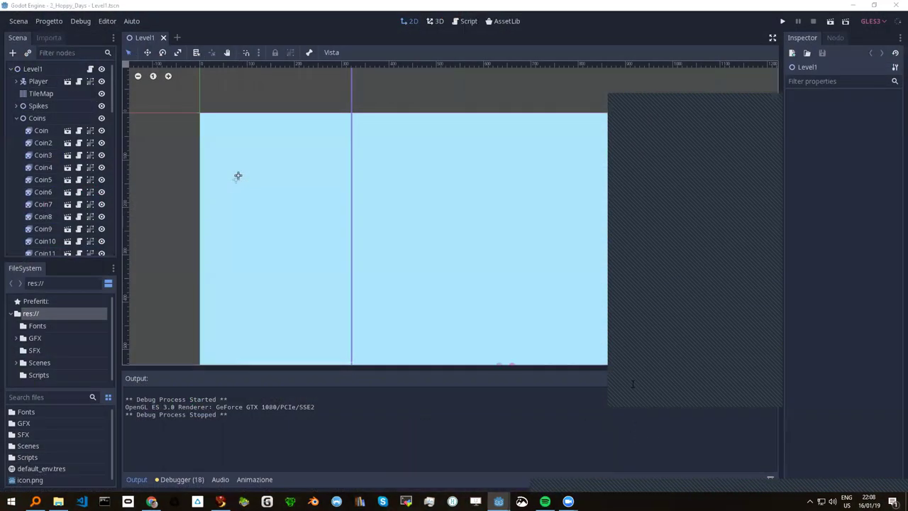
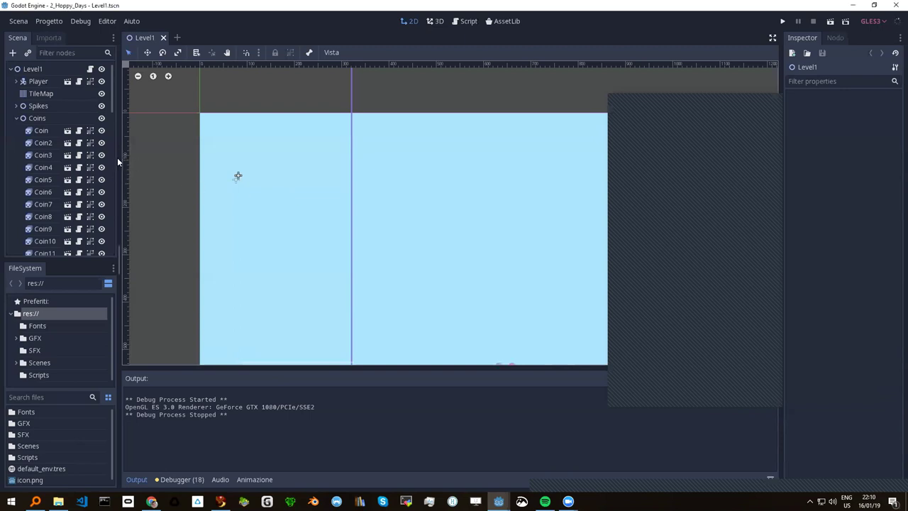
Widen the Scene dock and collapse the Coins group in the Level1 tree
drag(116, 155, 176, 156)
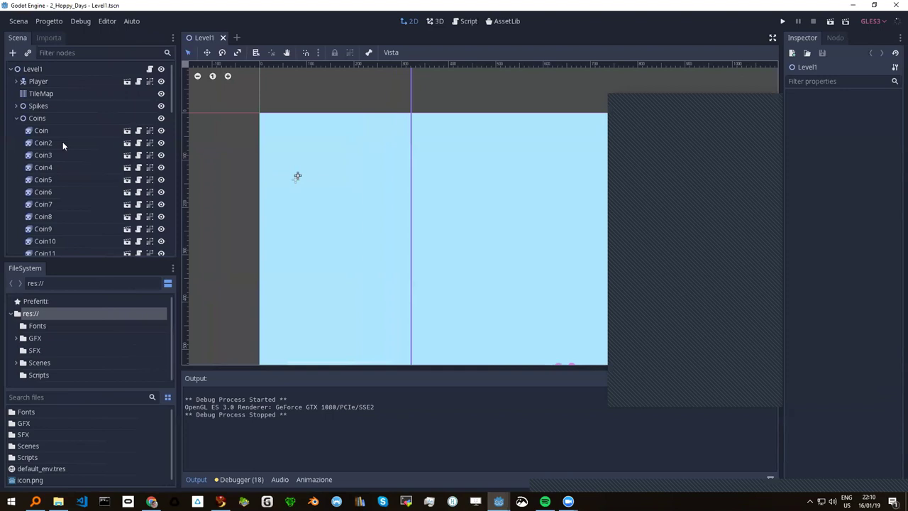
click(16, 119)
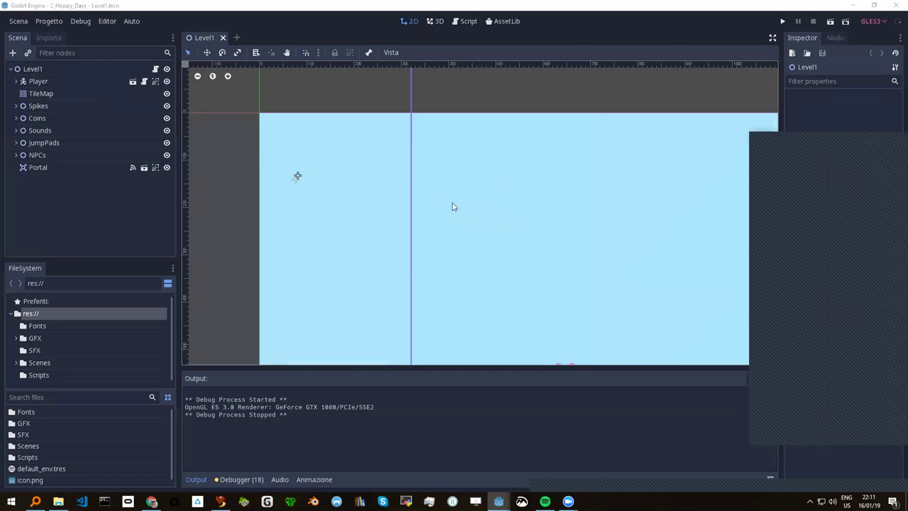
Zoom the 2D viewport out and back in to survey Level1's platforms, coins, spikes and enemies
scroll(452, 207, down, 1)
scroll(452, 207, down, 1)
scroll(454, 207, down, 1)
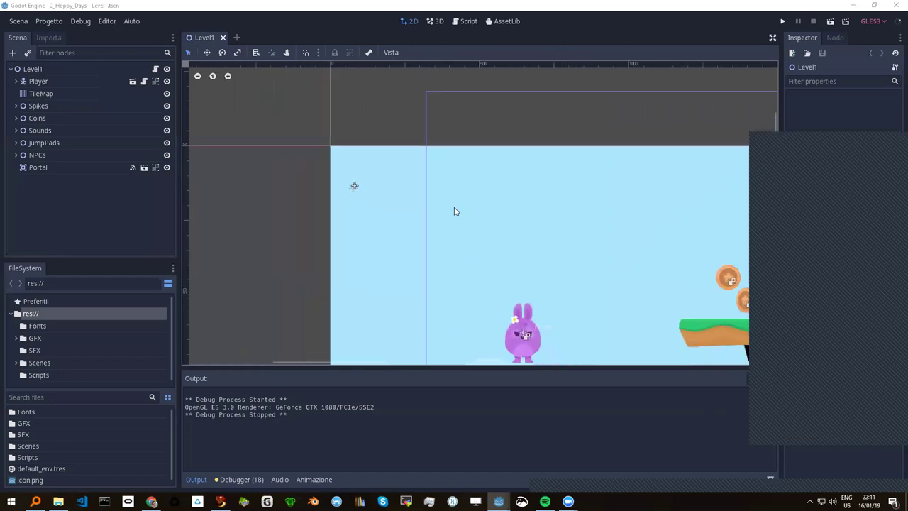
scroll(456, 213, down, 1)
scroll(456, 213, down, 1)
scroll(456, 214, down, 1)
scroll(458, 215, down, 2)
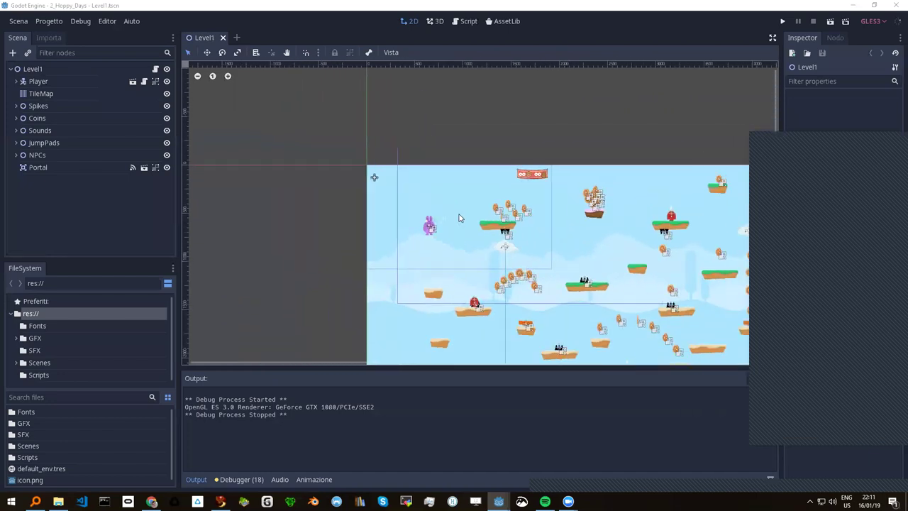
scroll(459, 218, down, 2)
scroll(459, 218, down, 1)
scroll(459, 218, down, 1)
scroll(459, 218, down, 1)
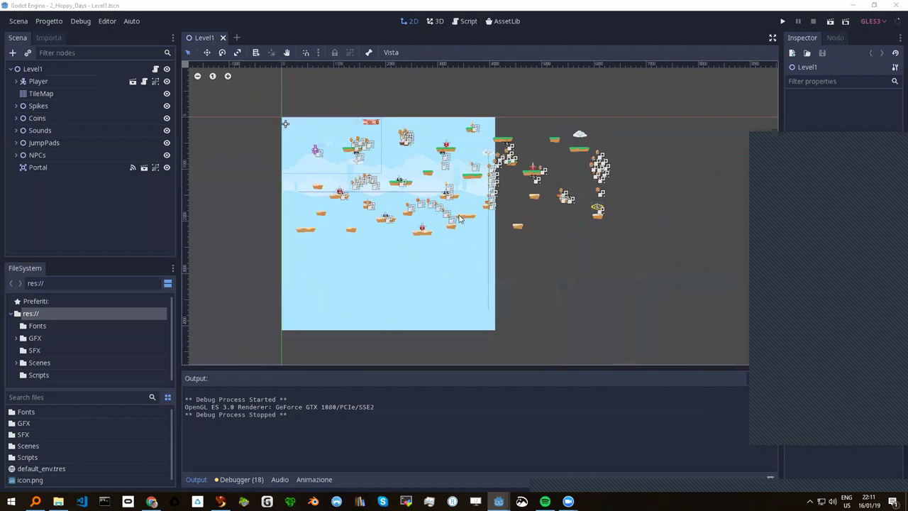
scroll(459, 218, up, 1)
scroll(459, 218, up, 1)
scroll(459, 218, up, 3)
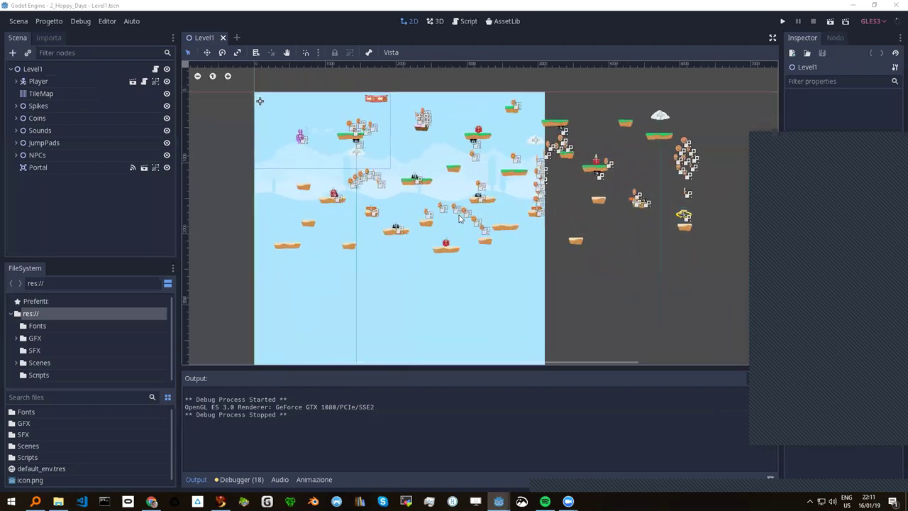
scroll(459, 218, up, 2)
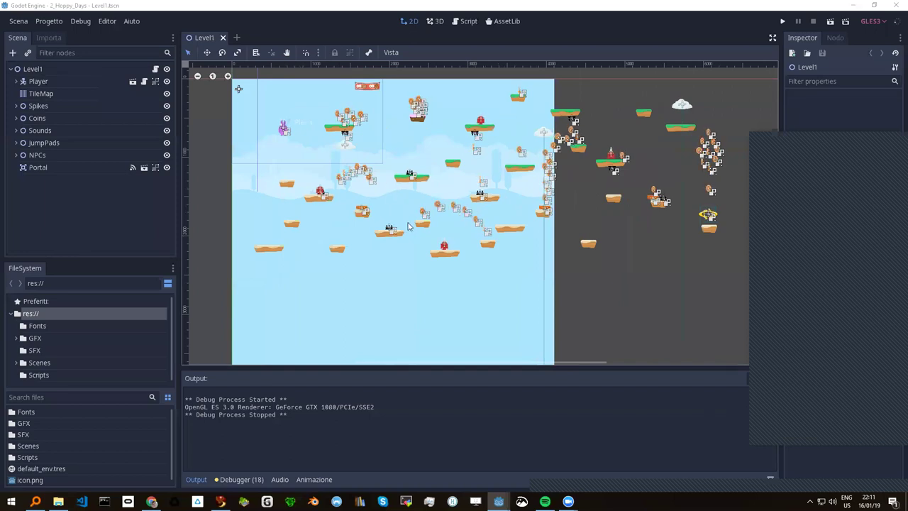
scroll(441, 221, up, 1)
scroll(442, 221, up, 2)
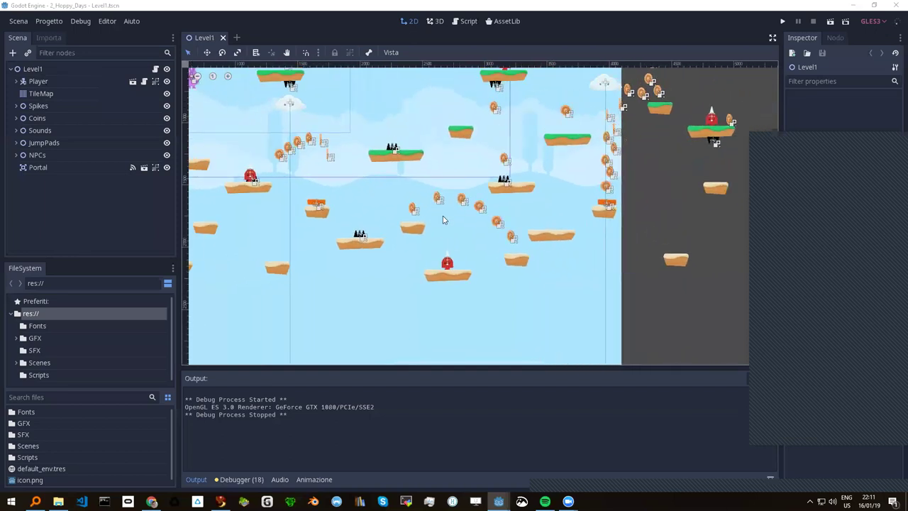
scroll(447, 222, down, 3)
scroll(447, 222, down, 1)
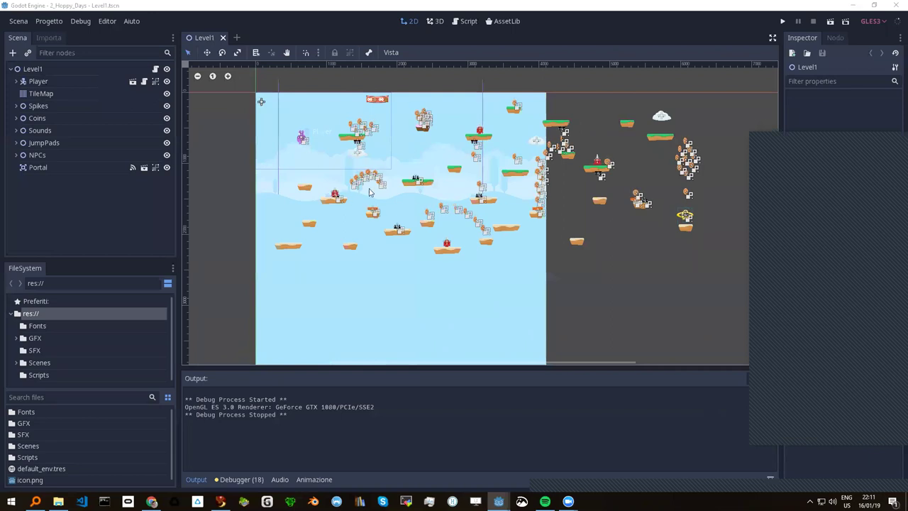
scroll(376, 176, up, 4)
scroll(372, 176, up, 4)
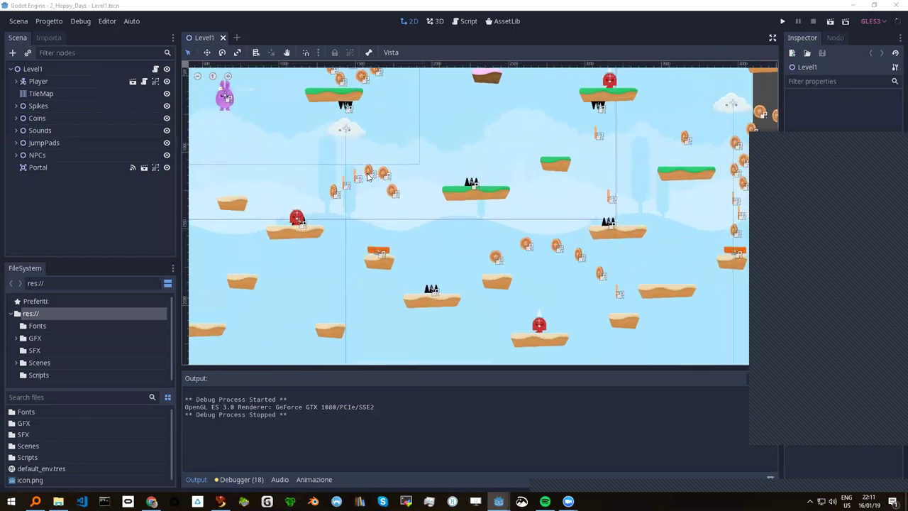
scroll(369, 177, up, 4)
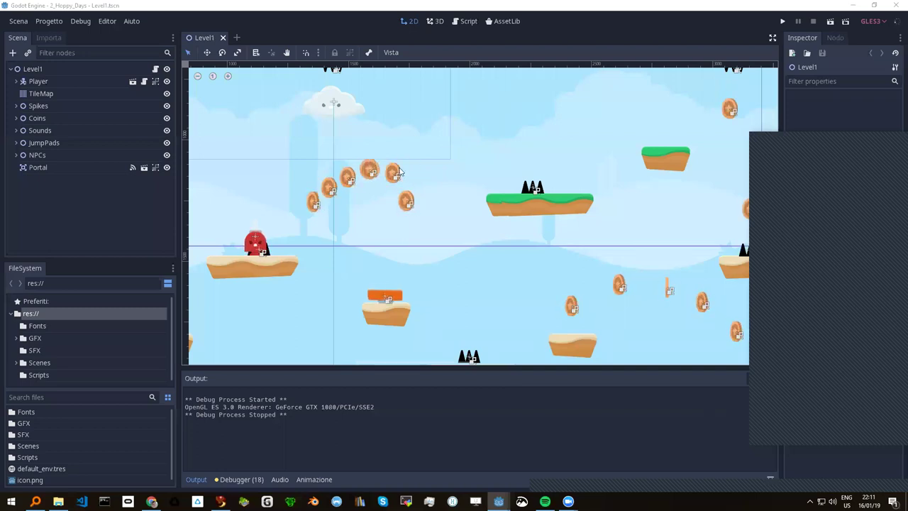
scroll(307, 138, down, 1)
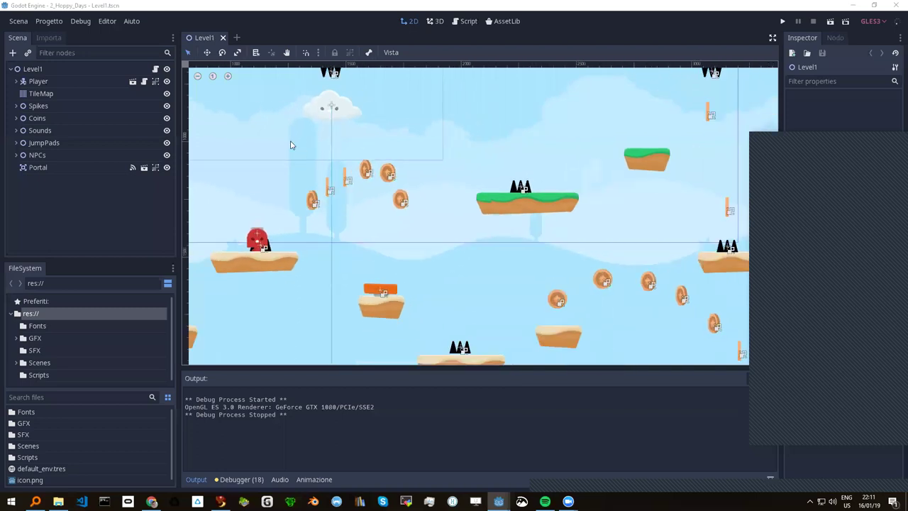
scroll(279, 138, down, 1)
scroll(279, 138, down, 1)
scroll(278, 140, down, 1)
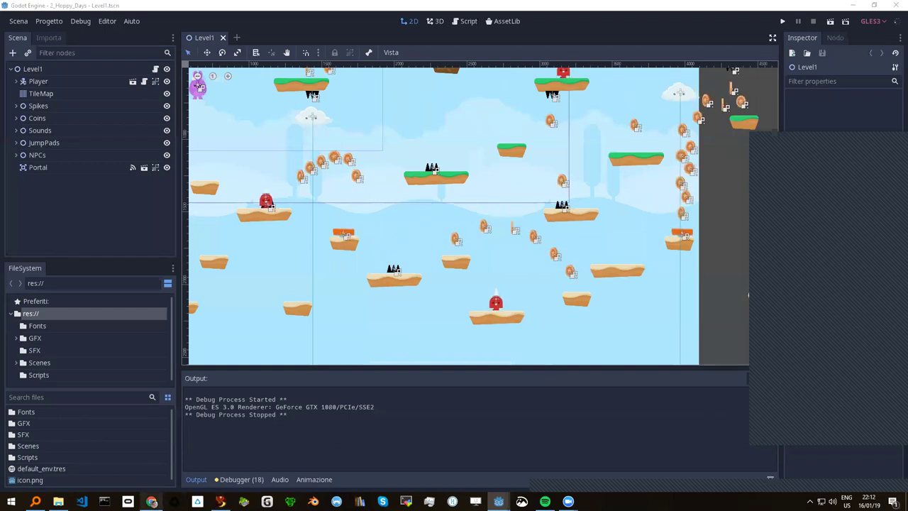
Switch to Chrome and load the Udemy website in a new tab
click(151, 501)
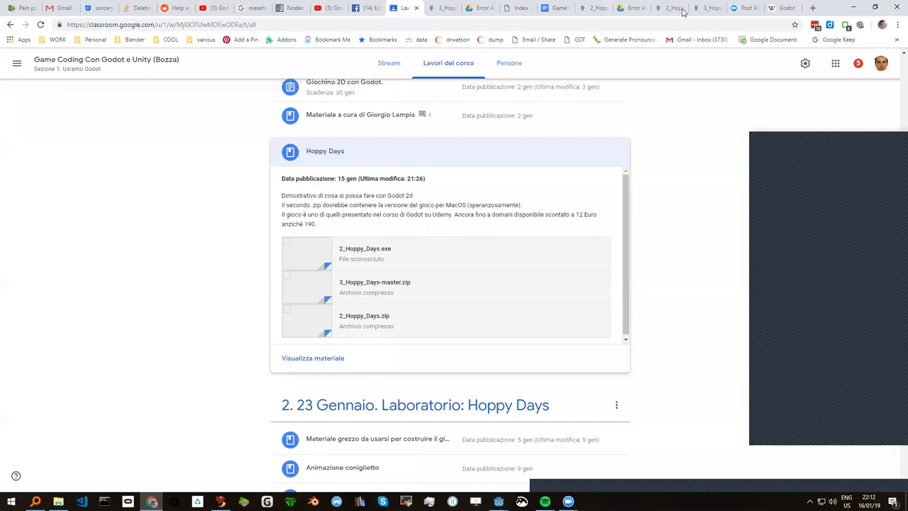
click(812, 9)
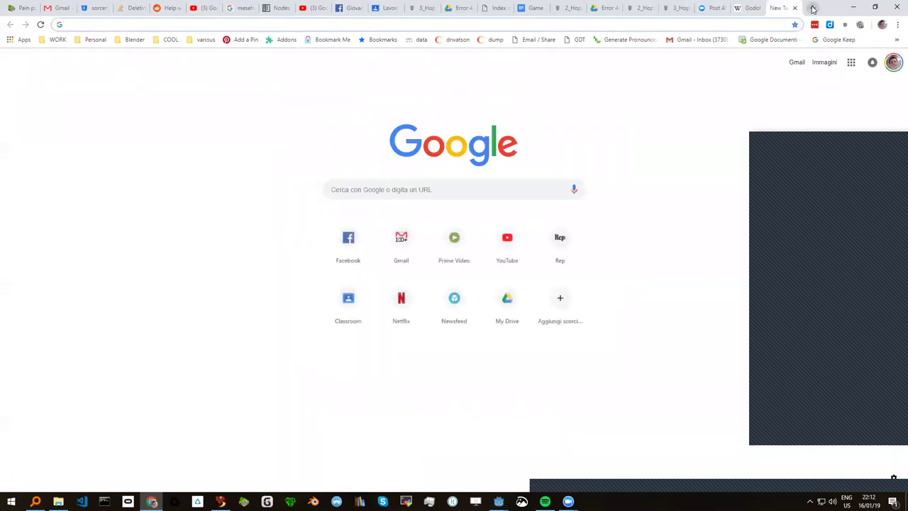
text(udemy.com)
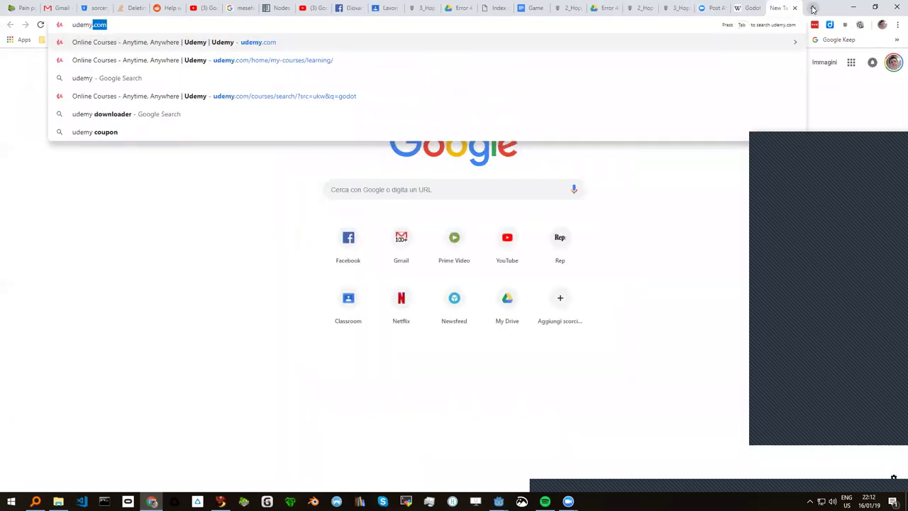
key(Return)
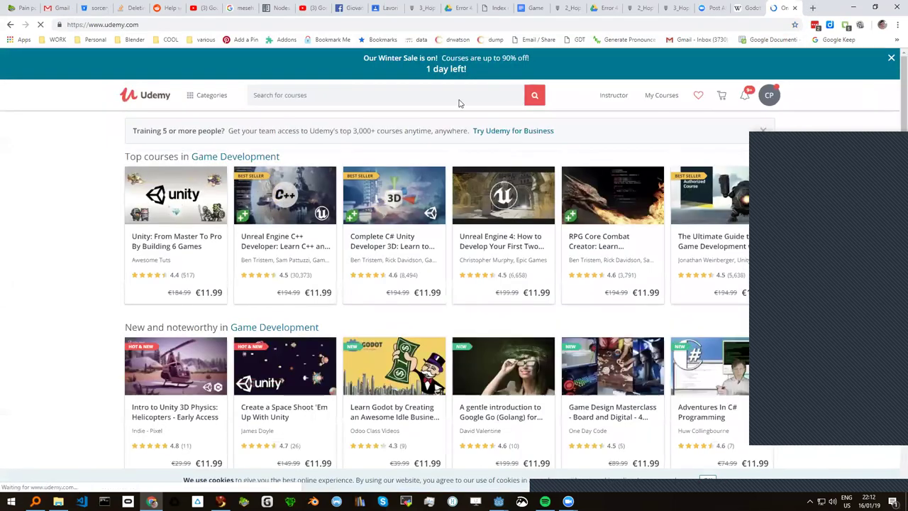
Open the enrolled Godot course at its AnimationPlayer - Making Coins lecture
mouse_move(726, 101)
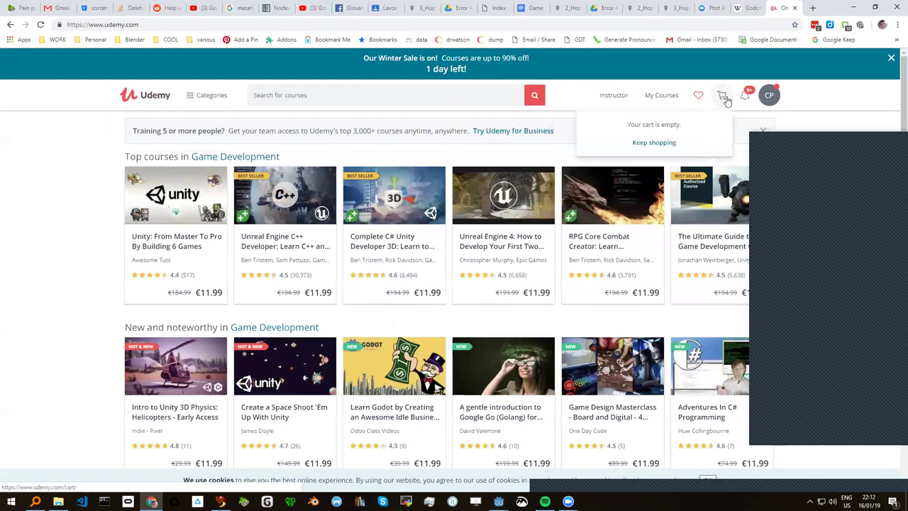
mouse_move(665, 98)
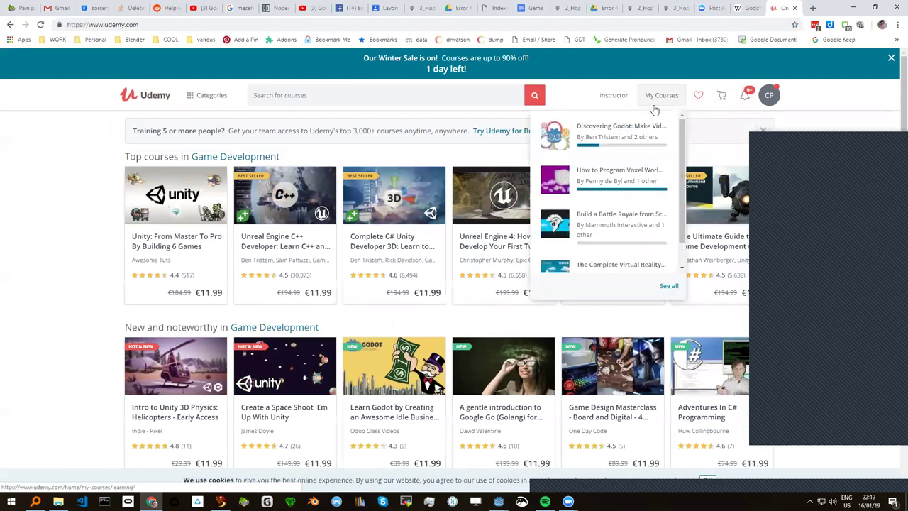
click(631, 134)
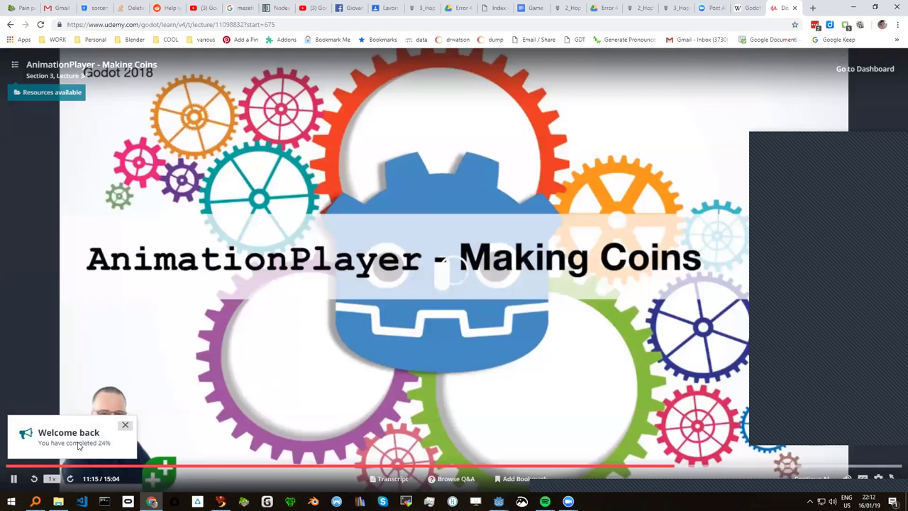
click(15, 65)
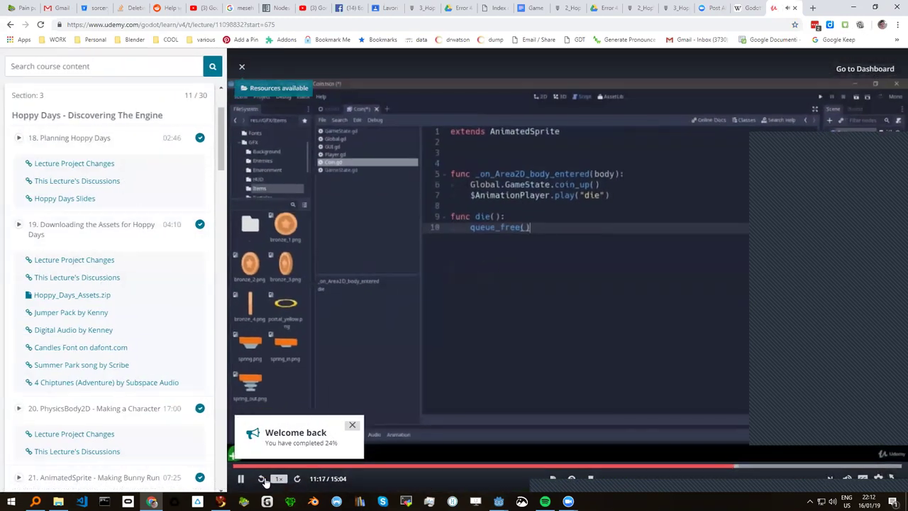
click(242, 480)
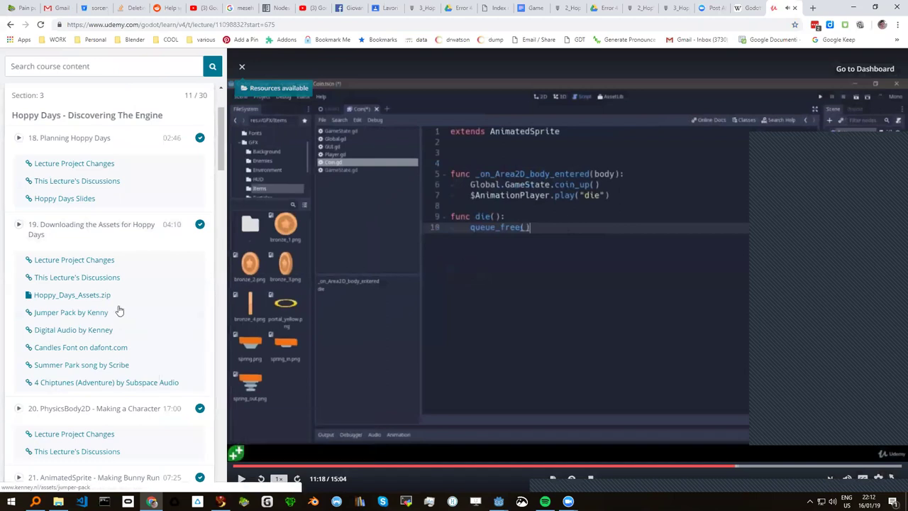
scroll(120, 312, down, 1)
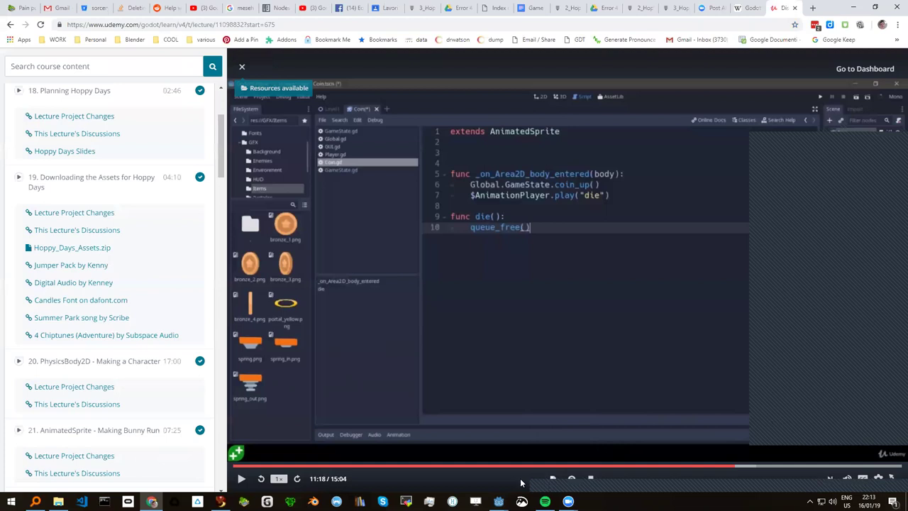
click(240, 480)
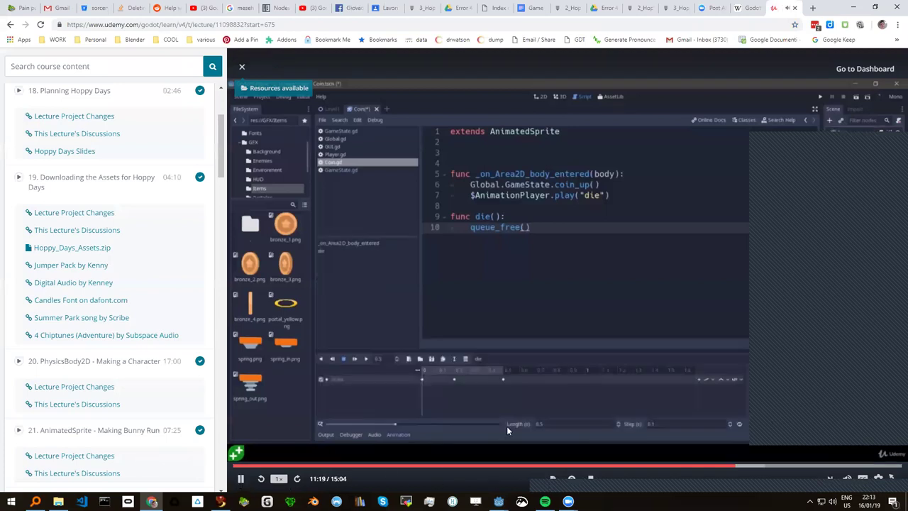
click(862, 483)
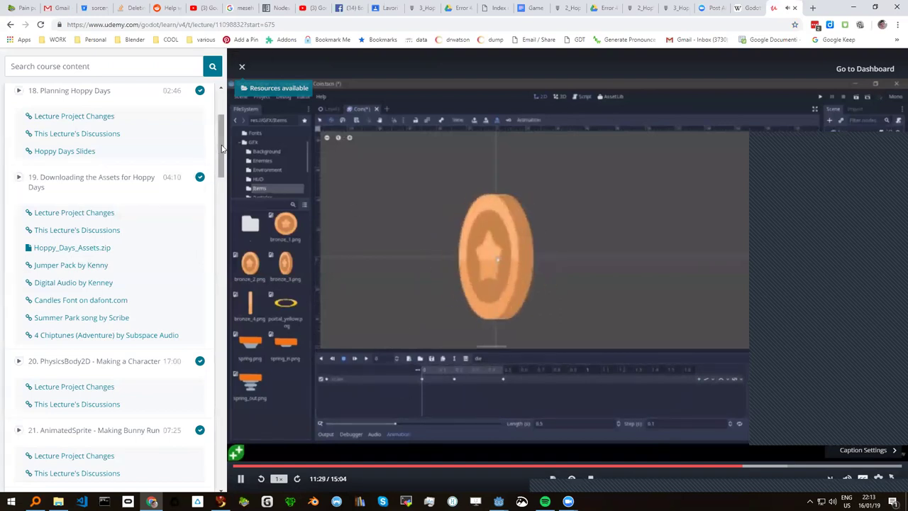
scroll(129, 190, up, 3)
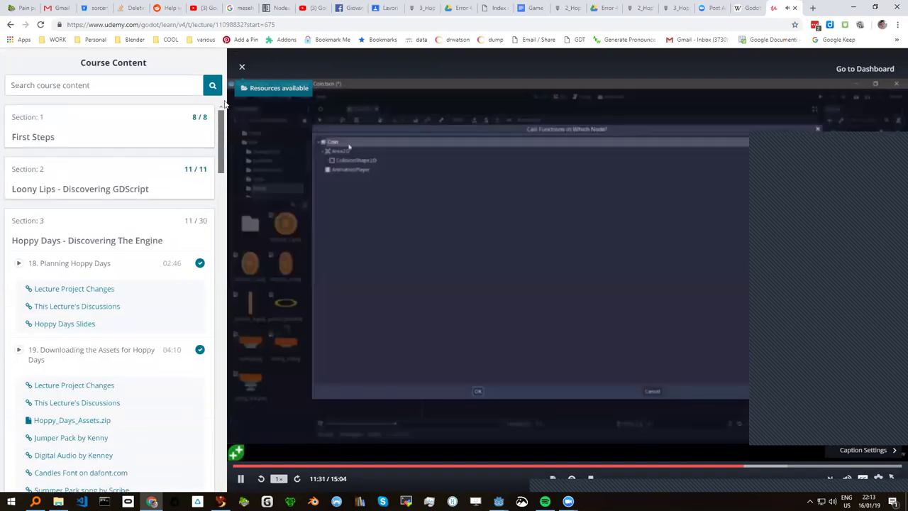
drag(220, 122, 203, 283)
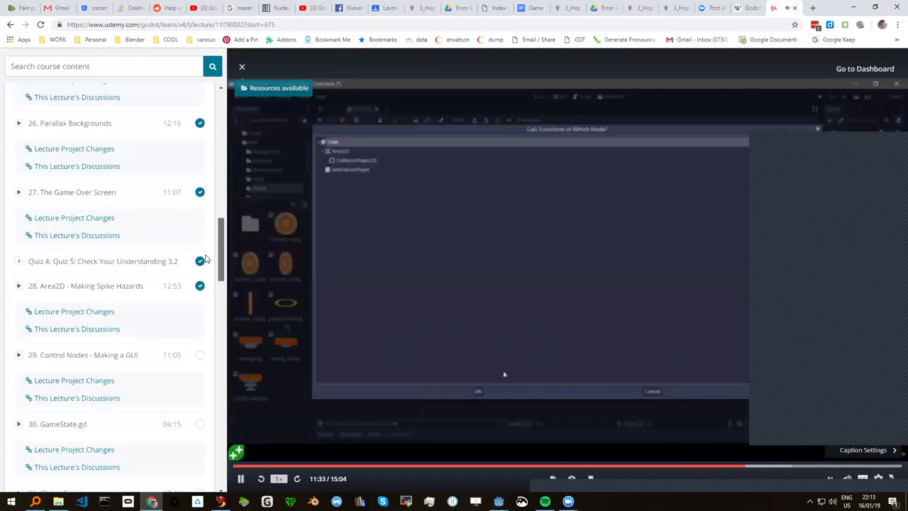
scroll(200, 298, down, 2)
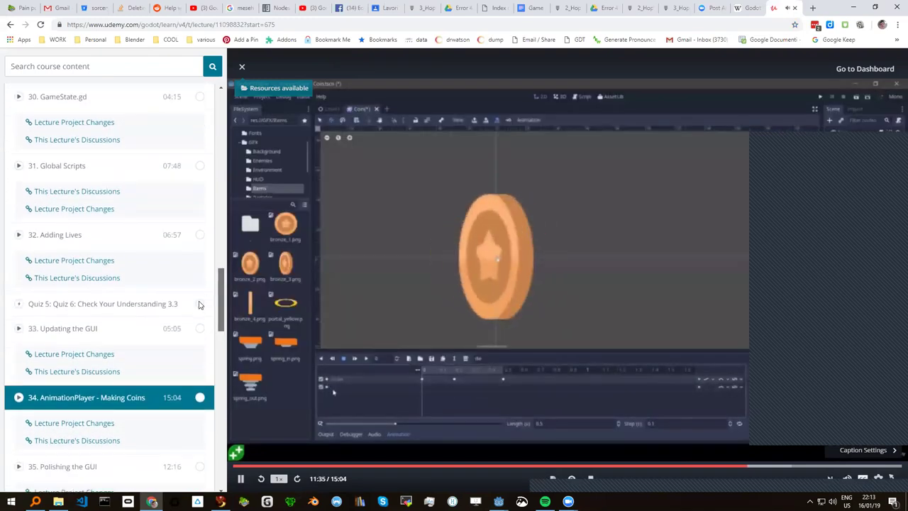
scroll(199, 312, down, 2)
scroll(195, 328, down, 2)
scroll(195, 330, up, 7)
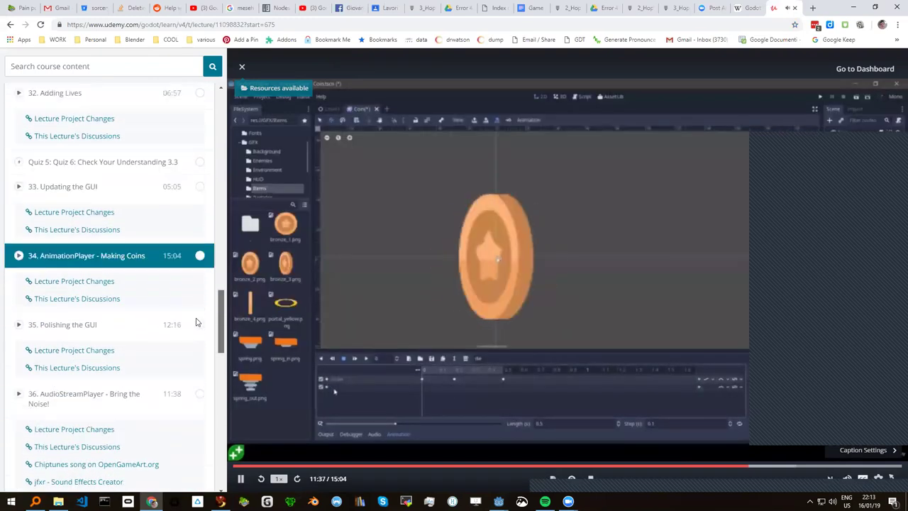
scroll(200, 238, up, 5)
scroll(200, 241, up, 7)
scroll(200, 242, down, 1)
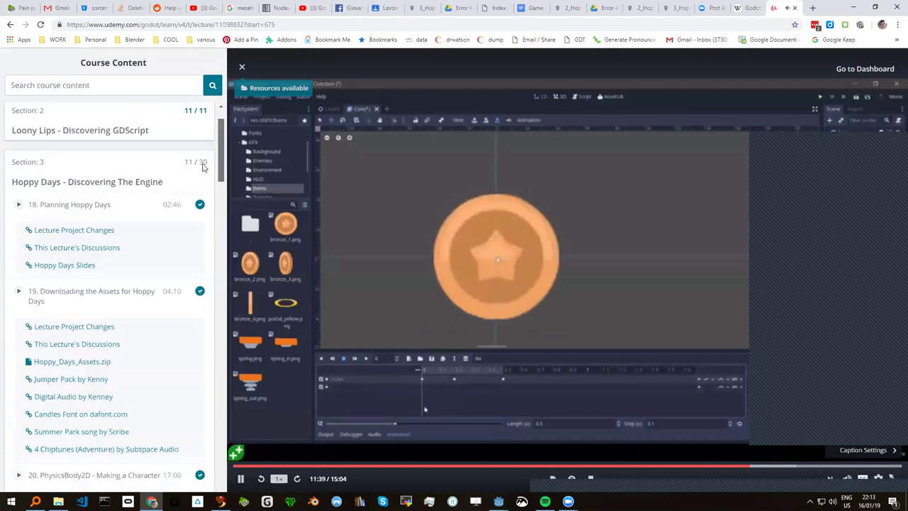
scroll(200, 247, down, 11)
scroll(199, 248, down, 1)
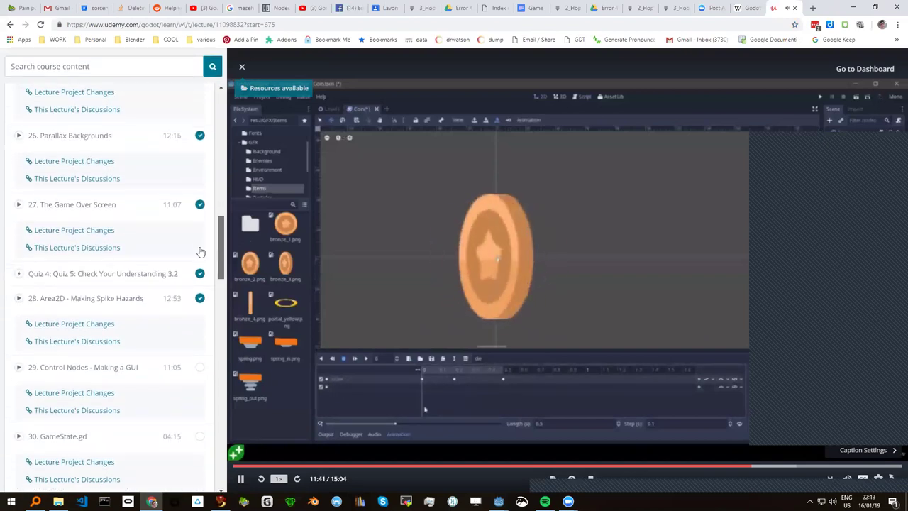
mouse_move(218, 260)
mouse_down()
mouse_move(218, 345)
mouse_move(233, 281)
mouse_move(237, 138)
mouse_up()
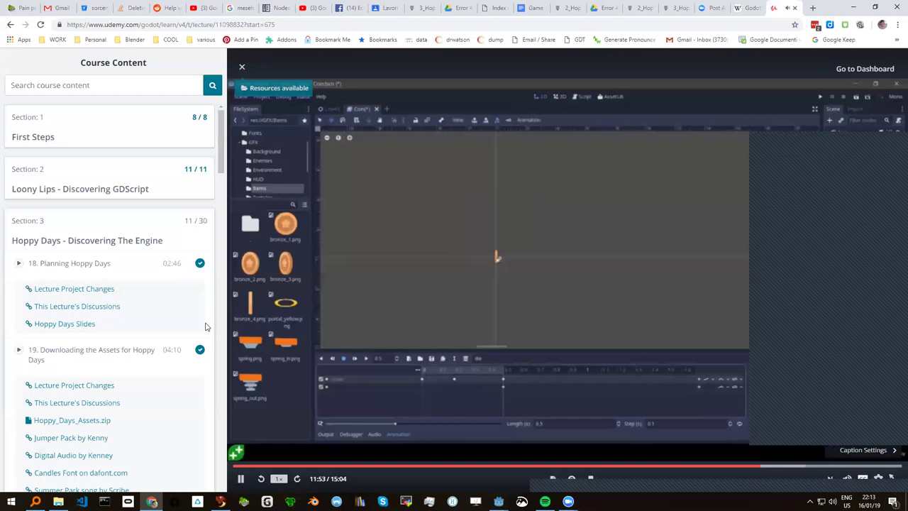
Pause the lecture video at 11:55 of 15:04
click(241, 480)
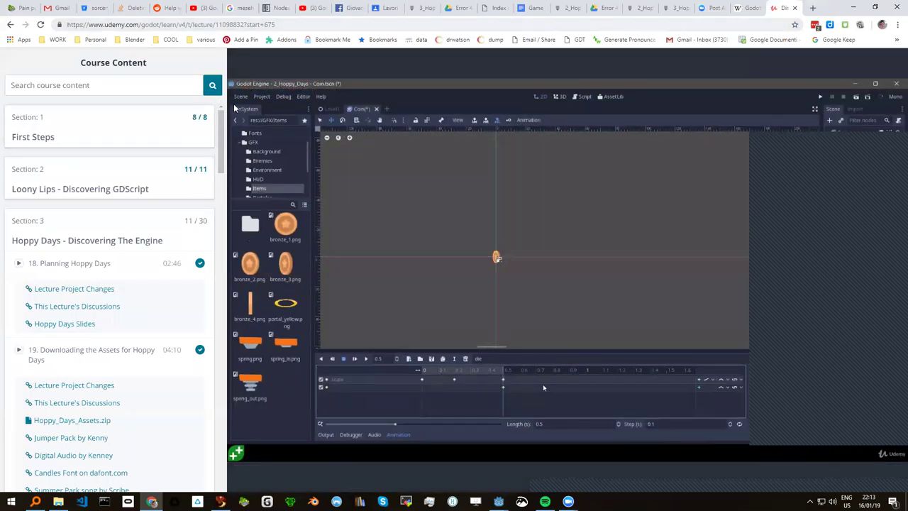
mouse_move(674, 391)
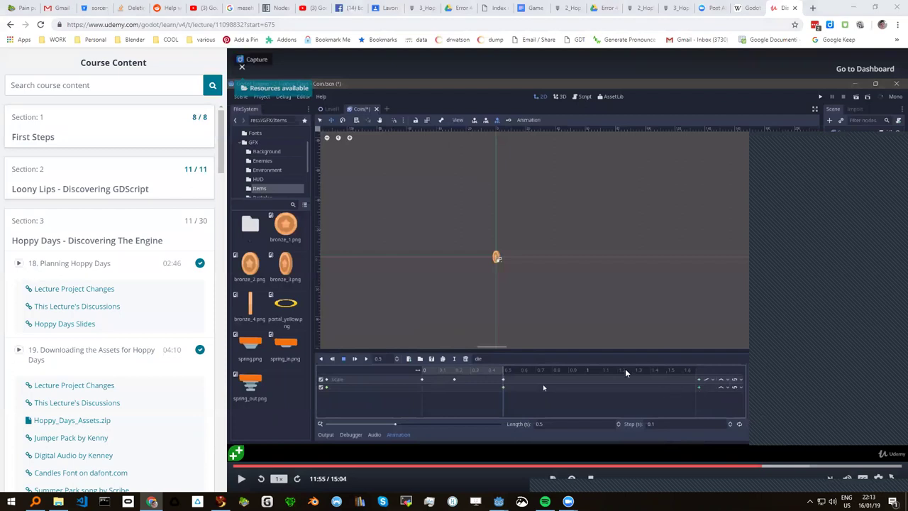
drag(220, 136, 232, 169)
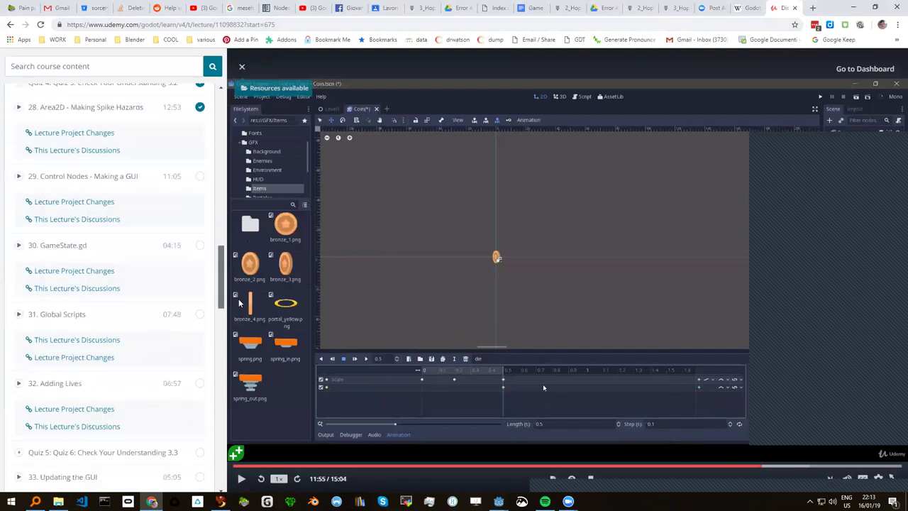
Scroll through the Course Content sidebar's list of lectures
scroll(55, 271, up, 3)
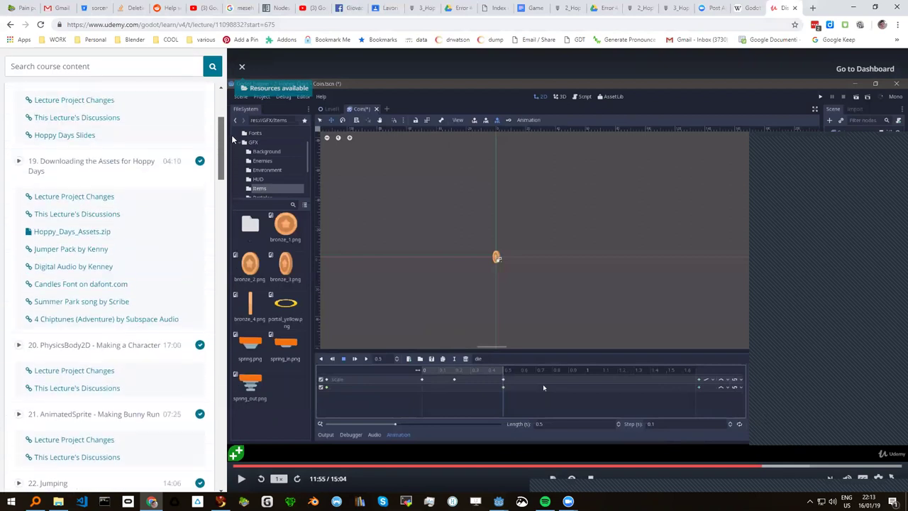
scroll(56, 270, up, 1)
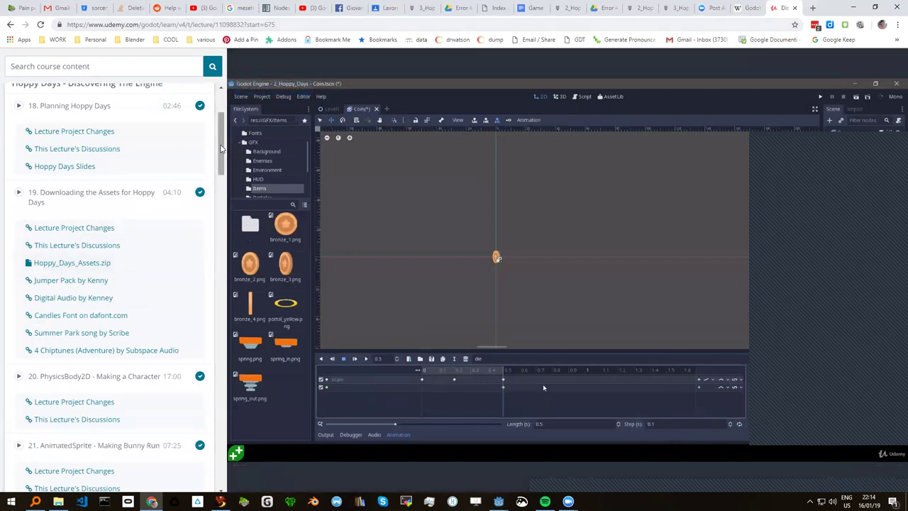
scroll(163, 177, up, 3)
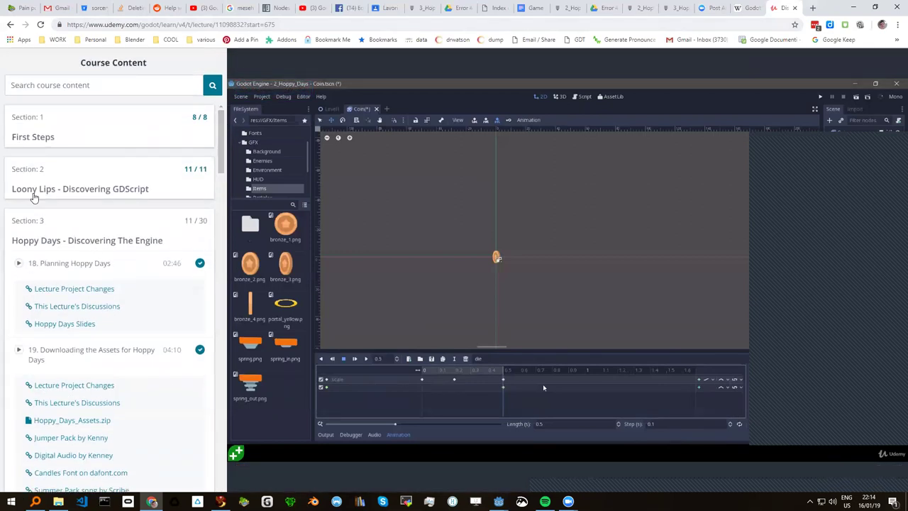
scroll(49, 244, down, 1)
scroll(47, 245, down, 3)
scroll(45, 245, down, 3)
scroll(45, 245, up, 2)
scroll(45, 245, up, 3)
scroll(44, 244, up, 3)
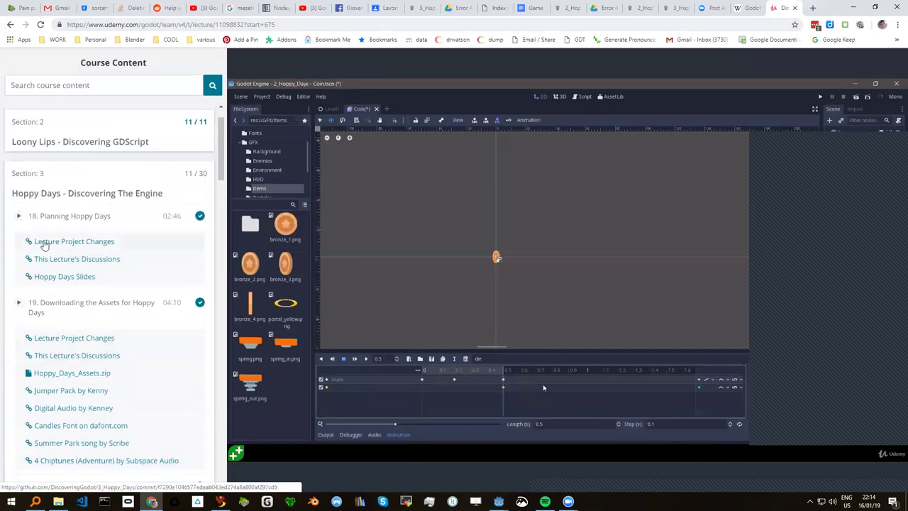
scroll(44, 243, up, 3)
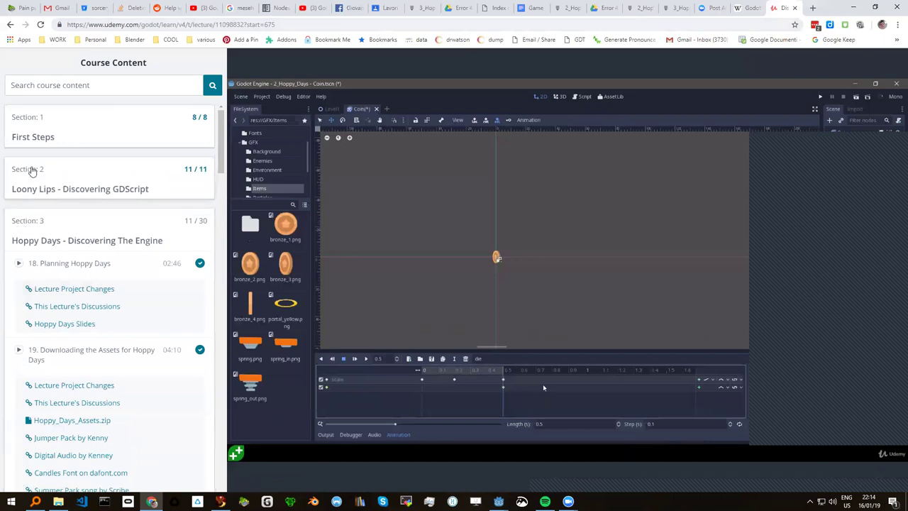
mouse_move(221, 142)
mouse_down()
mouse_move(228, 133)
mouse_move(220, 113)
mouse_up()
mouse_move(222, 145)
mouse_down()
mouse_move(200, 318)
mouse_move(203, 383)
mouse_up()
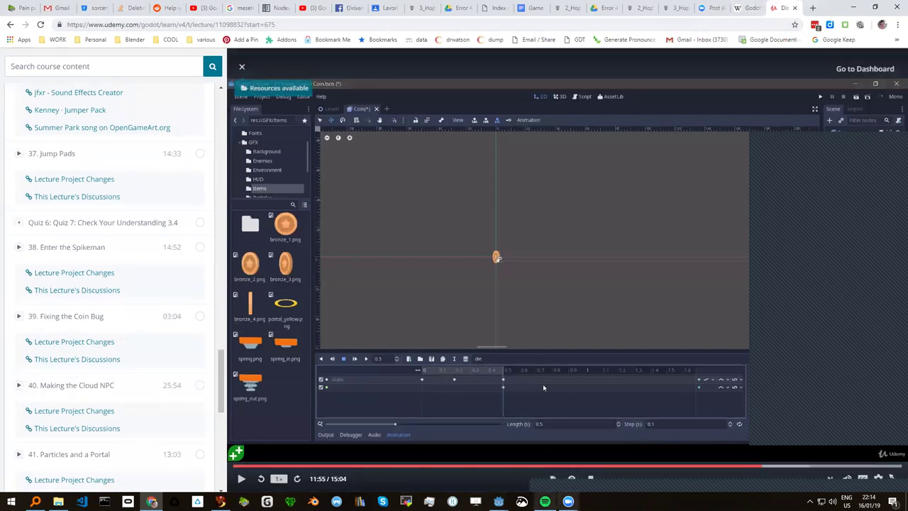
Back in Godot, expand the Player node and select its Camera2D child
mouse_move(498, 501)
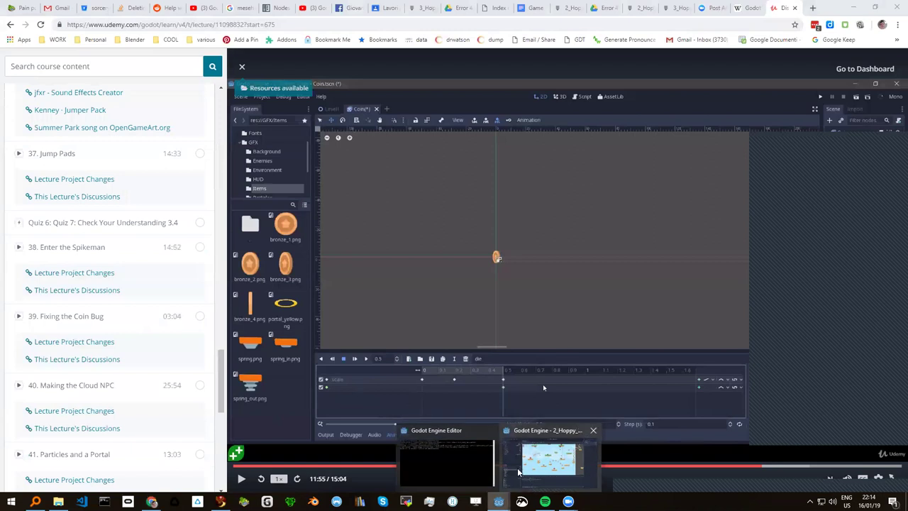
click(546, 454)
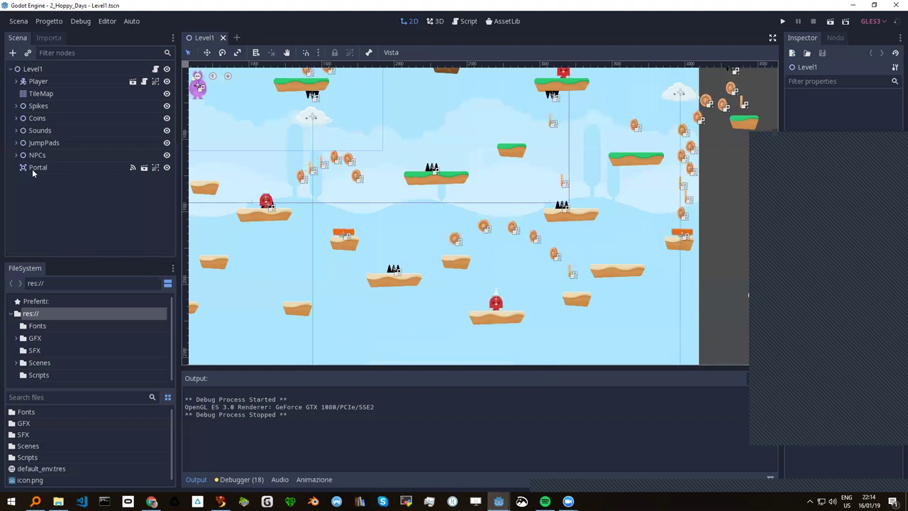
click(37, 82)
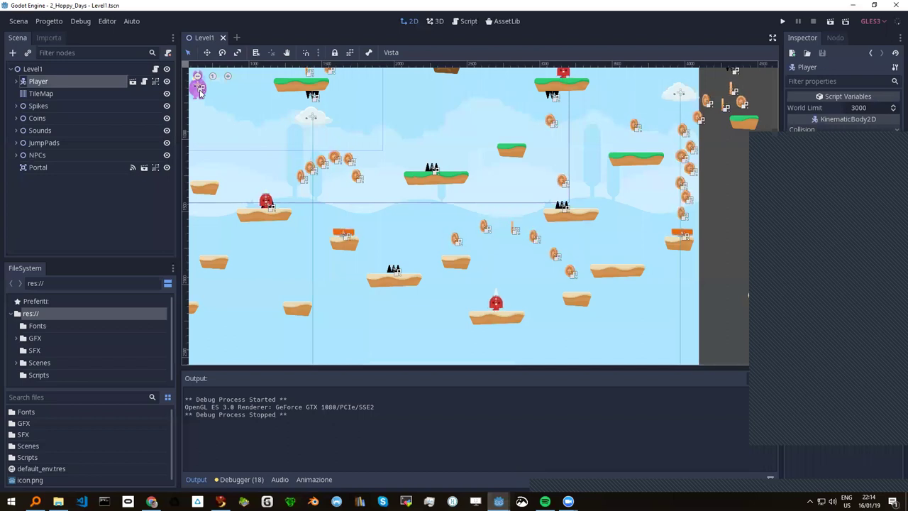
click(17, 83)
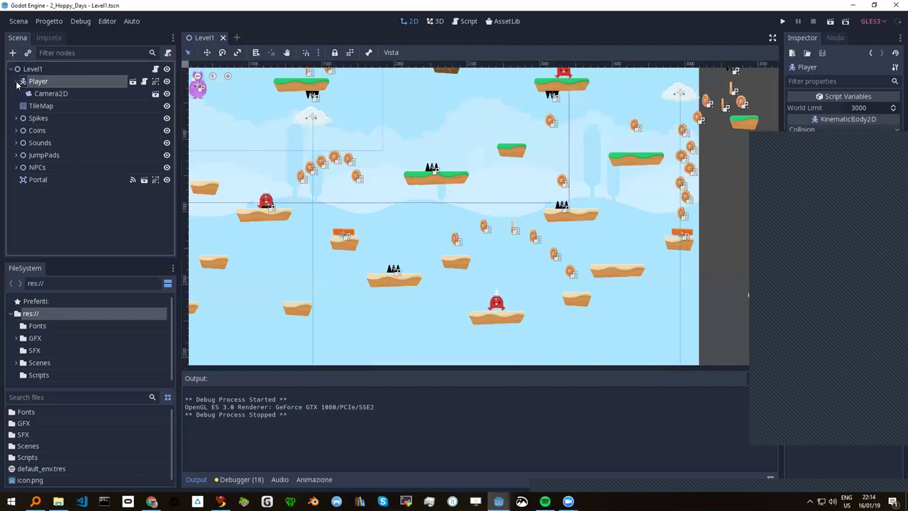
click(55, 95)
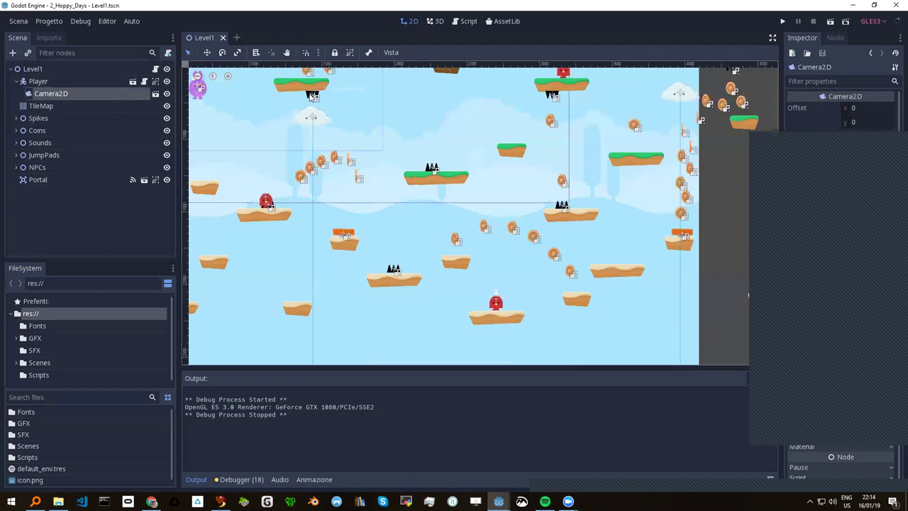
Peek into the Spikes group, then expand Coins and scroll through its Coin nodes
click(17, 118)
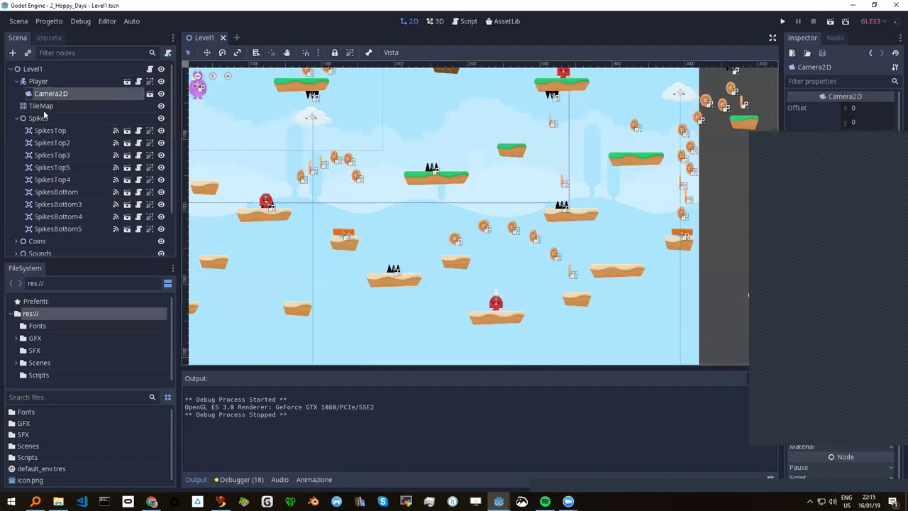
click(17, 119)
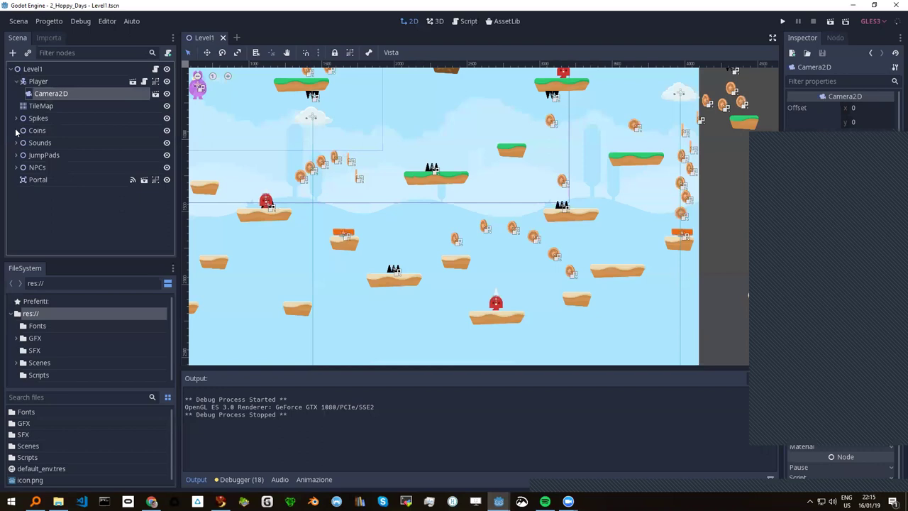
click(17, 130)
scroll(63, 146, down, 1)
scroll(63, 145, down, 2)
scroll(61, 143, down, 2)
scroll(61, 142, down, 2)
scroll(61, 142, down, 2)
scroll(60, 142, down, 2)
scroll(60, 141, down, 1)
scroll(61, 142, down, 1)
scroll(60, 142, down, 1)
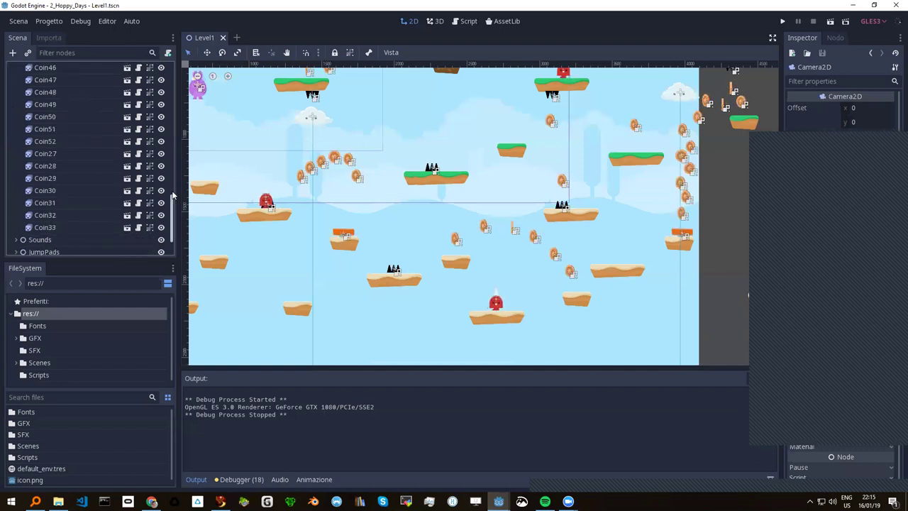
drag(171, 209, 164, 141)
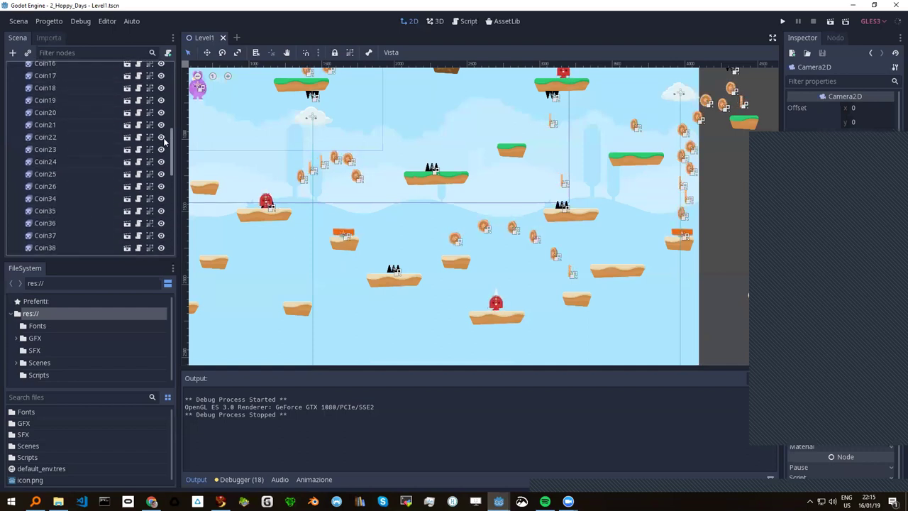
scroll(71, 144, up, 5)
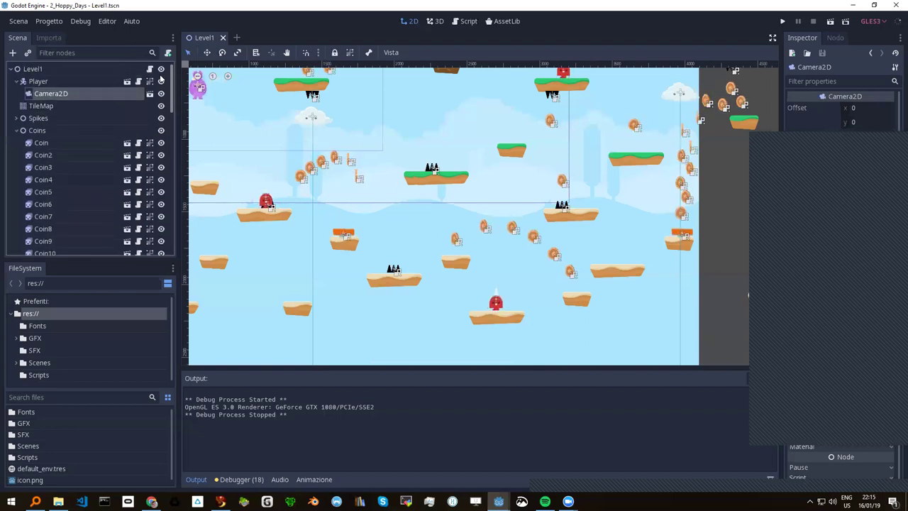
Fold Coins and Sounds, then expand JumpPads and NPCs to list jump pads, Spikemen and Clouds
click(17, 131)
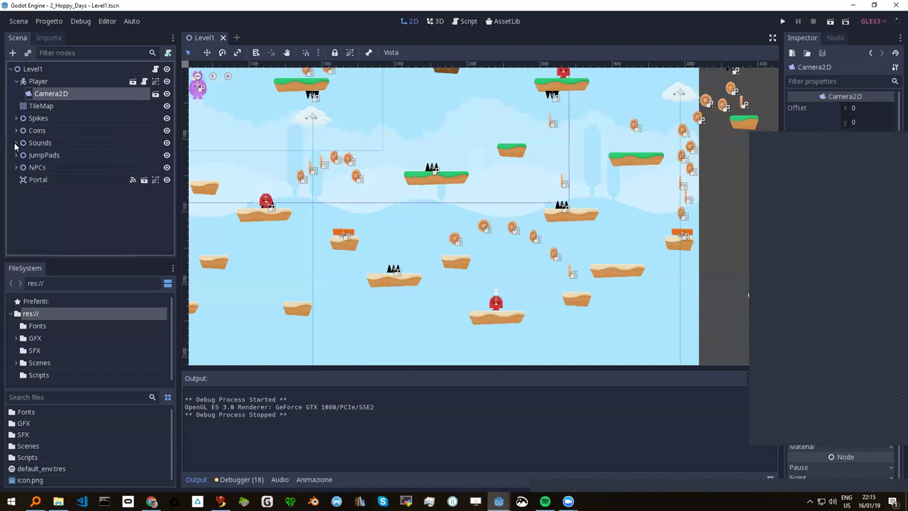
click(16, 143)
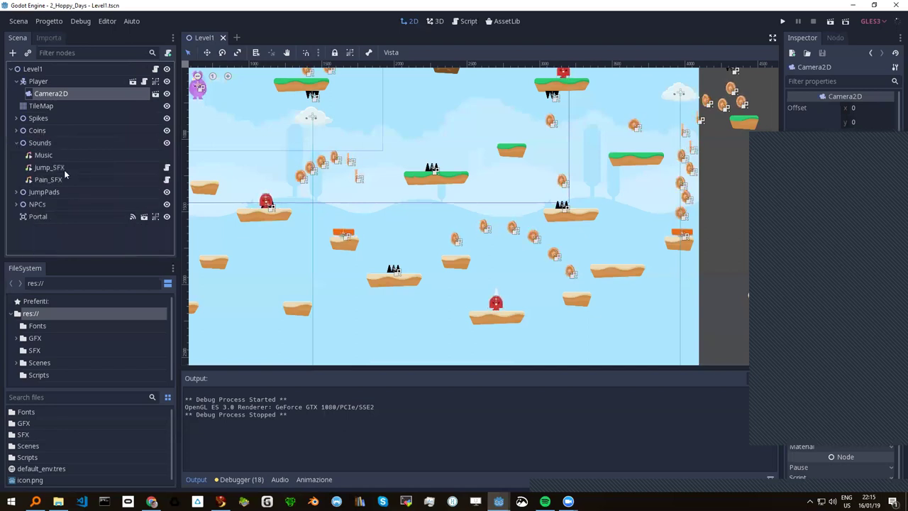
click(17, 143)
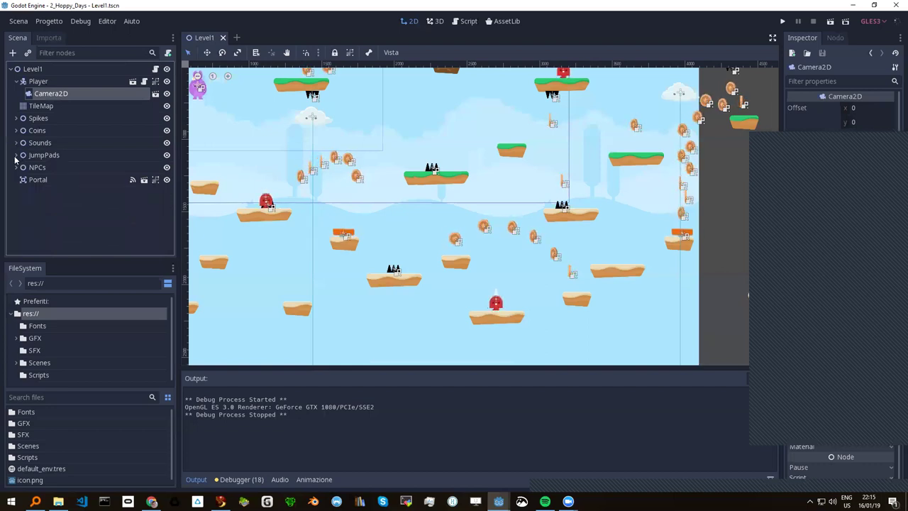
click(16, 155)
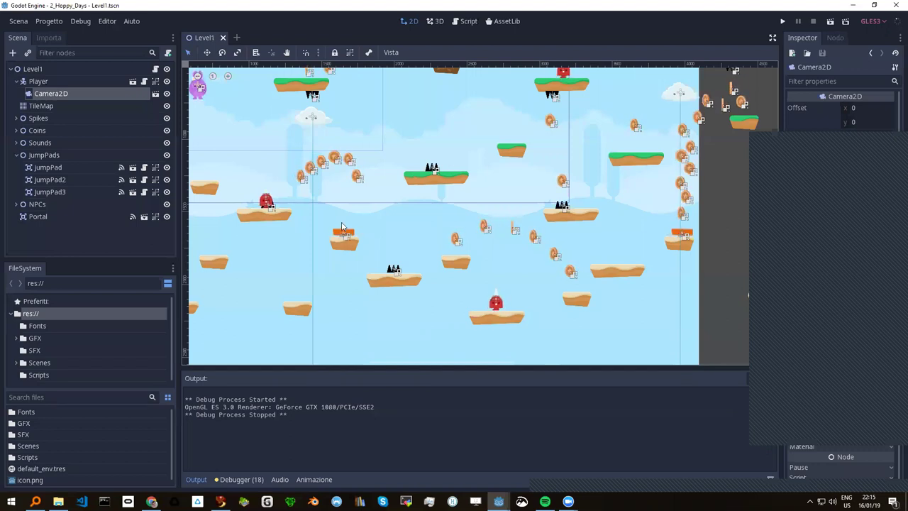
click(16, 205)
scroll(99, 219, down, 3)
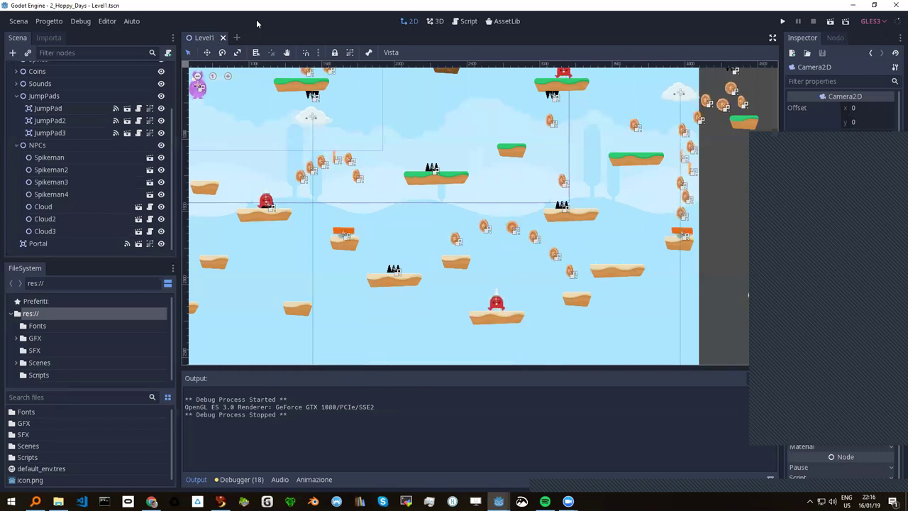
Quit the open project to the Project List from the Scene menu
click(18, 22)
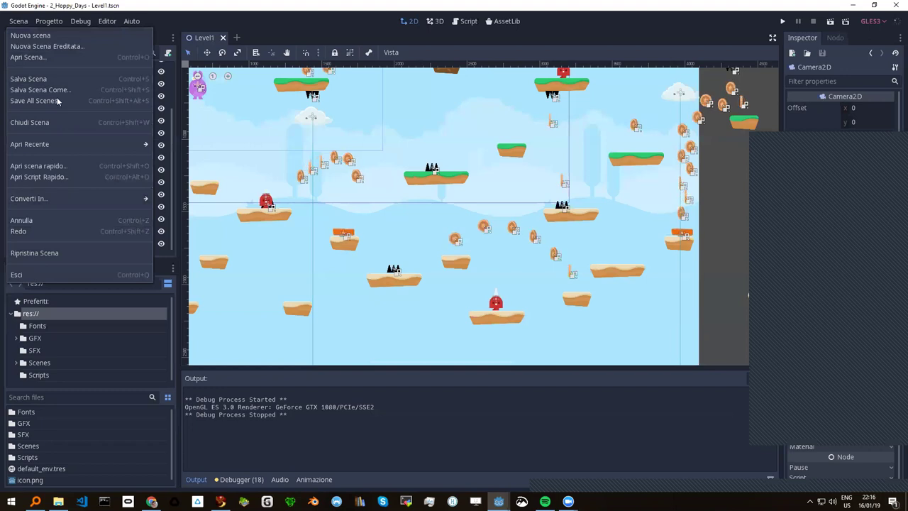
mouse_move(49, 22)
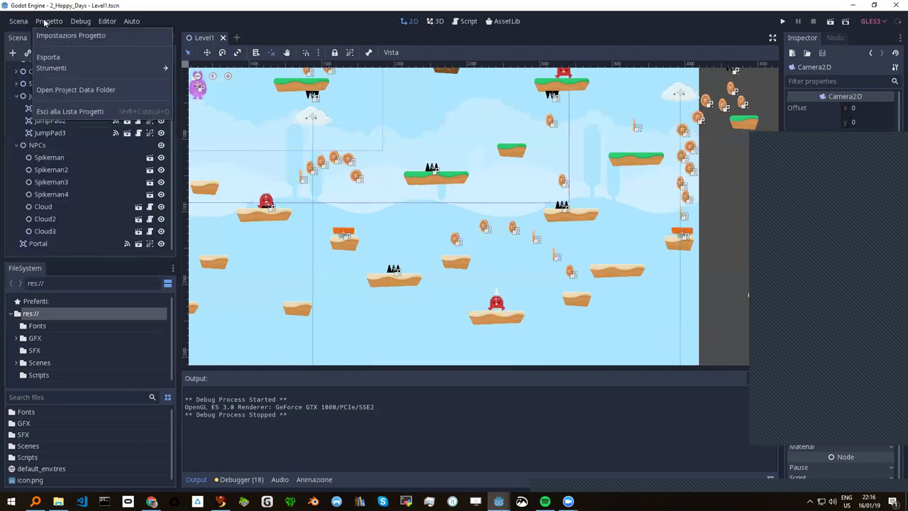
click(71, 111)
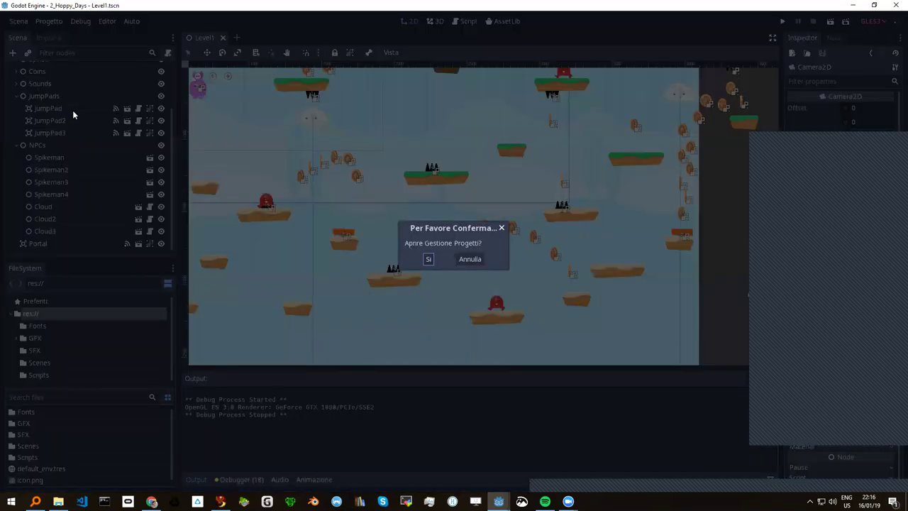
click(427, 259)
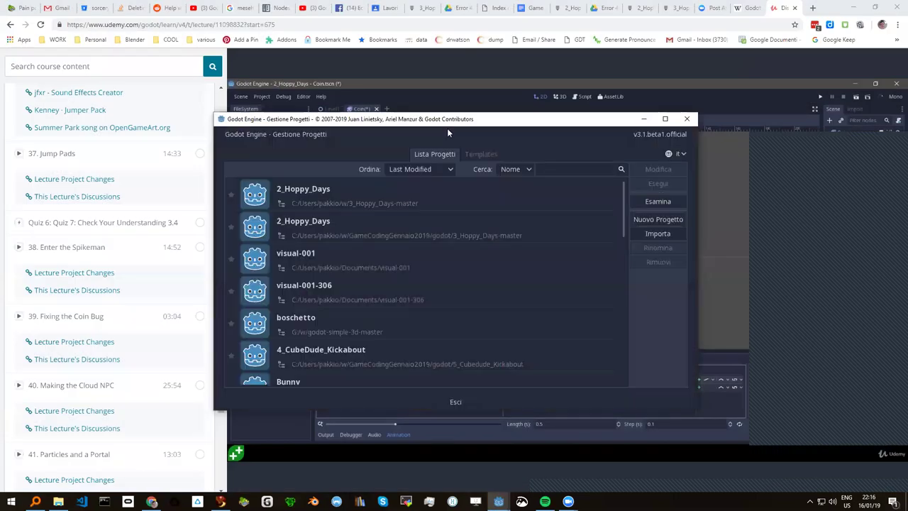
Close the Project Manager and relaunch Godot from the taskbar
click(265, 176)
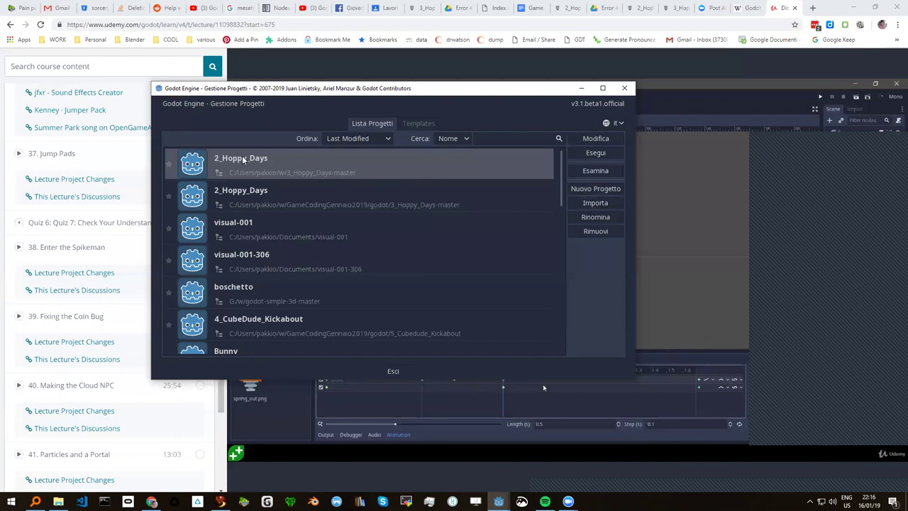
click(625, 89)
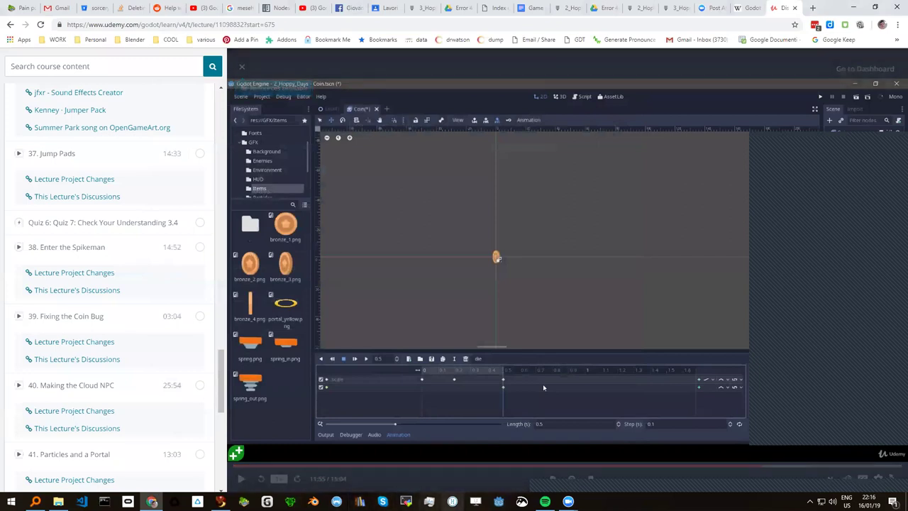
click(498, 500)
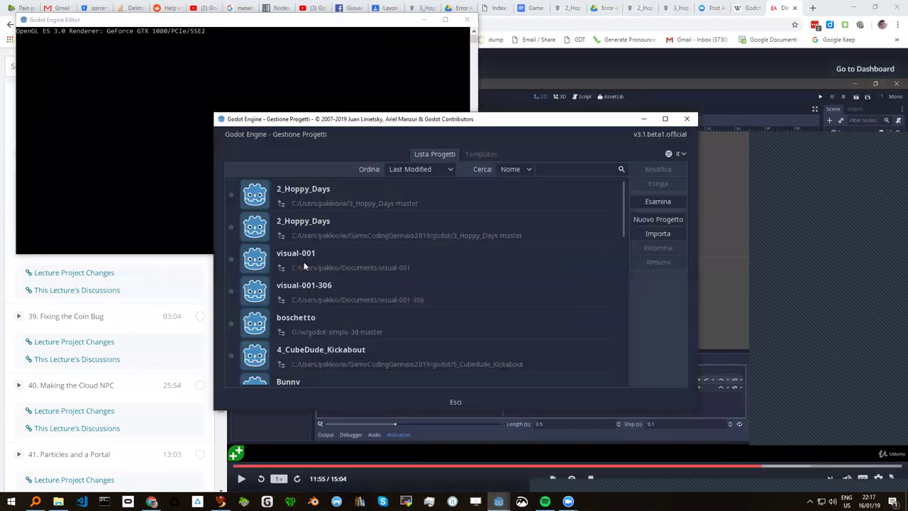
Open the first 2_Hoppy_Days project and fold away Level1's Coins group
double_click(298, 192)
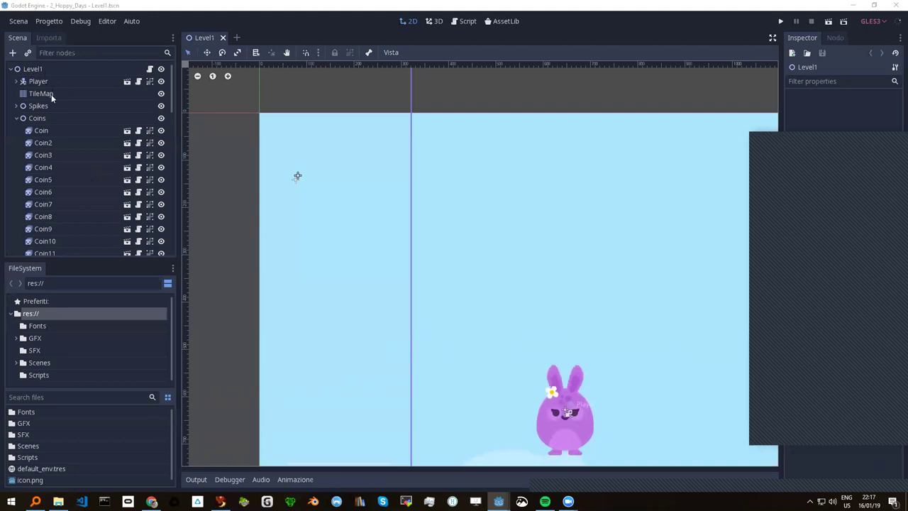
click(15, 119)
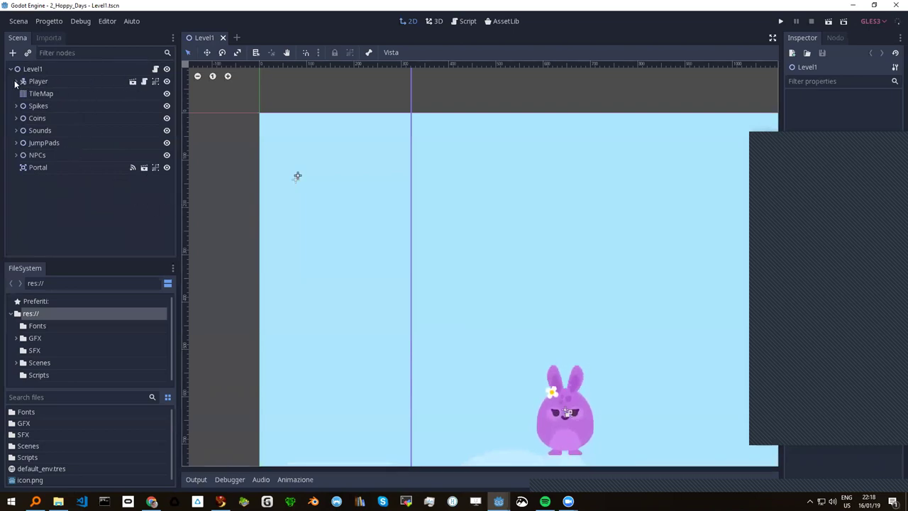
scroll(256, 243, down, 2)
scroll(255, 245, down, 3)
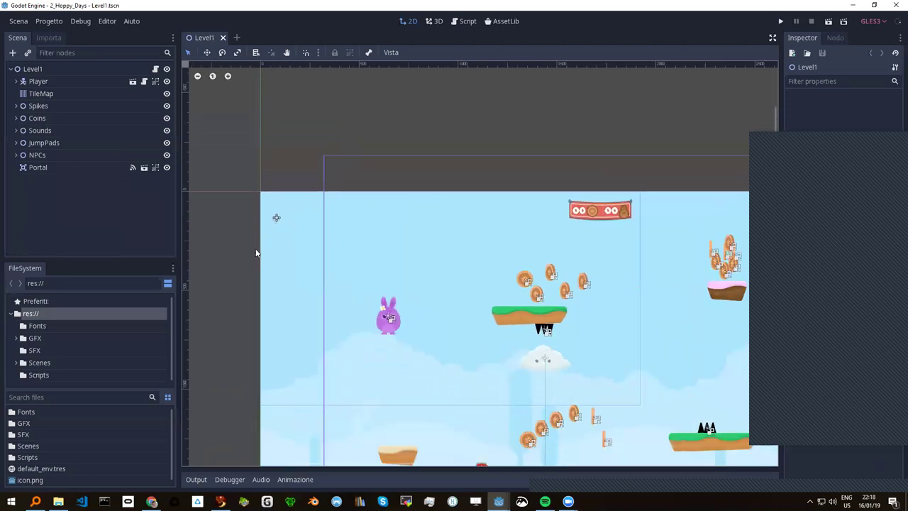
scroll(254, 248, down, 3)
scroll(253, 252, down, 3)
scroll(254, 248, up, 2)
scroll(248, 245, up, 2)
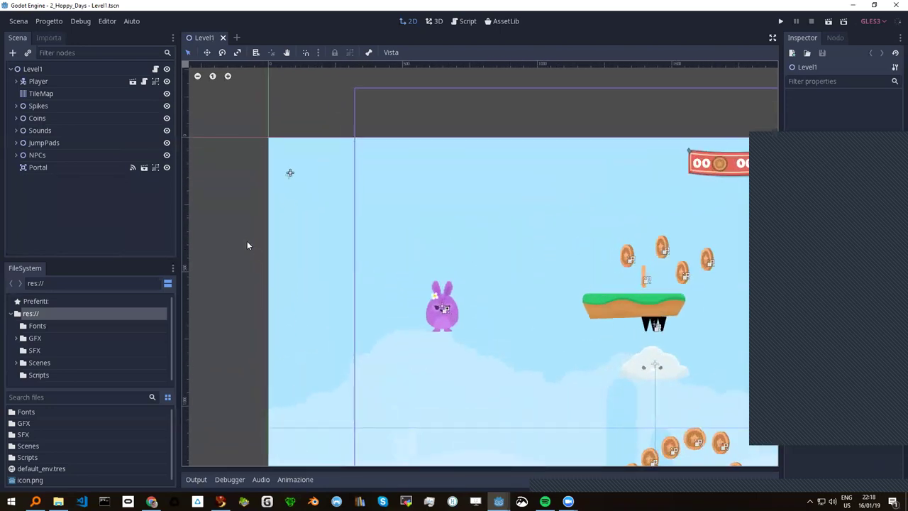
scroll(247, 244, up, 3)
scroll(245, 244, up, 2)
scroll(243, 244, down, 2)
scroll(240, 243, down, 3)
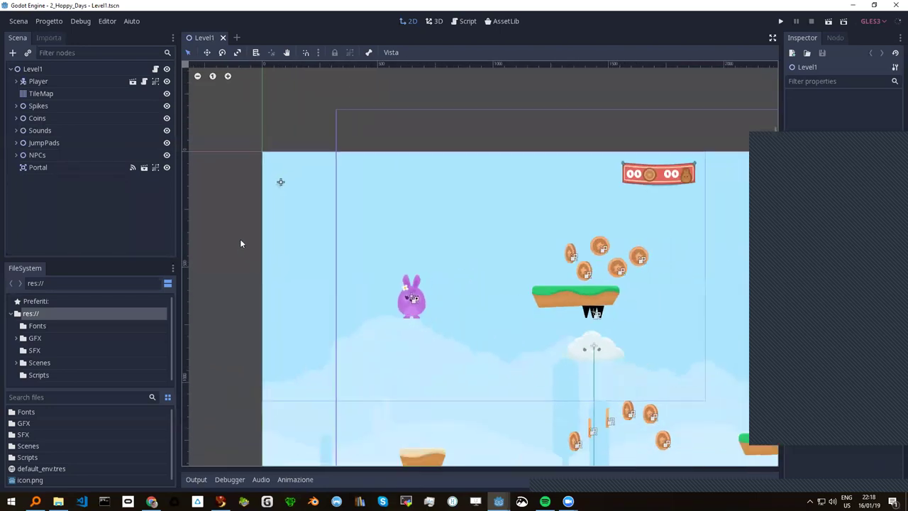
scroll(240, 244, down, 1)
scroll(239, 238, down, 1)
scroll(239, 237, down, 1)
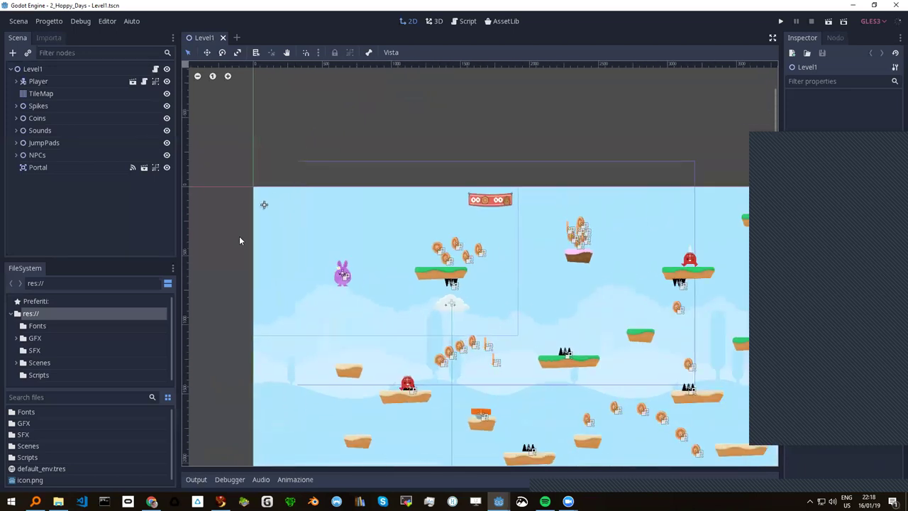
scroll(239, 235, down, 1)
scroll(239, 235, down, 1)
scroll(239, 240, down, 1)
scroll(239, 240, down, 2)
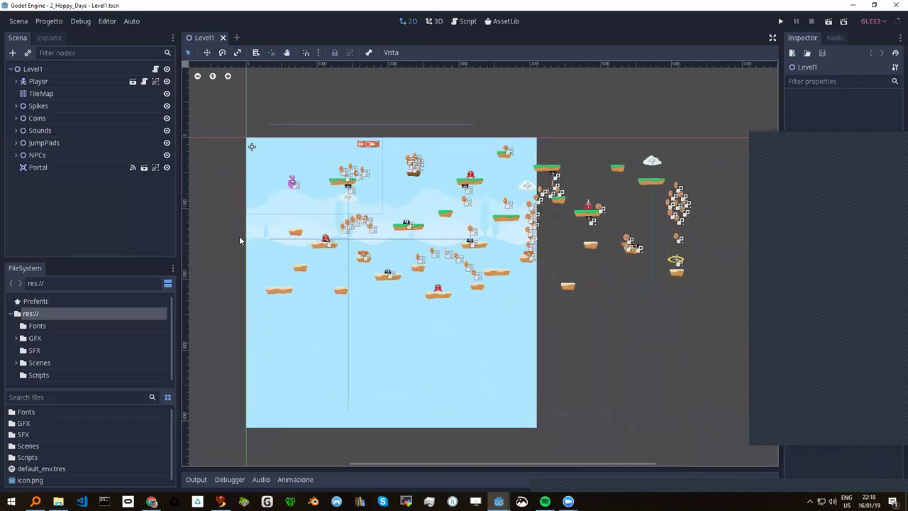
scroll(239, 240, down, 1)
scroll(239, 240, up, 1)
scroll(239, 240, up, 3)
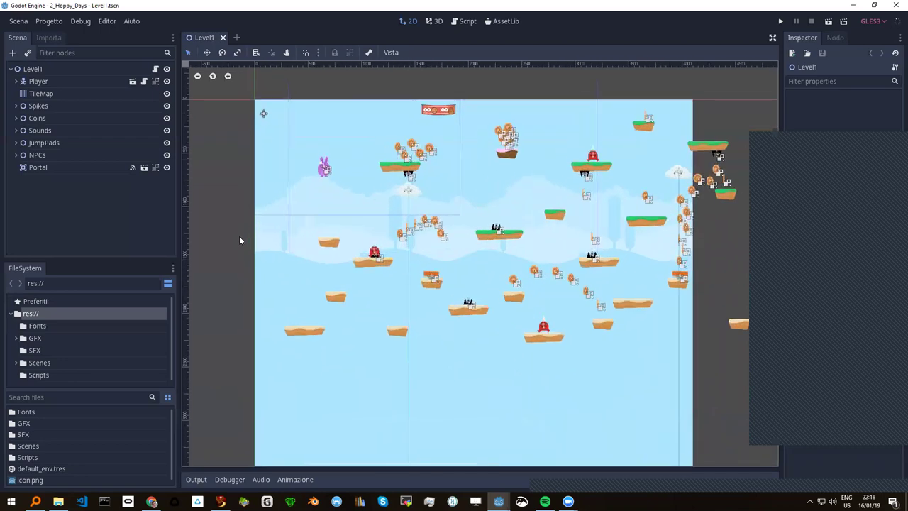
scroll(239, 239, up, 1)
scroll(239, 239, up, 1)
scroll(239, 235, up, 2)
scroll(239, 236, up, 2)
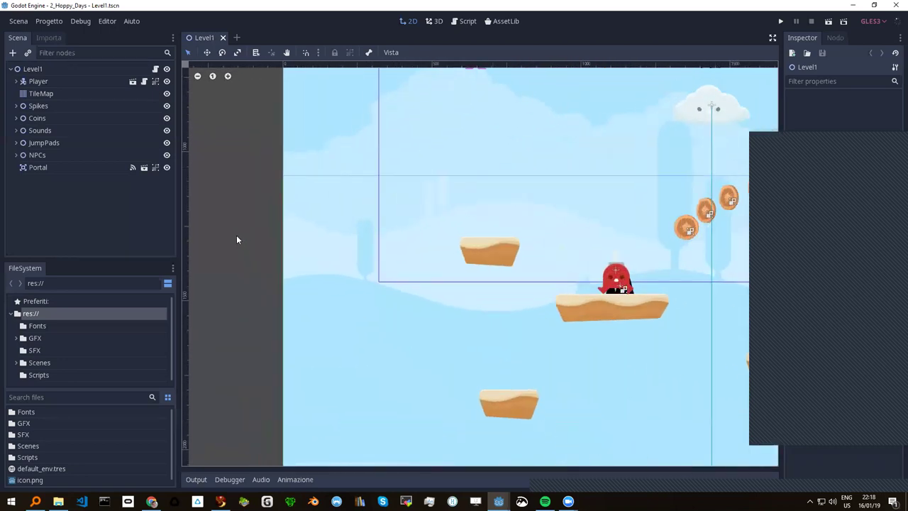
scroll(236, 235, up, 1)
scroll(238, 205, down, 1)
scroll(220, 204, down, 3)
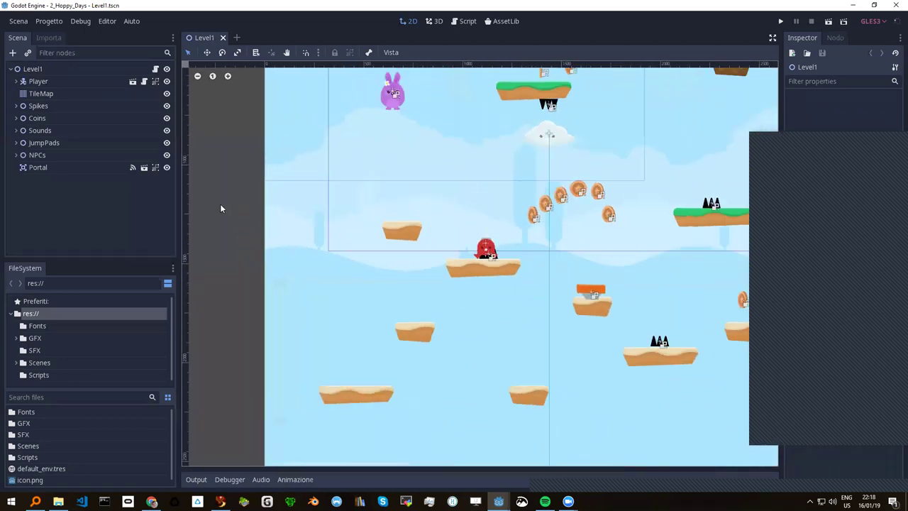
scroll(217, 205, down, 1)
scroll(217, 206, down, 1)
scroll(217, 204, down, 1)
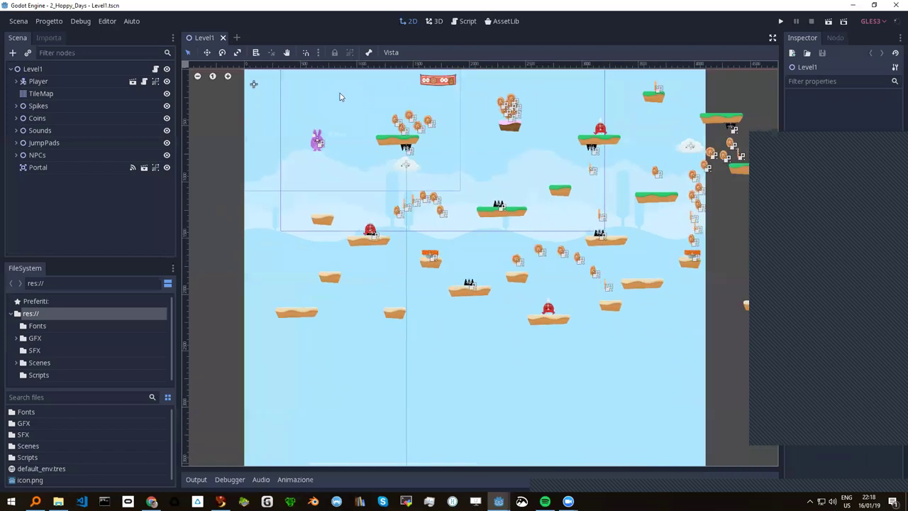
scroll(257, 85, down, 1)
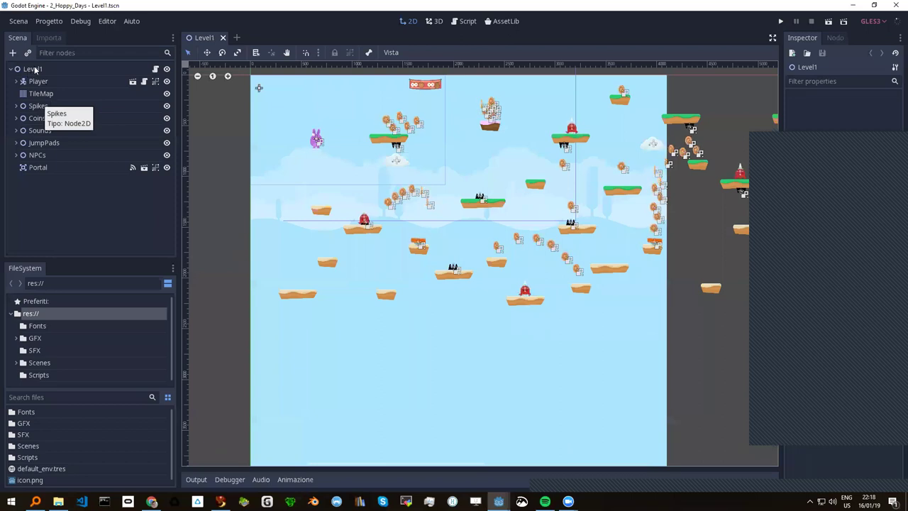
Inspect Level1, Player and Spikes, then expand Spikes and select a SpikesTop instance
click(34, 68)
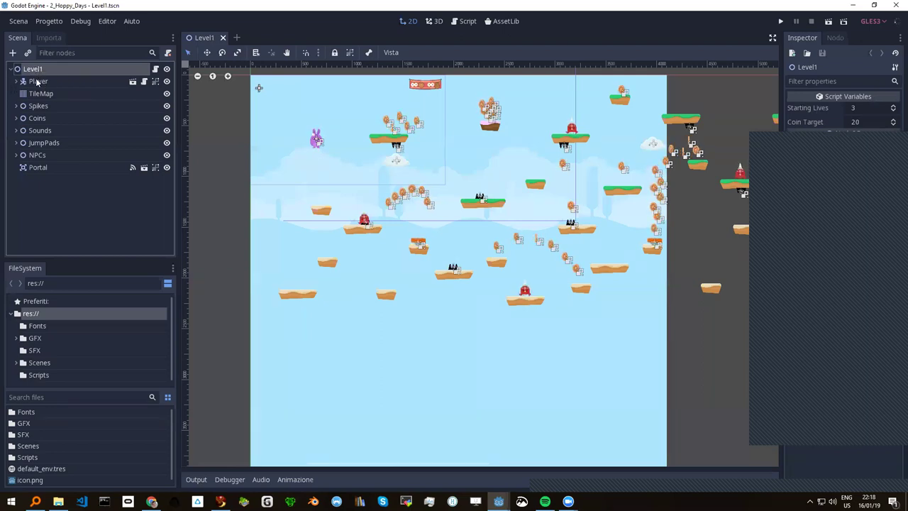
click(38, 82)
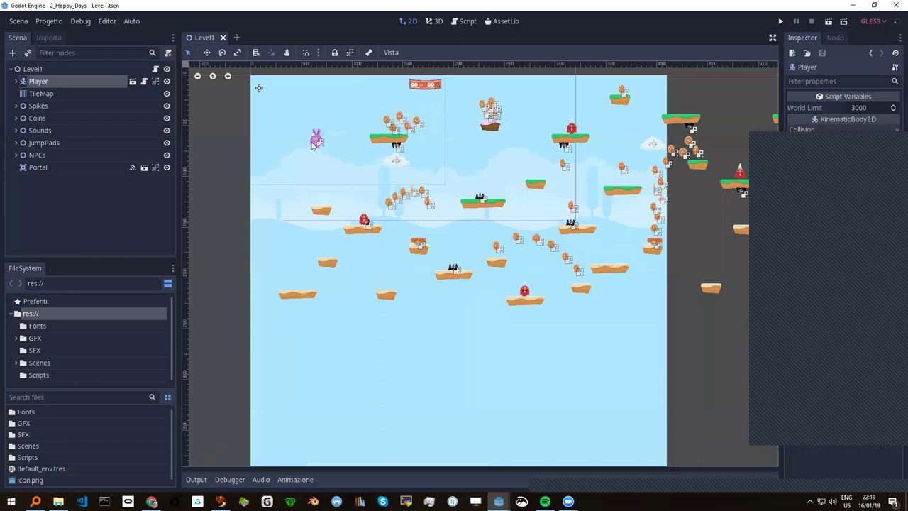
click(38, 107)
click(15, 106)
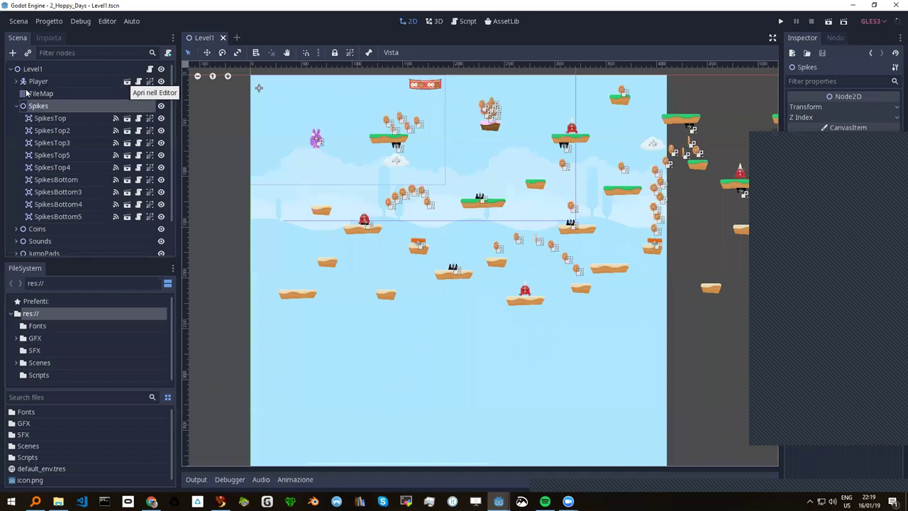
click(51, 119)
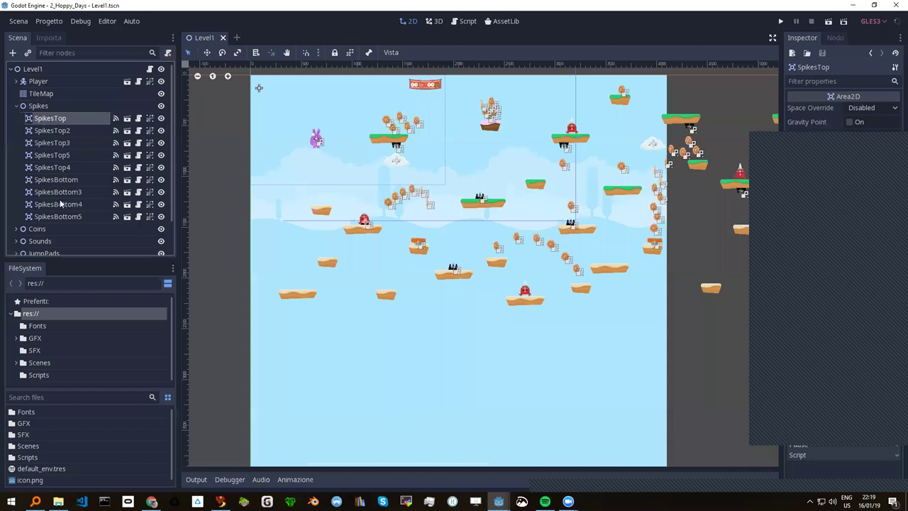
Open SpikesTop in its own tab, zoom to the spike sprite, view hazards.gd, then return to Level1
click(126, 120)
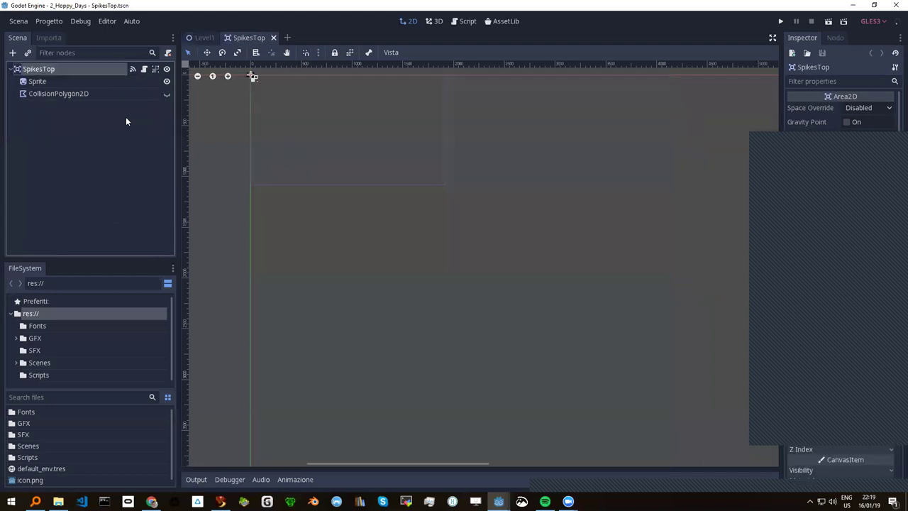
scroll(266, 144, up, 3)
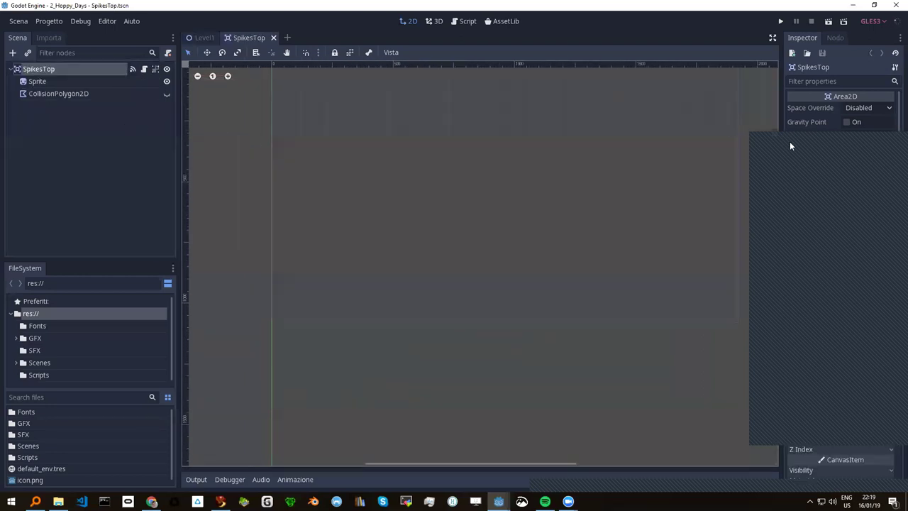
drag(775, 261, 716, 141)
scroll(359, 211, up, 1)
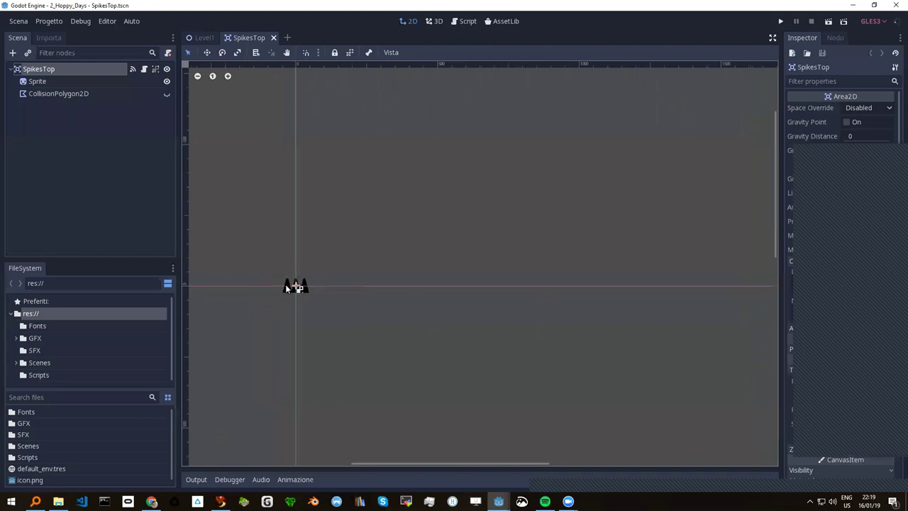
middle_drag(241, 302, 433, 253)
scroll(434, 254, up, 2)
scroll(430, 254, up, 2)
scroll(429, 254, up, 2)
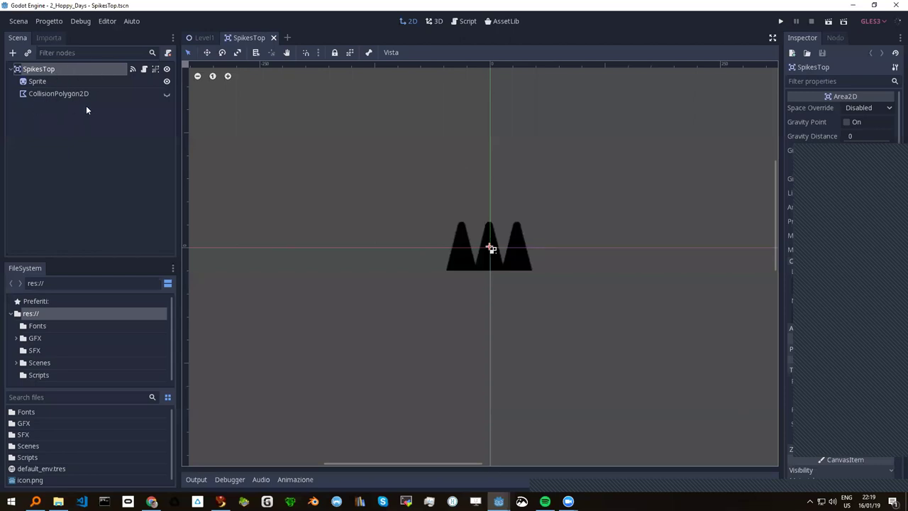
click(144, 70)
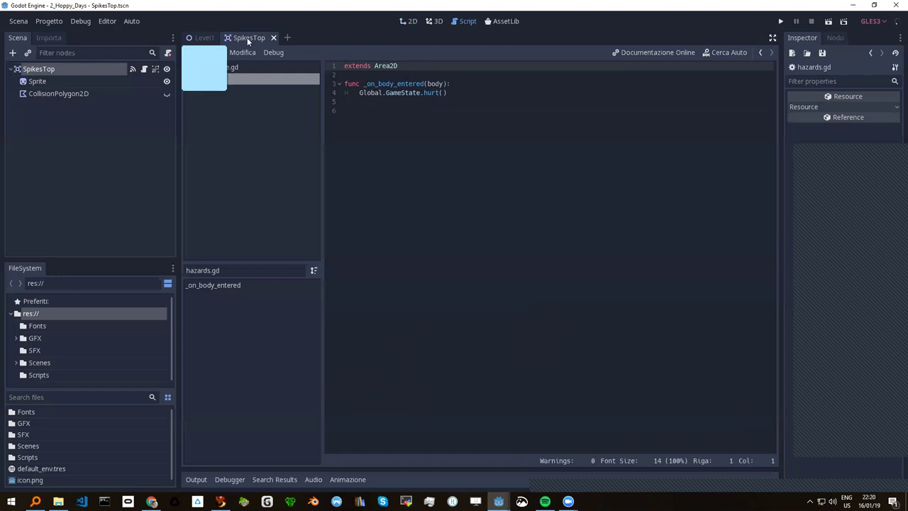
click(202, 40)
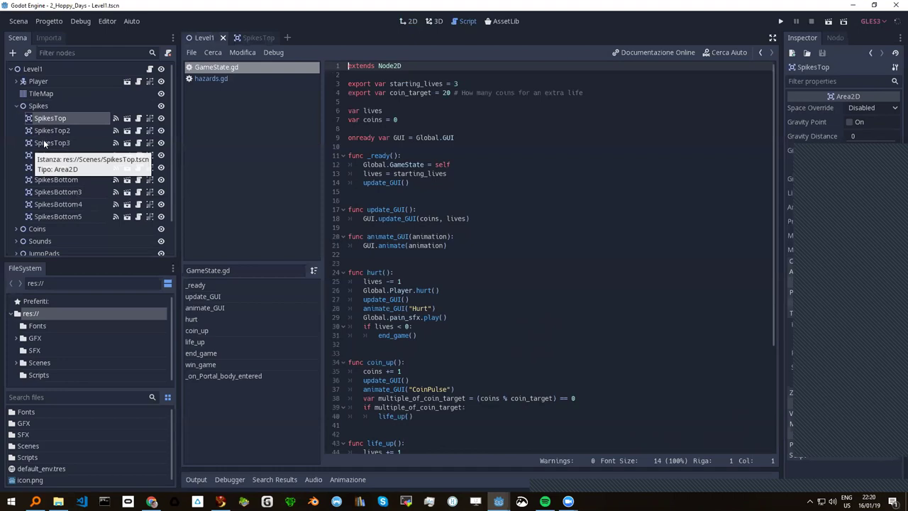
Collapse the Spikes node in Level1's scene tree and clear the node selection
click(16, 107)
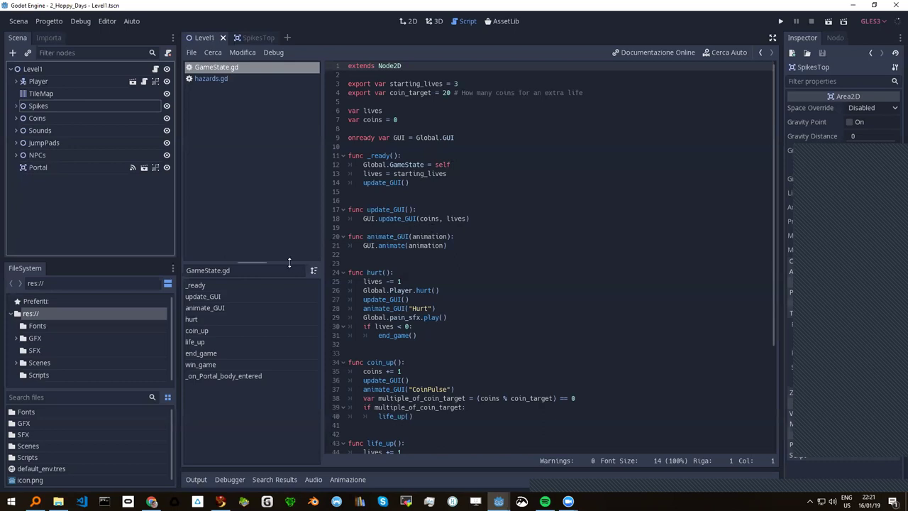
click(74, 217)
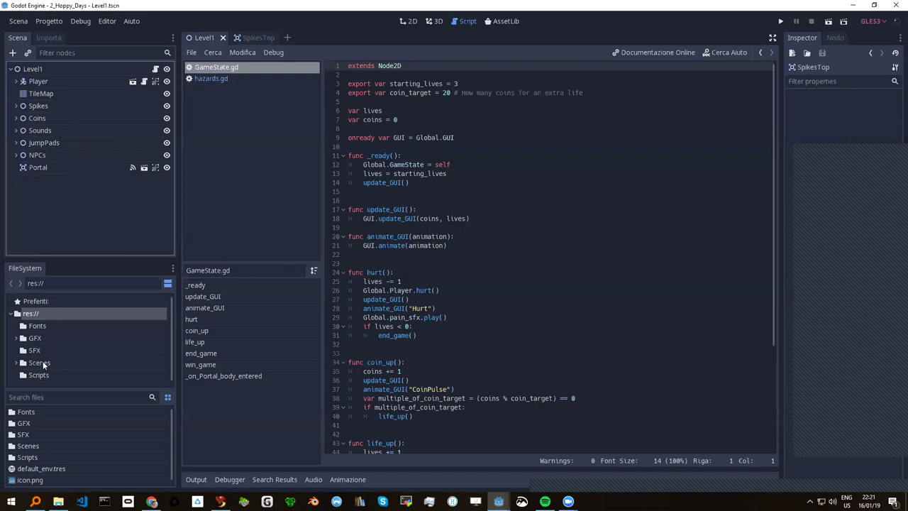
Expand the GFX folder in the FileSystem dock and scroll through its subfolders
click(16, 338)
scroll(168, 345, down, 2)
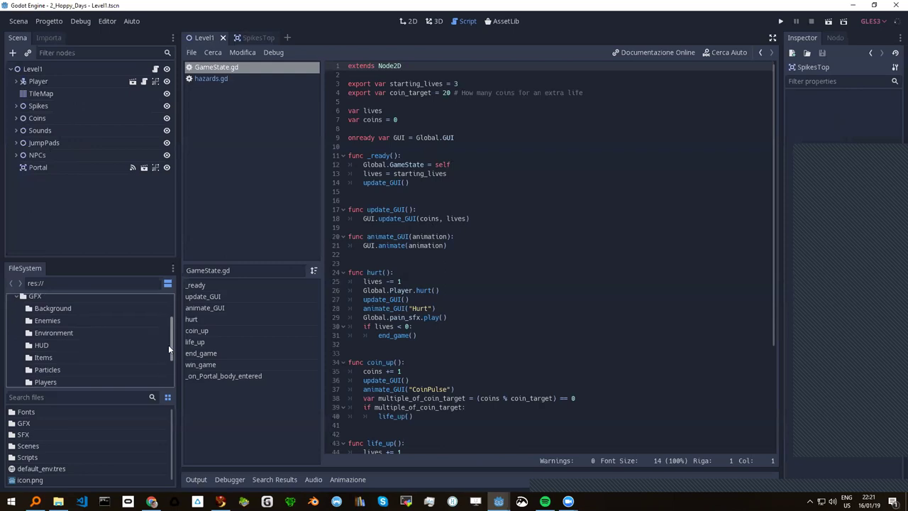
drag(168, 344, 169, 350)
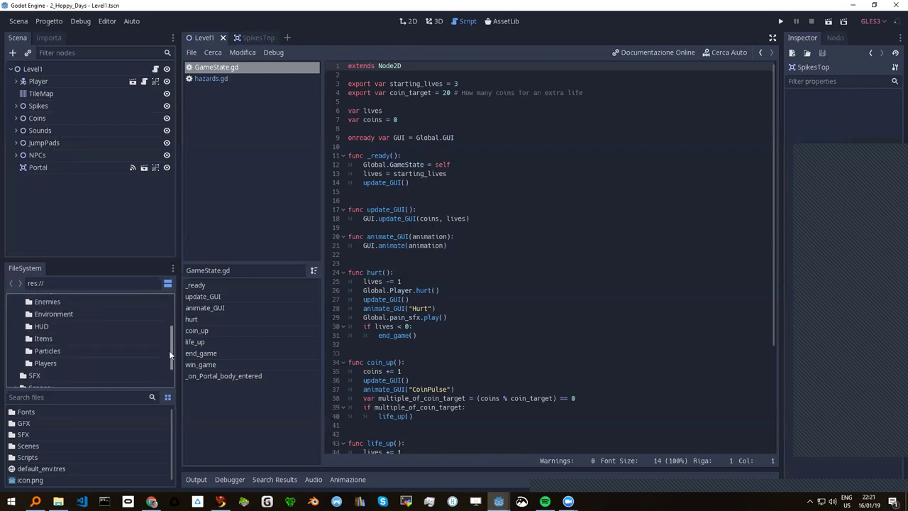
drag(169, 350, 168, 354)
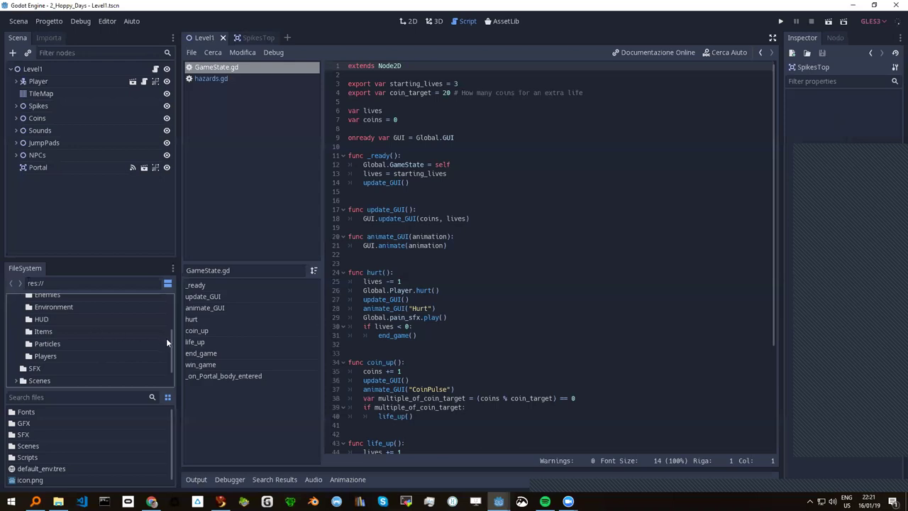
drag(173, 339, 174, 306)
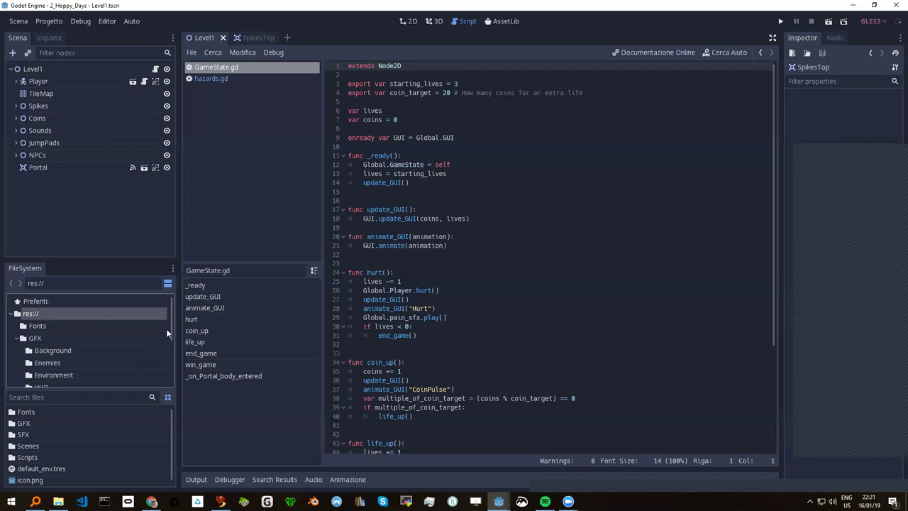
drag(171, 325, 171, 360)
scroll(78, 317, up, 3)
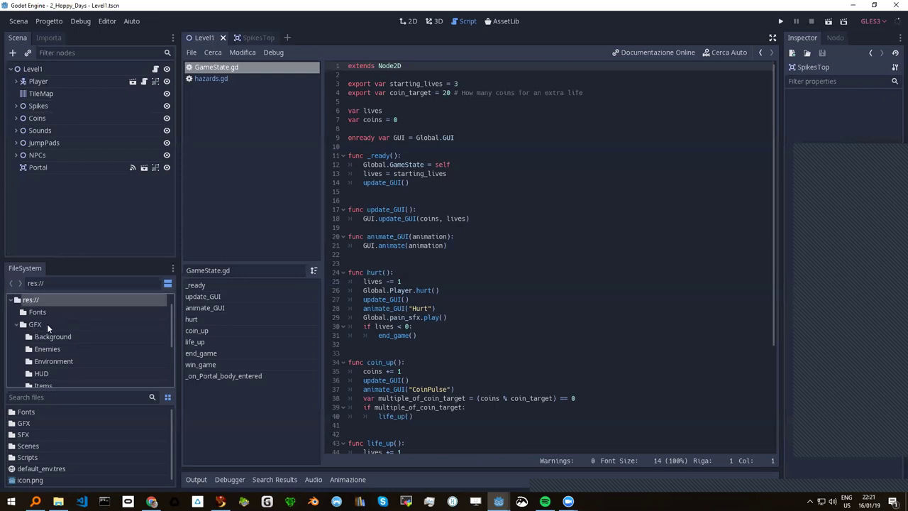
scroll(28, 336, down, 2)
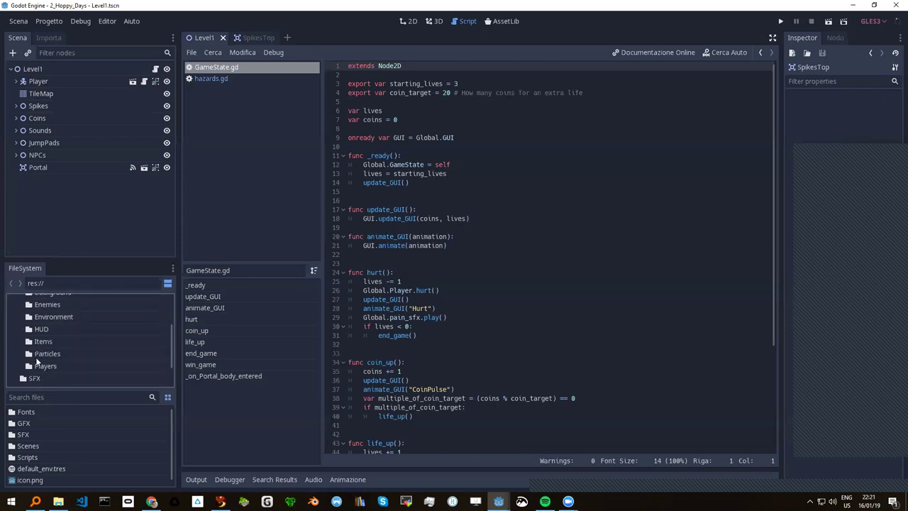
Open GFX/Players to list the bunny1 and bunny2 sprite images
click(43, 364)
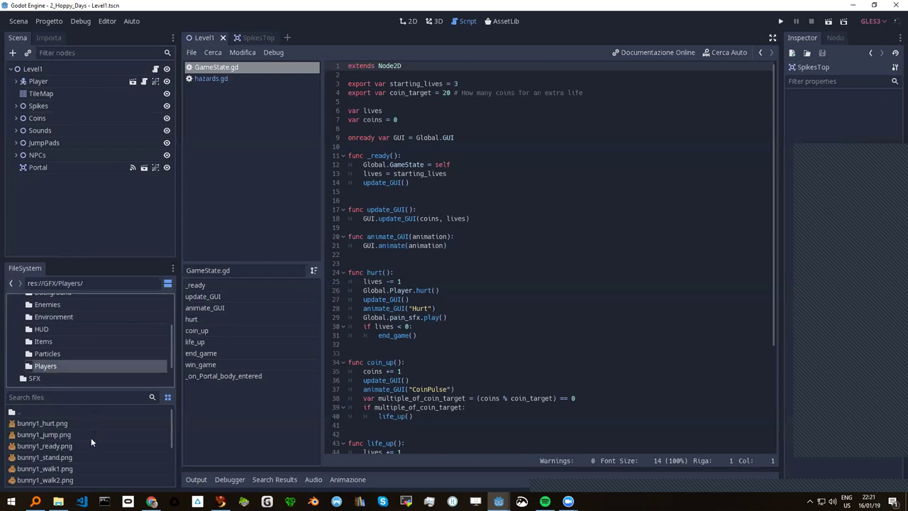
scroll(174, 439, down, 1)
drag(95, 389, 99, 328)
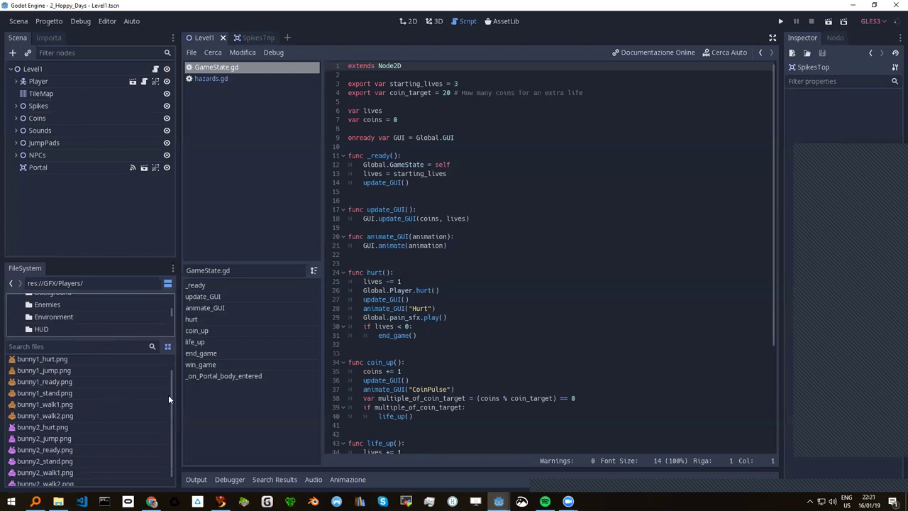
drag(170, 389, 173, 370)
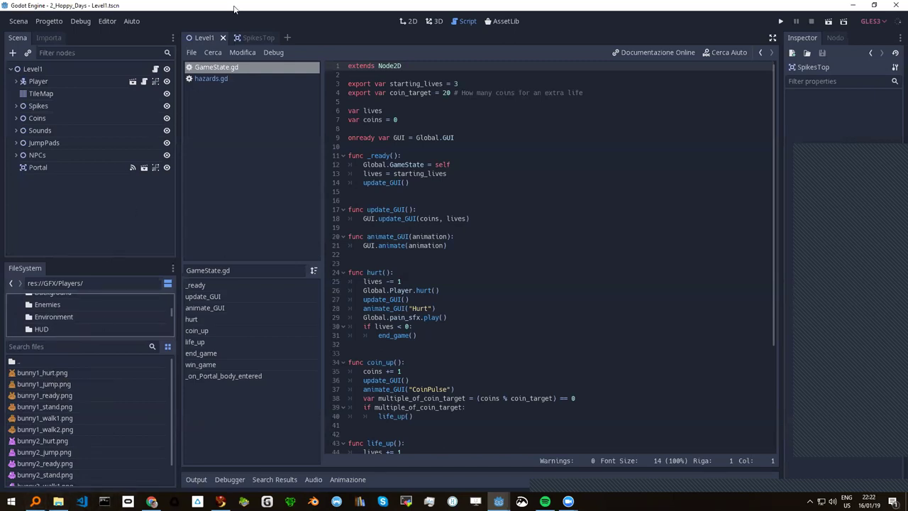
mouse_move(498, 500)
Quit to the Project List from the Progetto menu and confirm with Sì
click(45, 24)
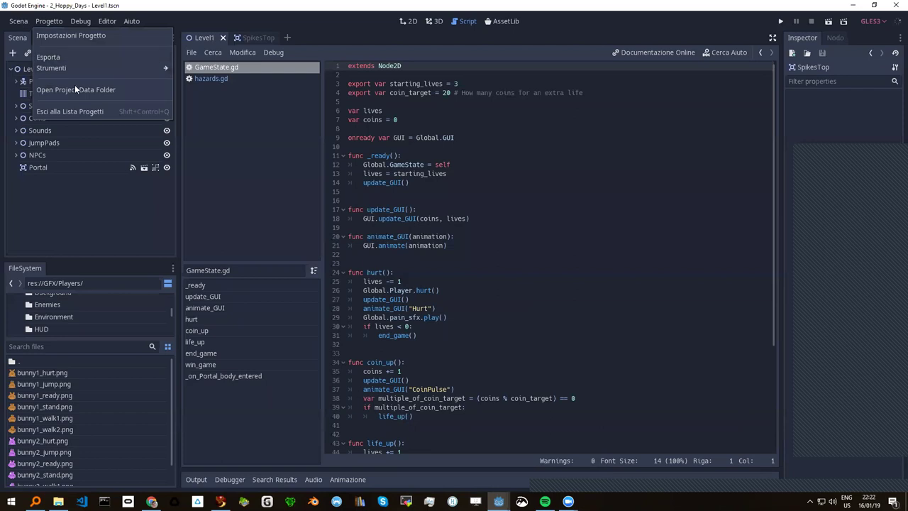
click(75, 112)
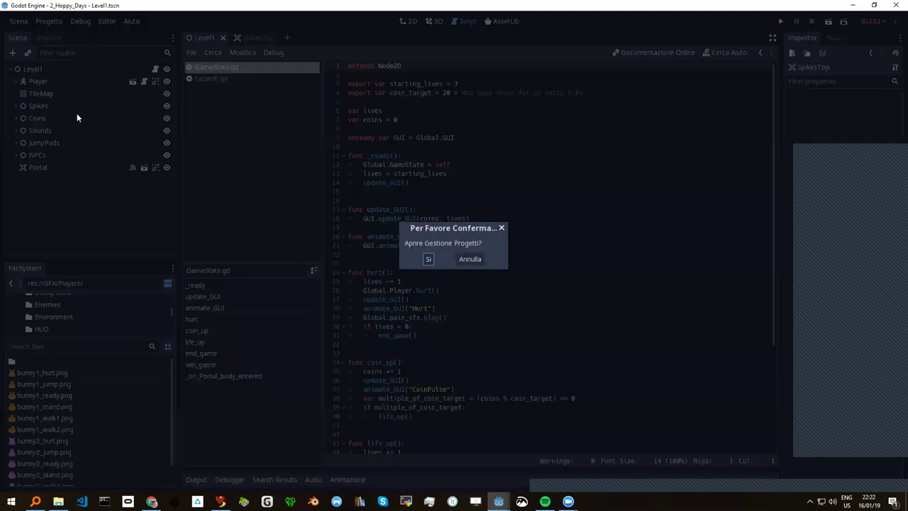
click(425, 258)
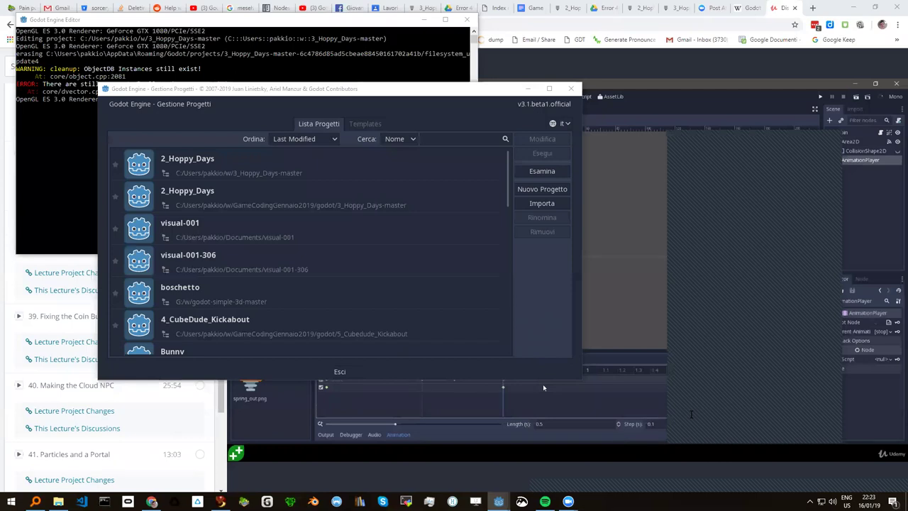
Open the empty godot-edu3d project, then launch File Explorer from the taskbar
mouse_move(533, 206)
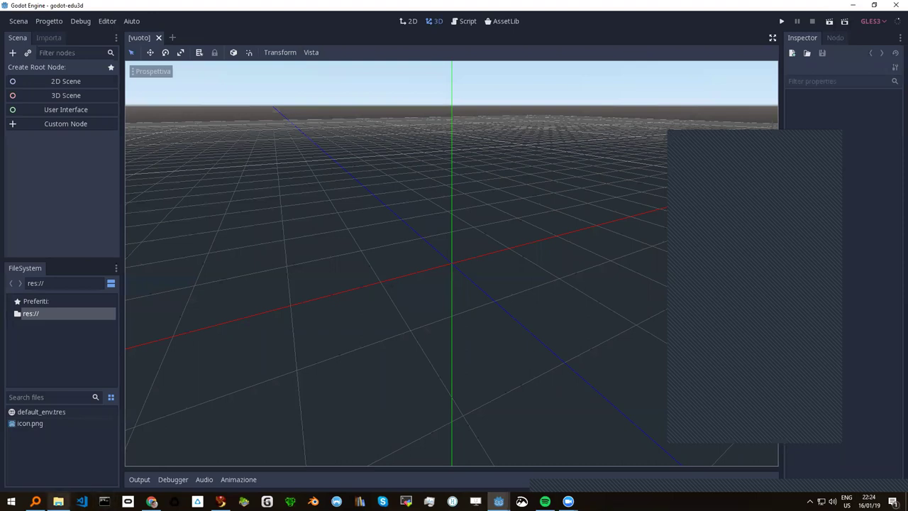
click(58, 501)
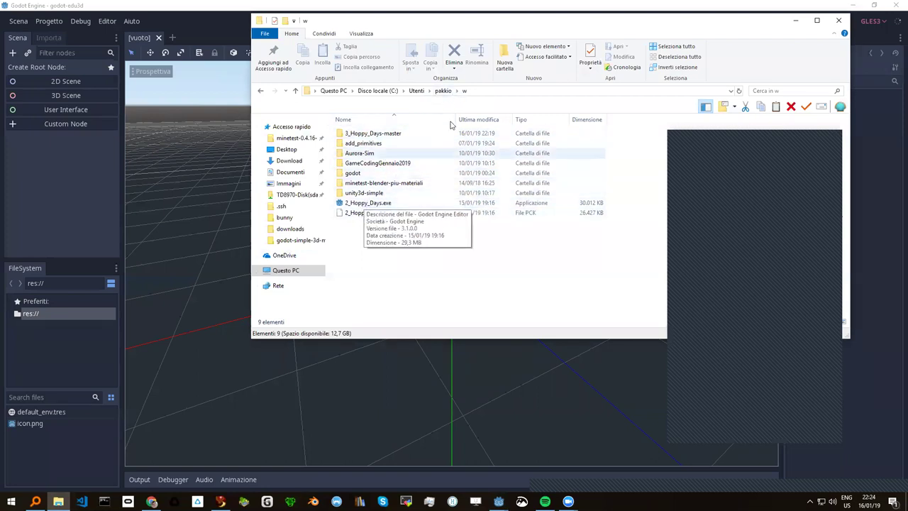
Paste the godot-edu3d project path into Explorer's address bar and go there
click(488, 90)
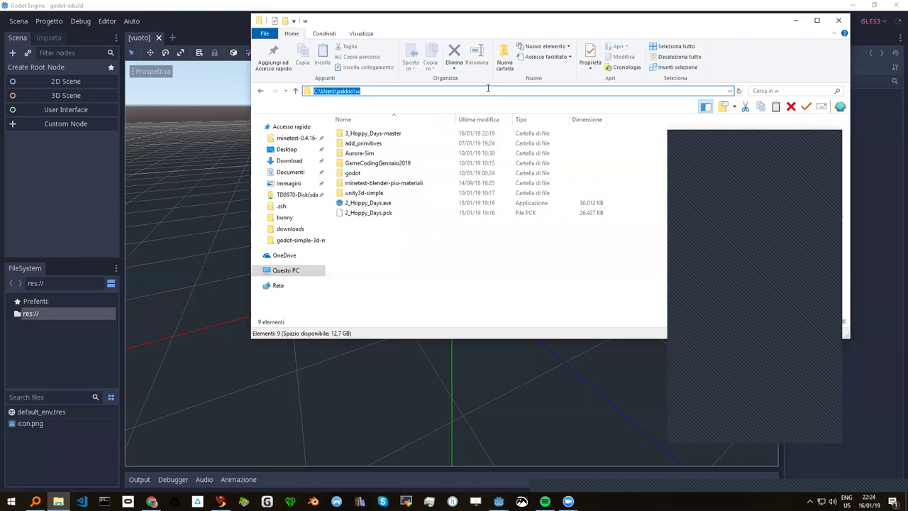
text(C:/Users/pakkio/Documents/godot-edu3d)
key(Return)
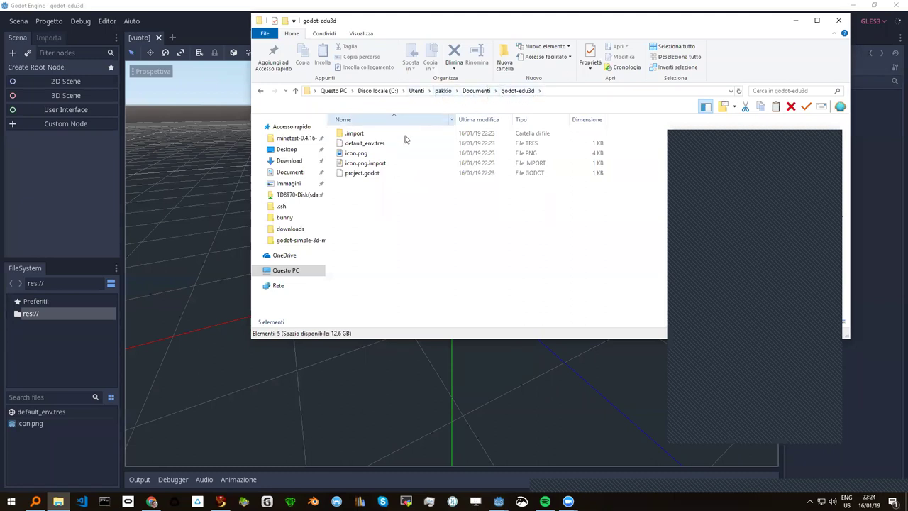
Inspect icon.png, project.godot and default_env.tres, then minimize the Explorer window
click(364, 157)
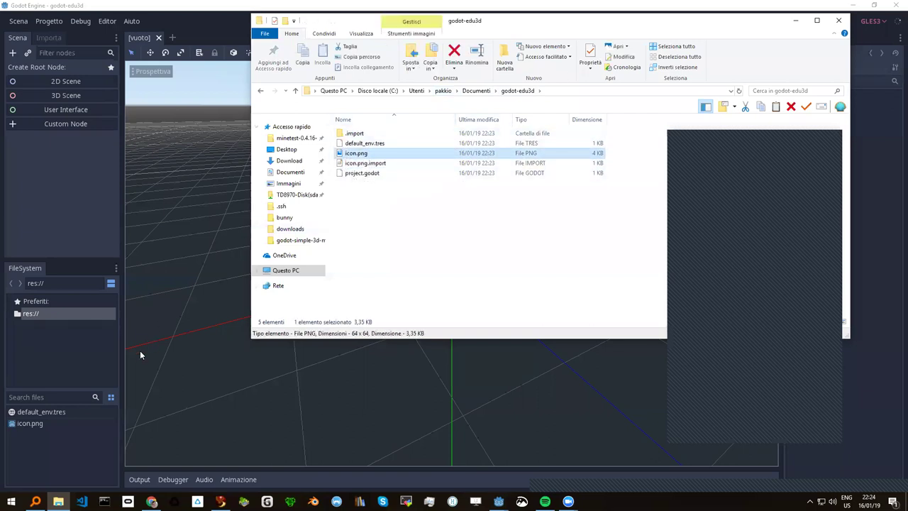
click(365, 175)
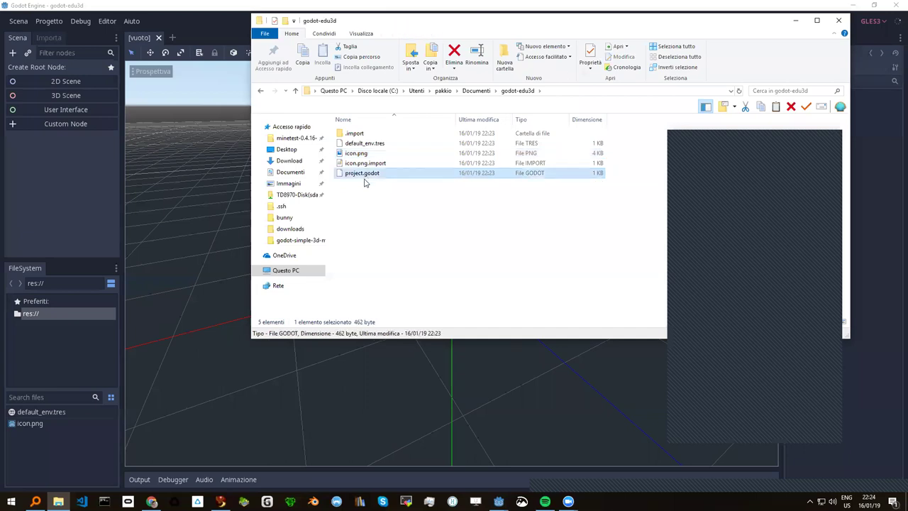
click(364, 144)
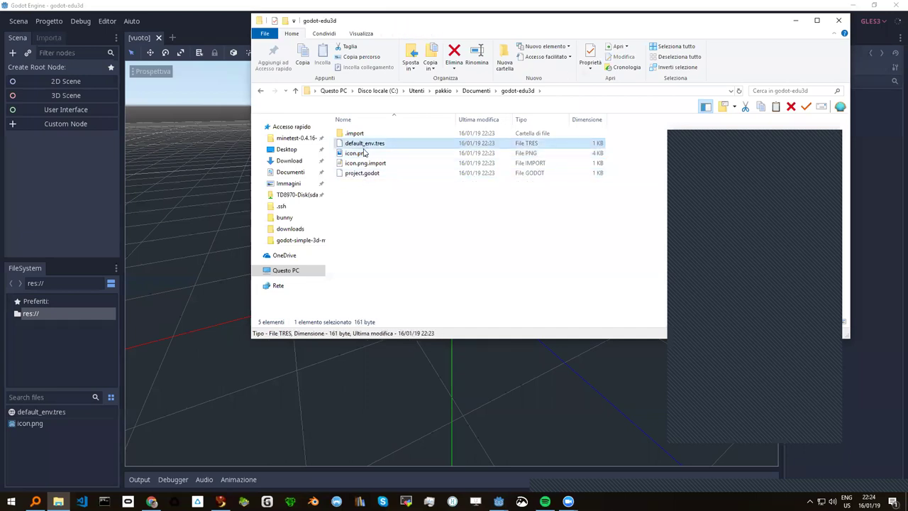
click(364, 214)
drag(391, 30, 311, 50)
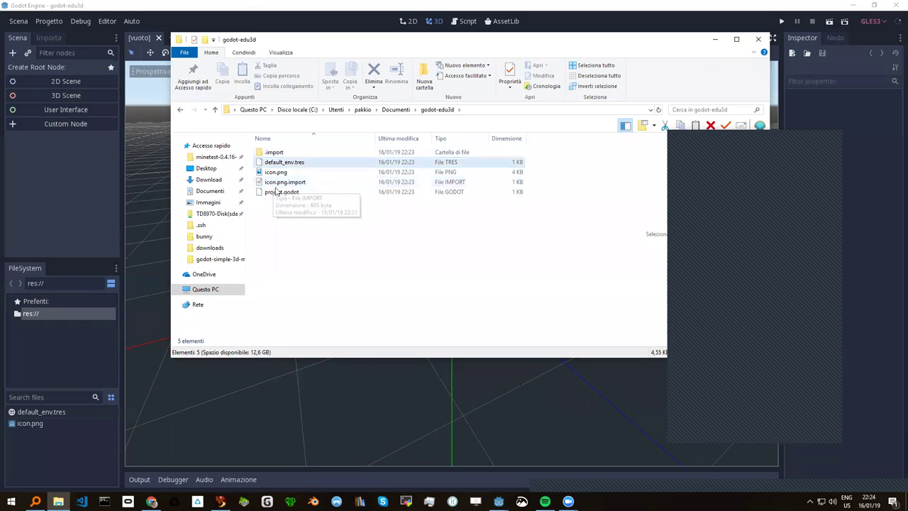
click(286, 175)
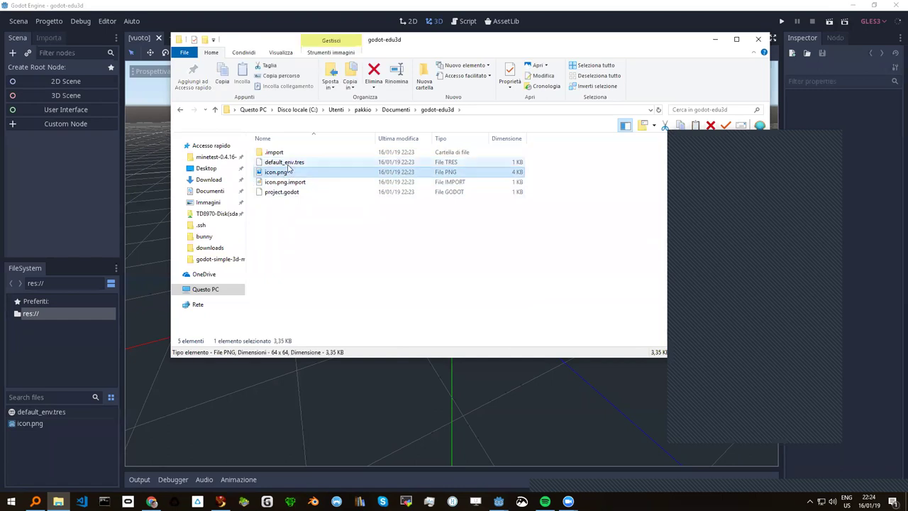
click(716, 41)
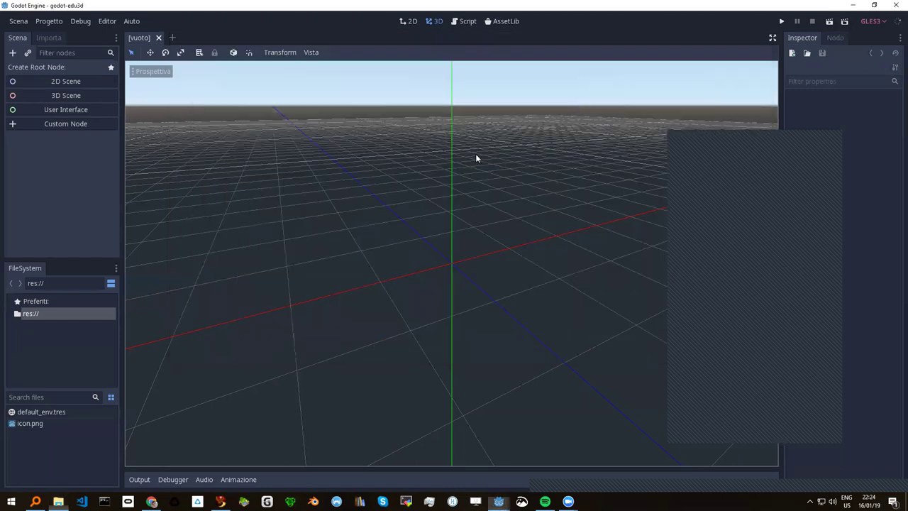
Switch the FileSystem dock to thumbnail view and the editor to the 2D workspace
click(112, 398)
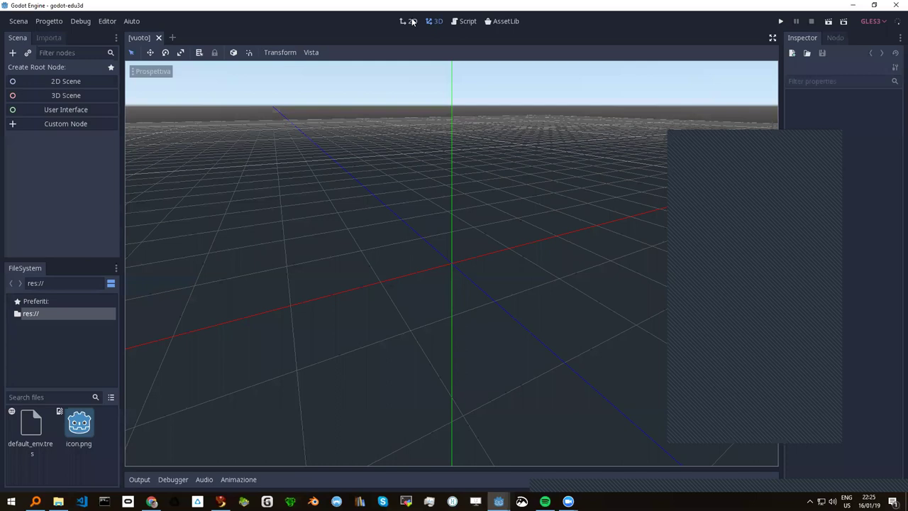
click(411, 22)
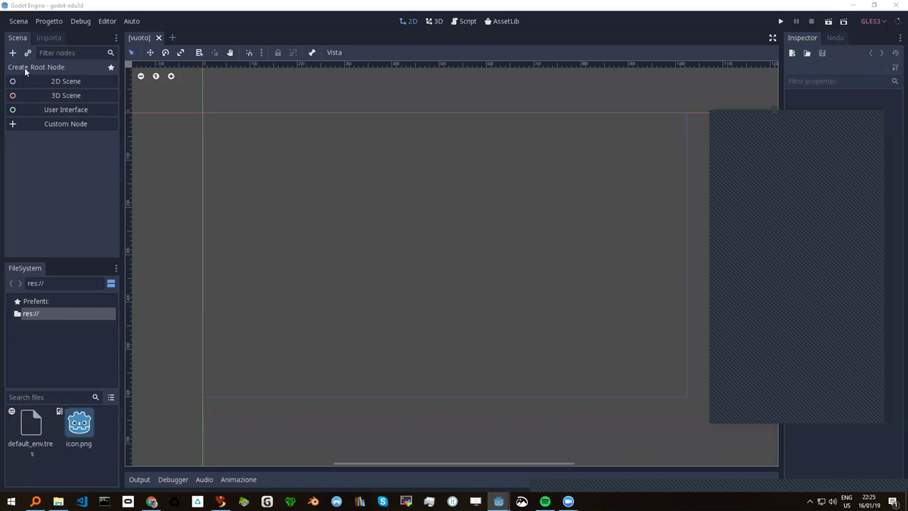
Create a Node2D root for the 2D scene and rename it ScenaPrincipale
click(59, 83)
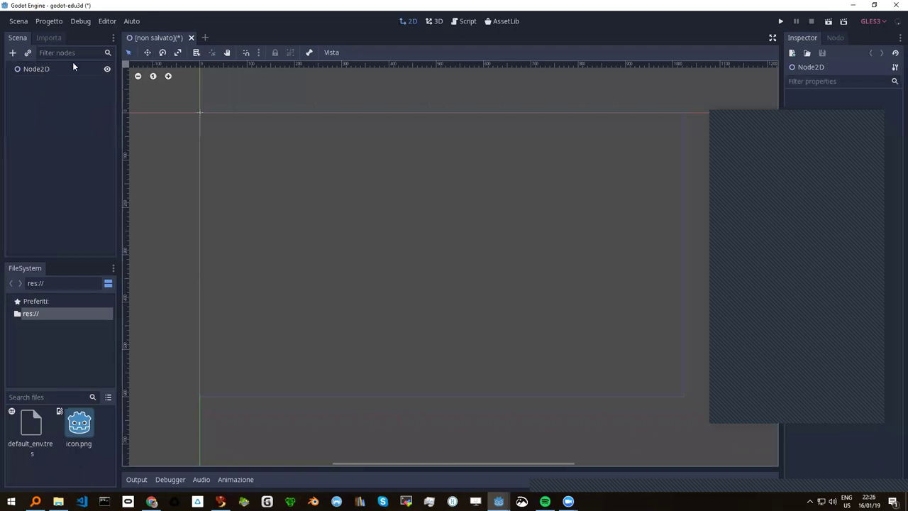
click(39, 69)
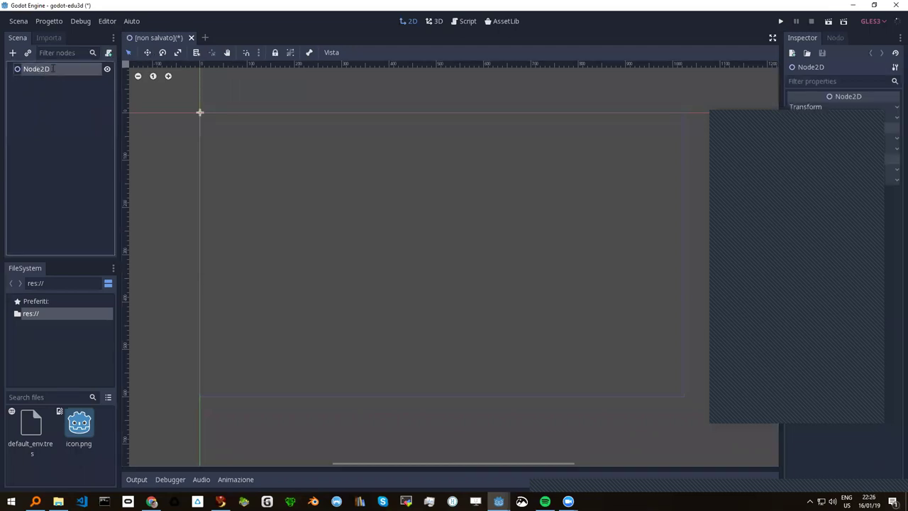
click(54, 69)
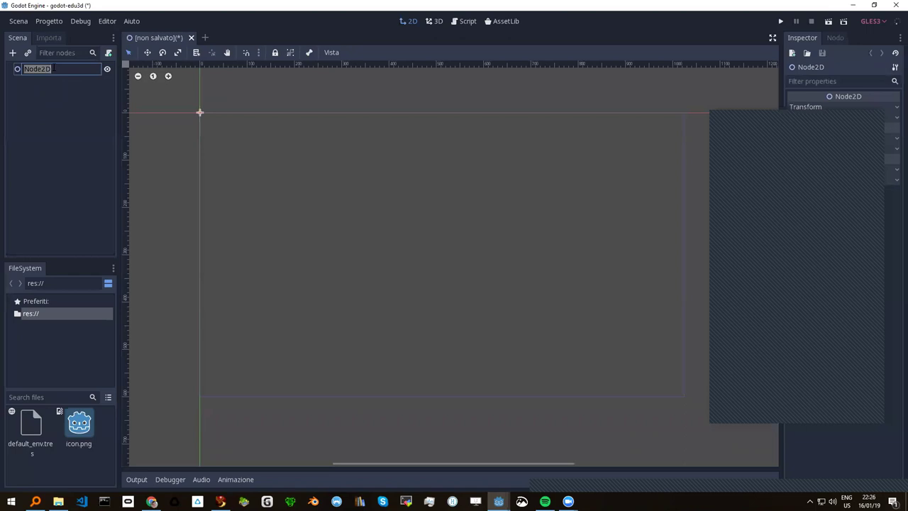
text(ScenaPrincipale)
text(Scena)
key(Return)
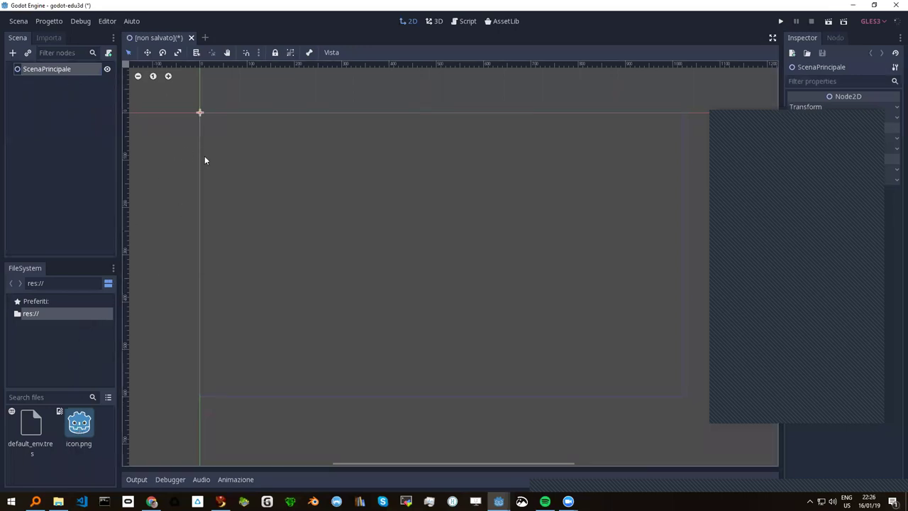
Drop icon.png into the 2D viewport as a sprite and drag it into place
mouse_move(79, 426)
mouse_down()
mouse_move(277, 199)
mouse_move(149, 359)
mouse_move(295, 172)
mouse_up()
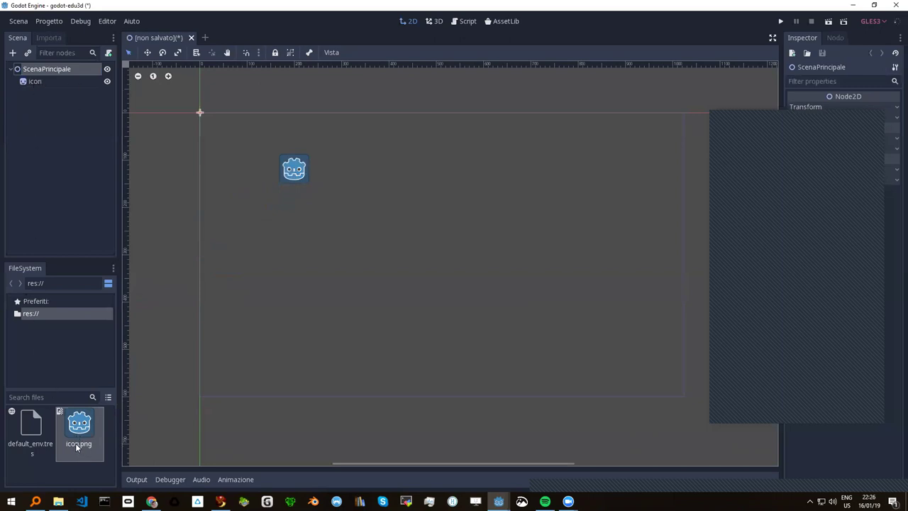
drag(286, 164, 300, 174)
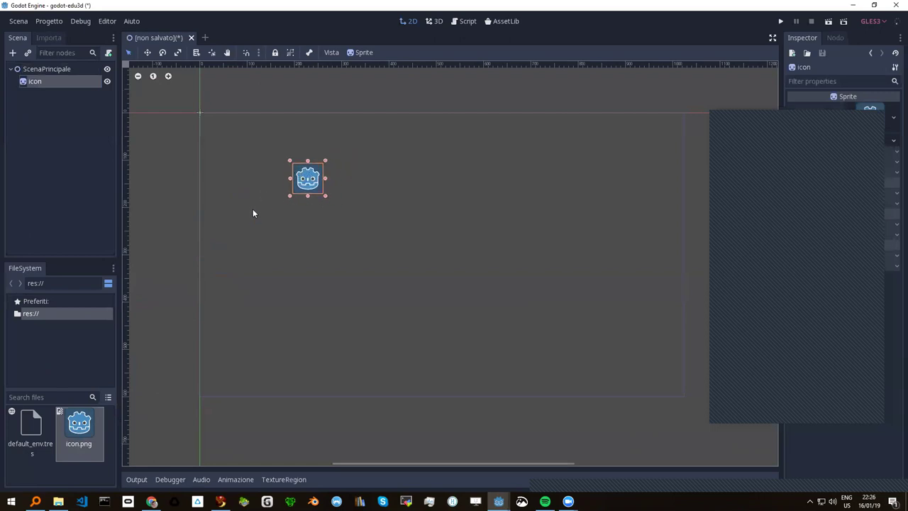
Nudge the icon sprite down-right, then select the ScenaPrincipale root node
drag(312, 183, 323, 194)
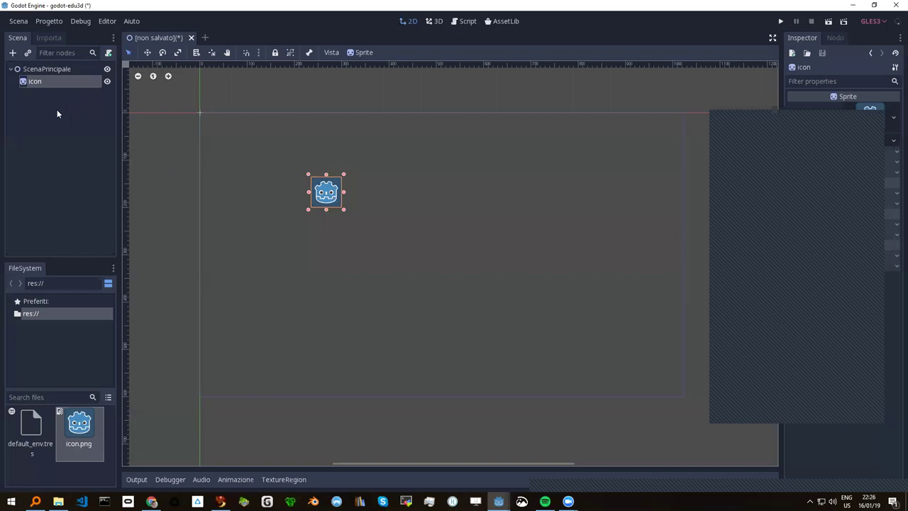
click(47, 68)
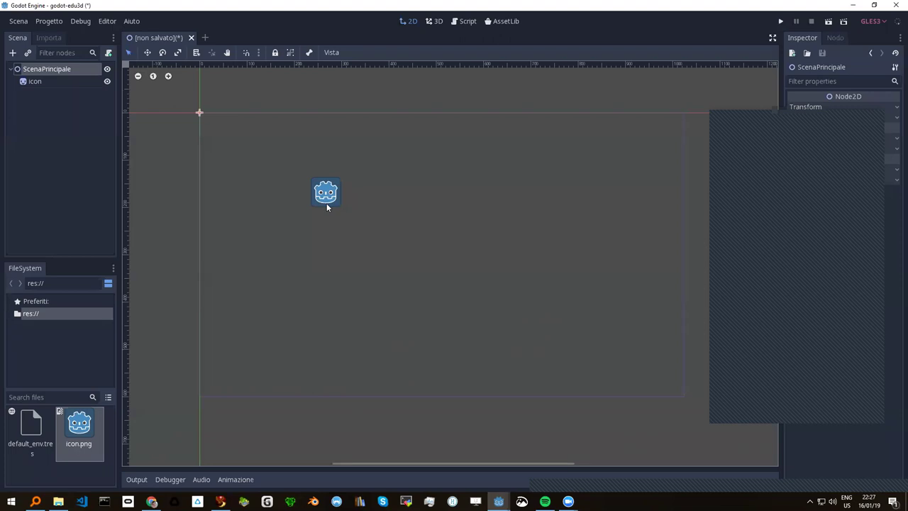
Fine-tune the icon sprite's position on the 2D canvas with several small drags
key(Left)
key(Left)
key(Left)
key(Left)
key(Left)
key(Left)
key(Left)
drag(321, 195, 296, 189)
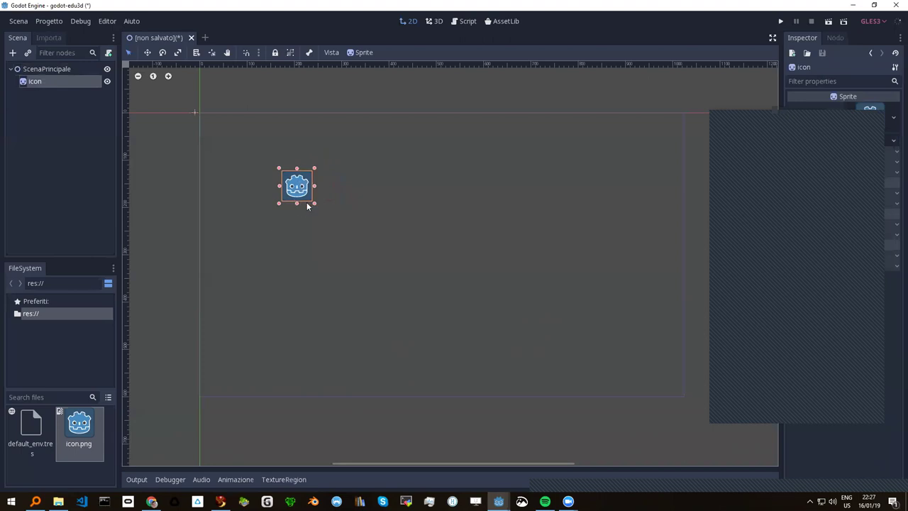
drag(297, 186, 302, 186)
drag(293, 186, 300, 183)
drag(309, 187, 296, 183)
drag(290, 188, 298, 183)
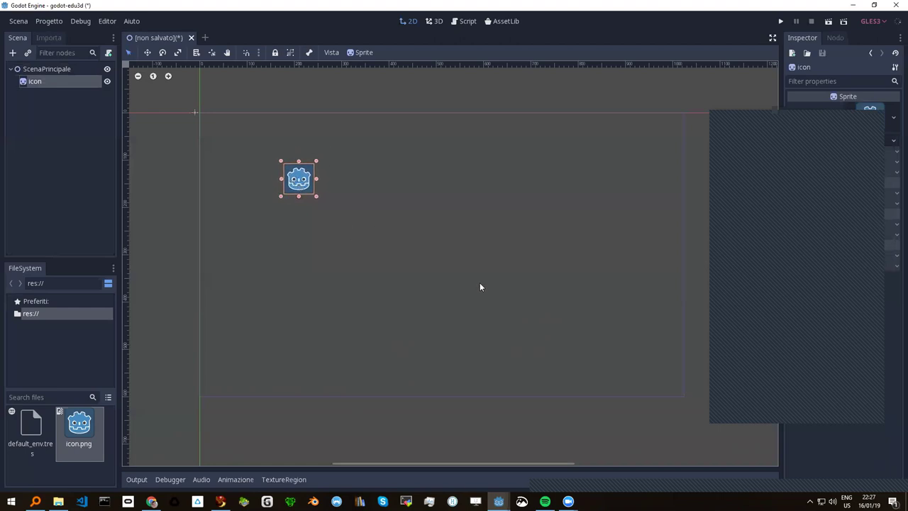
click(735, 398)
Duplicate the icon sprite into icon2 and drag the two sprites apart so icon2 sits right of icon
right_click(44, 79)
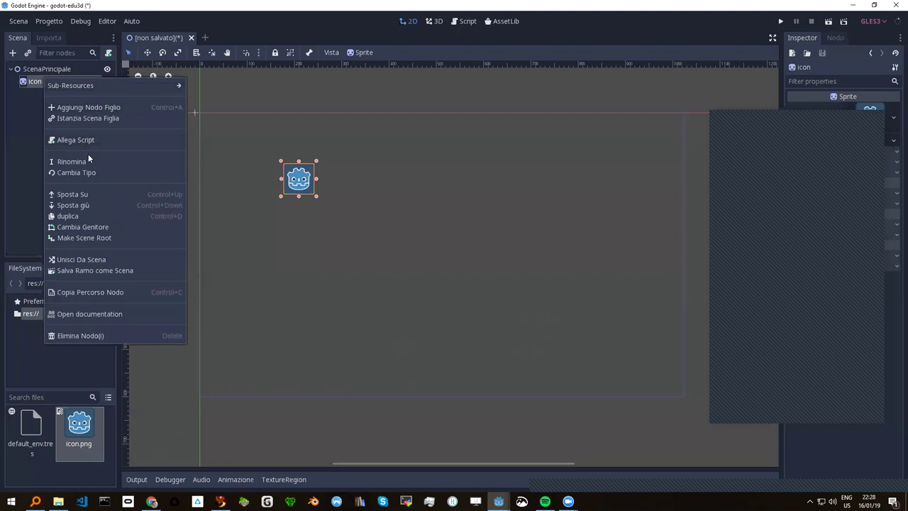
click(88, 216)
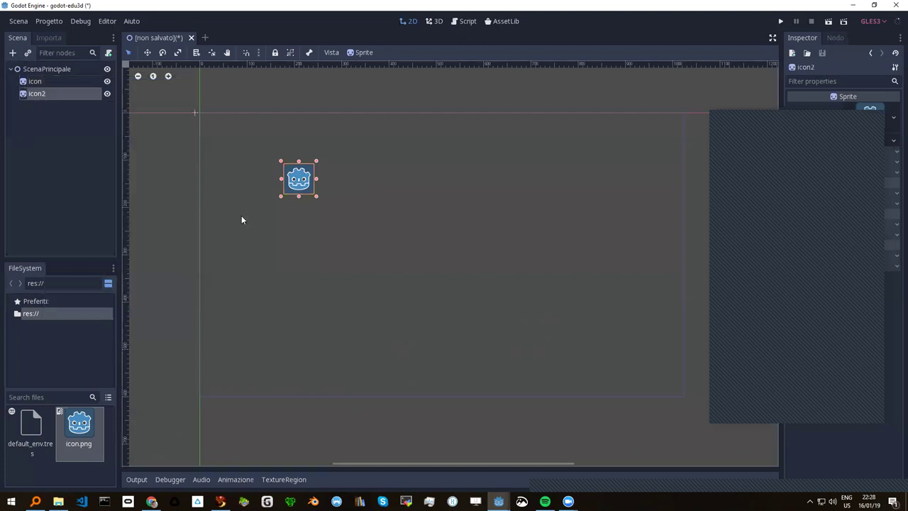
drag(299, 181, 374, 186)
mouse_move(299, 179)
mouse_down()
mouse_move(304, 206)
mouse_move(305, 186)
mouse_up()
drag(373, 186, 391, 186)
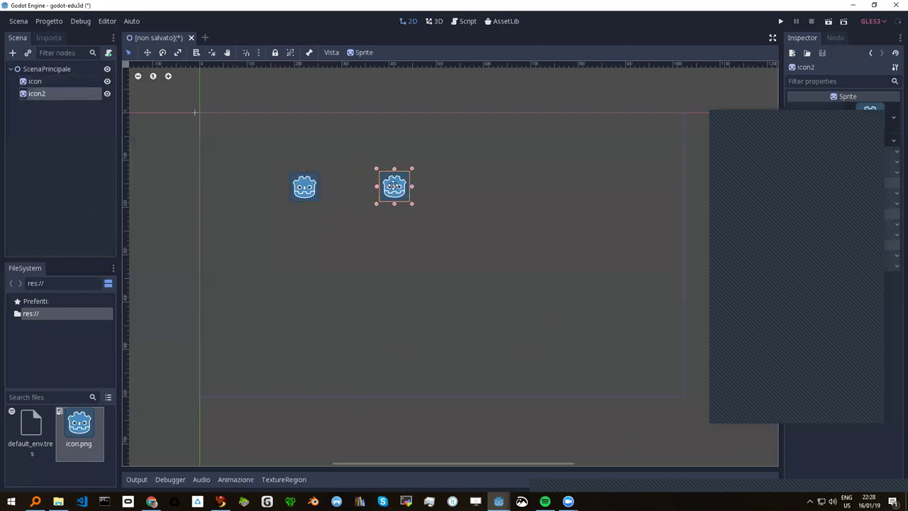
mouse_move(295, 193)
mouse_down()
mouse_move(338, 177)
mouse_move(345, 149)
mouse_move(357, 146)
mouse_move(379, 172)
mouse_move(365, 158)
mouse_move(371, 172)
mouse_move(356, 169)
mouse_move(375, 182)
mouse_move(360, 179)
mouse_move(360, 194)
mouse_up()
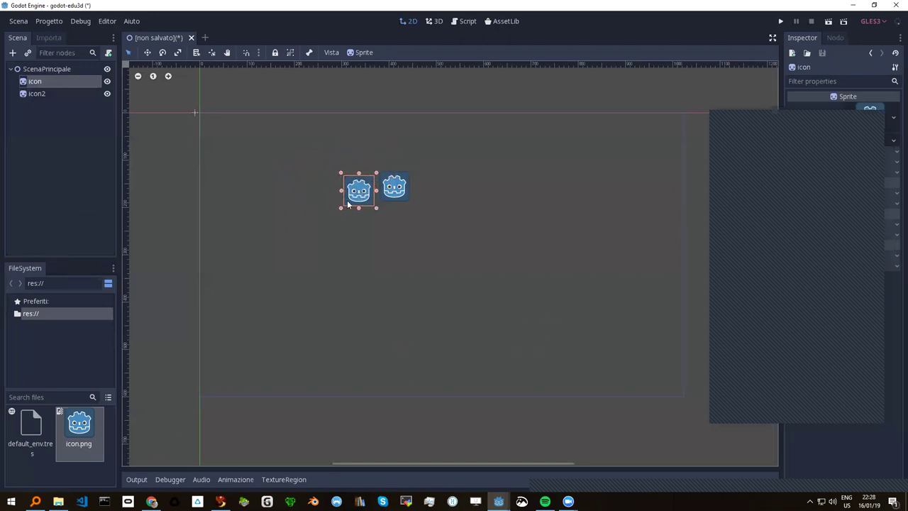
drag(350, 197, 313, 187)
drag(310, 186, 318, 184)
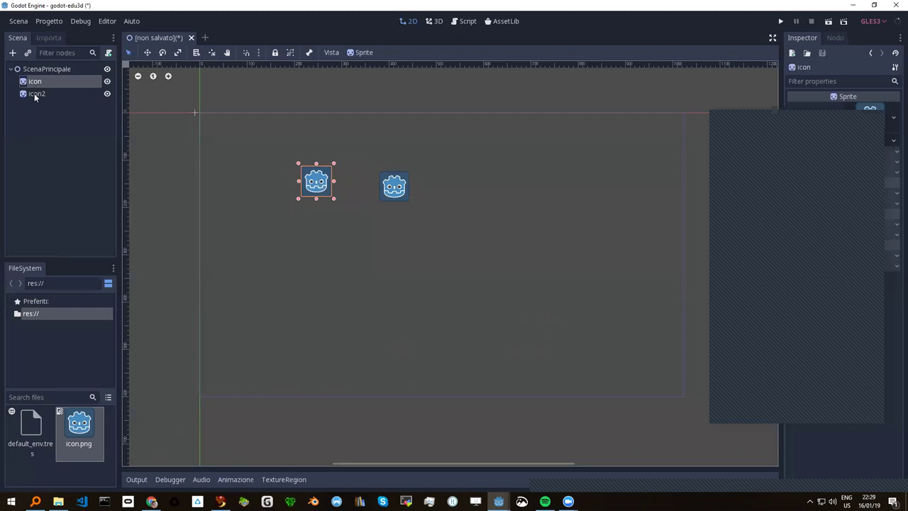
click(37, 69)
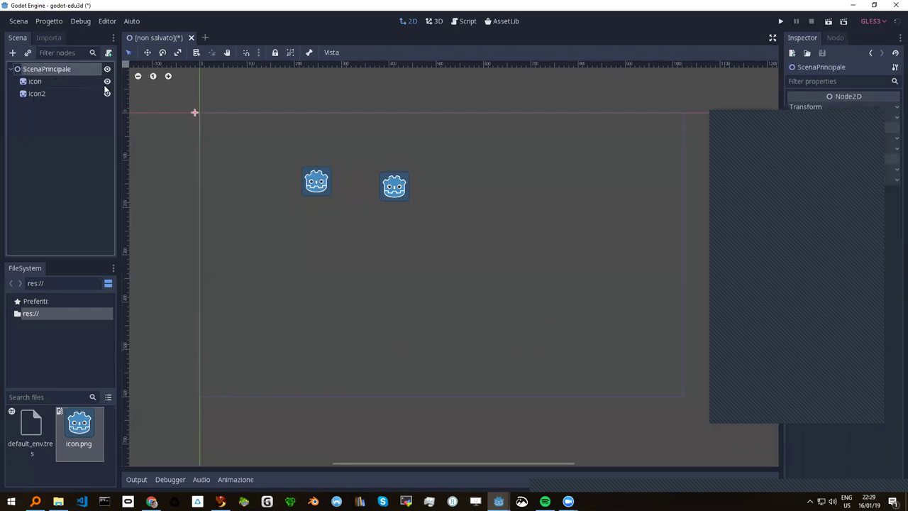
Add a CollisionShape2D child under ScenaPrincipale by searching 'collisione'
right_click(44, 70)
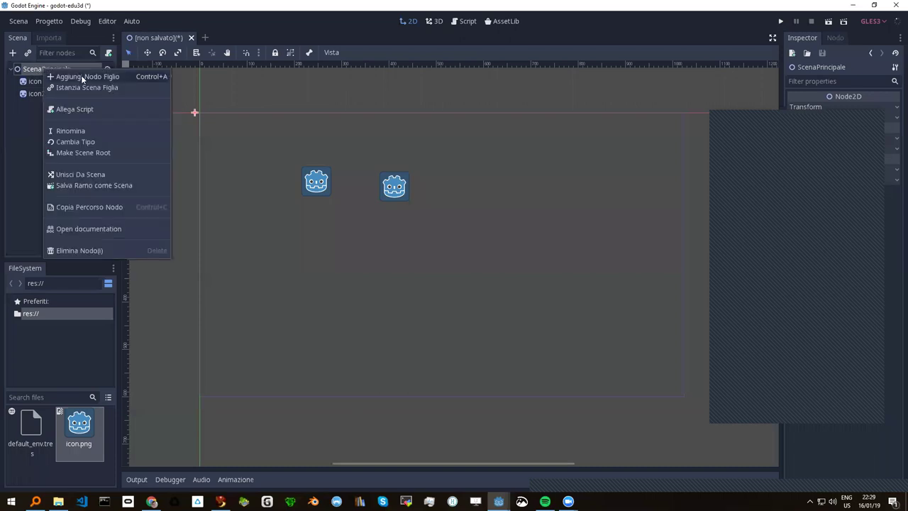
click(81, 75)
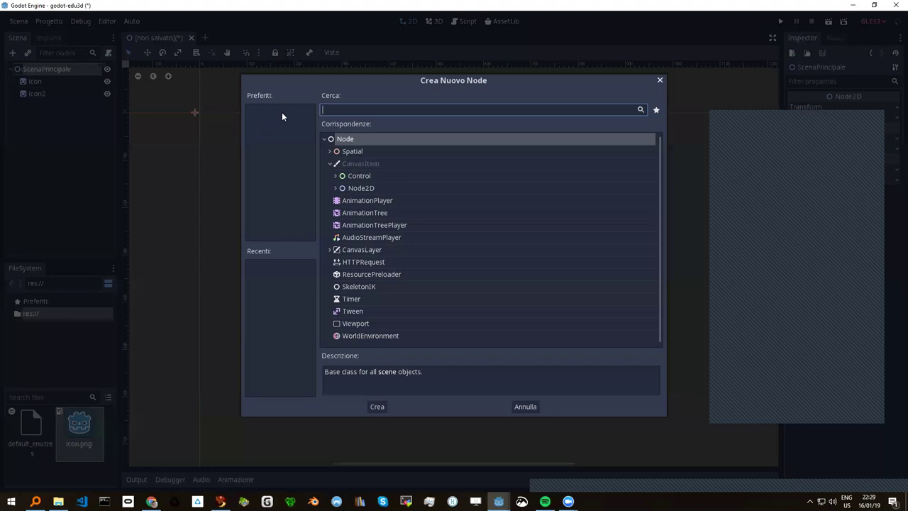
text(collisione)
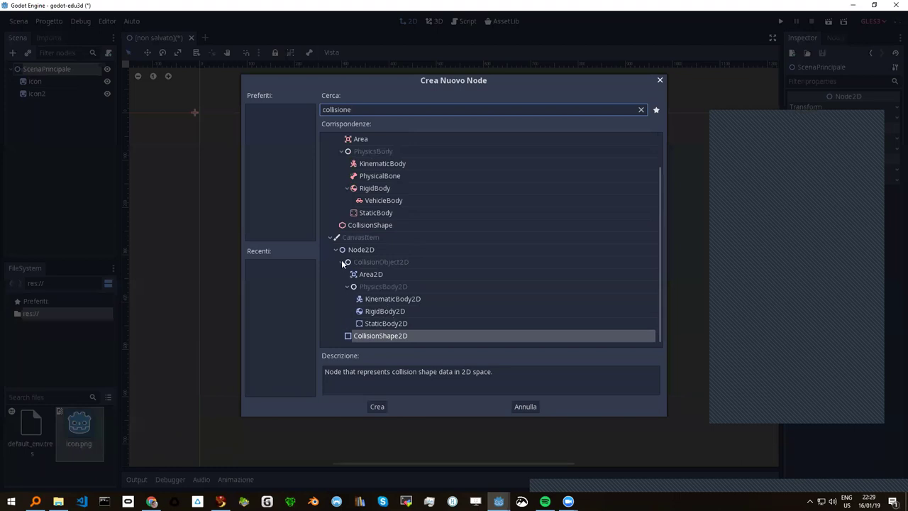
double_click(370, 336)
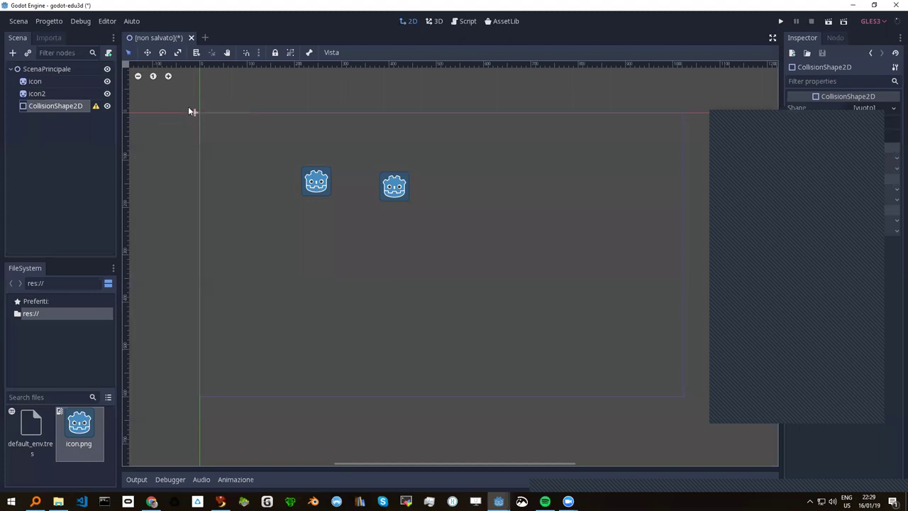
Undo an accidental move of the scene contents and reselect the CollisionShape2D and root nodes
scroll(183, 113, up, 1)
scroll(183, 113, up, 1)
scroll(184, 113, up, 1)
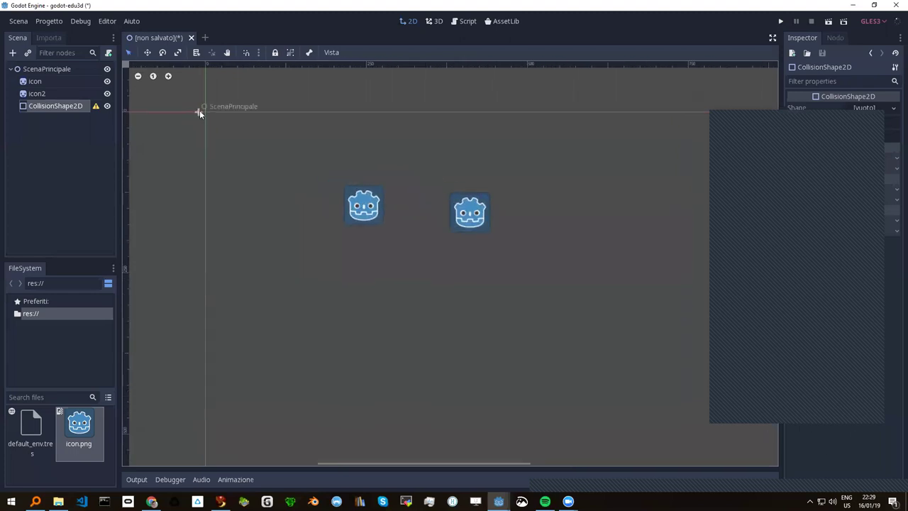
drag(197, 110, 201, 116)
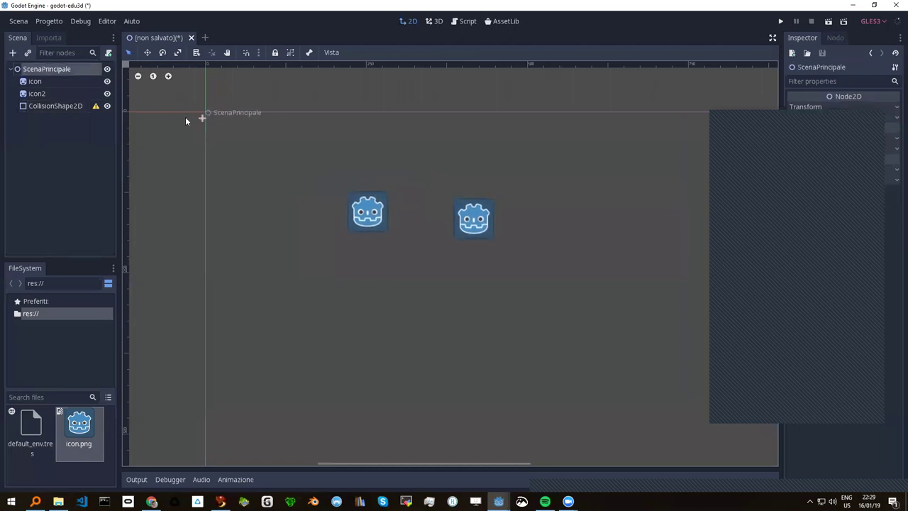
click(42, 105)
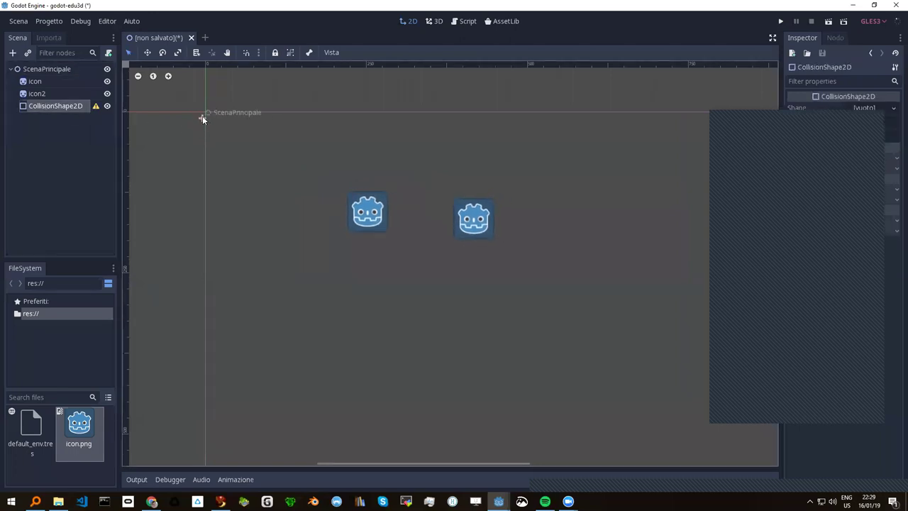
drag(203, 116, 220, 124)
click(55, 106)
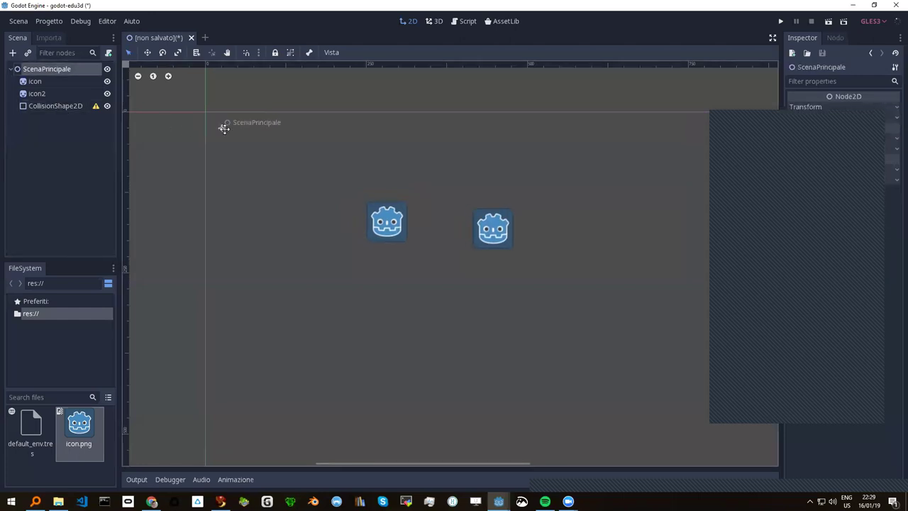
key(ctrl+z)
key(ctrl+z)
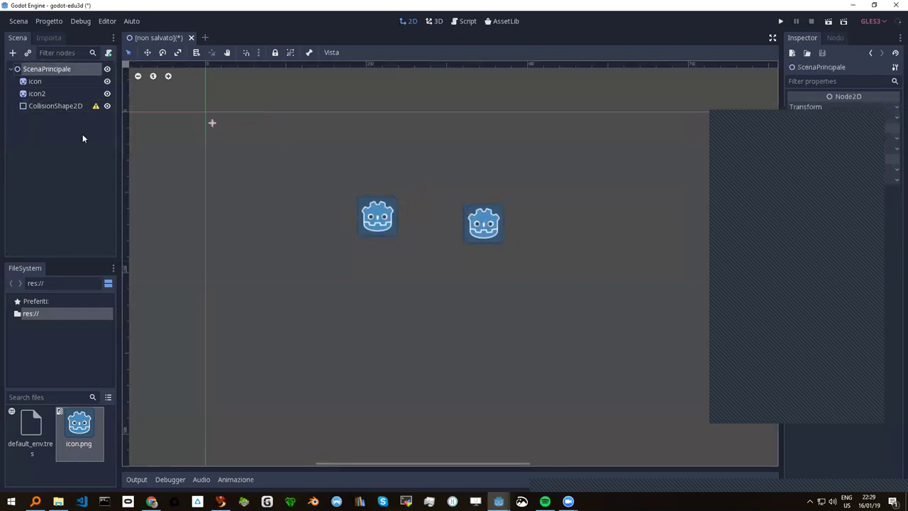
click(54, 107)
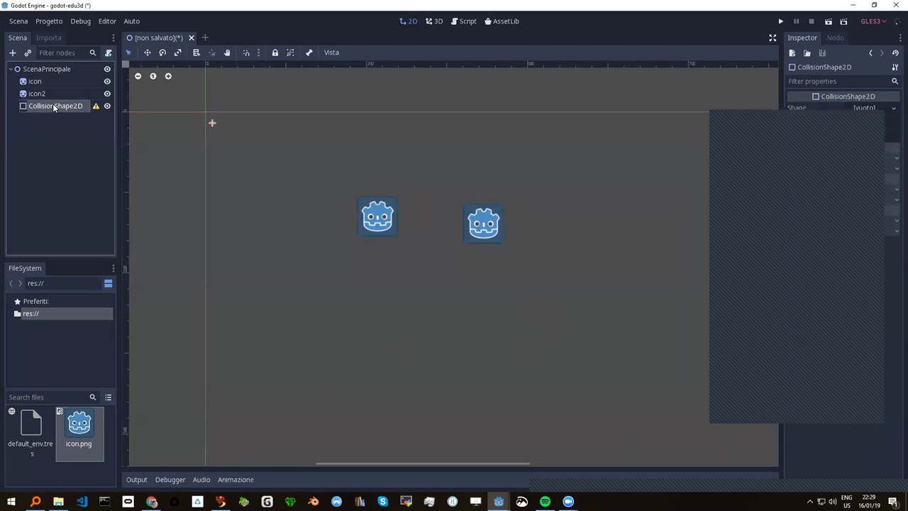
click(42, 69)
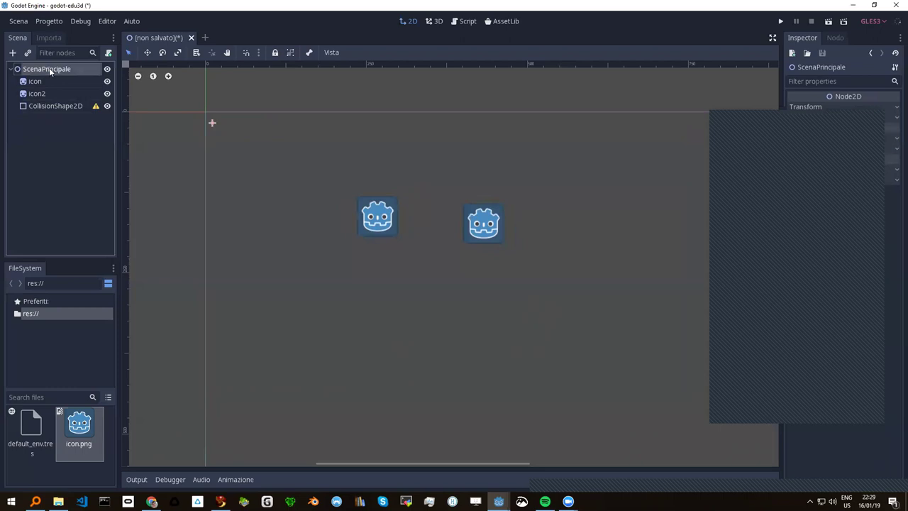
Add a KinematicBody2D under the root and move icon and CollisionShape2D into it
right_click(39, 68)
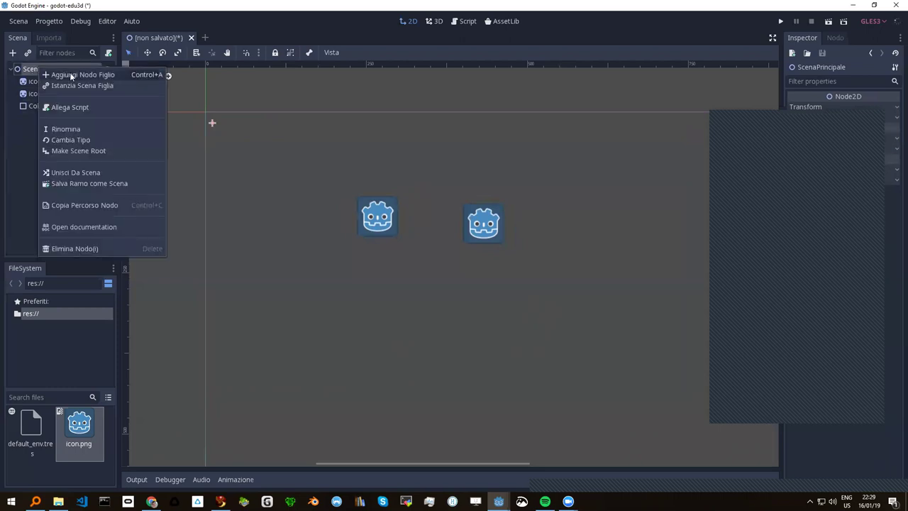
click(70, 74)
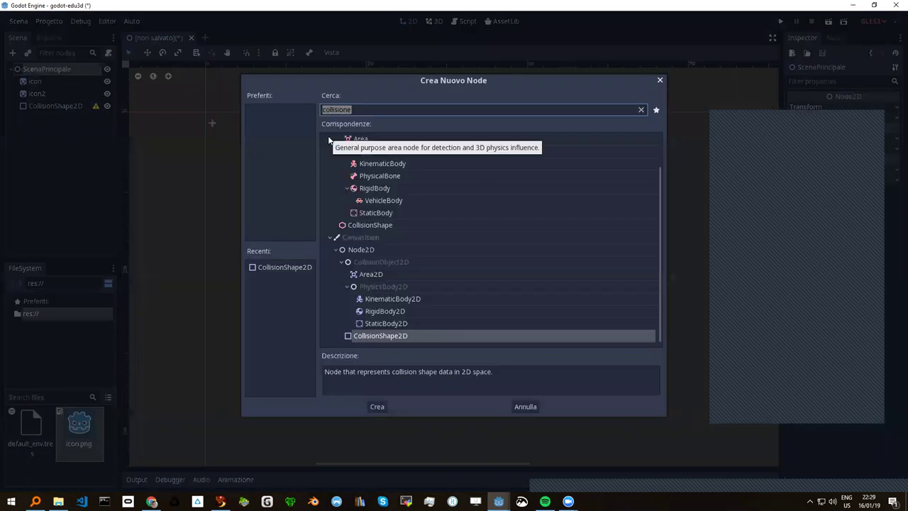
text(kineti)
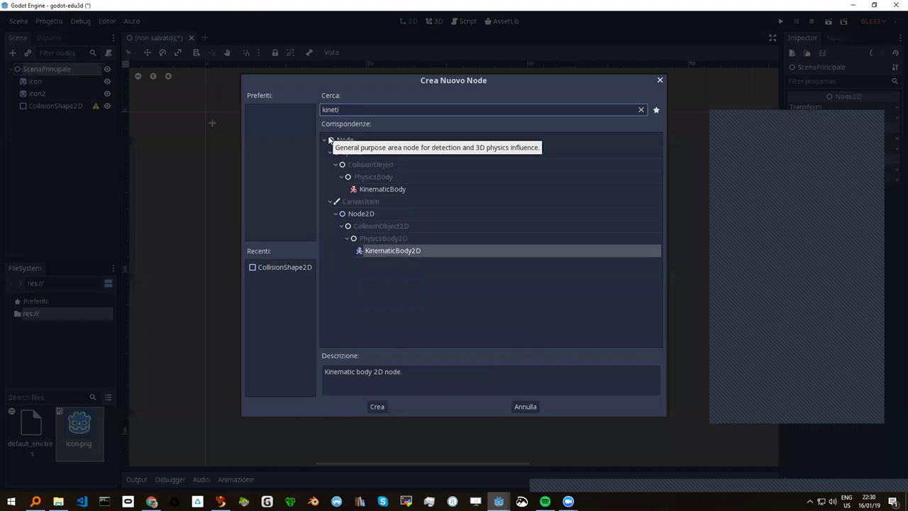
double_click(416, 251)
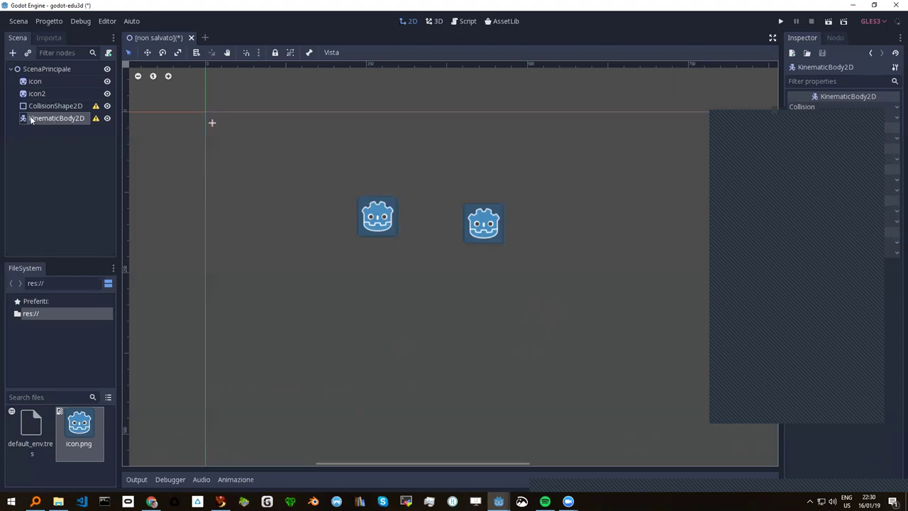
drag(35, 81, 41, 118)
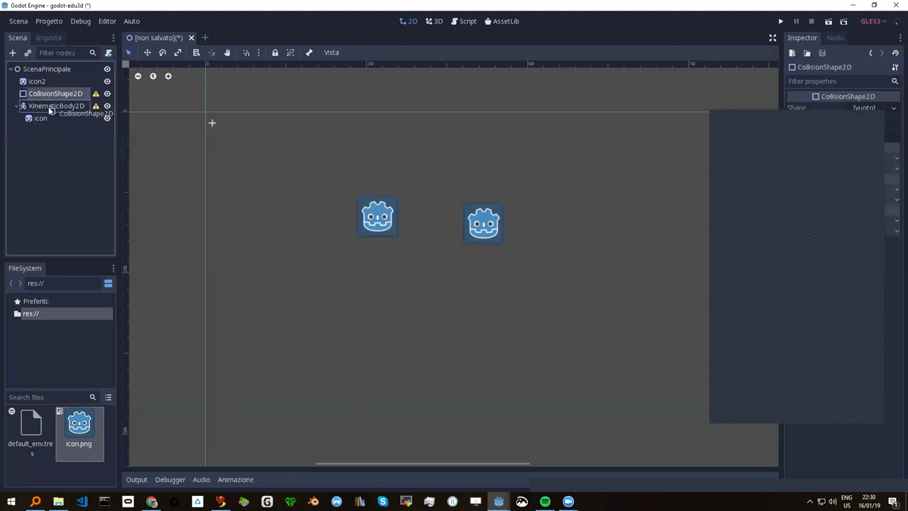
drag(48, 93, 41, 106)
Delete the icon2 node from the scene, confirming the removal
click(39, 86)
right_click(39, 85)
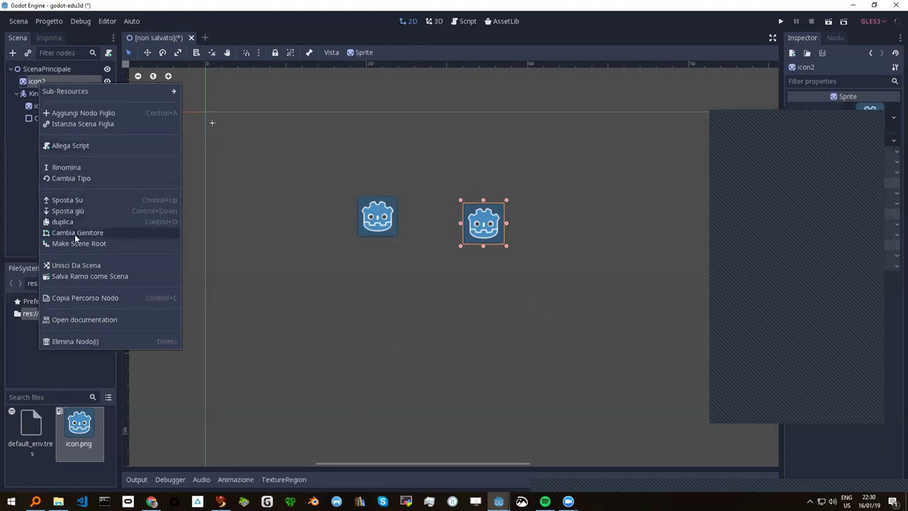
click(102, 342)
click(428, 259)
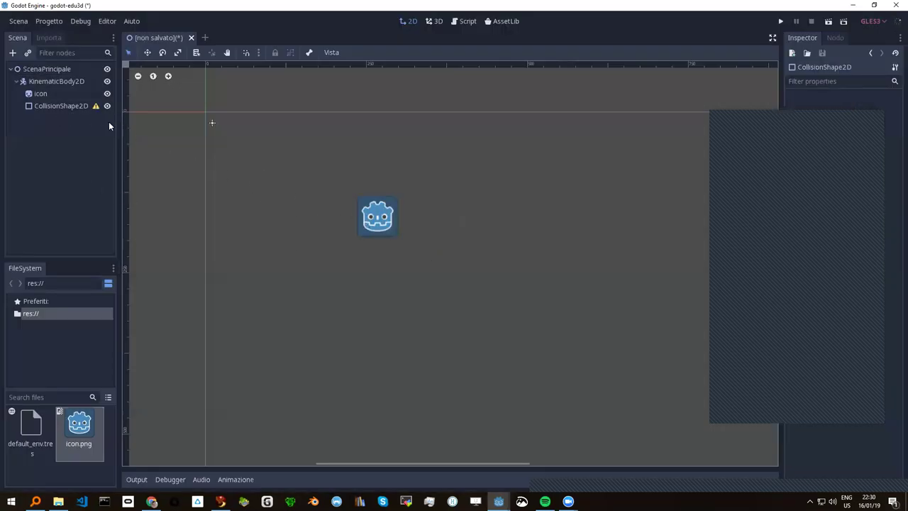
Inspect the CollisionShape2D, KinematicBody2D and icon nodes in turn
click(58, 106)
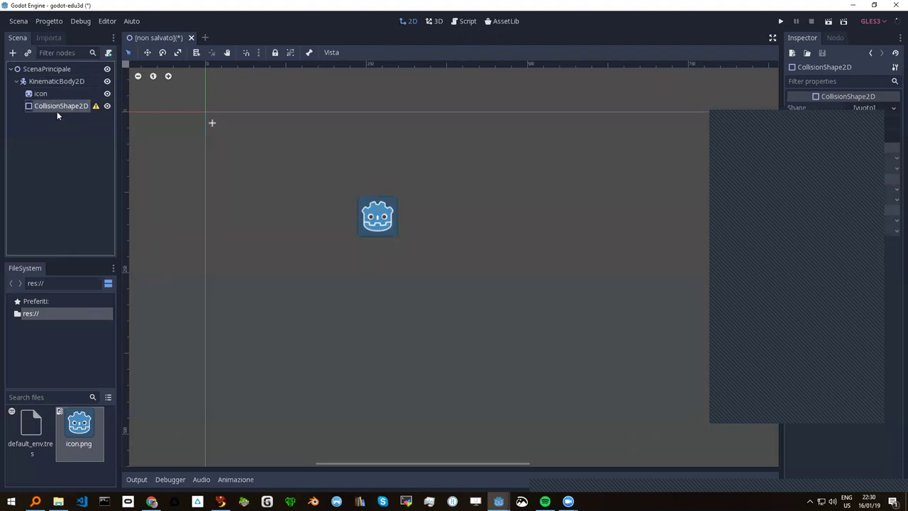
click(35, 81)
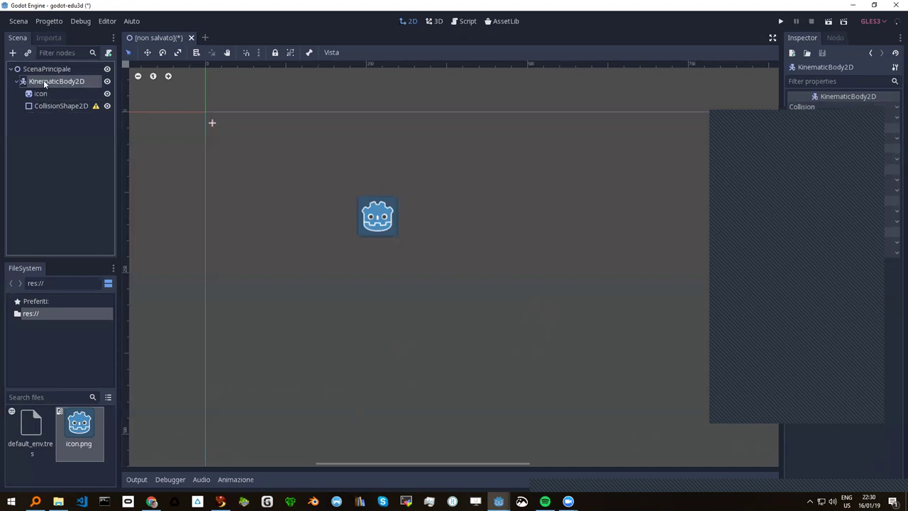
click(39, 95)
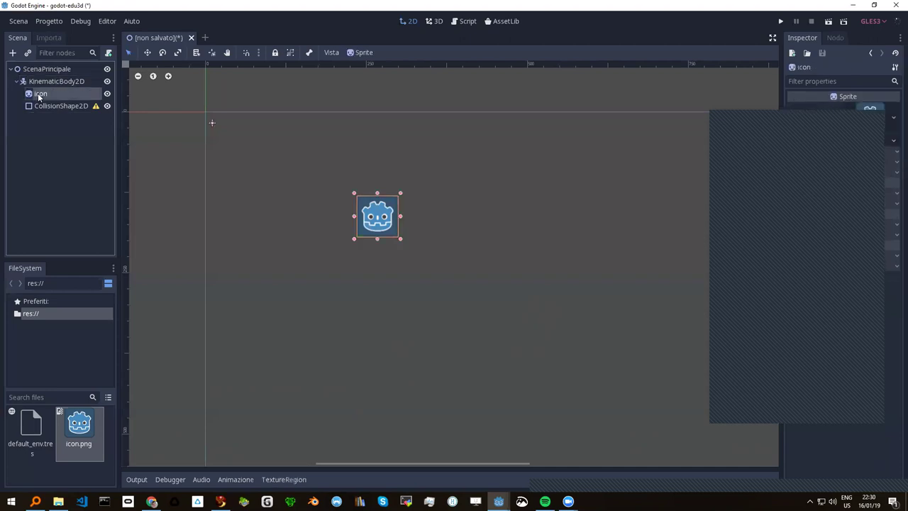
click(48, 106)
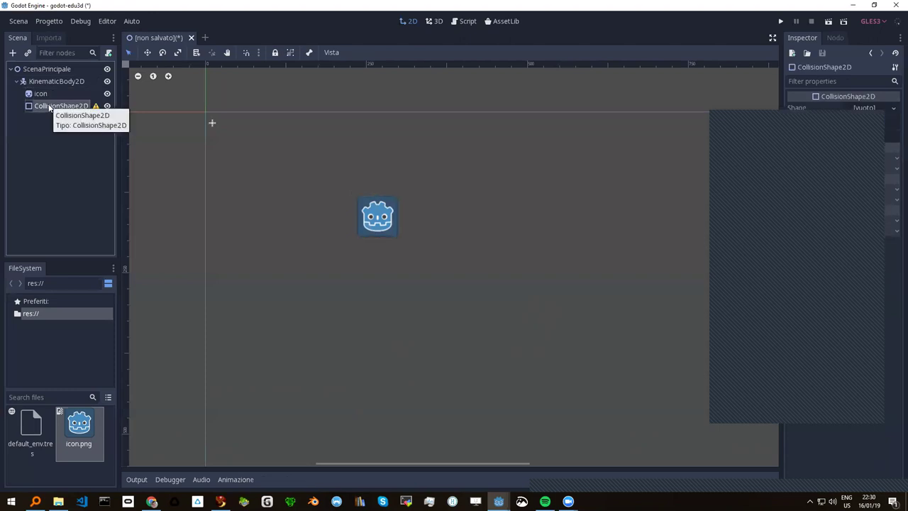
click(56, 81)
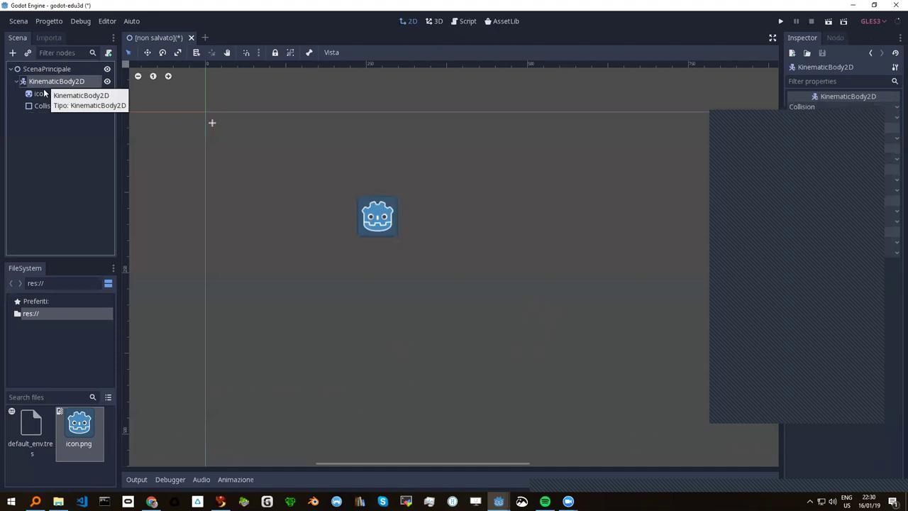
click(44, 95)
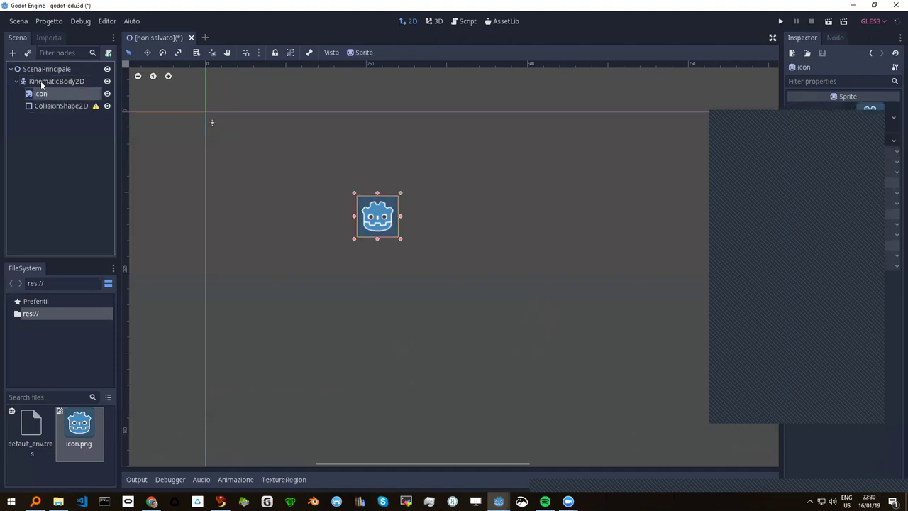
click(40, 81)
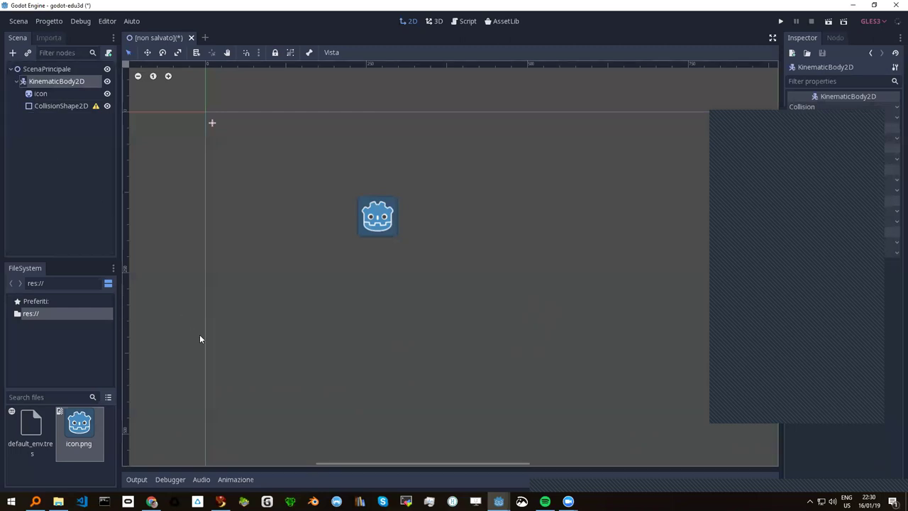
click(63, 107)
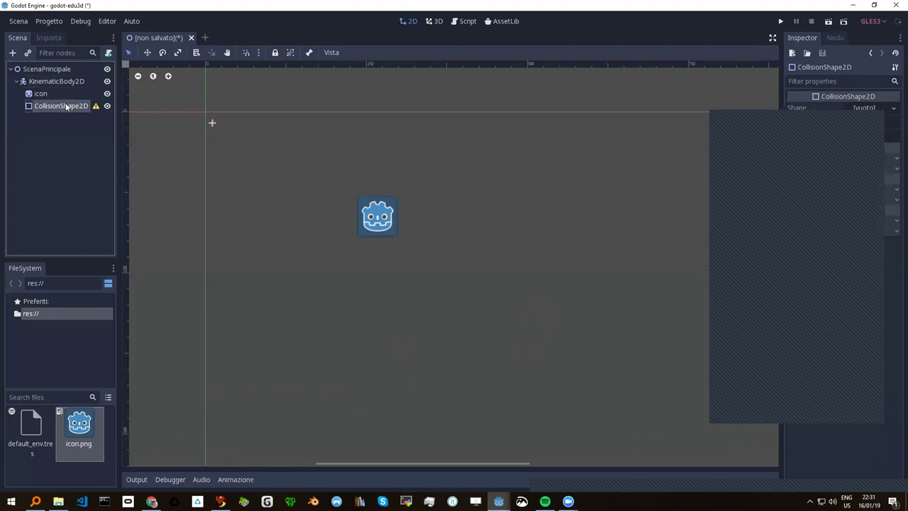
Nudge the KinematicBody2D a few pixels on the canvas, leaving CollisionShape2D's name unchanged
drag(76, 107, 210, 121)
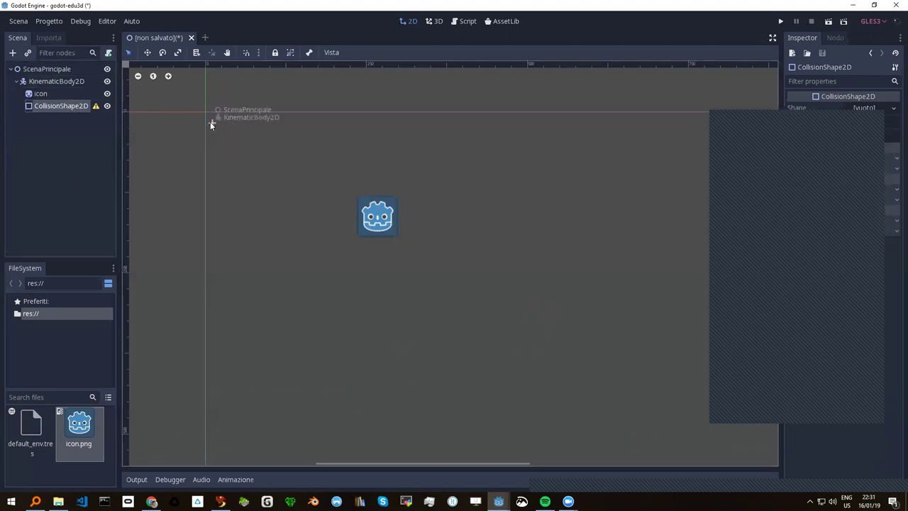
drag(210, 121, 51, 104)
double_click(51, 104)
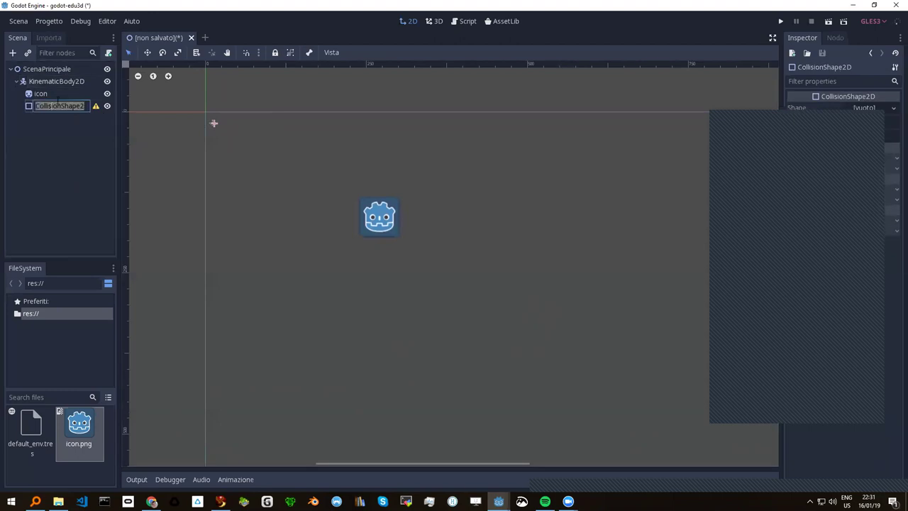
click(197, 152)
click(39, 83)
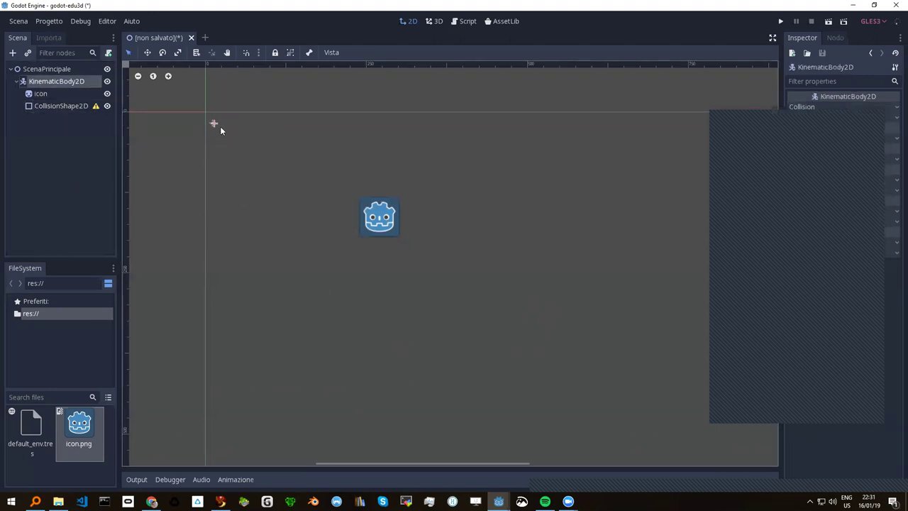
mouse_move(216, 121)
mouse_down()
mouse_move(227, 125)
mouse_move(209, 114)
mouse_up()
Delete the old KinematicBody2D together with its children
click(55, 107)
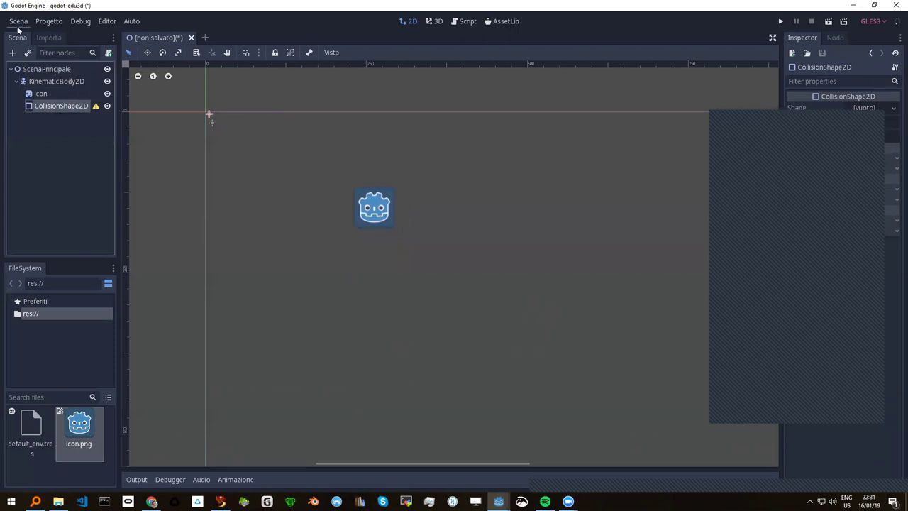
click(43, 82)
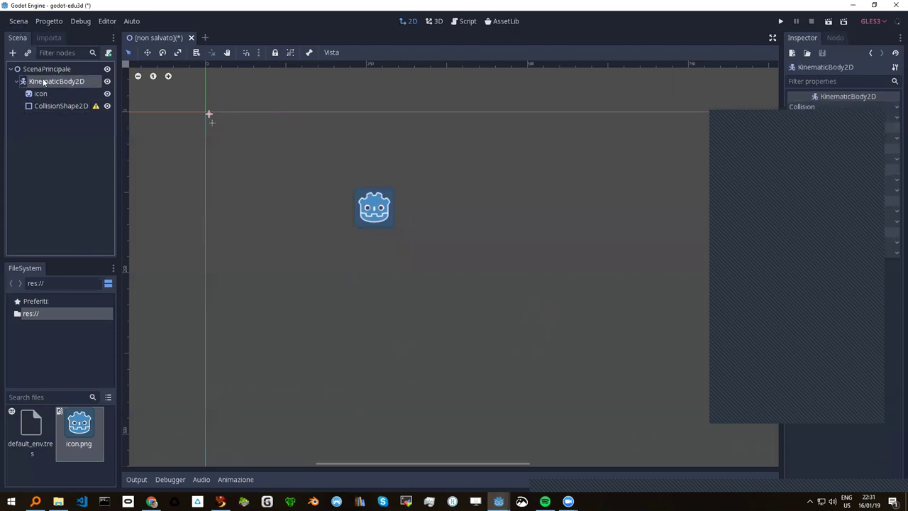
key(Delete)
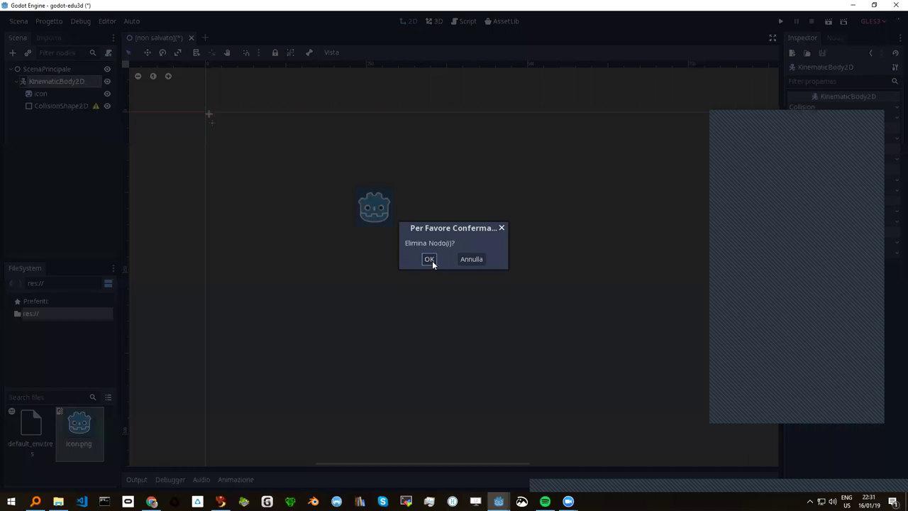
click(429, 260)
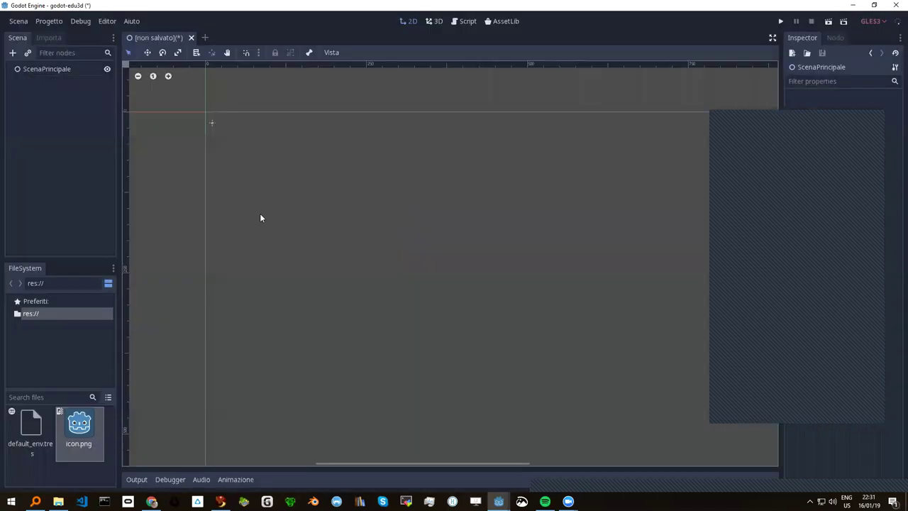
Add a new empty KinematicBody2D under ScenaPrincipale
click(46, 67)
key(ctrl+a)
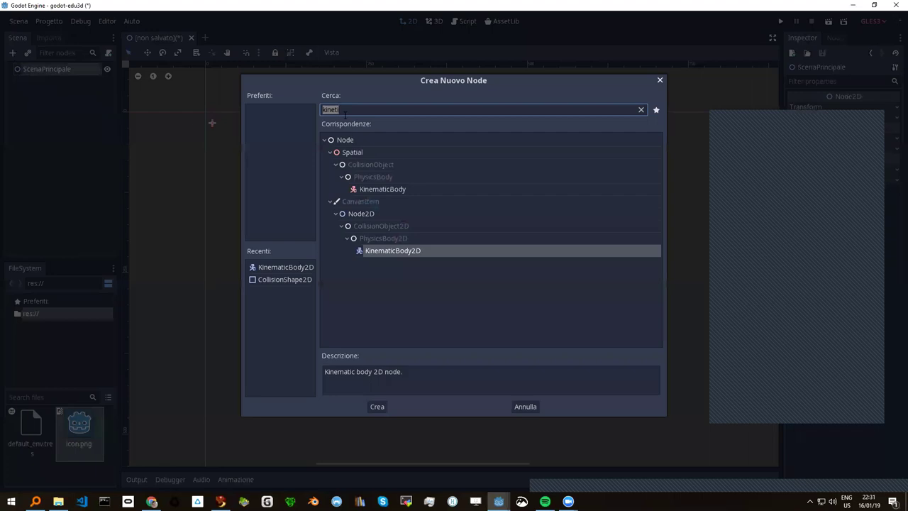
double_click(410, 250)
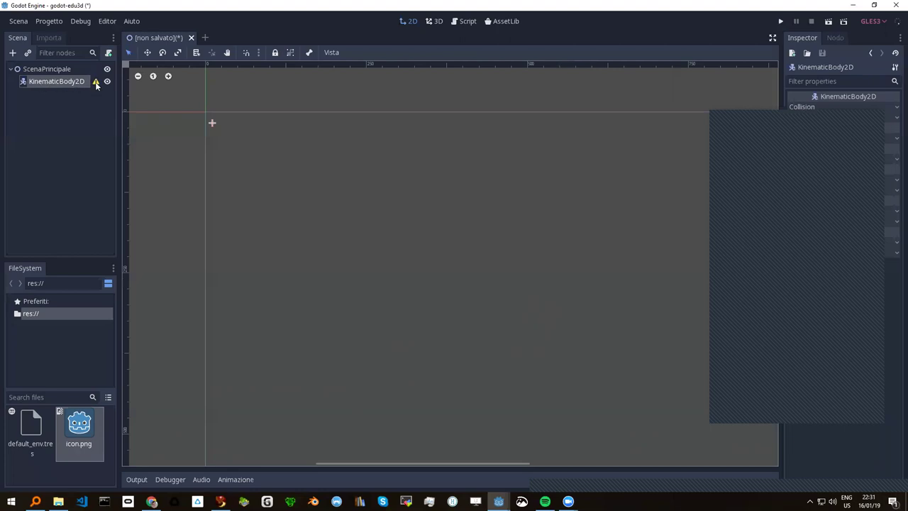
mouse_move(96, 85)
Add a CollisionShape2D child to the new KinematicBody2D from the recent nodes
right_click(44, 80)
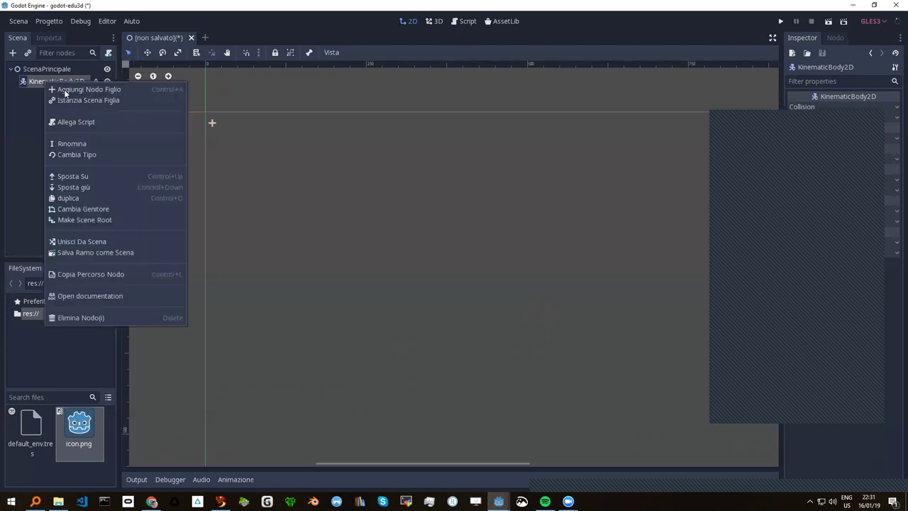
click(74, 89)
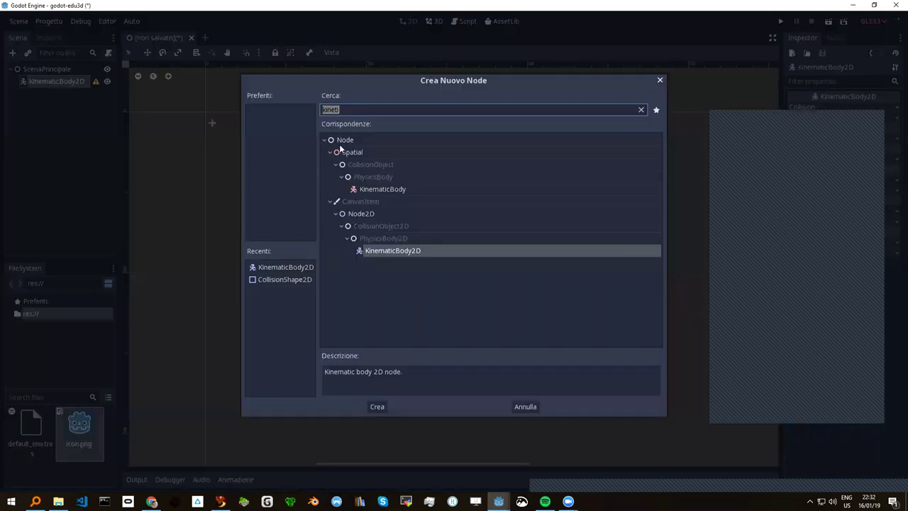
double_click(272, 279)
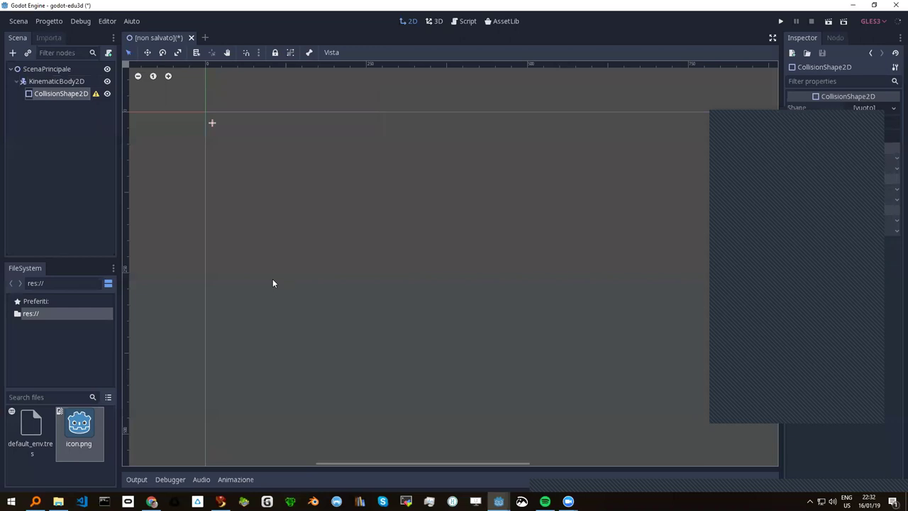
click(53, 80)
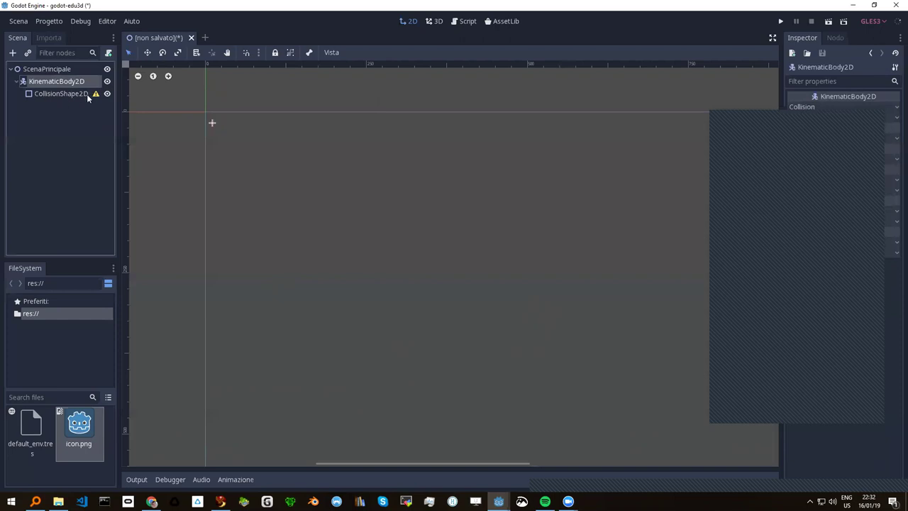
Open the child-node chooser on KinematicBody2D again
drag(57, 83, 106, 305)
right_click(61, 83)
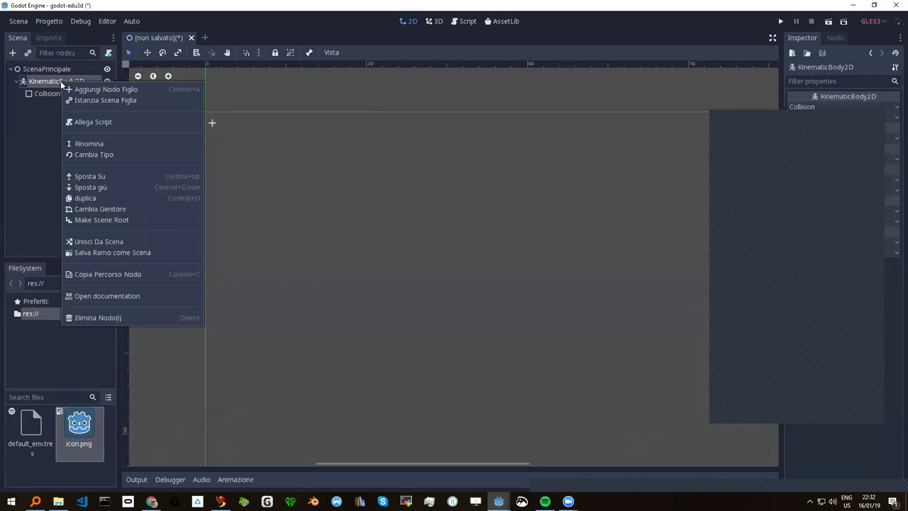
click(95, 88)
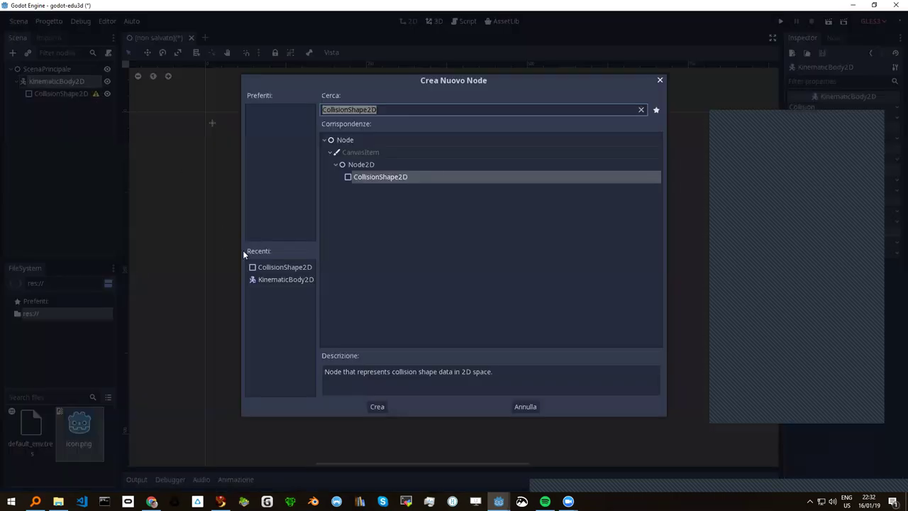
Add a Sprite under KinematicBody2D and set its Texture to icon.png from the FileSystem dock
text(sprite)
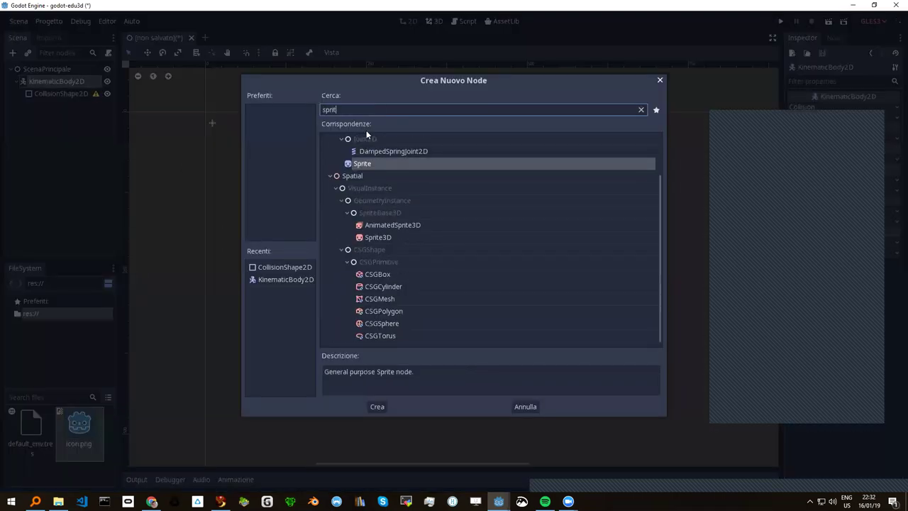
double_click(373, 164)
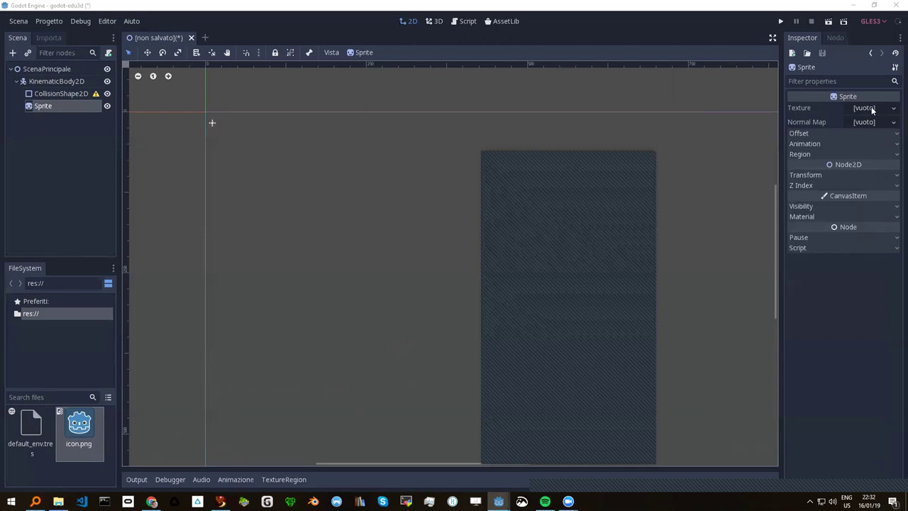
mouse_move(78, 424)
mouse_down()
mouse_move(644, 286)
mouse_move(863, 112)
mouse_up()
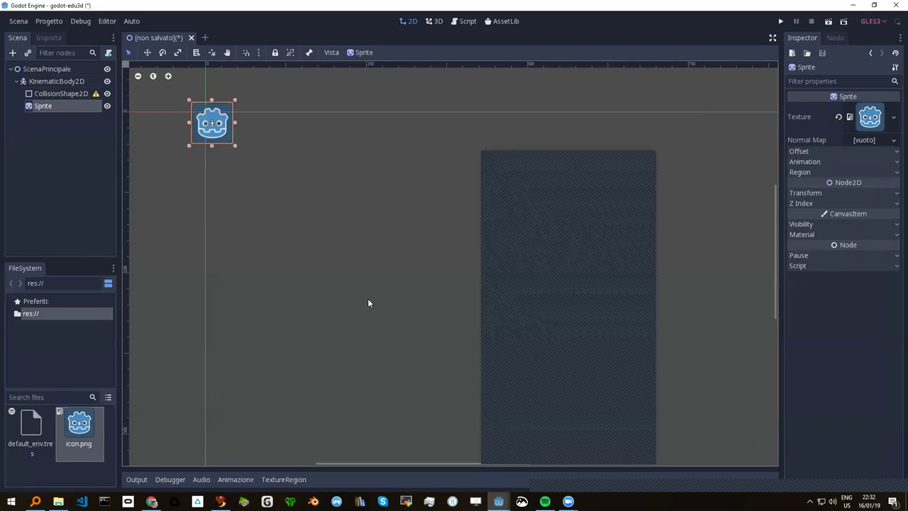
click(60, 93)
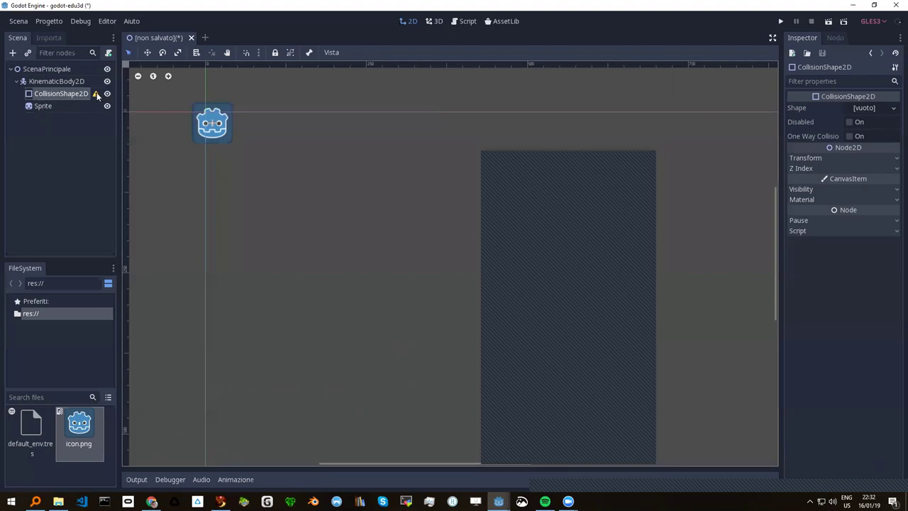
Assign a new RectangleShape2D to the CollisionShape2D's Shape property
mouse_move(97, 95)
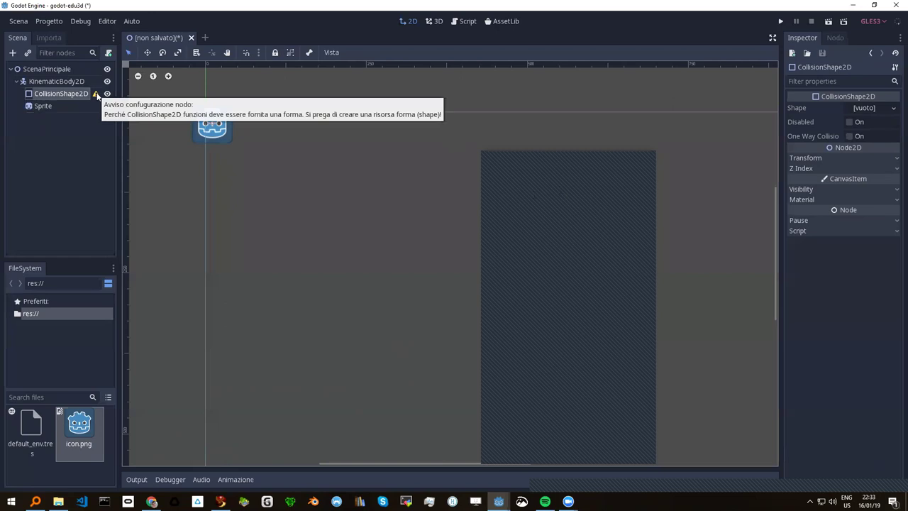
click(893, 108)
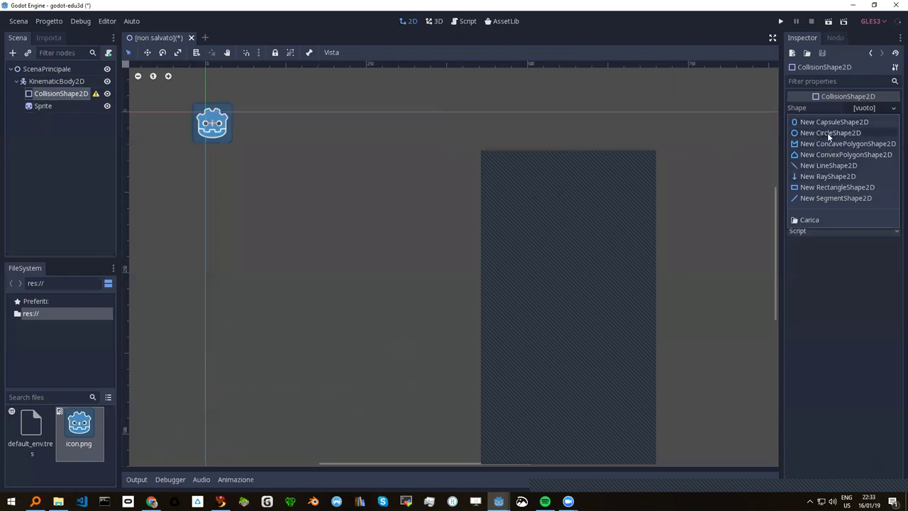
click(837, 188)
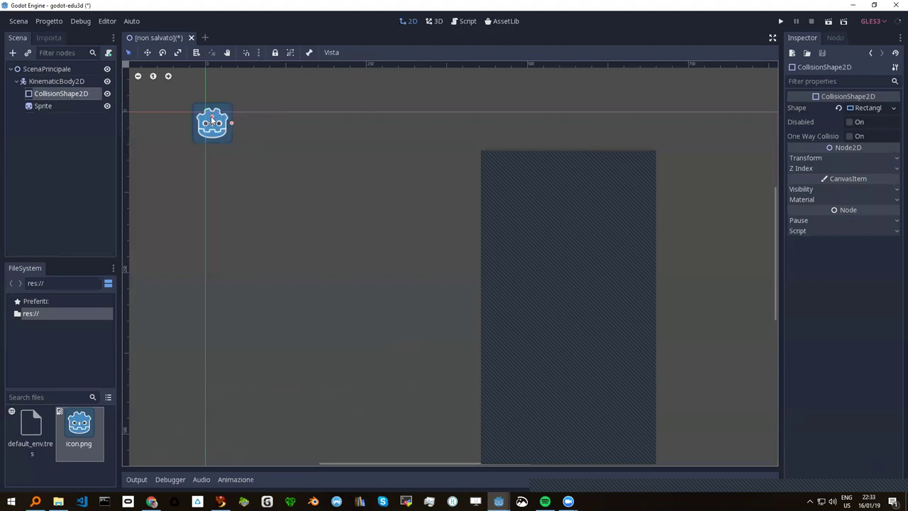
Resize the collision rectangle's height and width to match the icon sprite
drag(210, 116, 210, 90)
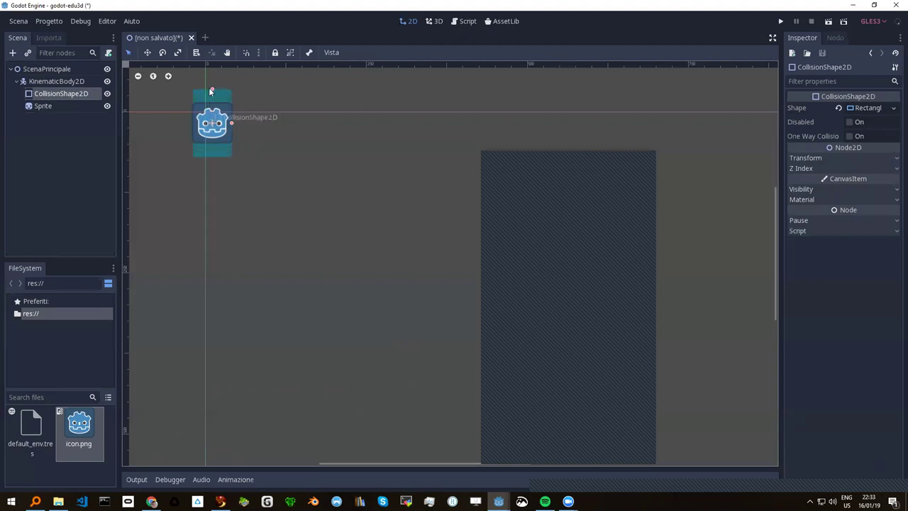
drag(230, 124, 256, 122)
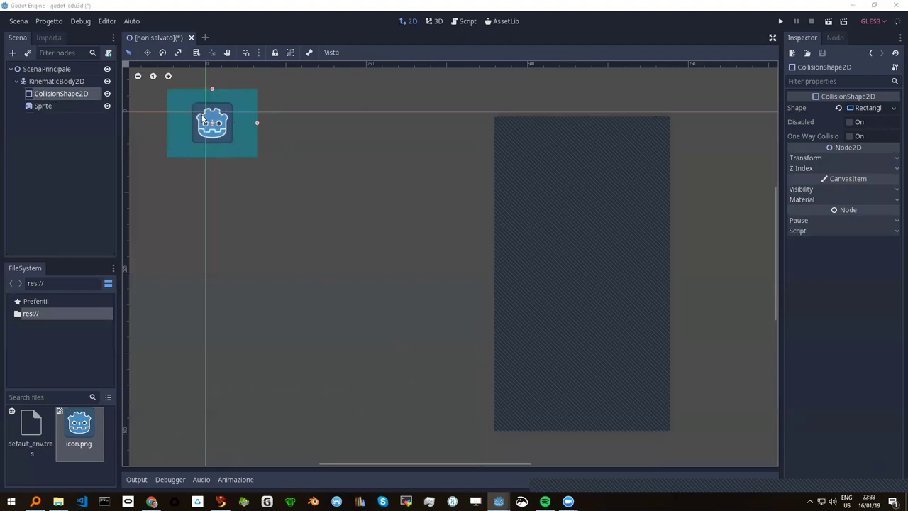
drag(256, 125, 233, 124)
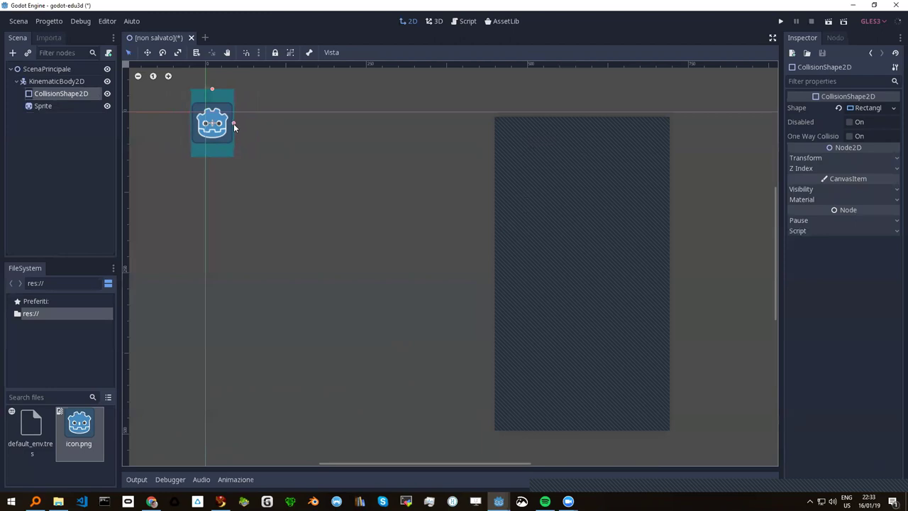
drag(211, 88, 212, 98)
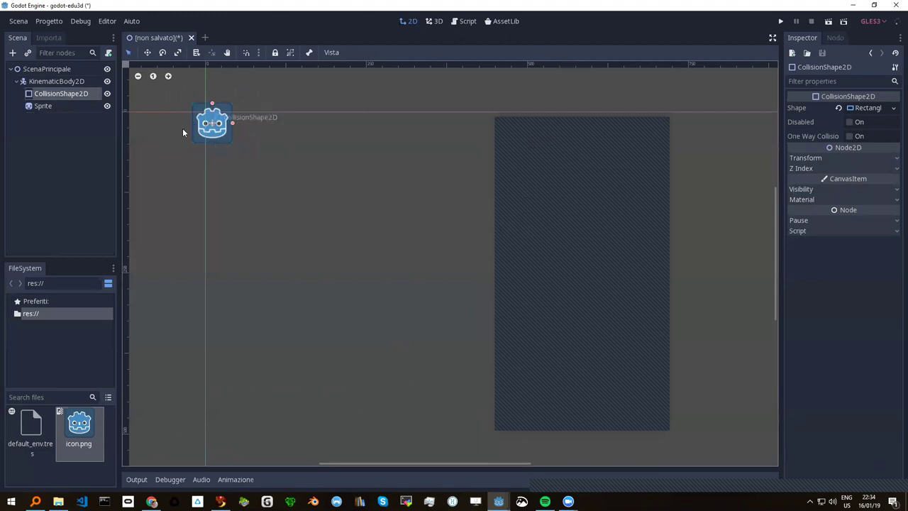
Inspect the body's child nodes and undo an accidental sprite move
click(42, 106)
click(63, 95)
click(44, 81)
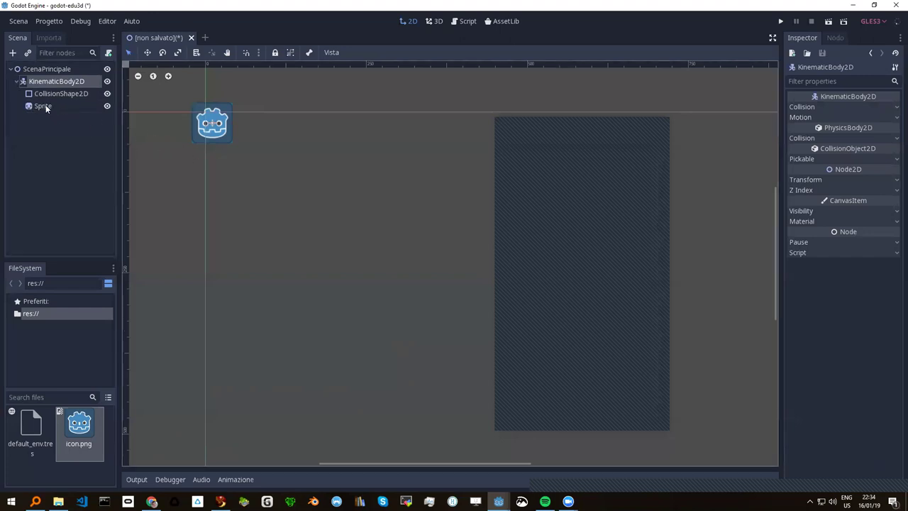
click(44, 106)
click(72, 94)
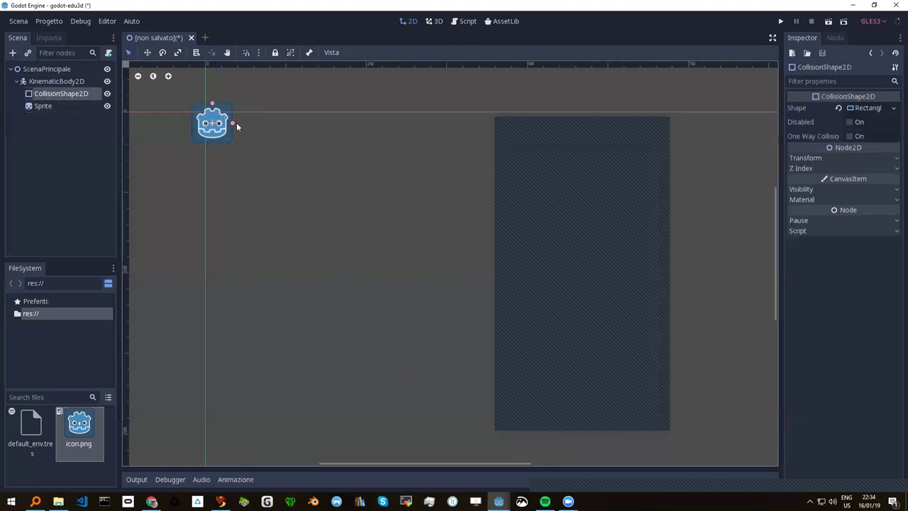
drag(228, 113, 281, 185)
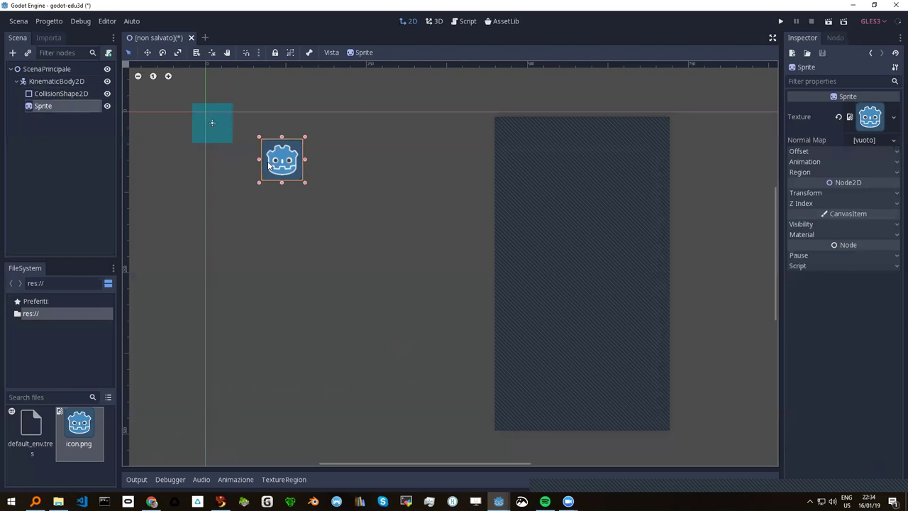
key(ctrl+z)
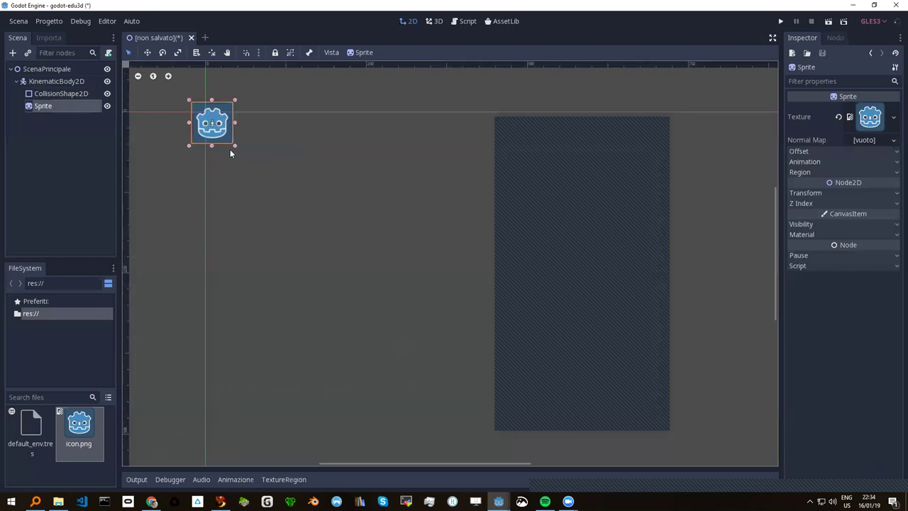
Group KinematicBody2D's children with it and move the body right and down
click(49, 79)
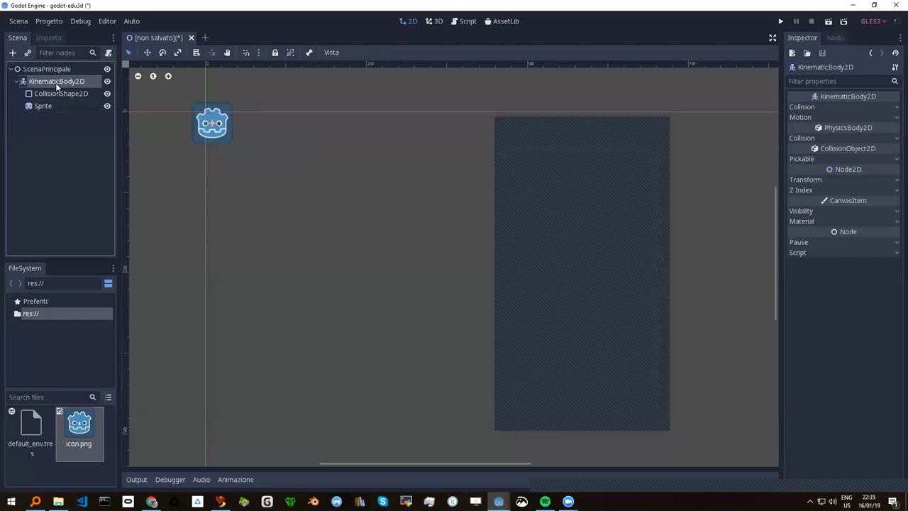
click(291, 54)
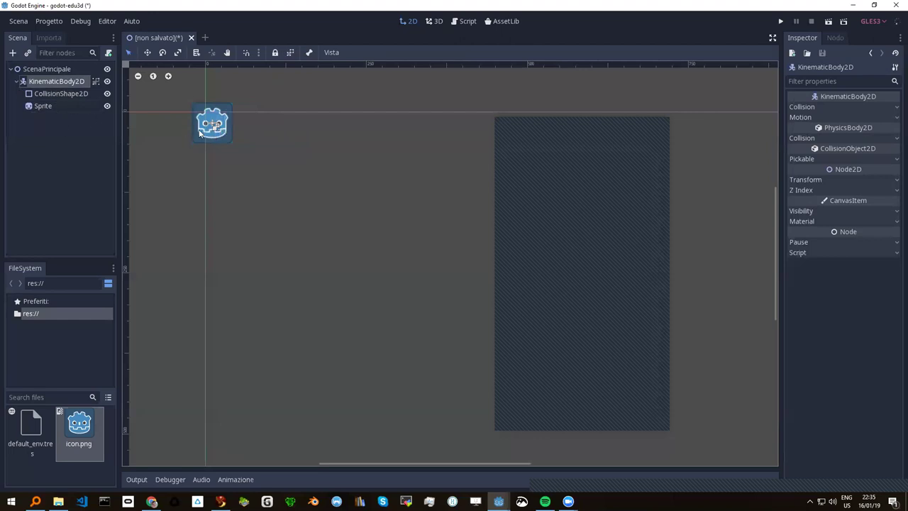
mouse_move(213, 113)
mouse_down()
mouse_move(349, 136)
mouse_move(327, 149)
mouse_move(347, 156)
mouse_up()
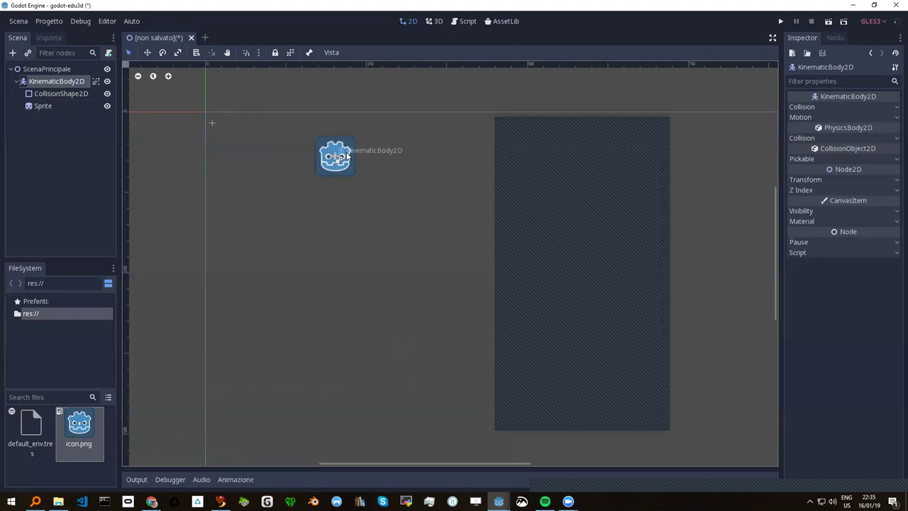
Rename KinematicBody2D to 'Robottino', then check its children and reselect it
double_click(52, 82)
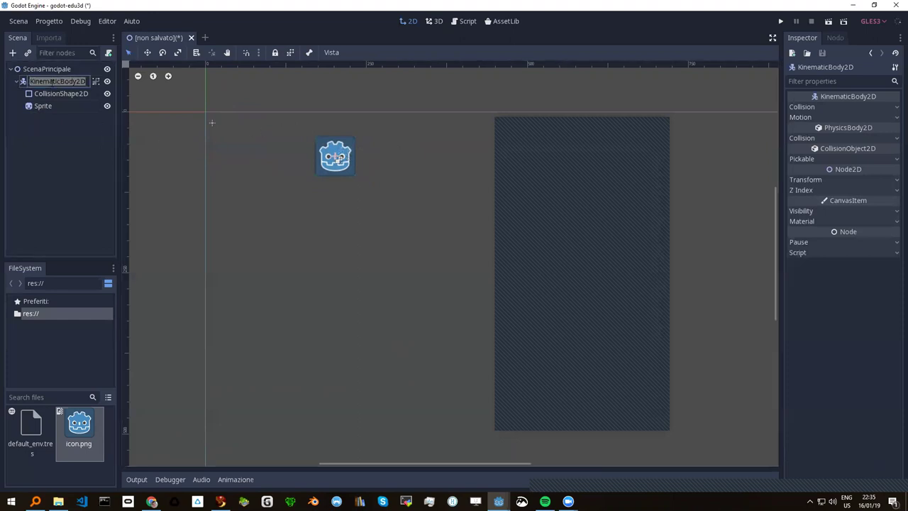
text(P)
key(BackSpace)
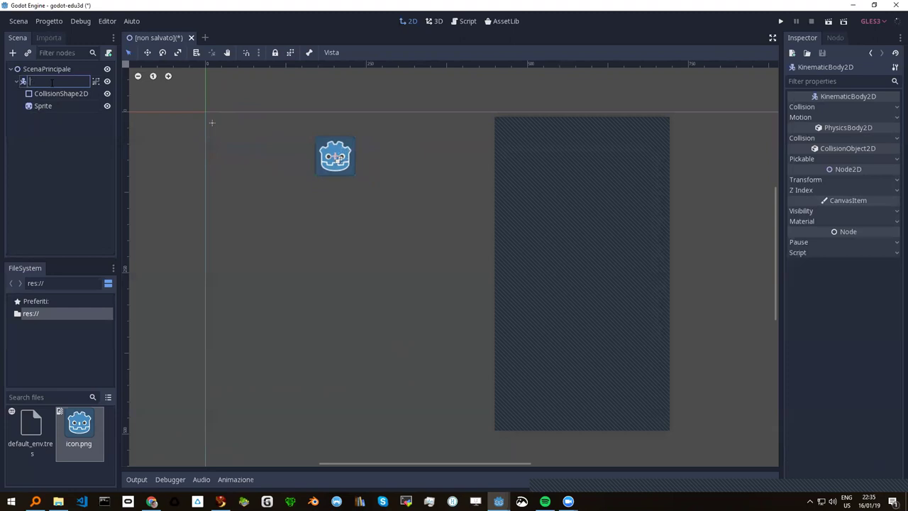
text(Robottino)
key(Return)
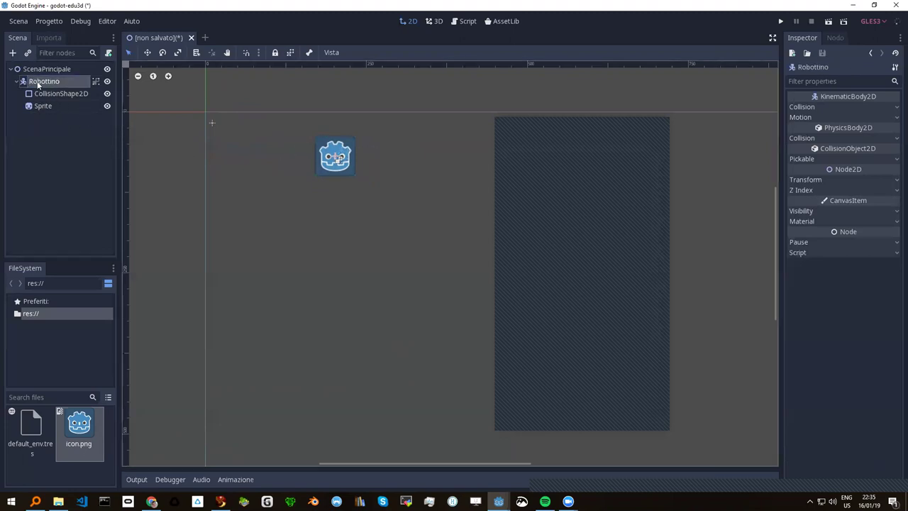
click(43, 104)
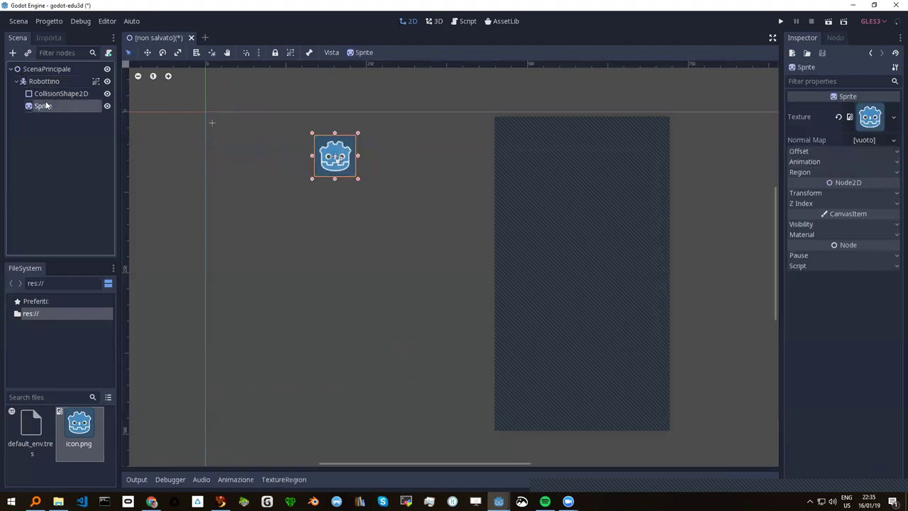
click(50, 93)
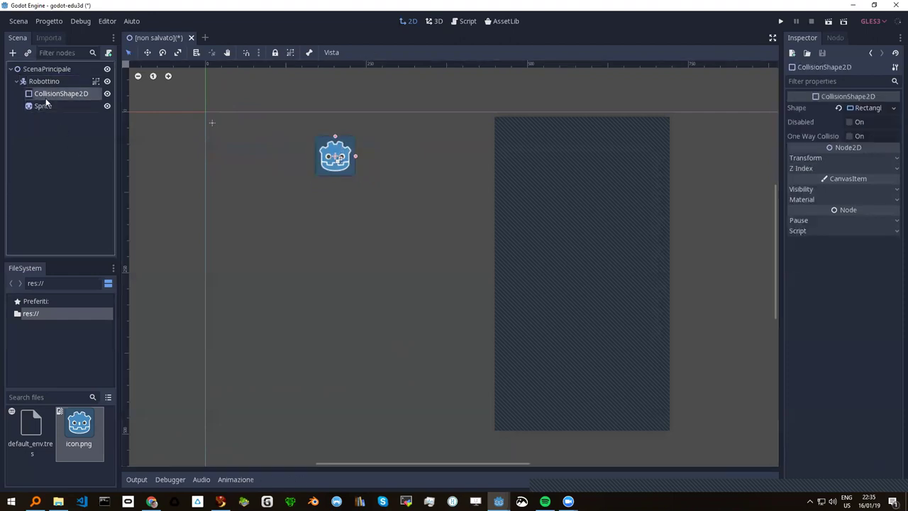
click(42, 83)
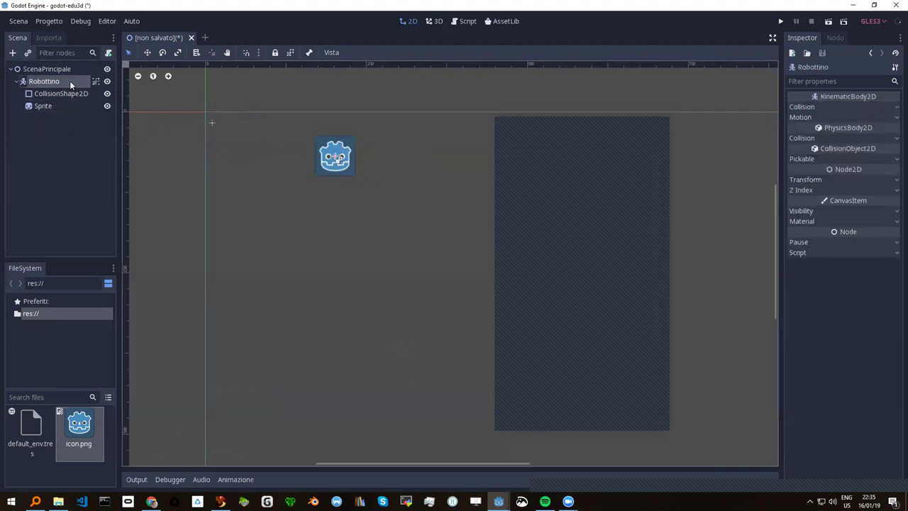
Run the current scene, saving it first as ScenaPrincipale.tscn
click(827, 24)
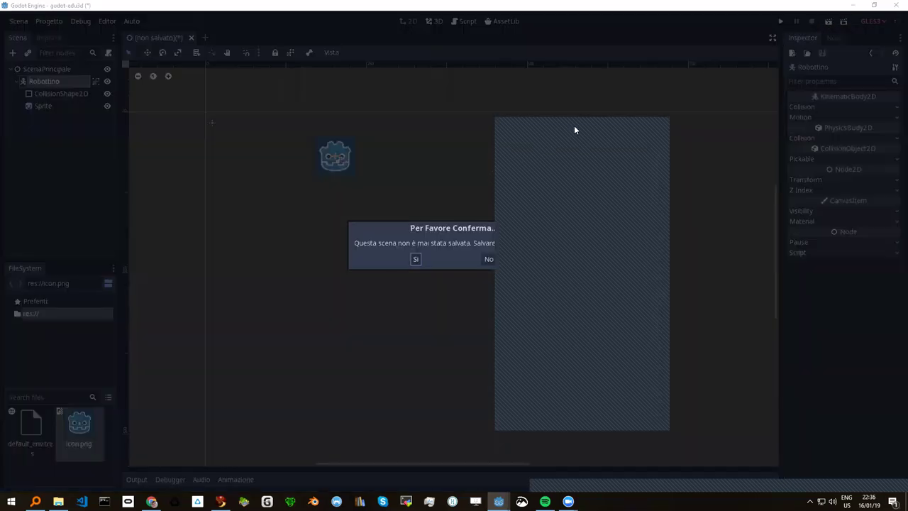
click(416, 260)
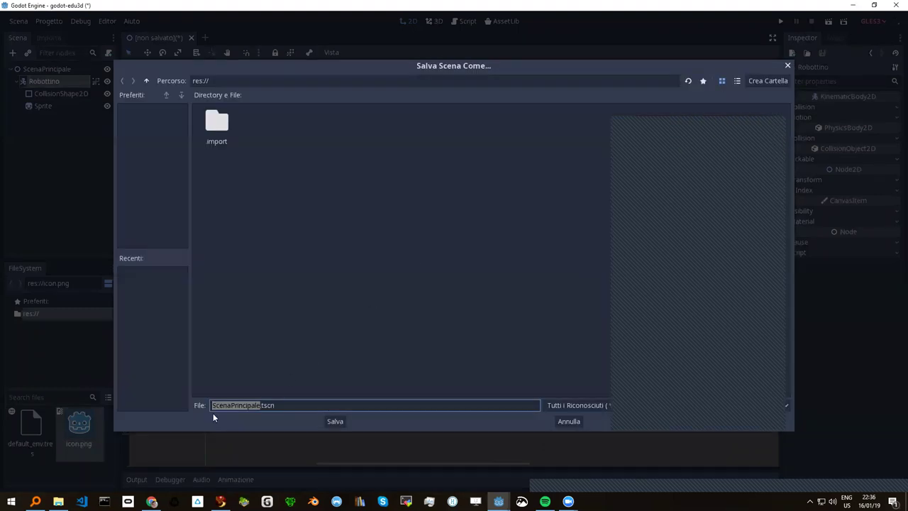
click(336, 422)
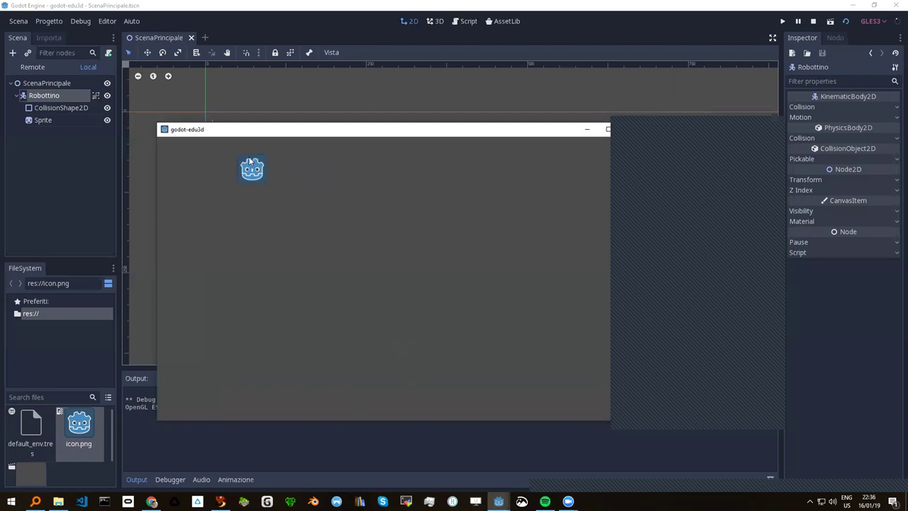
Reposition the running game window showing the robot icon beside the editor
drag(263, 134, 273, 134)
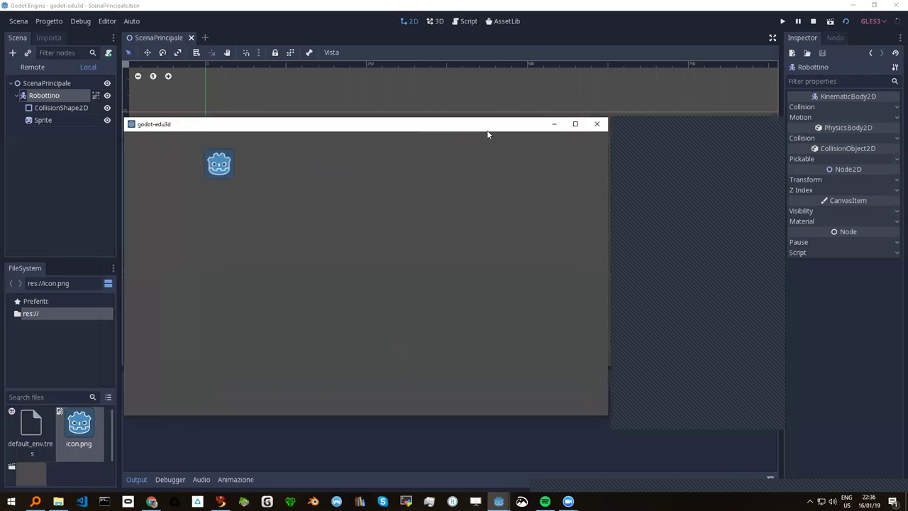
drag(402, 132, 487, 129)
click(639, 405)
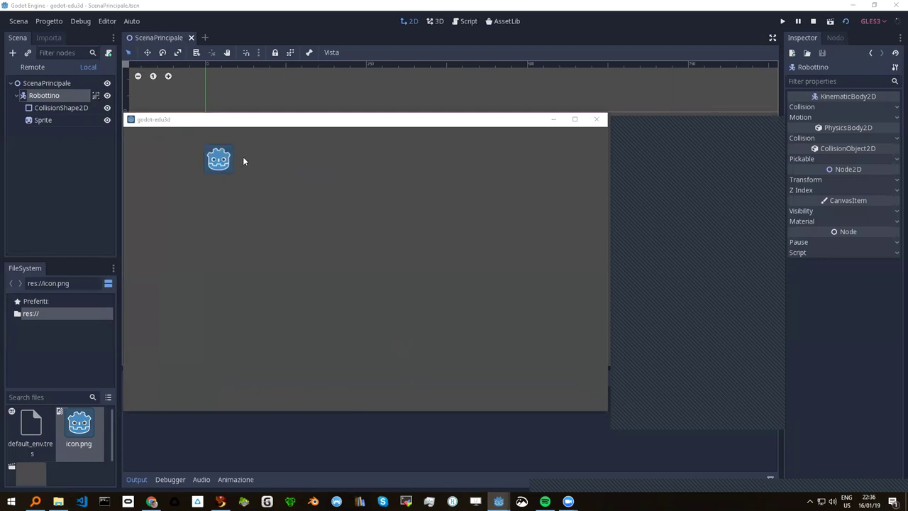
click(251, 120)
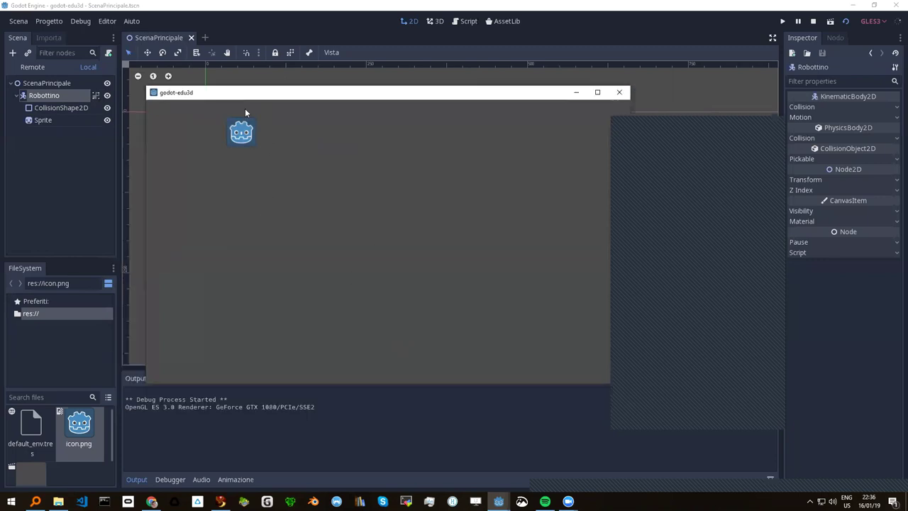
drag(235, 93, 249, 124)
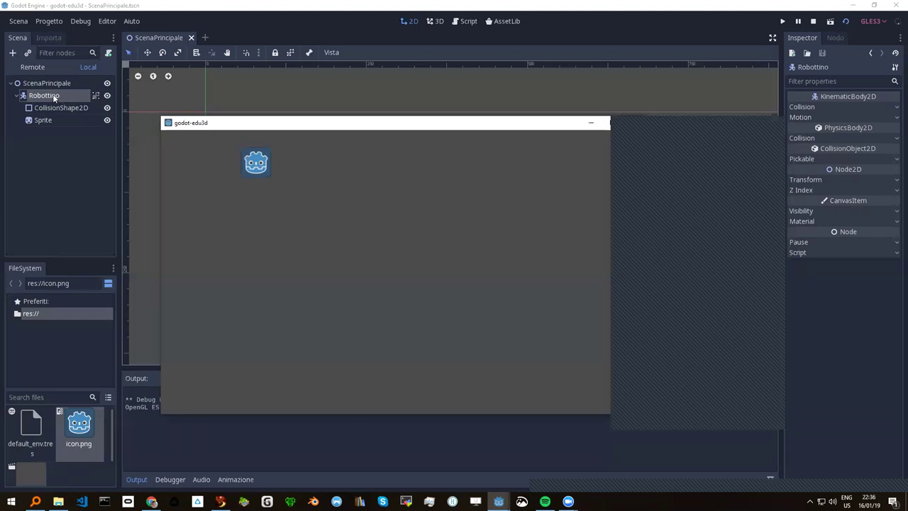
Attach a GDScript file res://Robottino.gd to the Robottino node
click(109, 54)
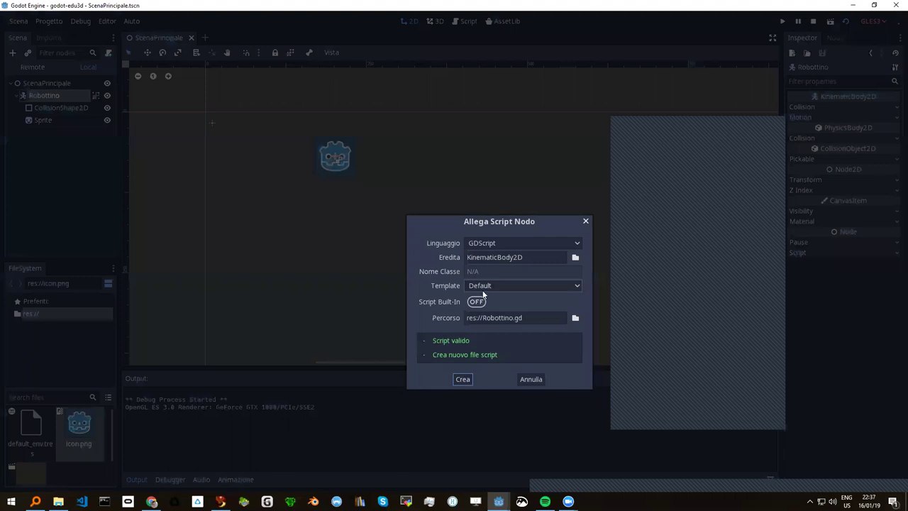
click(575, 244)
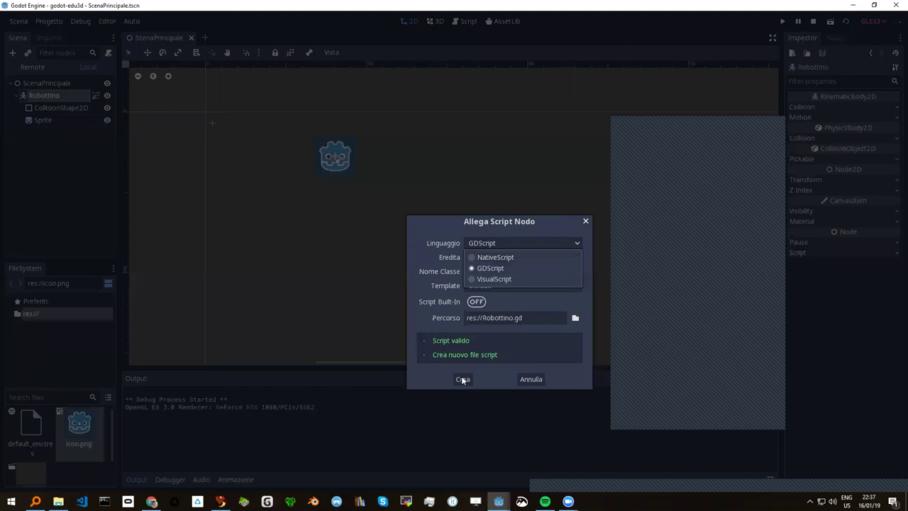
click(547, 319)
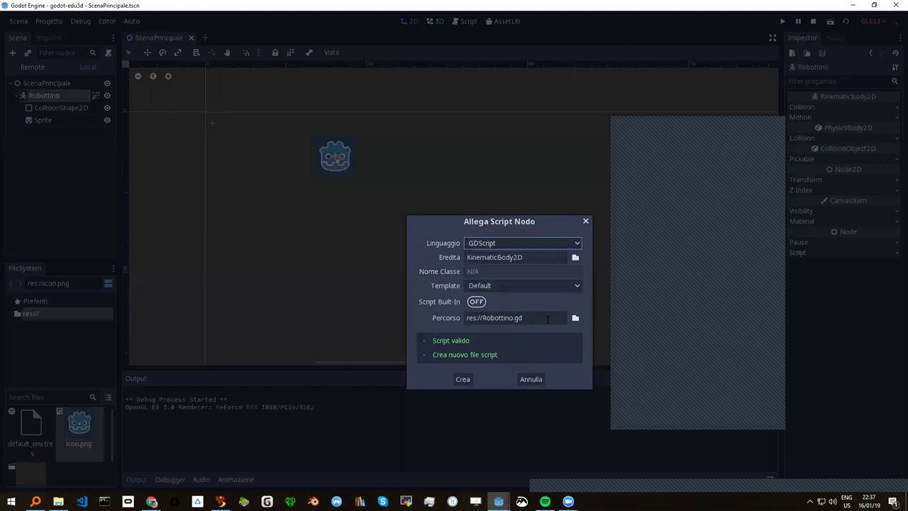
click(462, 378)
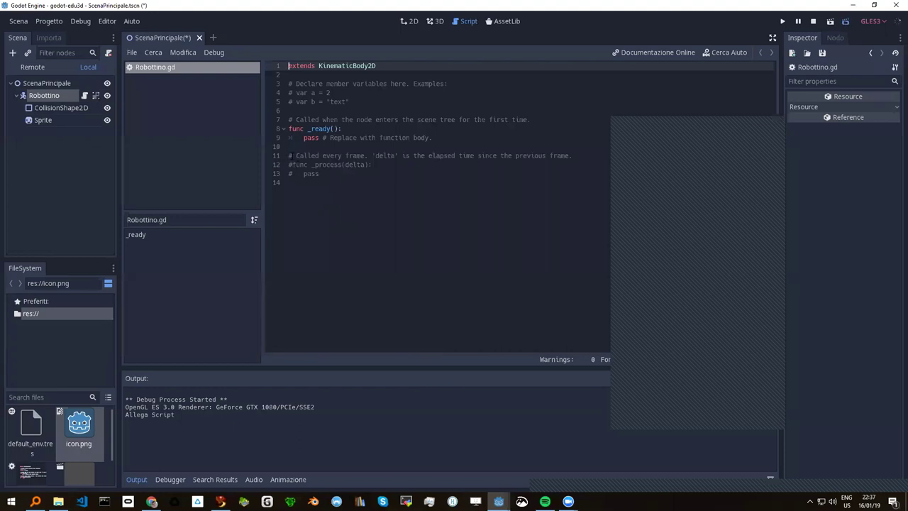
Replace the commented _process stub with a func _physics_process(delta): declaration
drag(288, 156, 338, 185)
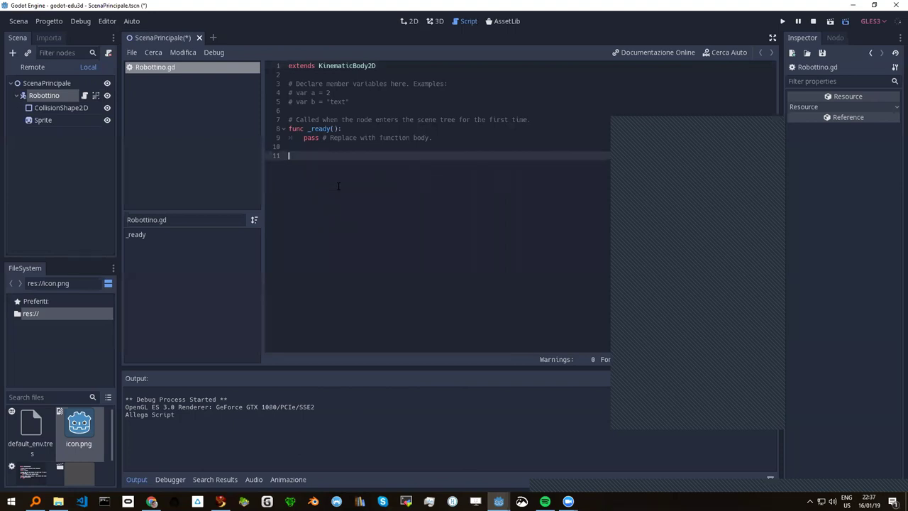
text(func )
text(_)
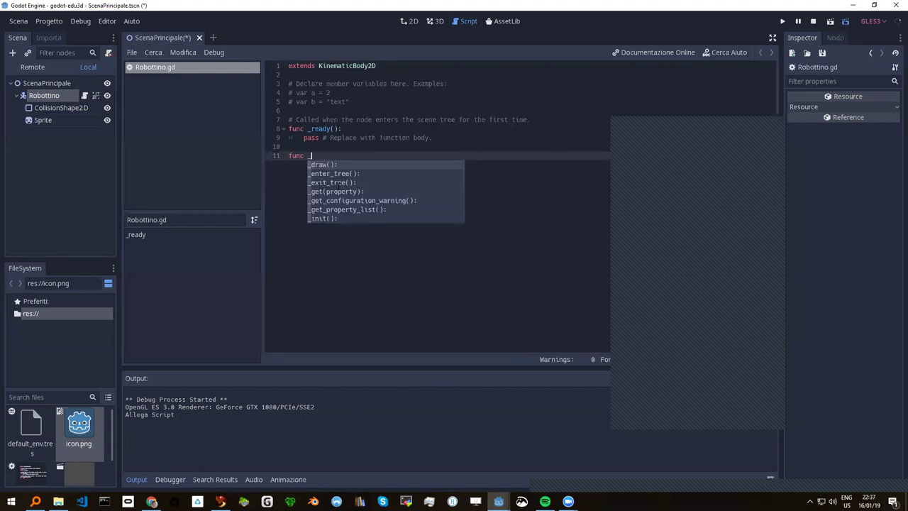
text(ph)
key(Return)
key(Return)
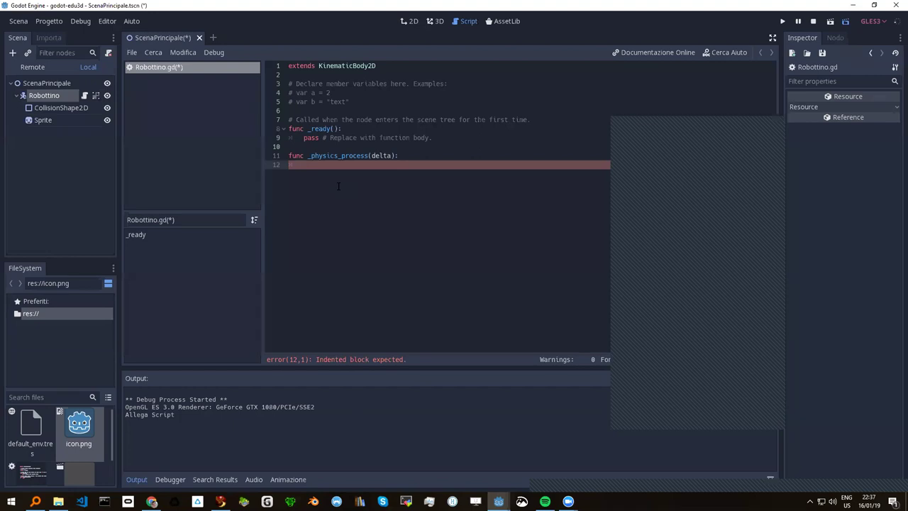
Start a move_and_slide(Vector2( call inside _physics_process
text(move)
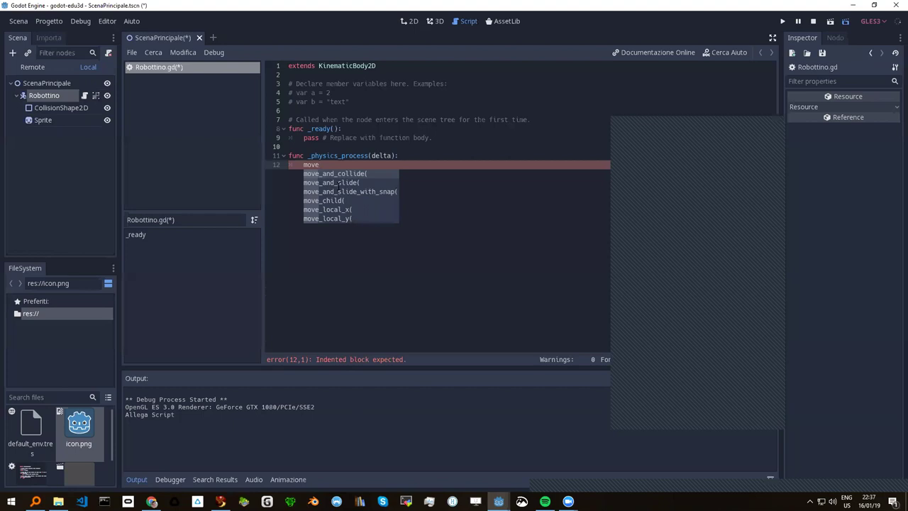
double_click(338, 183)
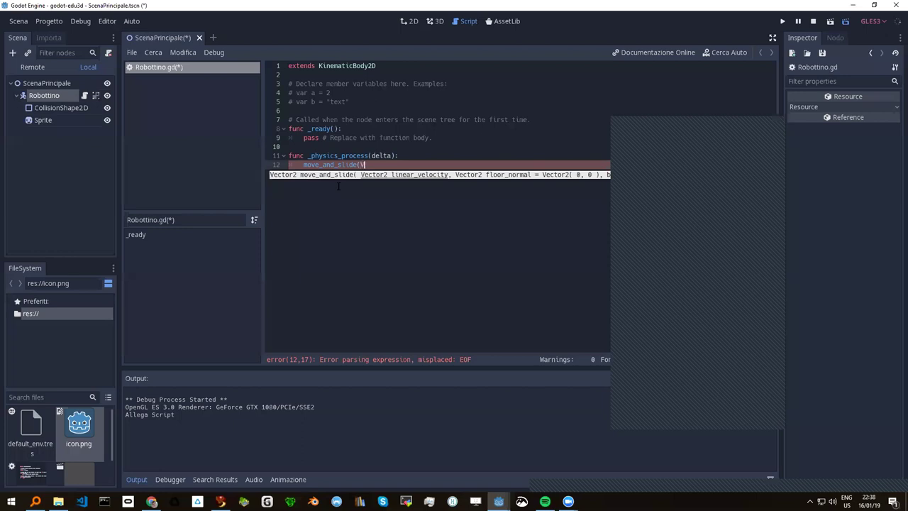
text(Vector2()
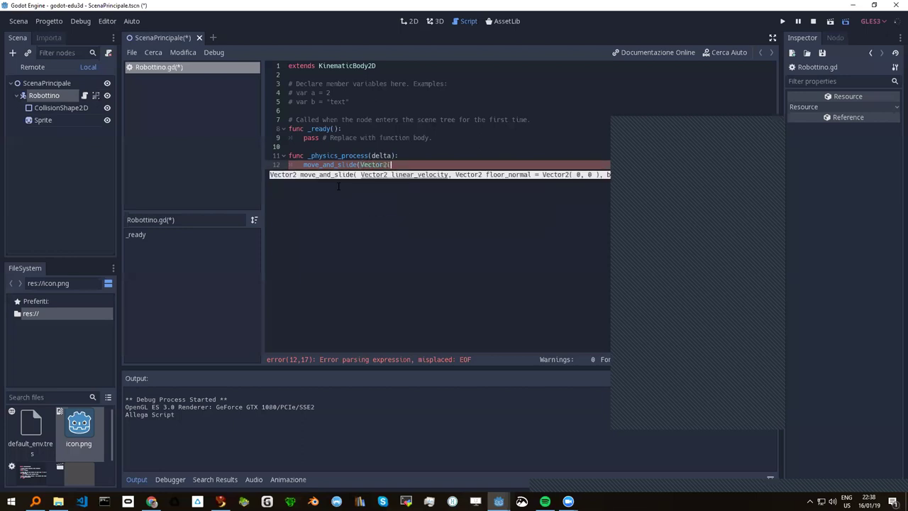
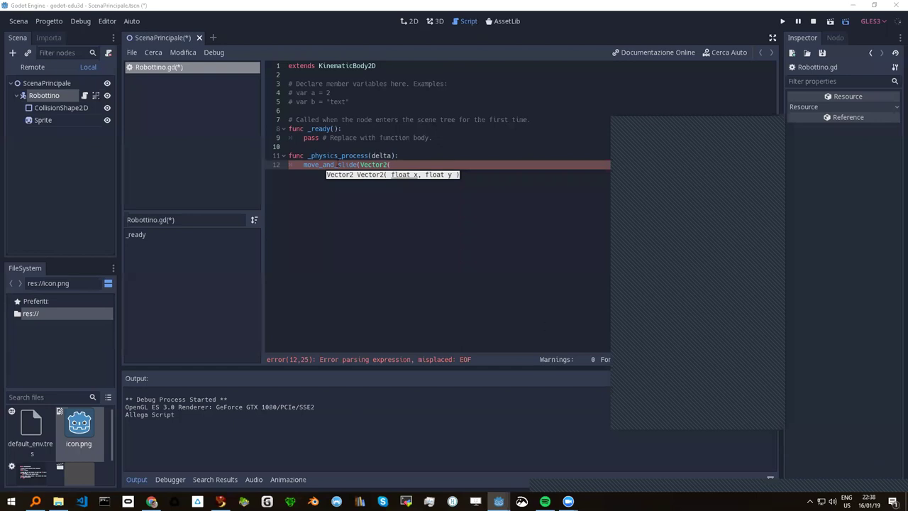
Correct line 12 to move_and_slide(Vector2(0,100)) and save Robottino.gd
click(361, 165)
key(BackSpace)
text(()
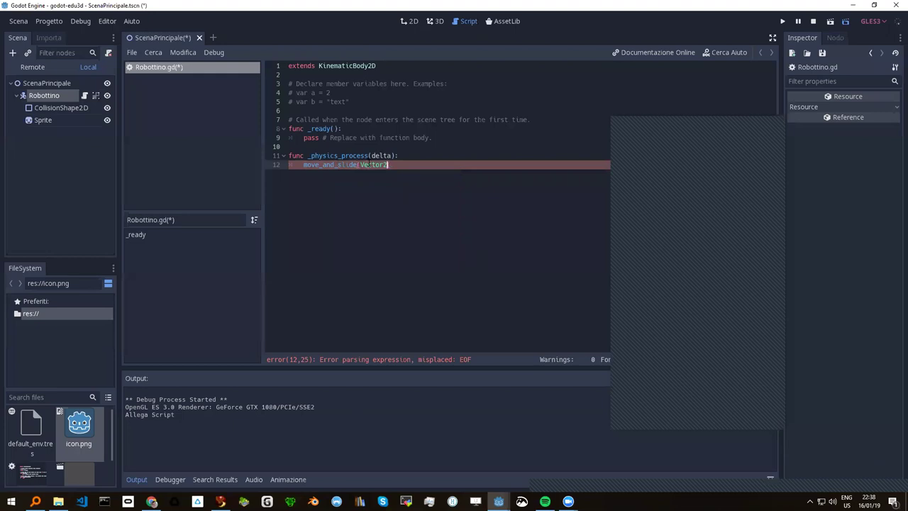
click(394, 165)
key(BackSpace)
key(BackSpace)
text(()
drag(303, 164, 357, 165)
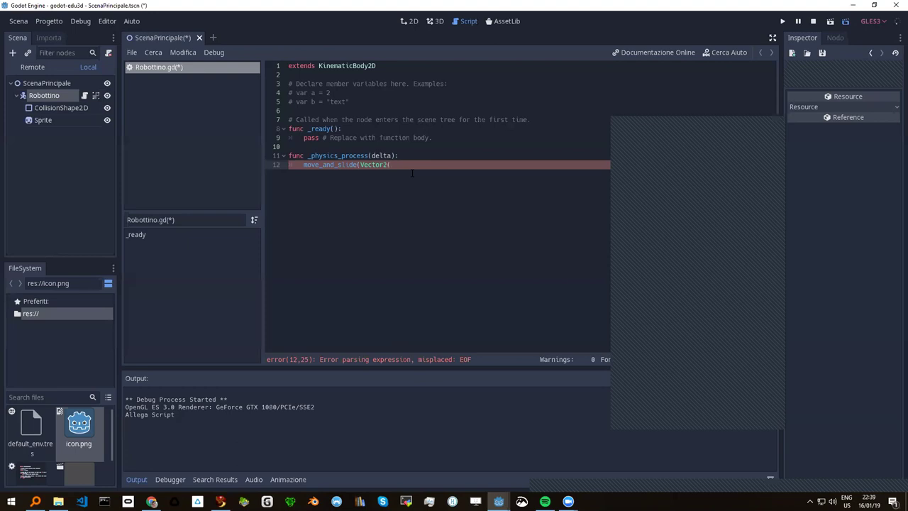
text(0,)
text(100)
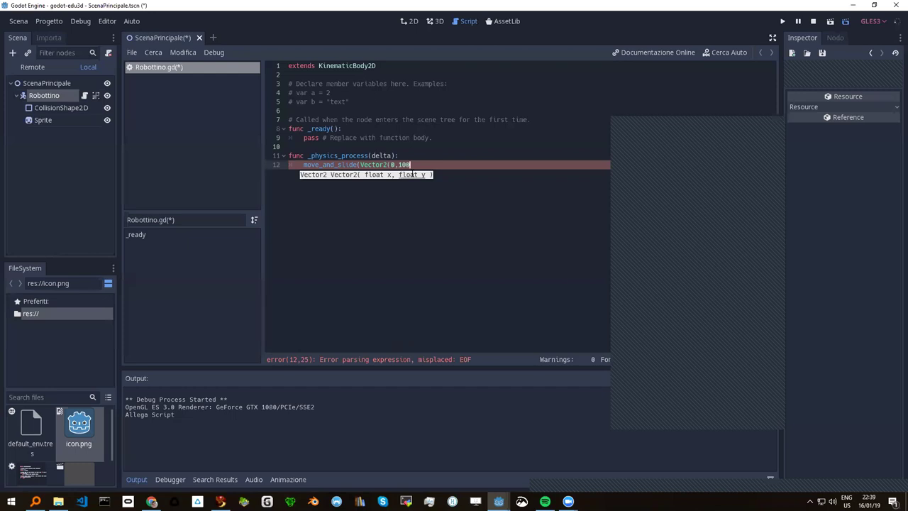
text()))
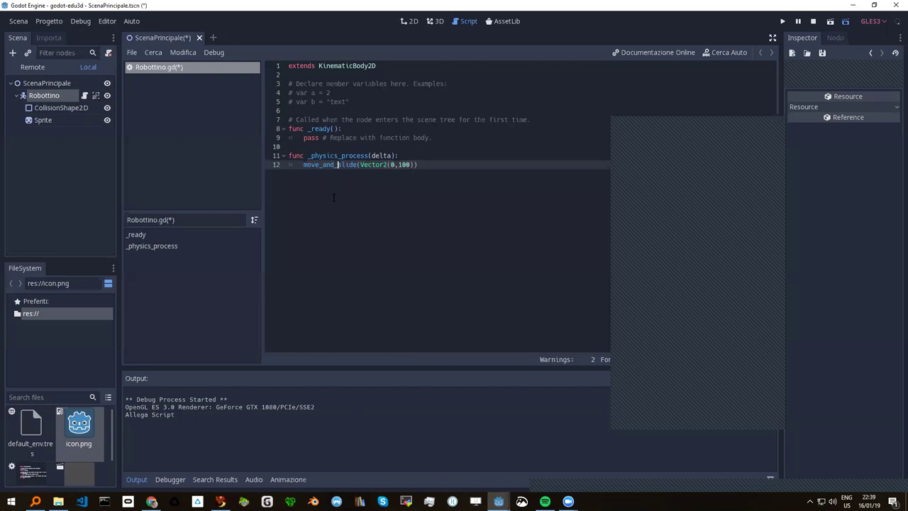
key(ctrl)
key(ctrl+s)
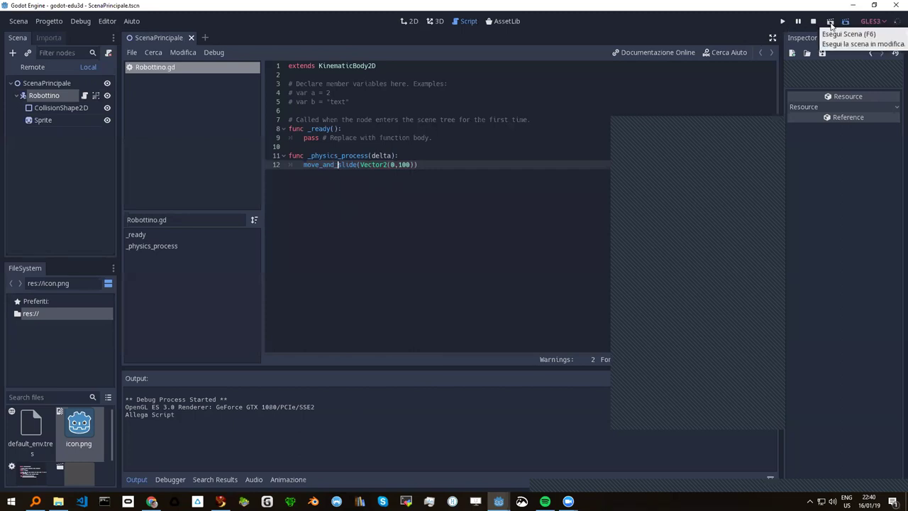
Test-run the scene to watch the robot fall, then return to the Robottino.gd code
click(831, 26)
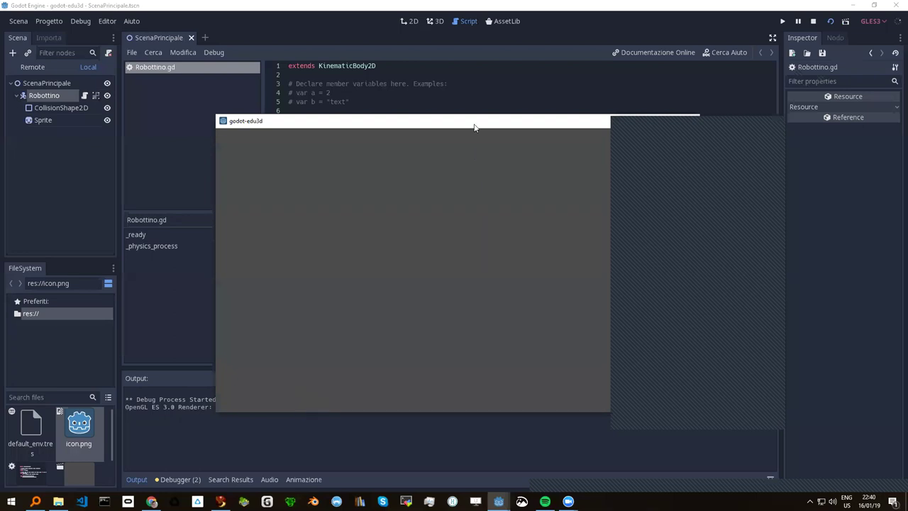
drag(475, 127, 429, 202)
click(418, 165)
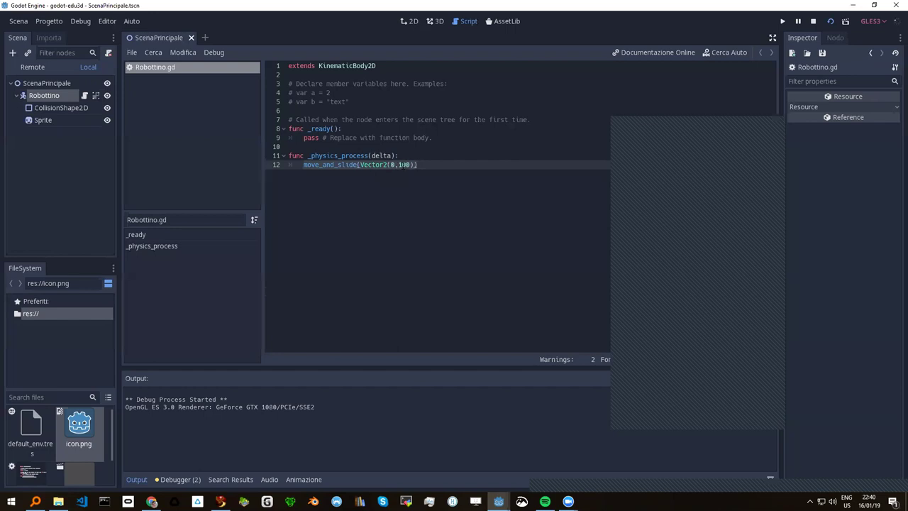
Change line 12 to move_and_slide(Vector2(100,100)) and save the script
click(393, 164)
text(10)
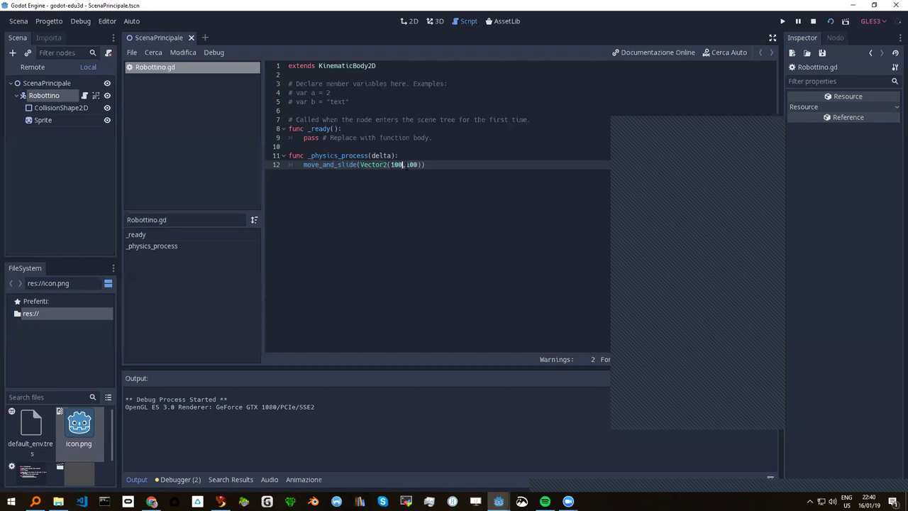
text(,)
key(ctrl+s)
click(388, 164)
Run the scene to test the diagonal movement, then close the game window
click(831, 22)
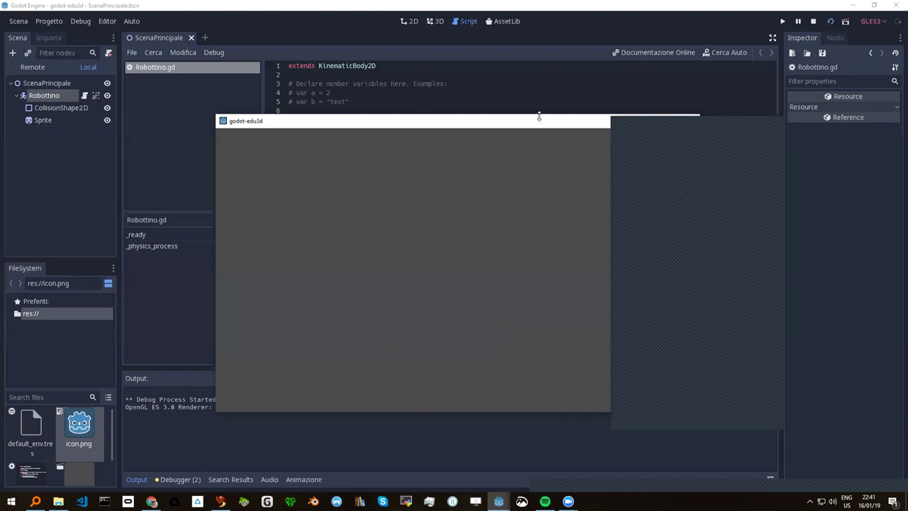
click(678, 126)
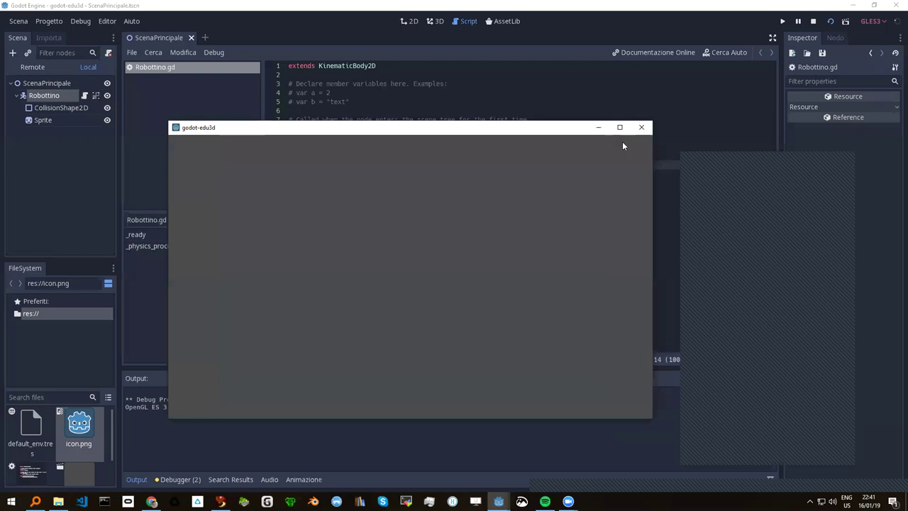
click(641, 129)
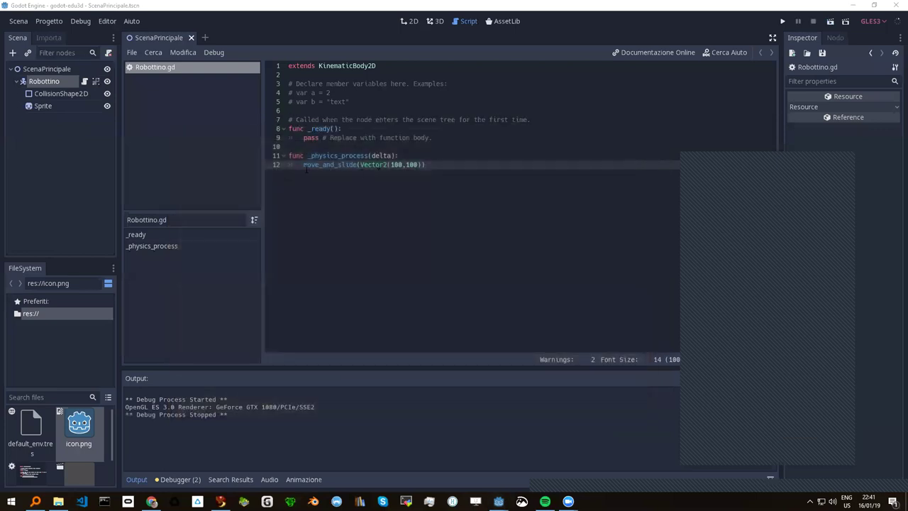
drag(303, 165, 435, 165)
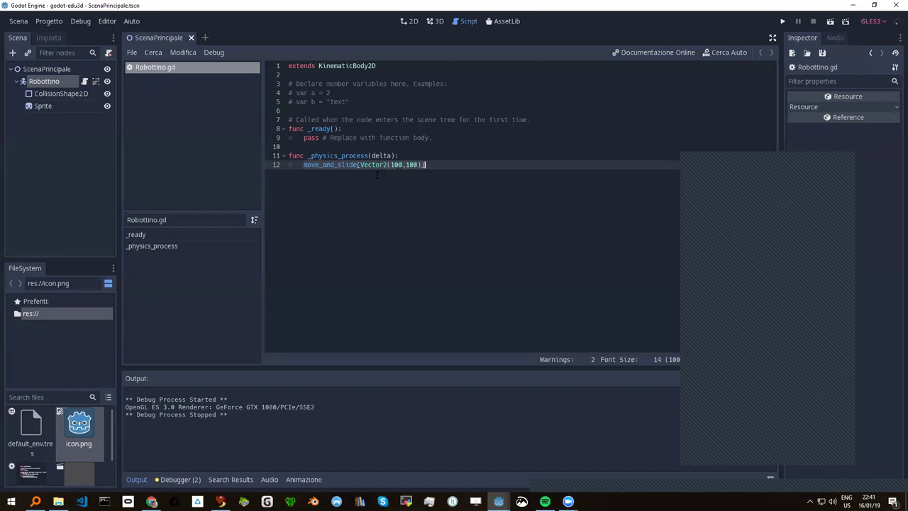
Insert an empty line 12 and set the movement back to Vector2(0,100)
click(407, 155)
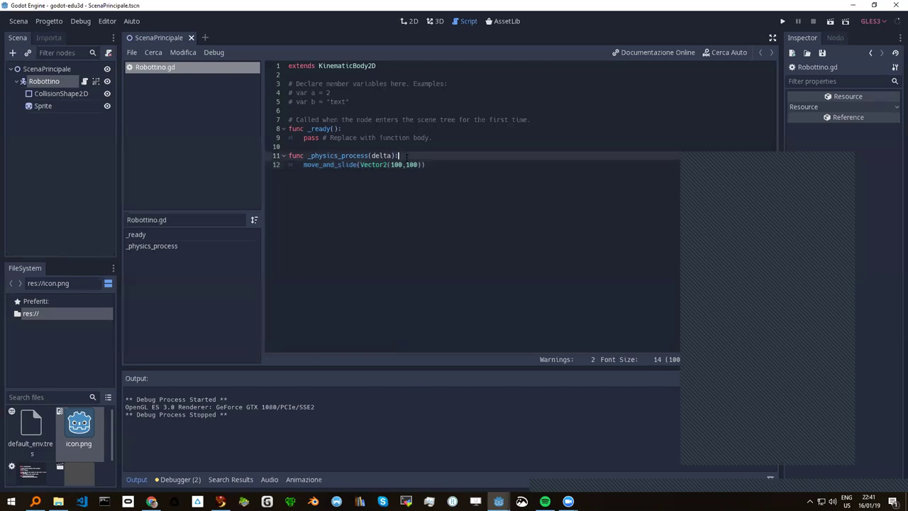
key(Return)
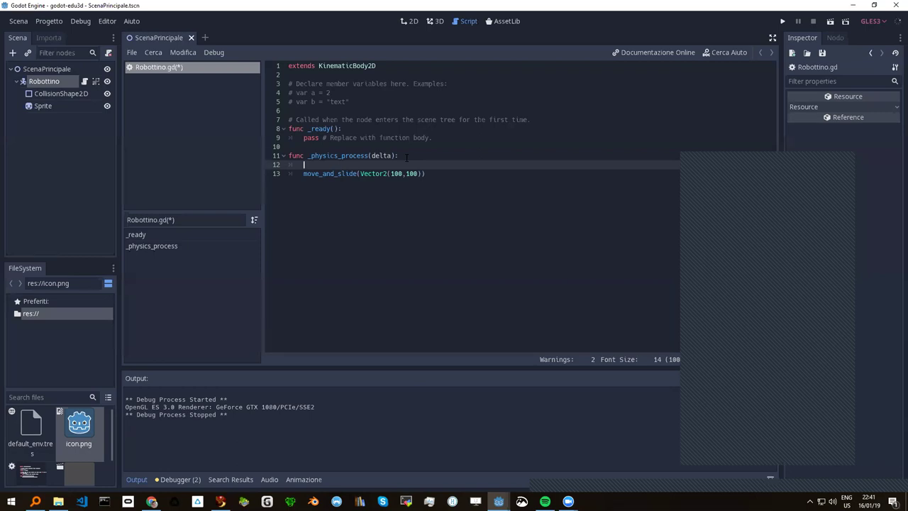
key(Down)
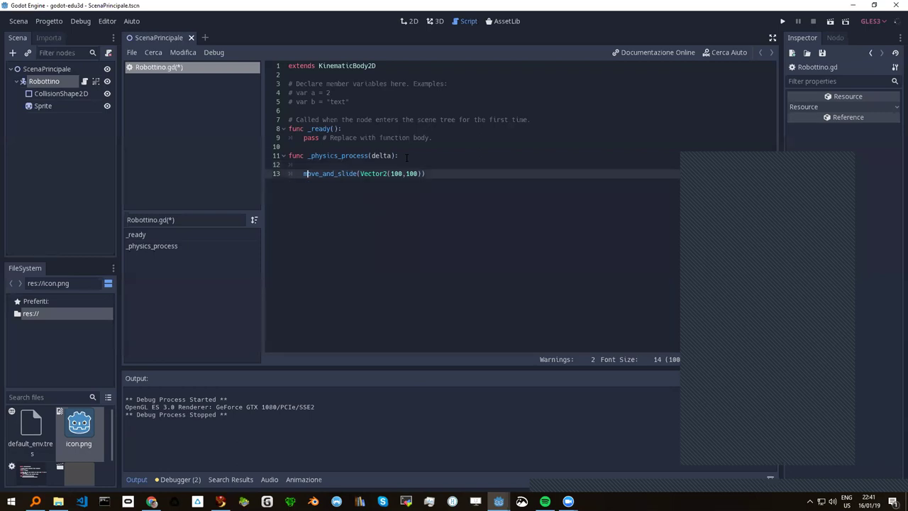
key(Delete)
key(Delete)
key(Delete)
text(0)
key(Up)
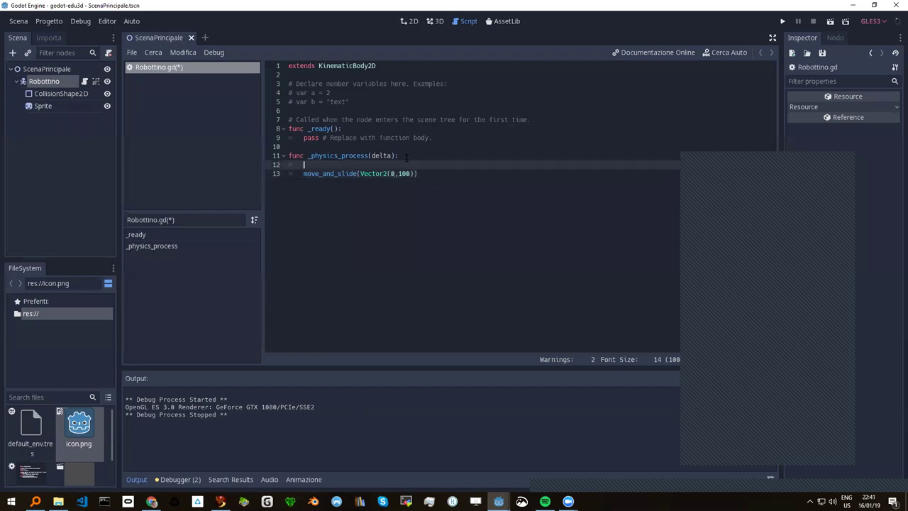
Write the condition if Input.is_action_pressed("ui_down"): on line 12
text(if )
text(Input.)
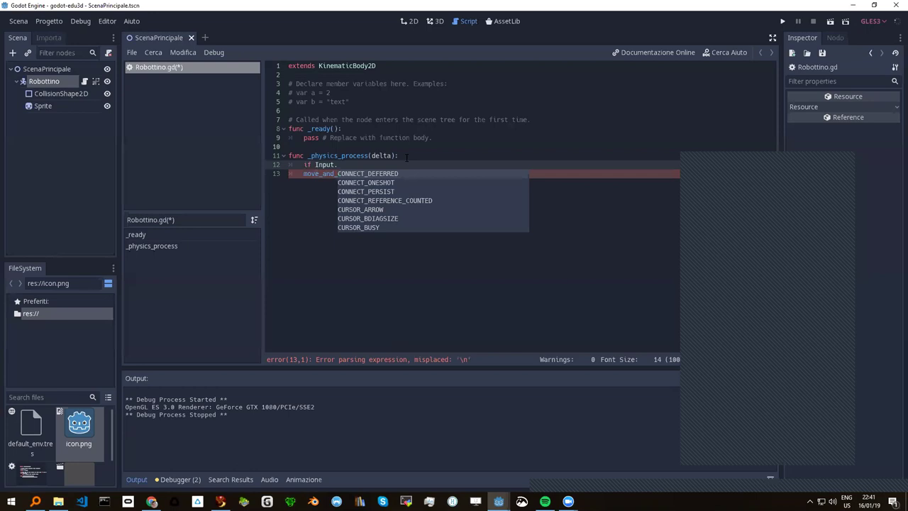
key(Escape)
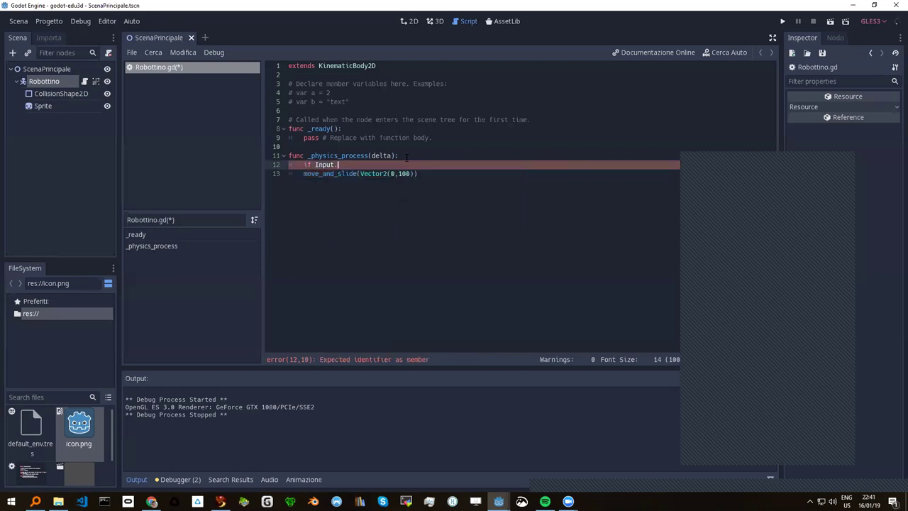
text(pre)
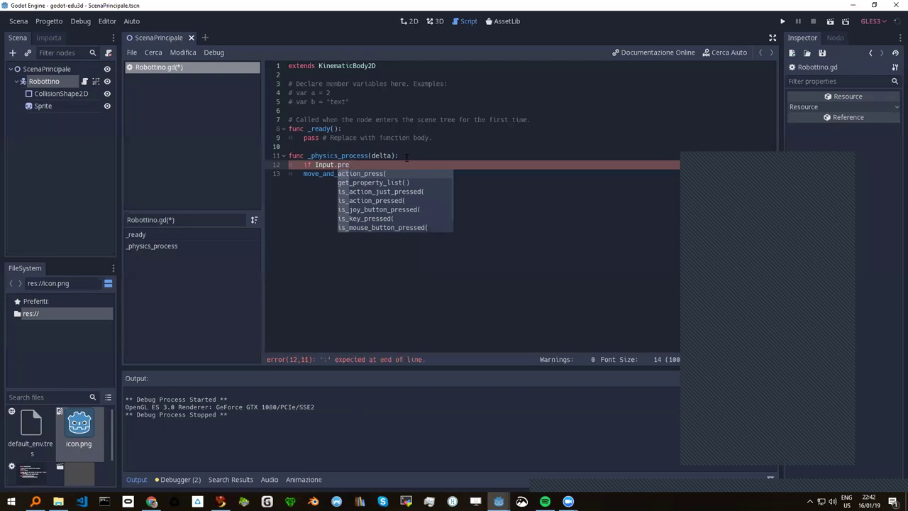
key(Down)
key(Down)
key(Down)
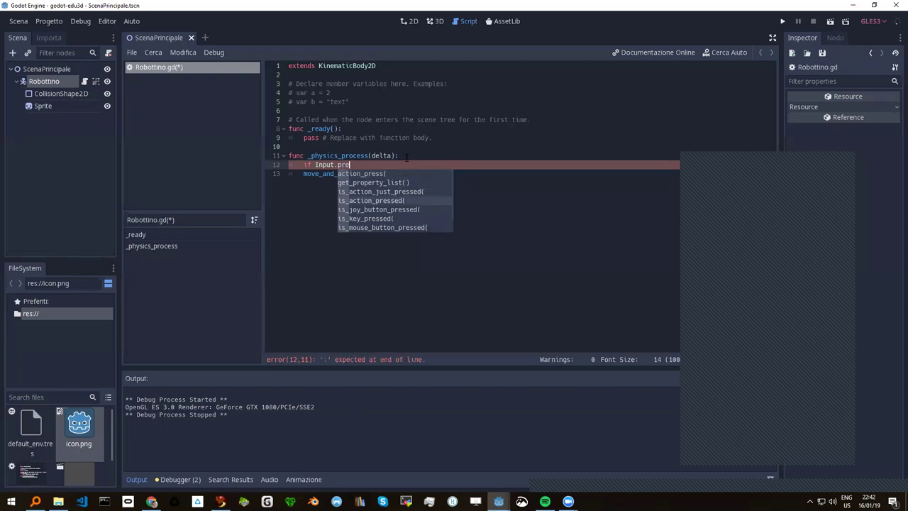
key(Return)
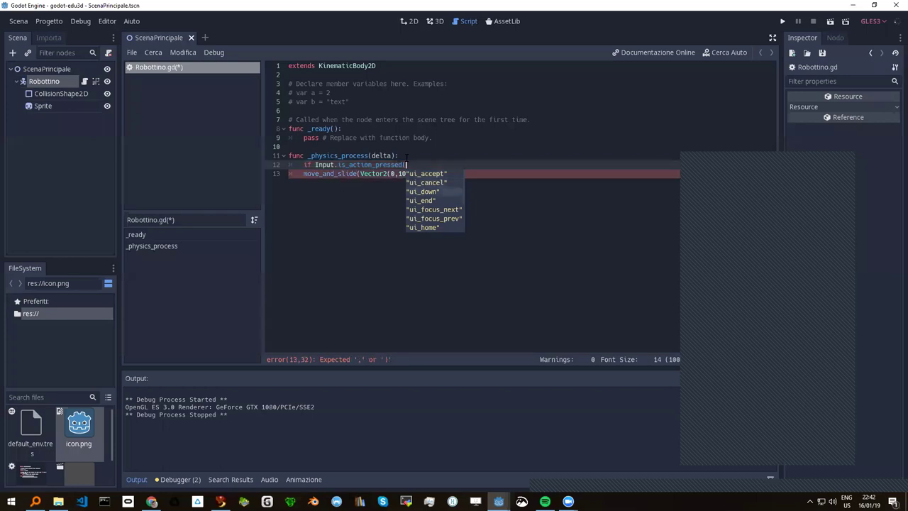
key(Down)
key(Up)
key(Return)
text())
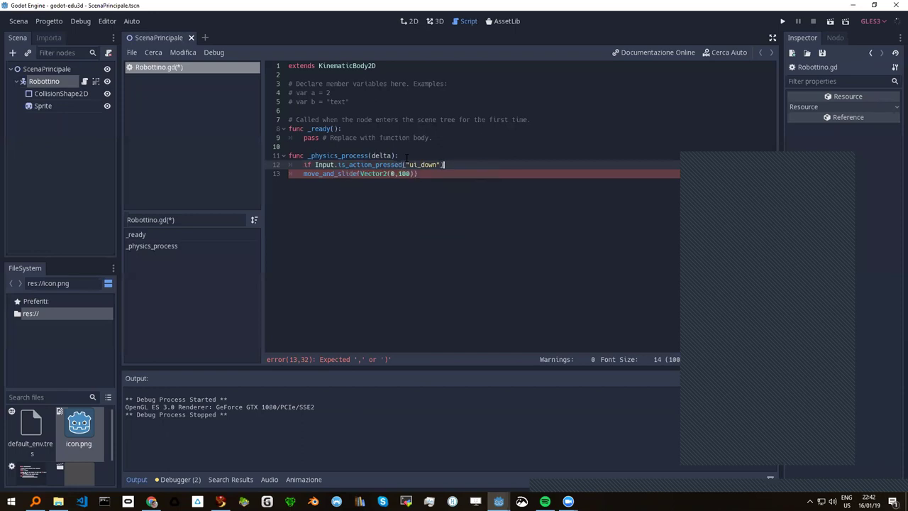
text(:)
Indent move_and_slide under the ui_down check and save the script
key(Down)
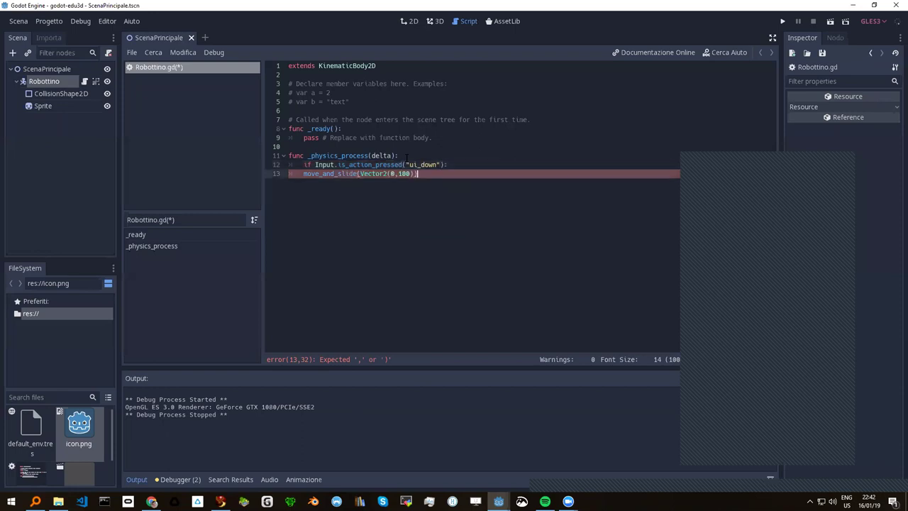
key(Tab)
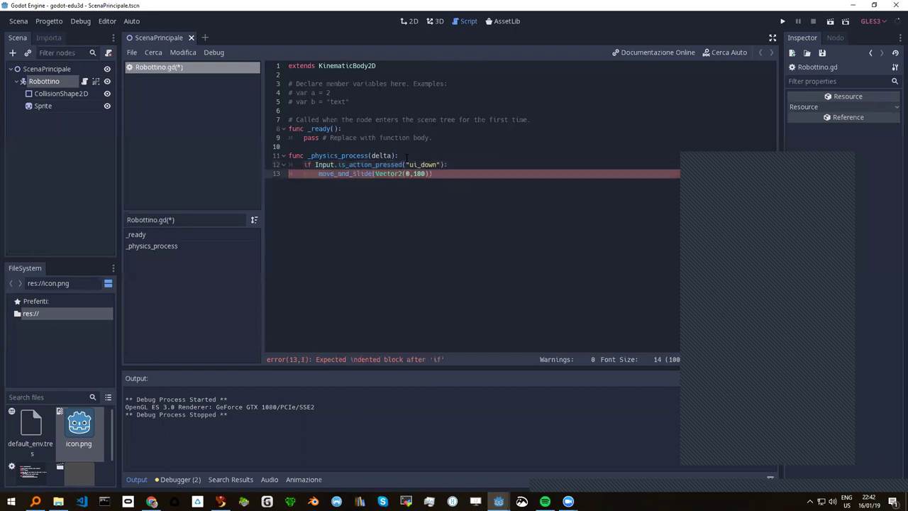
key(ctrl+s)
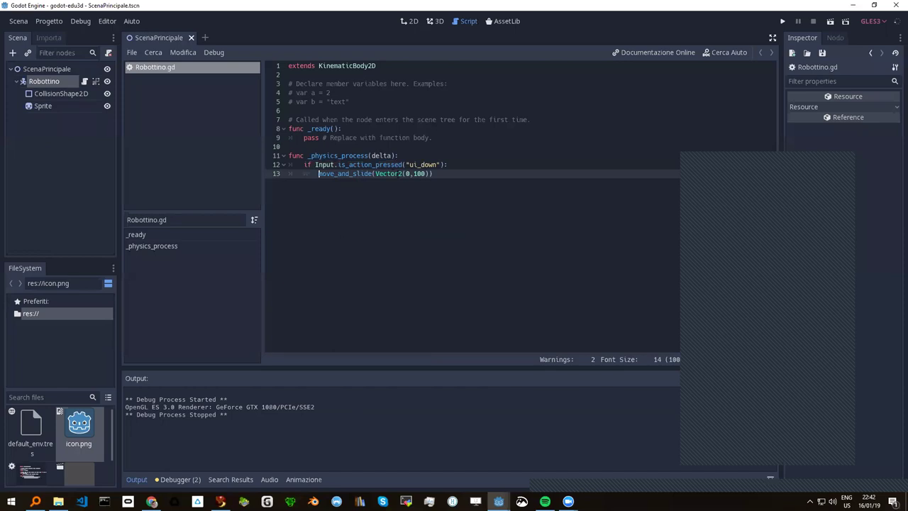
key(Up)
key(Right)
key(Right)
key(Right)
key(Right)
key(Right)
key(Right)
key(Right)
key(Right)
key(Right)
key(Right)
key(Right)
key(Right)
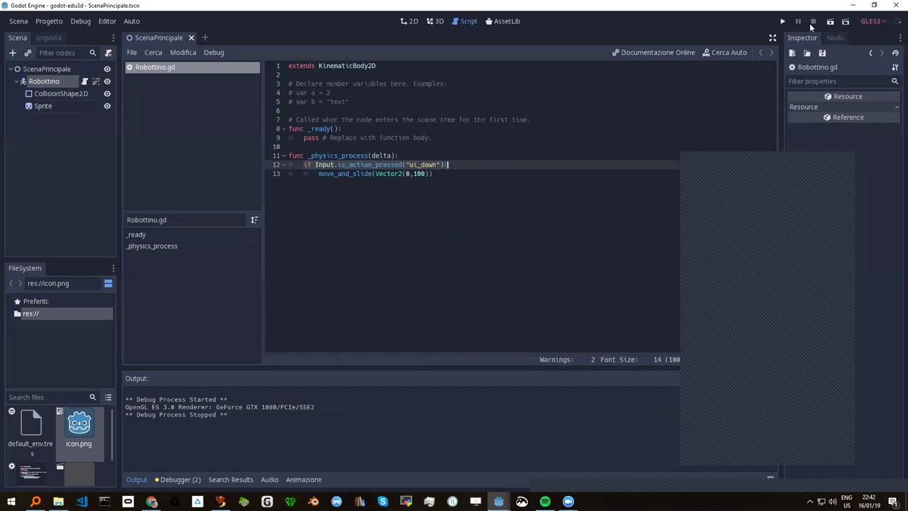
Run the scene, press Down to test the robot's movement, and stop the game with F8
click(830, 21)
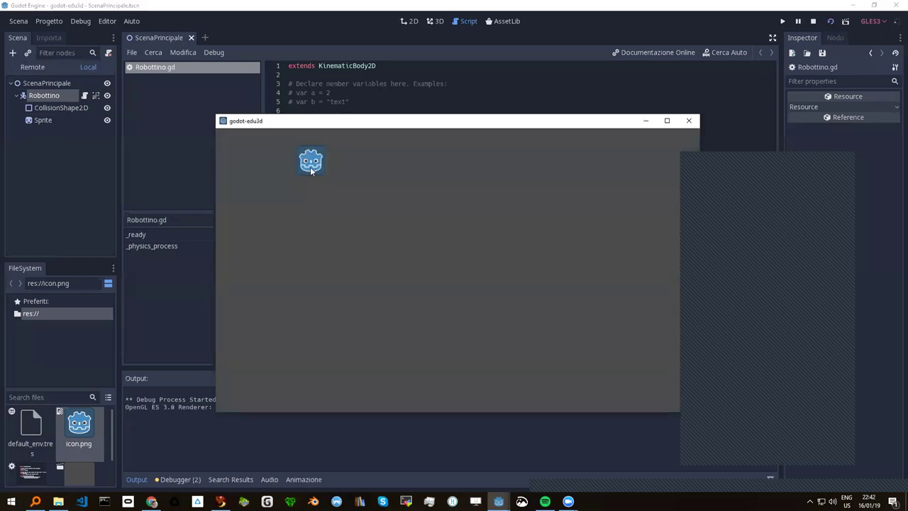
key(Down)
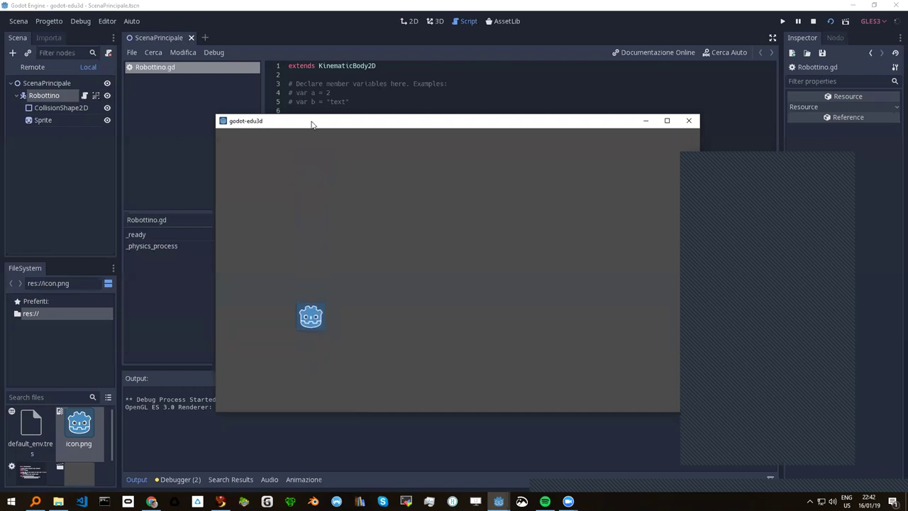
drag(312, 124, 602, 91)
key(F8)
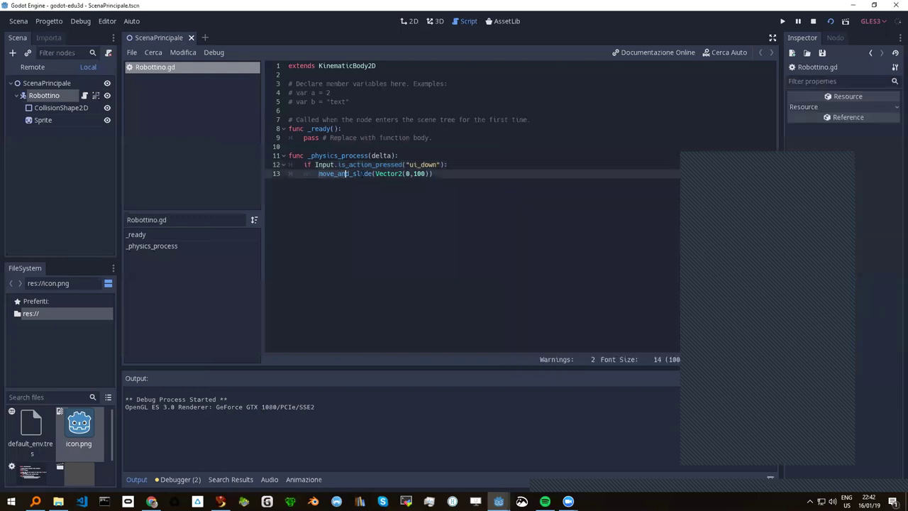
Add the closing parenthesis on line 13 and review the ui_down block lines
text())
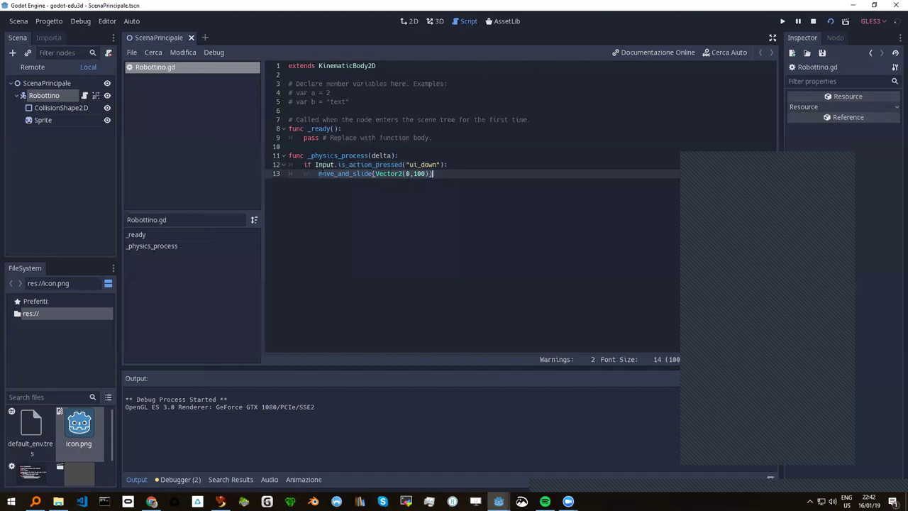
drag(302, 163, 448, 164)
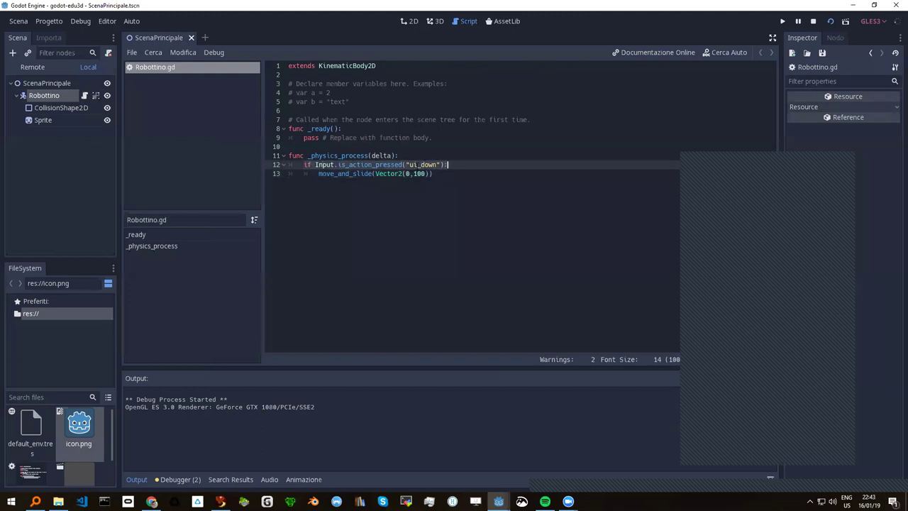
drag(318, 174, 434, 174)
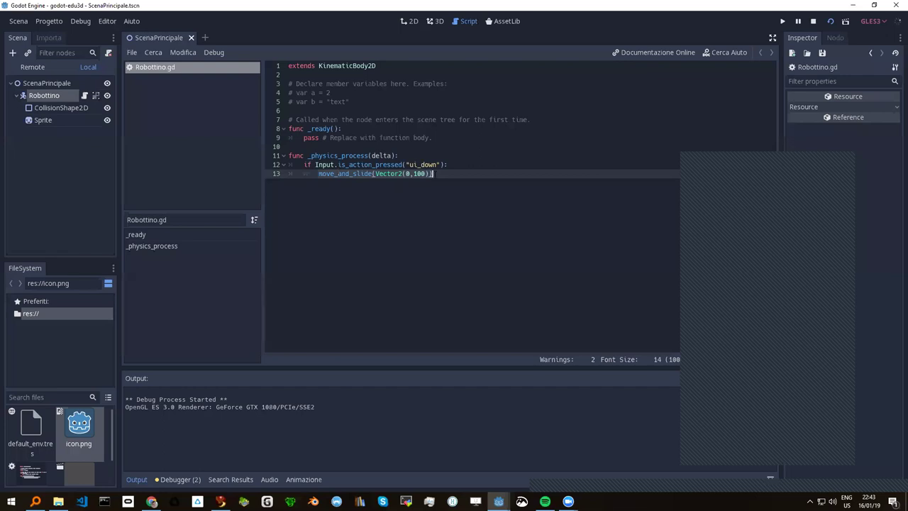
Create an empty line 14 below move_and_slide(Vector2(0,100))
click(435, 176)
key(Return)
key(Up)
key(Up)
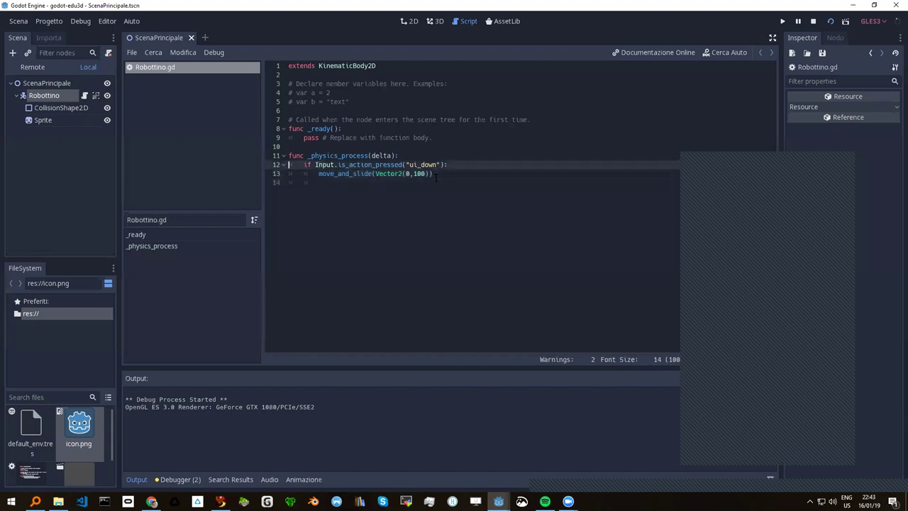
key(shift+Down)
key(shift+Down)
key(End)
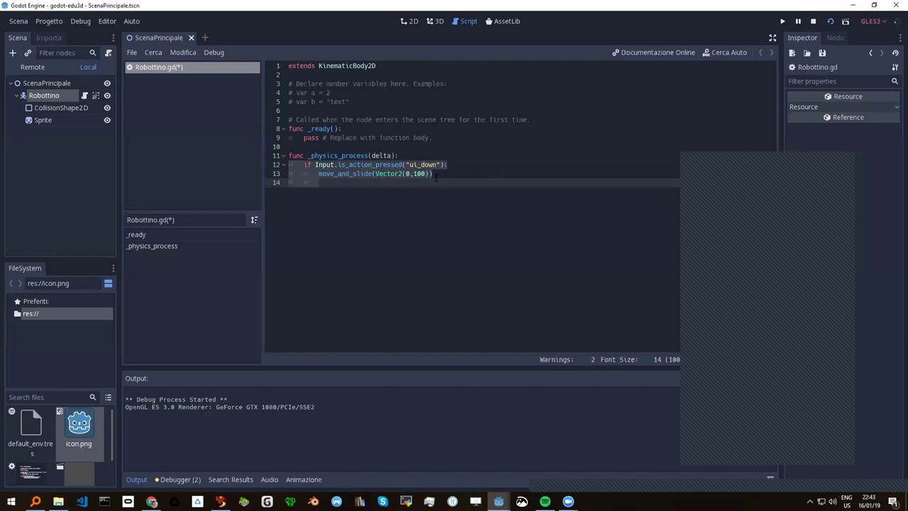
key(shift+Home)
Retype the missing 'c' in func on line 11 and review the ui_down block on lines 12–13
text(c)
key(Up)
key(Up)
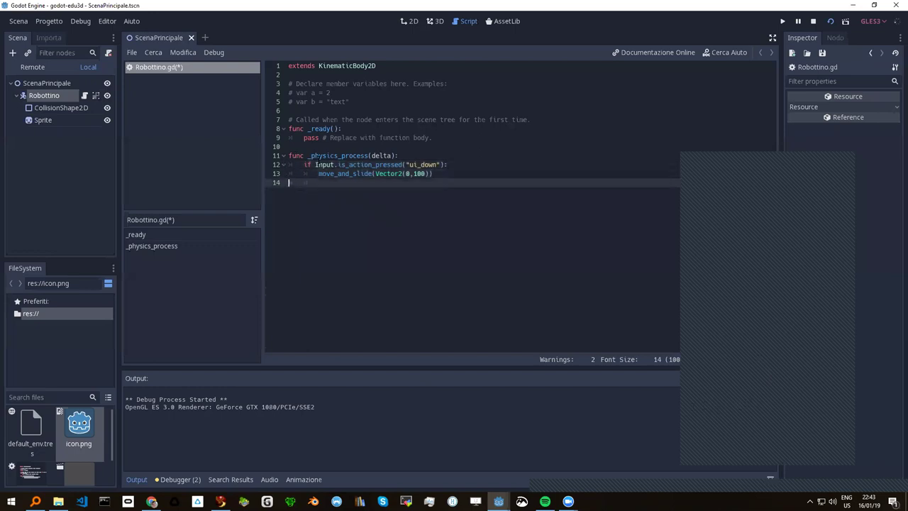
key(Right)
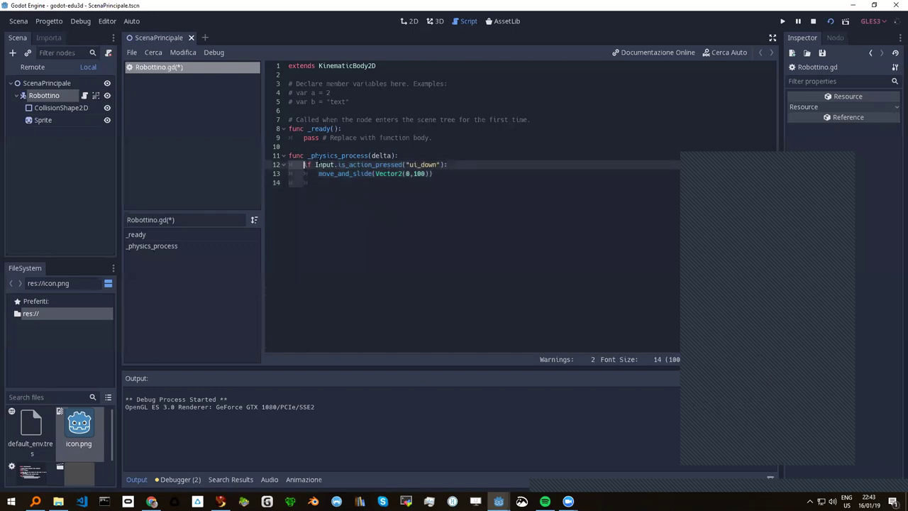
key(Down)
key(Left)
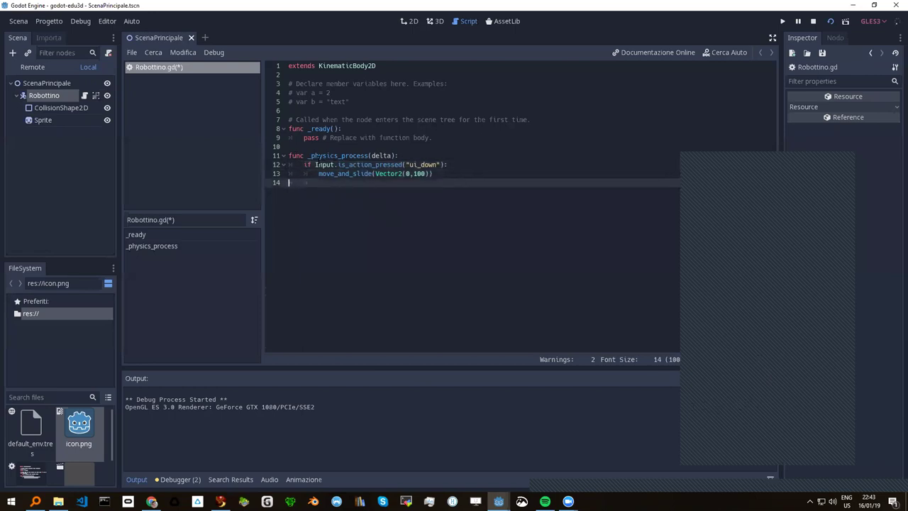
key(Up)
key(Down)
key(Down)
key(Up)
key(Down)
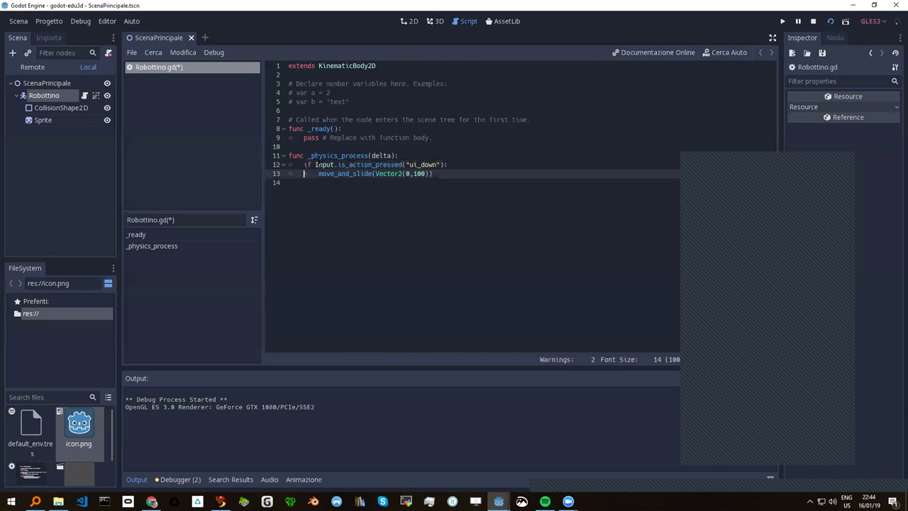
click(304, 164)
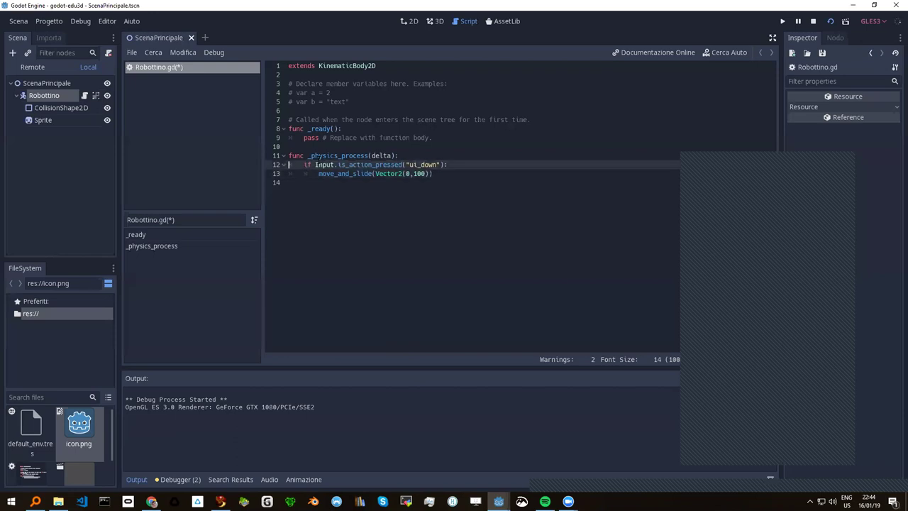
key(shift+Down)
key(shift+Down)
key(ctrl+c)
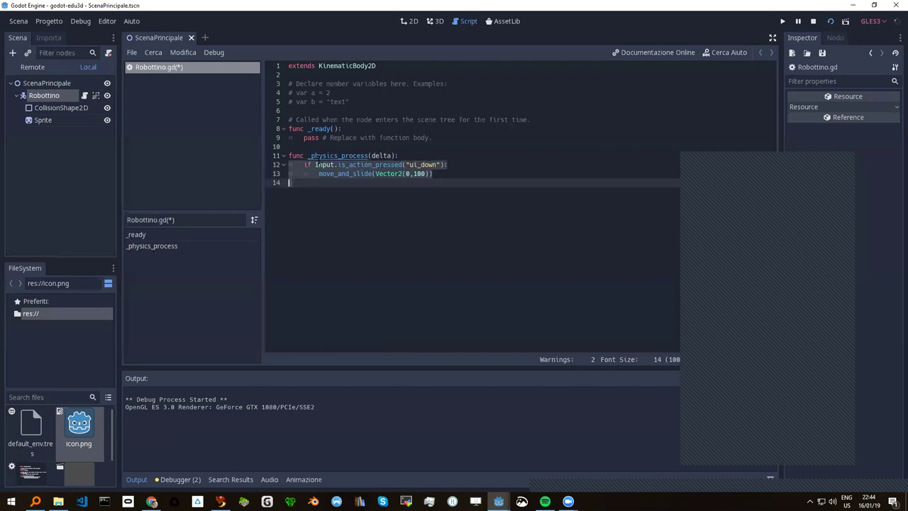
click(288, 183)
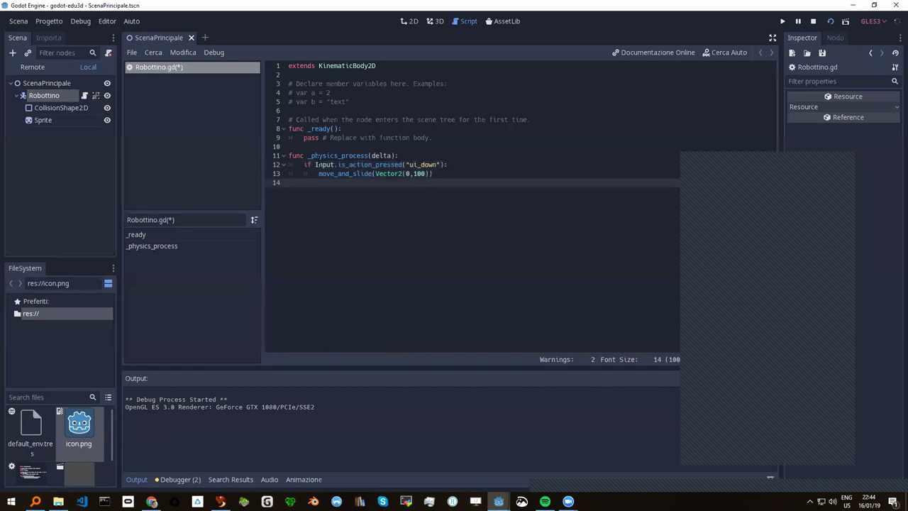
Paste a copy of the ui_down block below itself and change its action to ui_up
key(ctrl+v)
key(BackSpace)
click(330, 183)
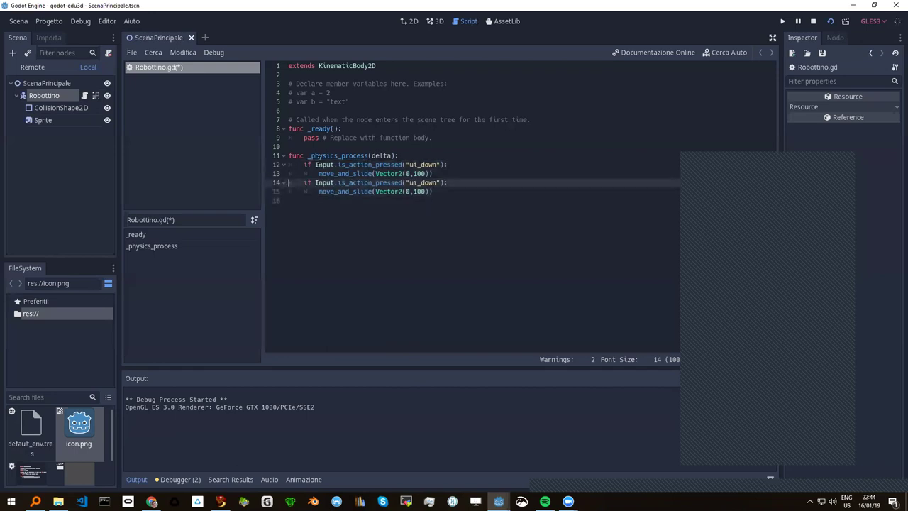
click(390, 182)
drag(421, 183, 437, 182)
text(up)
key(Escape)
Check the Vector2(0,100) on line 15 and add blank lines below the ui_up block
click(408, 192)
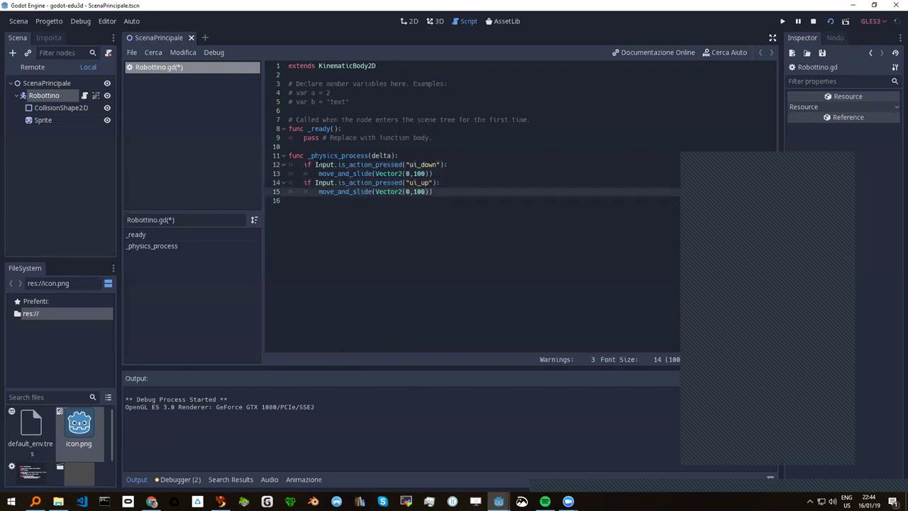
click(429, 191)
key(Up)
key(Up)
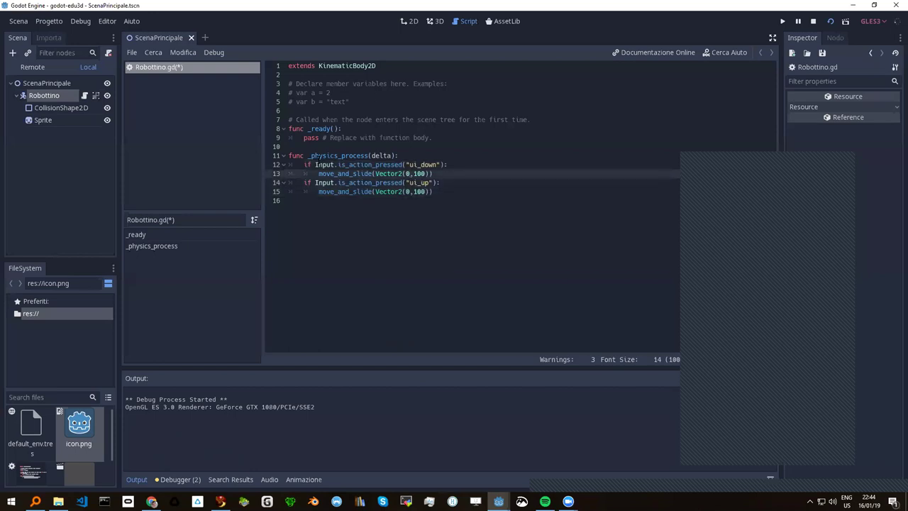
click(414, 192)
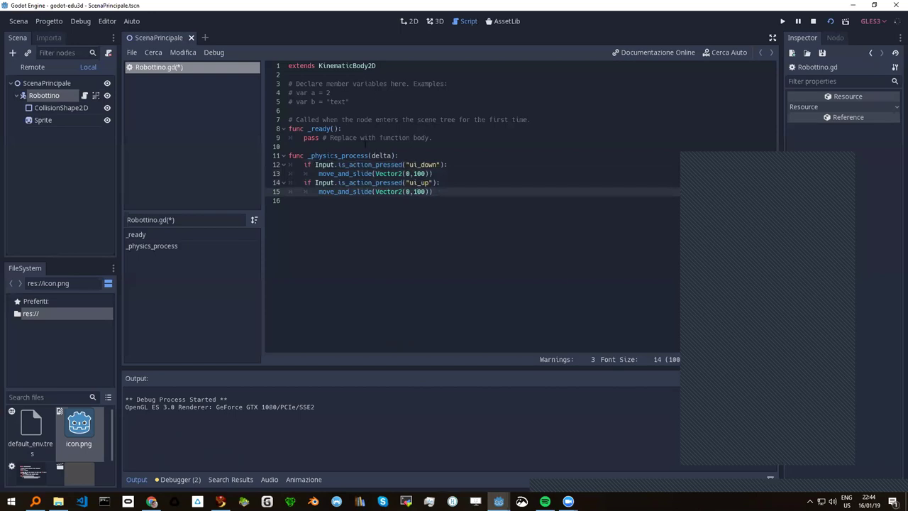
click(449, 193)
key(Return)
key(Return)
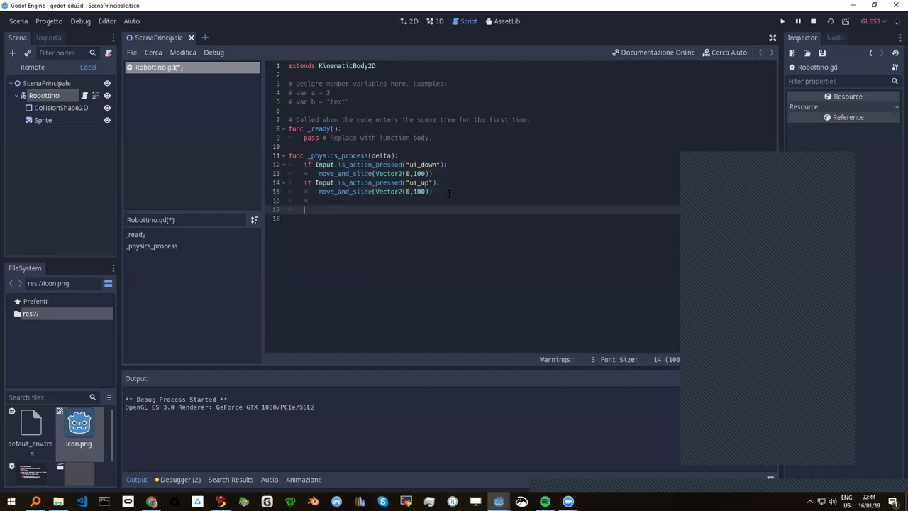
Add four # comment lines below the movement code
text(#)
key(Return)
text(#)
key(Return)
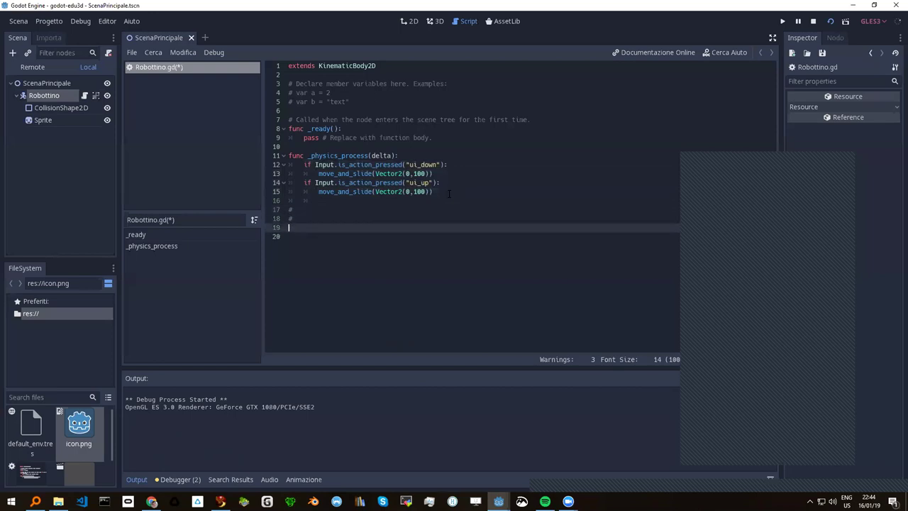
text(#)
key(Return)
text(#)
Write the axis notes '-------> aumenta la x' and 'v aumenta la y' in the comments
key(Up)
key(Up)
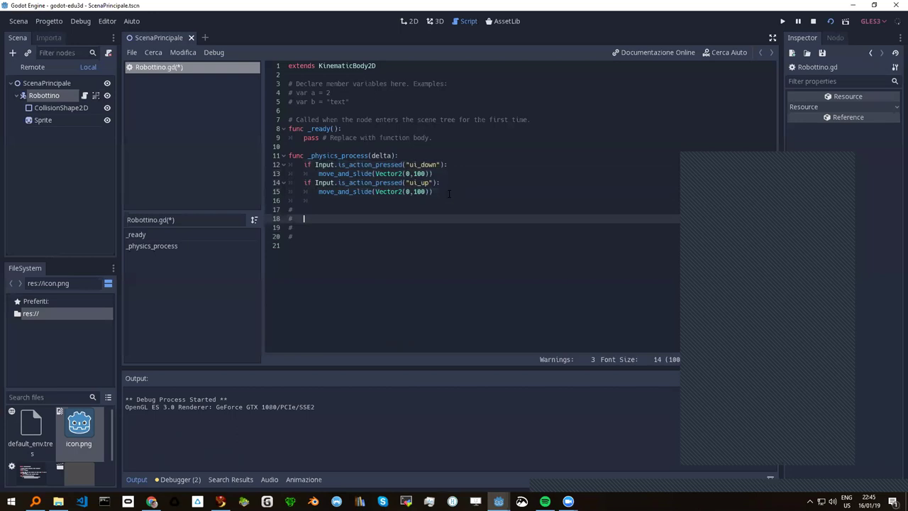
key(Tab)
text(-------)
key(BackSpace)
key(BackSpace)
text(-> )
text(aumenta la x)
key(Down)
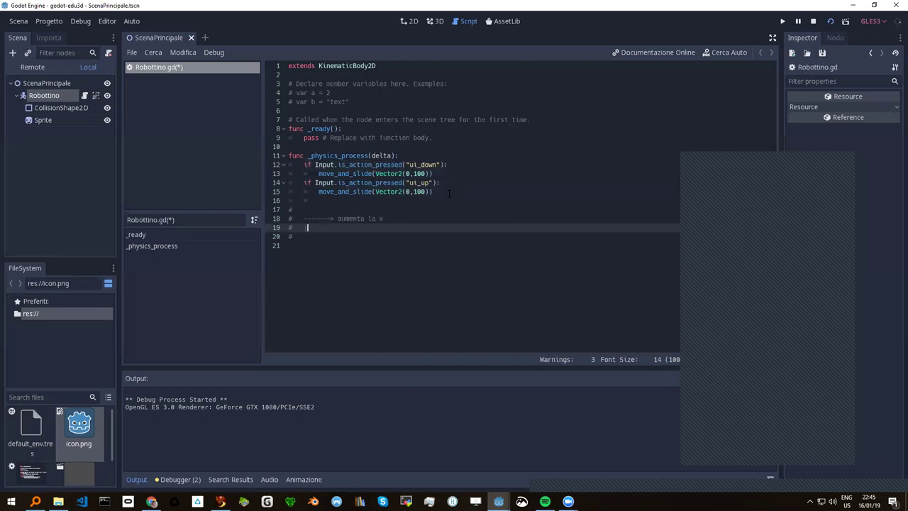
key(Down)
text(v   aumenta  la y)
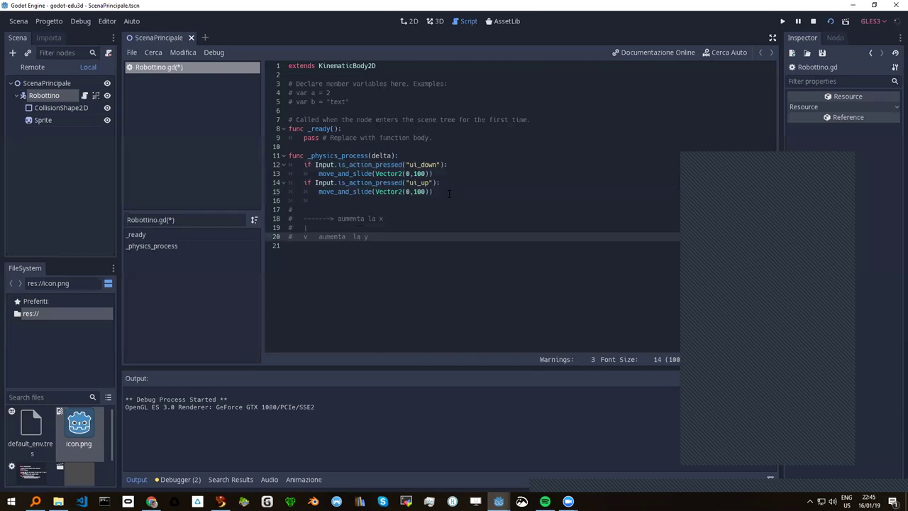
Change line 15 to Vector2(0,-100) so ui_up moves the robot upward
key(Up)
key(Up)
key(Up)
key(Up)
key(Up)
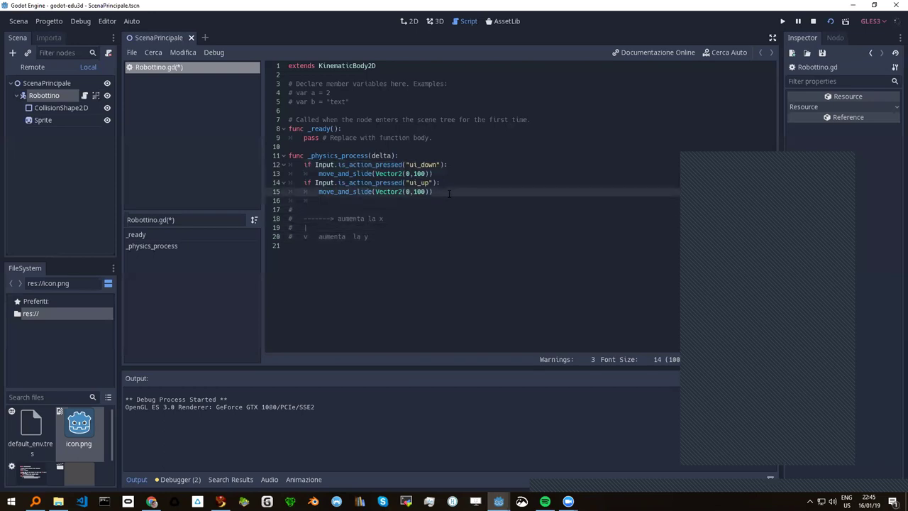
key(Right)
key(Right)
key(Right)
key(Right)
key(Right)
key(Right)
text(-)
Save Robottino.gd, test-run the up and down movement, then minimize the game window
key(ctrl+s)
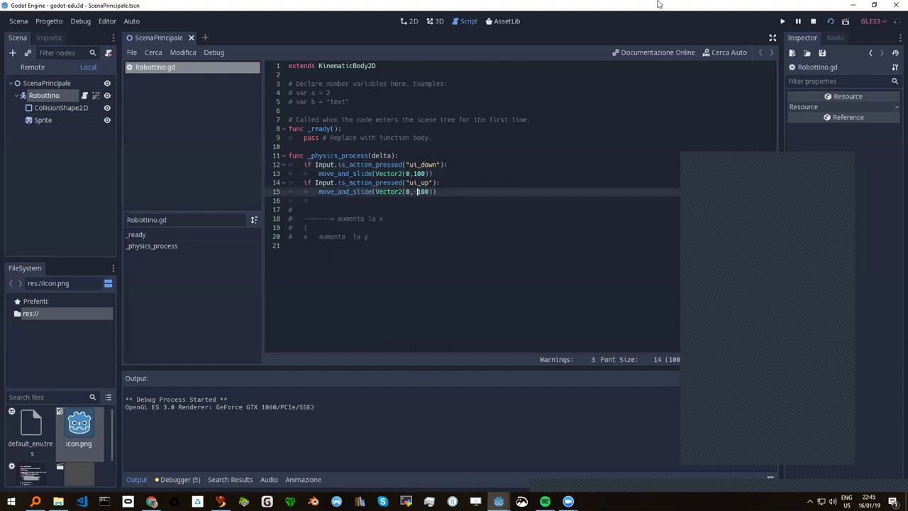
click(830, 22)
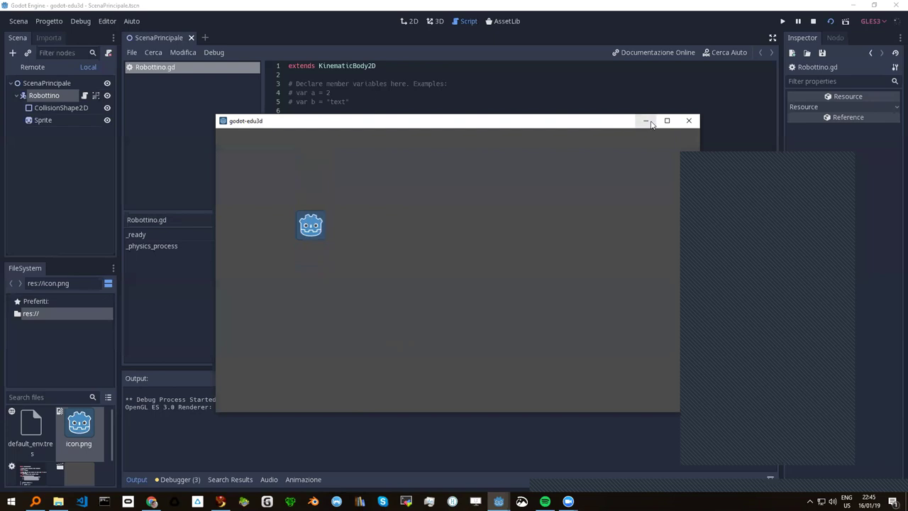
click(646, 122)
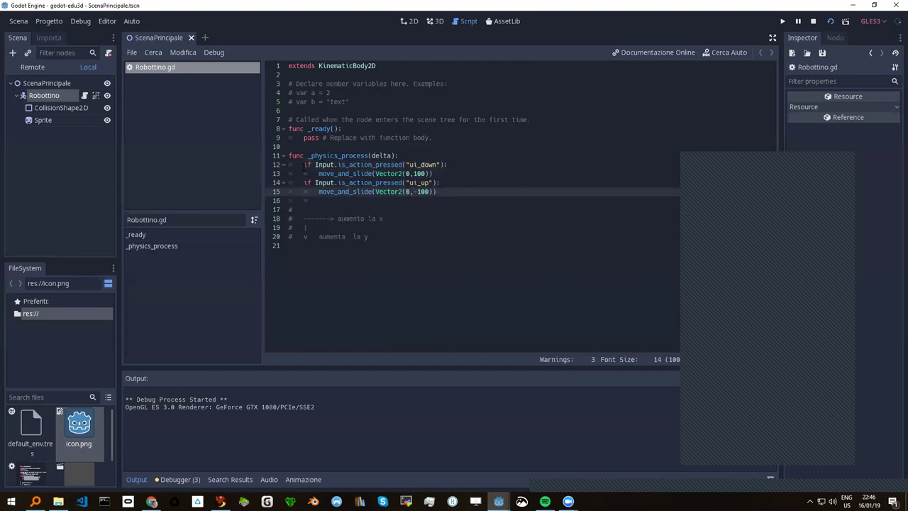
Review the movement blocks by selecting the move_and_slide calls on lines 13 and 15
drag(304, 165, 433, 174)
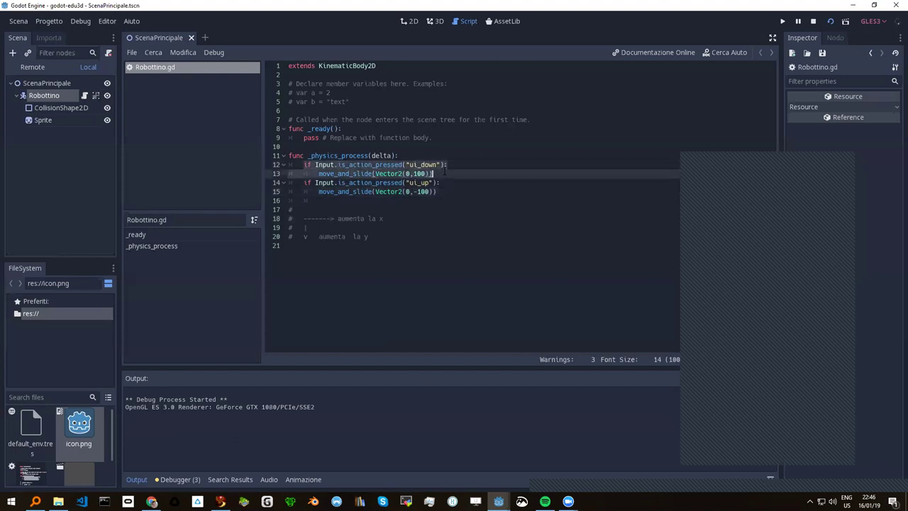
click(327, 173)
drag(319, 173, 433, 173)
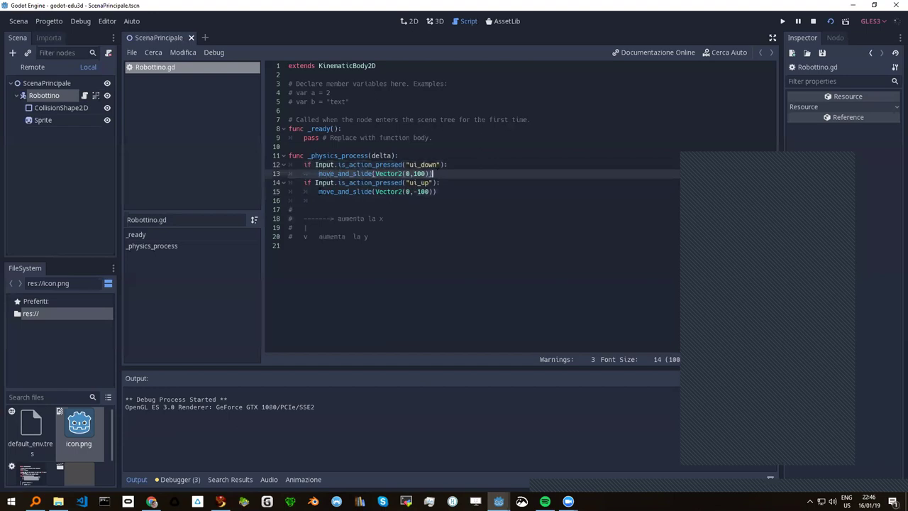
drag(319, 191, 438, 192)
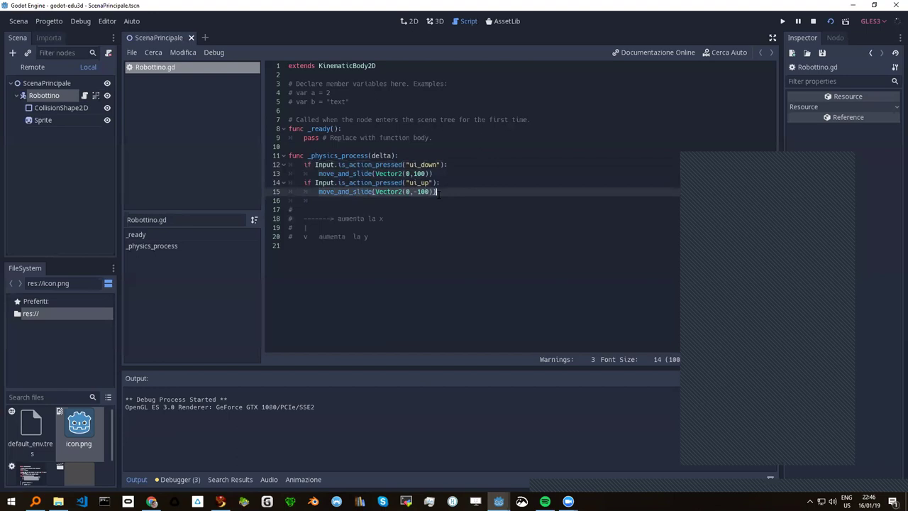
key(Up)
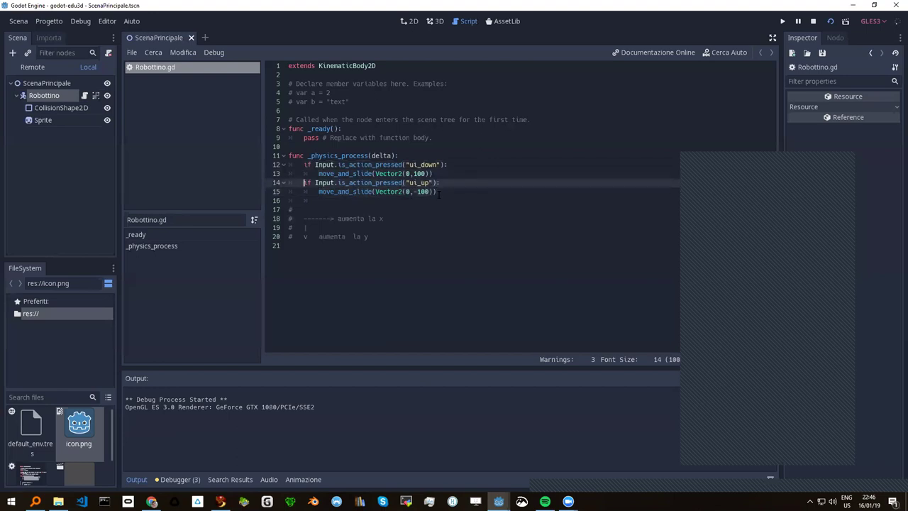
Select lines 12–15 and paste a copy of the ui_down and ui_up checks below them
key(shift+Down)
key(shift+Down)
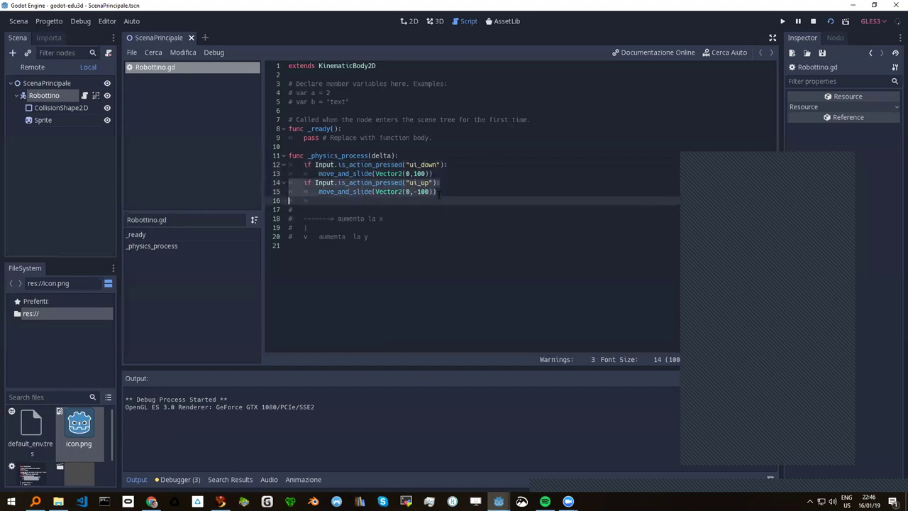
key(Up)
key(Up)
key(Up)
key(Up)
key(shift+Down)
key(shift+Down)
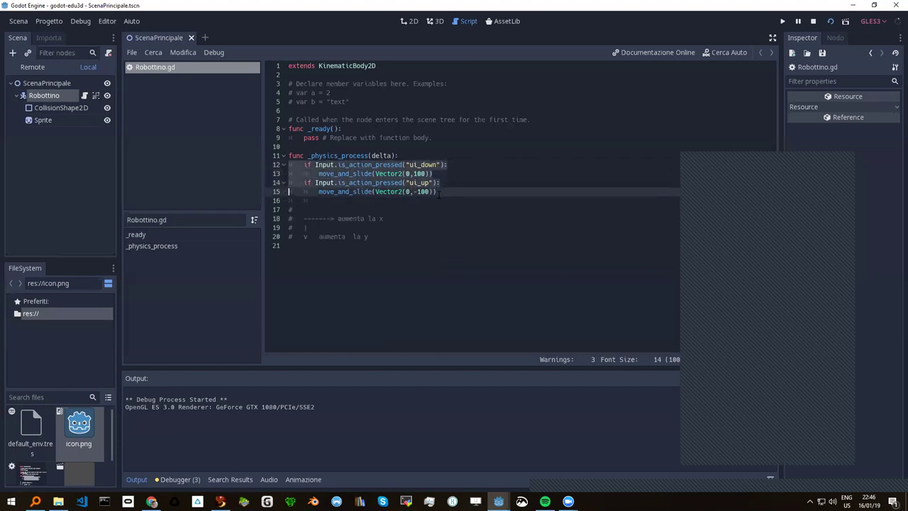
key(shift+Down)
key(shift+Down)
key(ctrl+c)
key(Escape)
key(Return)
key(ctrl+v)
key(Up)
key(Up)
key(Up)
key(Up)
Change the copied ui_down check on line 16 to ui_left using autocomplete
click(345, 200)
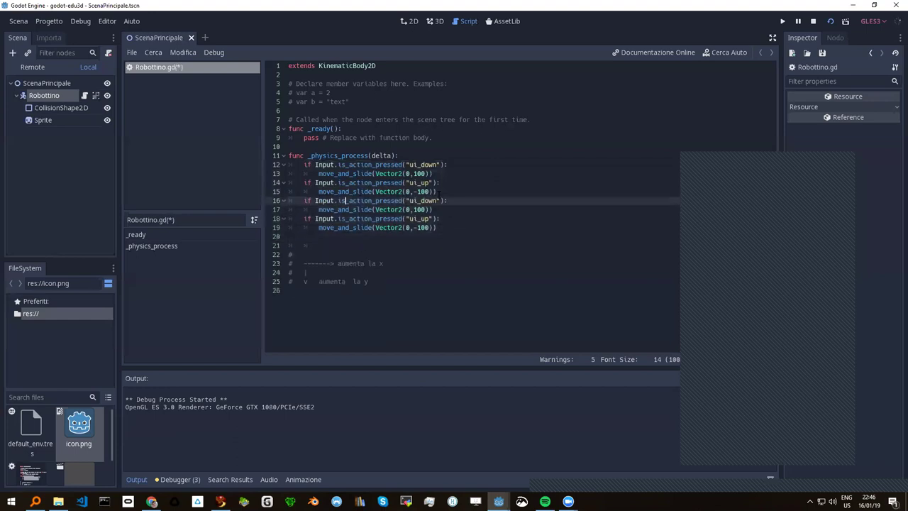
key(ctrl+space)
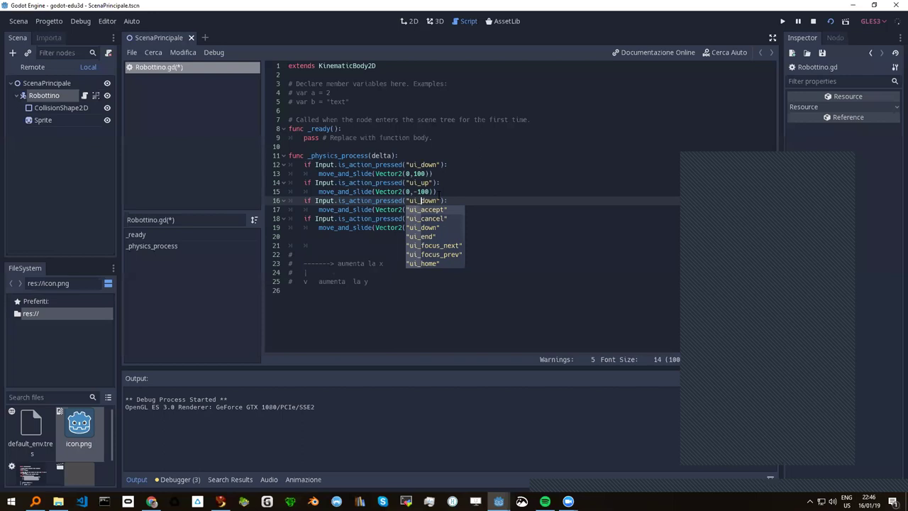
text(l)
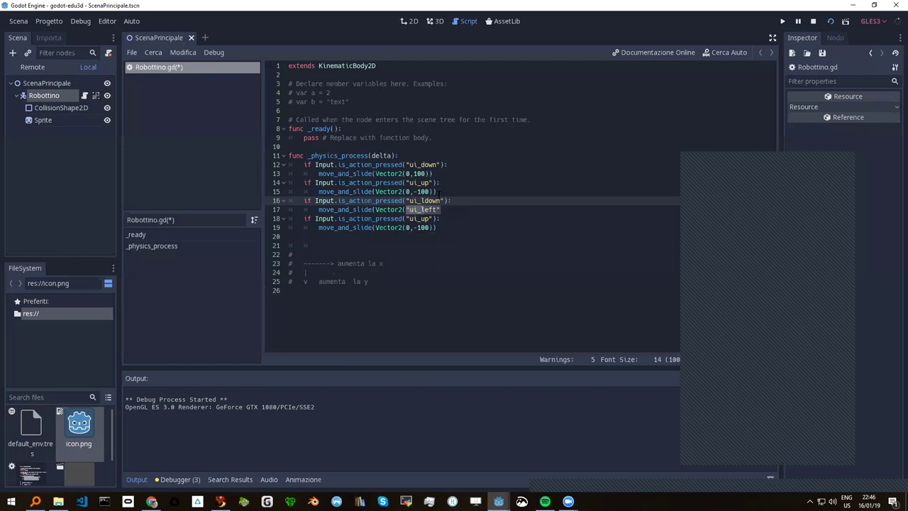
key(Return)
key(Delete)
key(Delete)
key(Delete)
key(Delete)
key(Delete)
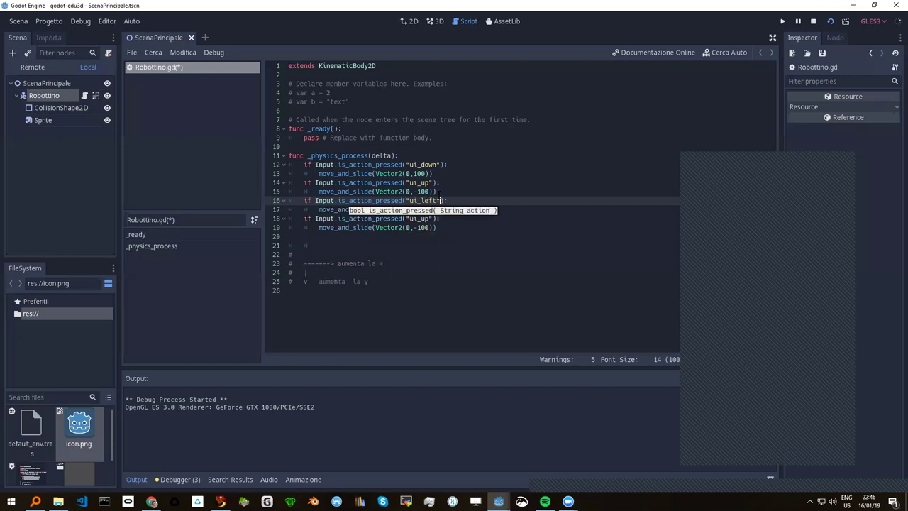
Set line 17's move_and_slide vector to Vector2(-100,0)
key(Escape)
key(Down)
key(Left)
key(Left)
key(Left)
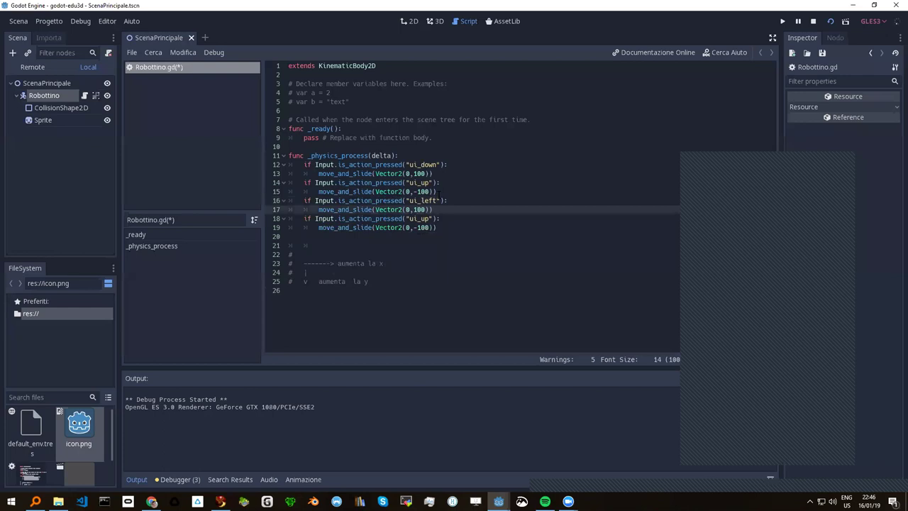
key(shift+Right)
key(shift+Right)
key(shift+Right)
key(shift+Right)
key(shift+Right)
key(BackSpace)
text(x,y)
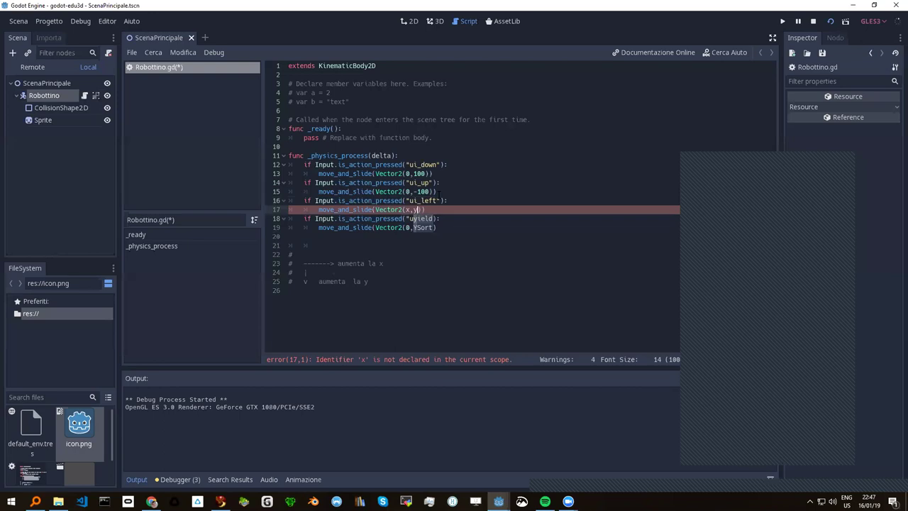
key(Left)
key(Left)
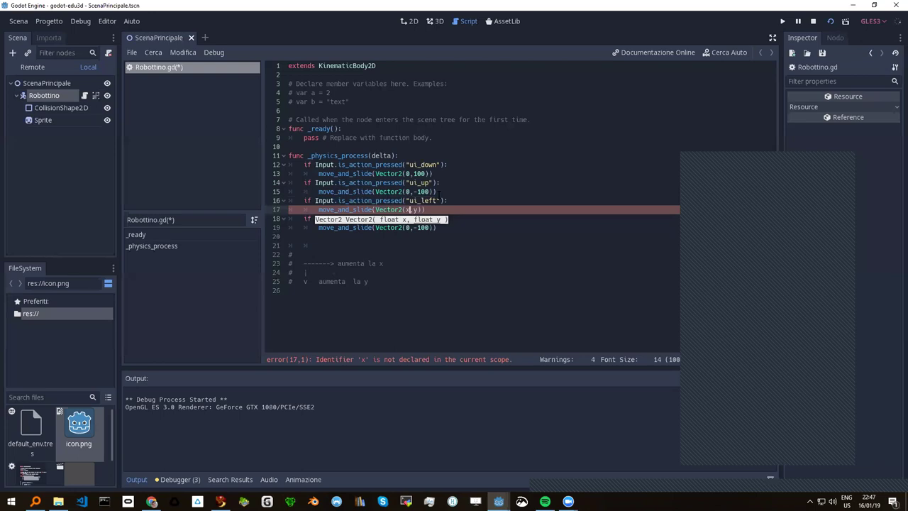
key(BackSpace)
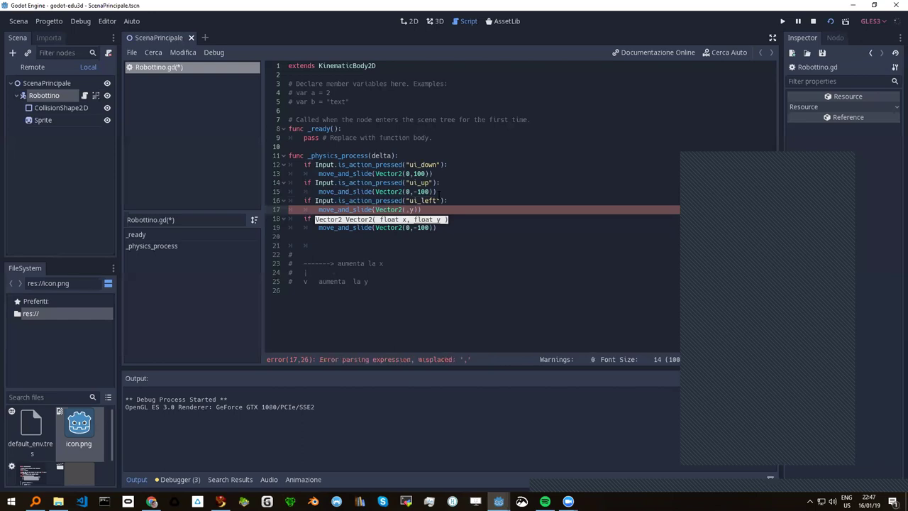
text(-100,)
text(0)
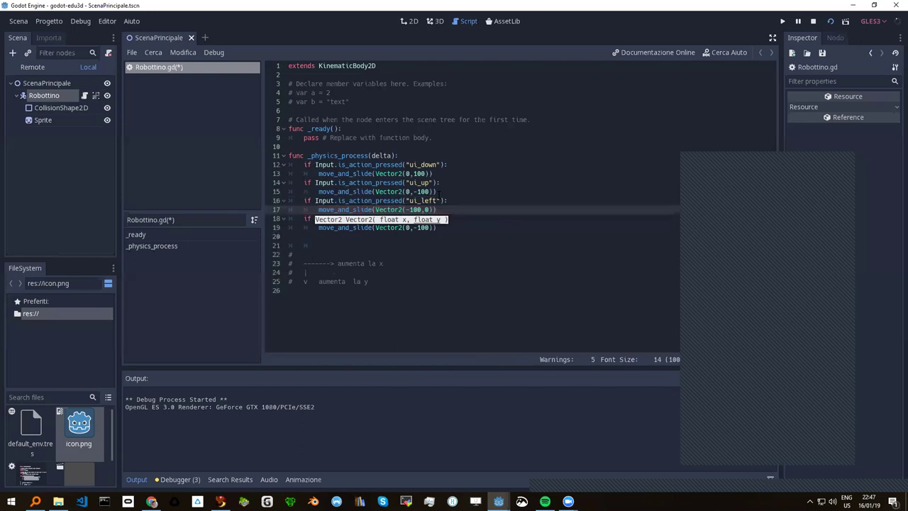
key(Left)
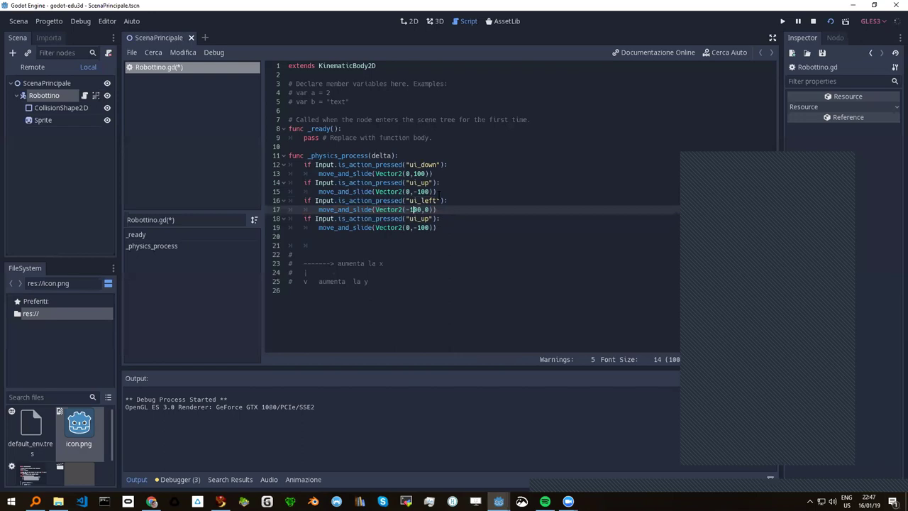
key(Down)
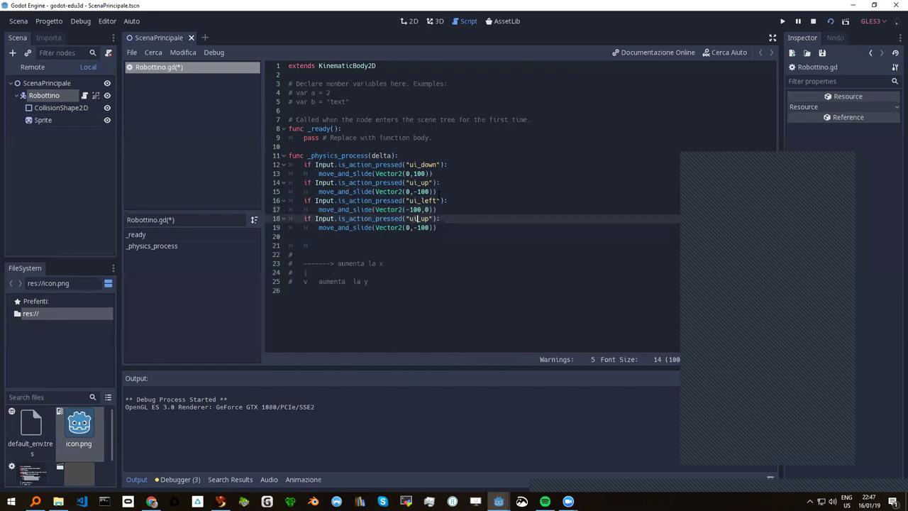
drag(420, 218, 429, 219)
Change line 18 to ui_right, set line 19 to Vector2(100,0), and save Robottino.gd
text(ri)
text(ght)
key(Down)
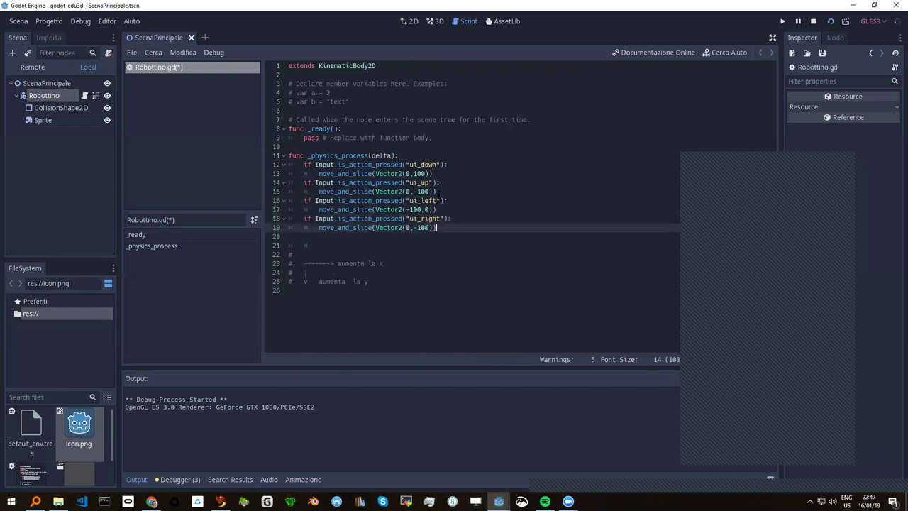
key(BackSpace)
text(1)
text(00)
key(Right)
key(Right)
key(Right)
key(BackSpace)
key(BackSpace)
key(BackSpace)
text(0)
key(ctrl+s)
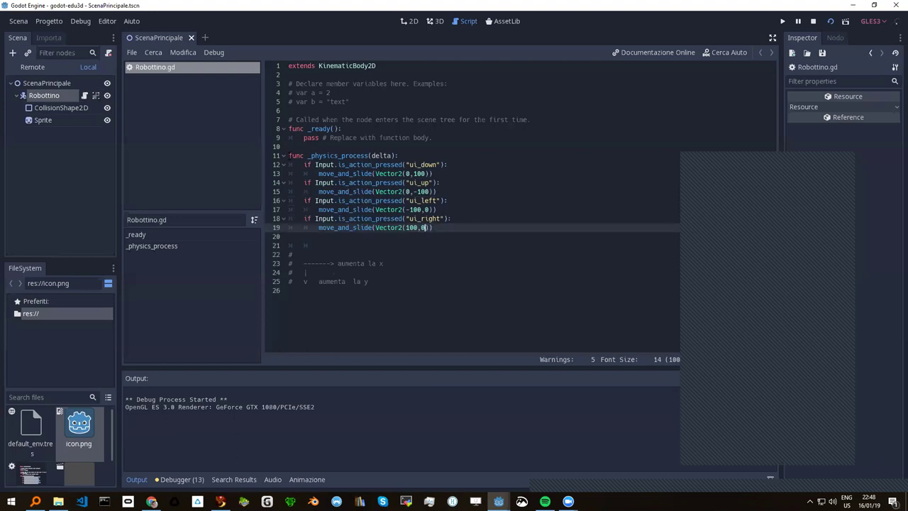
Select and review the four movement checks inside _physics_process
drag(289, 156, 414, 244)
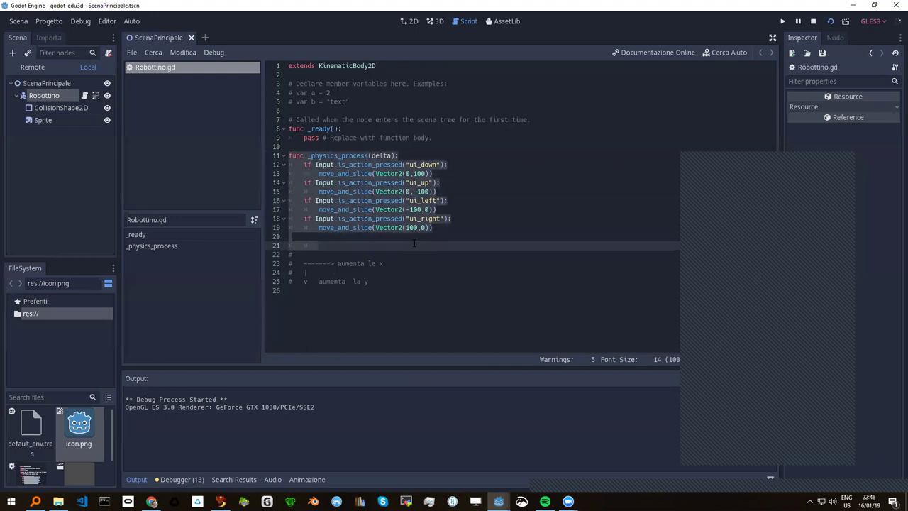
key(Up)
key(Up)
key(Up)
key(Up)
key(Up)
key(Up)
key(Up)
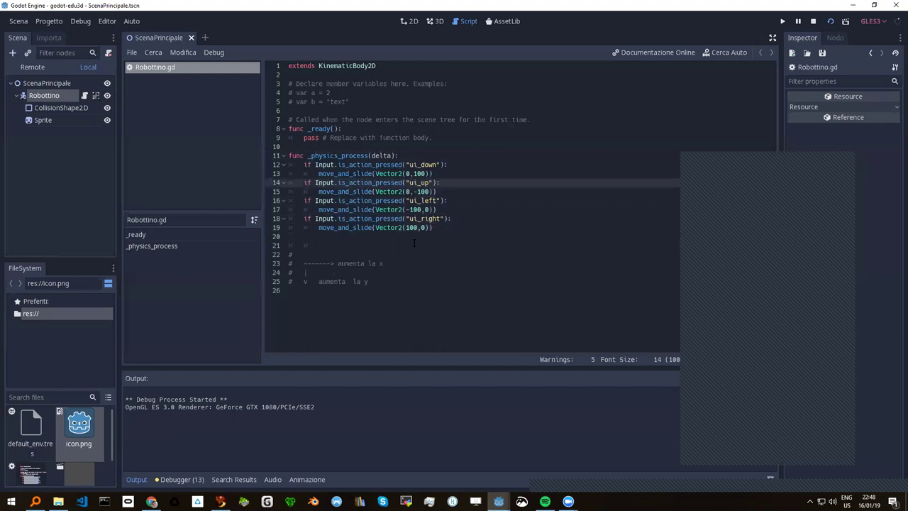
key(Up)
key(Up)
key(Up)
key(Up)
key(Down)
key(Down)
key(Down)
key(Down)
key(Down)
key(Down)
key(Down)
key(Down)
key(Down)
key(Down)
key(Down)
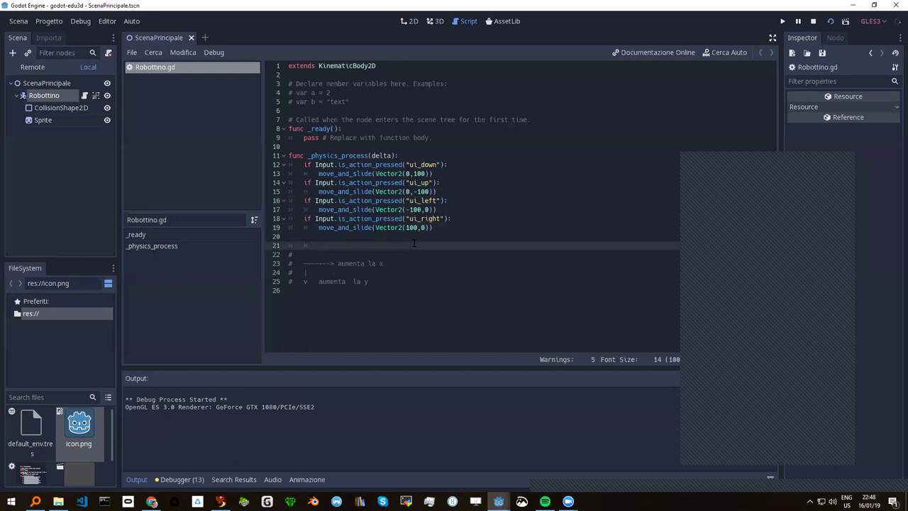
key(Up)
key(Up)
key(Up)
key(Up)
key(Up)
key(Up)
key(Up)
key(Up)
key(Up)
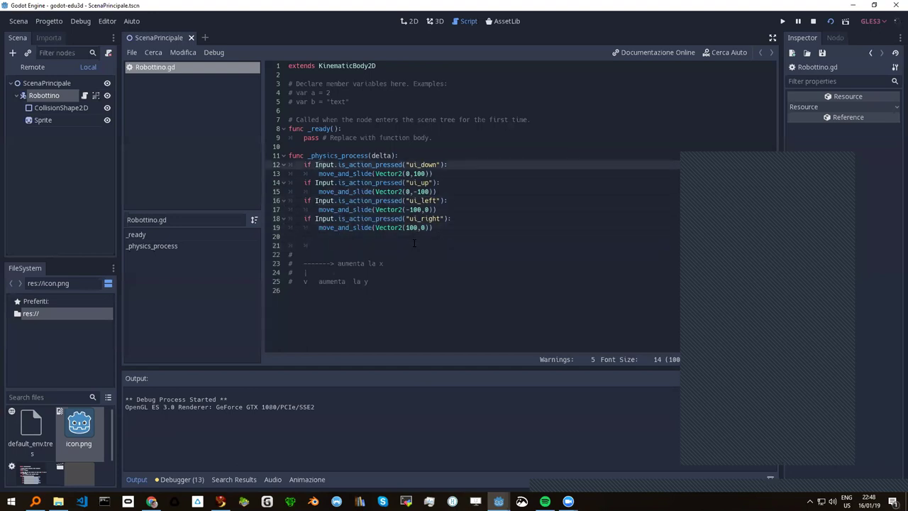
key(shift+Down)
key(shift+Down)
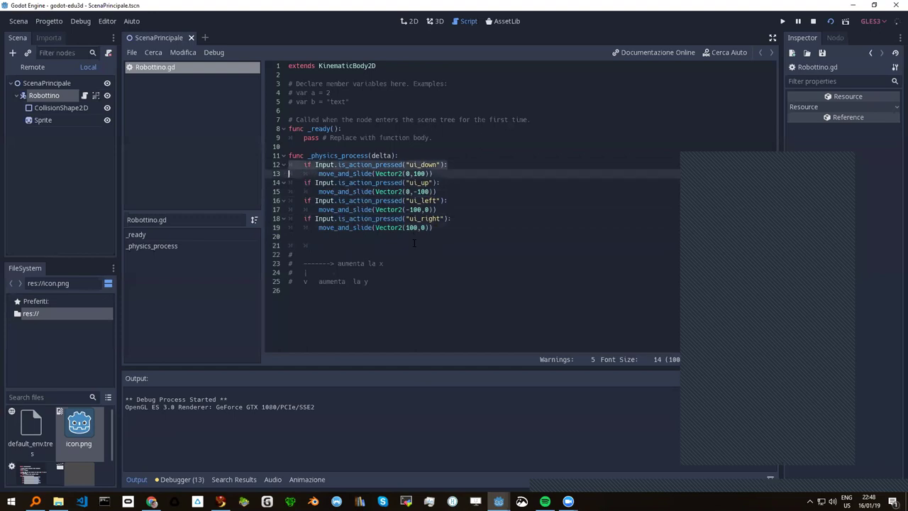
key(shift+Down)
key(shift+Down)
key(shift+Down)
key(shift+Down)
key(shift+Down)
key(shift+Down)
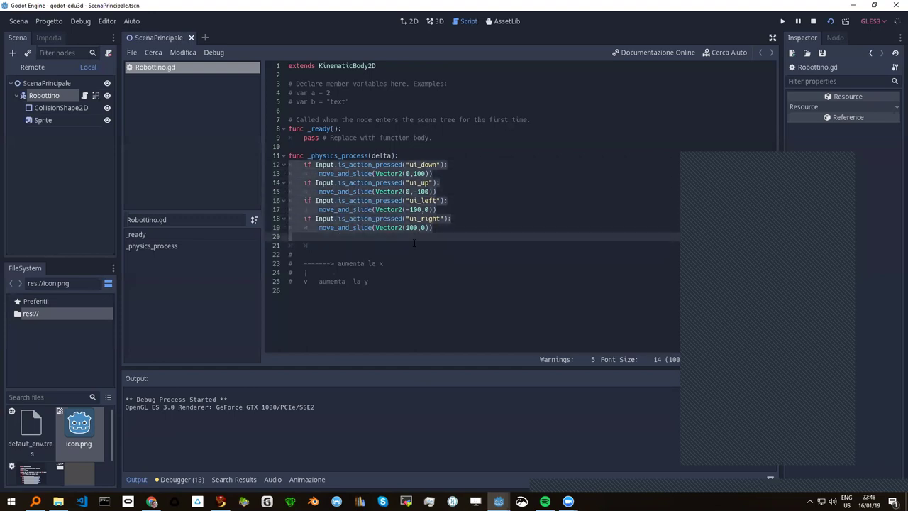
key(Up)
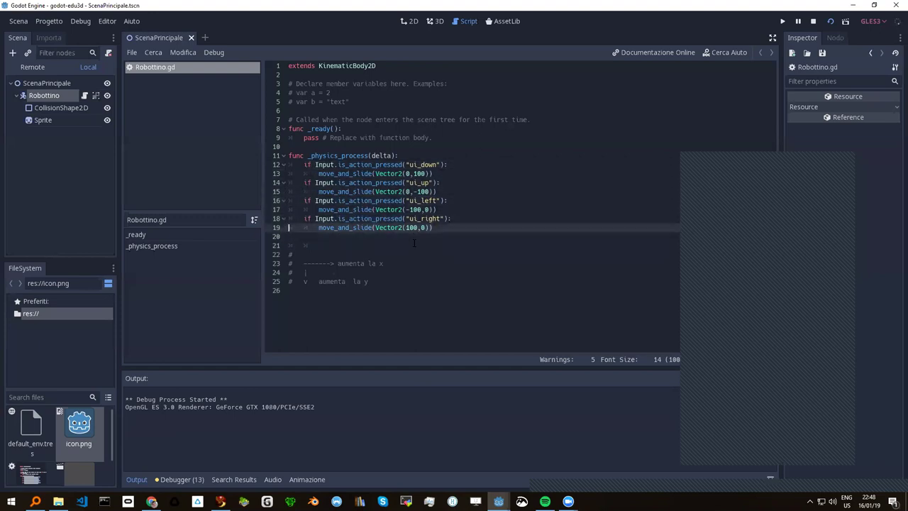
key(Up)
key(Up)
key(Up)
key(Up)
key(Up)
key(Up)
key(shift+Down)
key(shift+Down)
key(shift+Down)
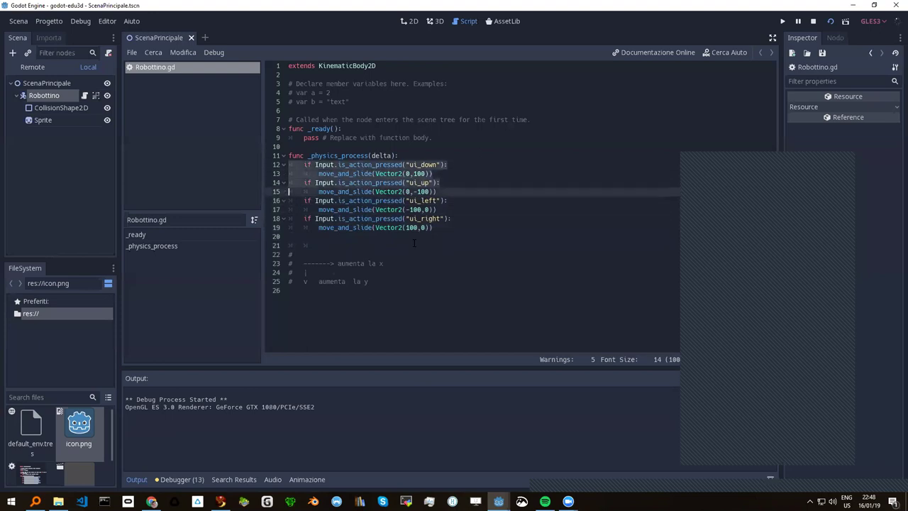
key(shift+Down)
key(shift+Down)
key(shift+Down)
key(shift+Down)
key(shift+Down)
key(shift+Down)
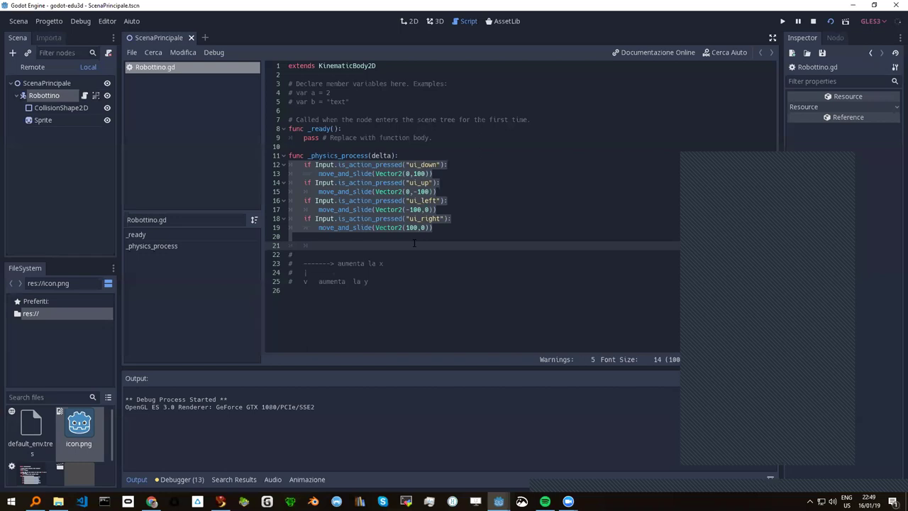
key(Up)
key(Up)
key(Up)
key(Up)
key(Up)
key(Up)
key(Up)
key(Up)
key(Up)
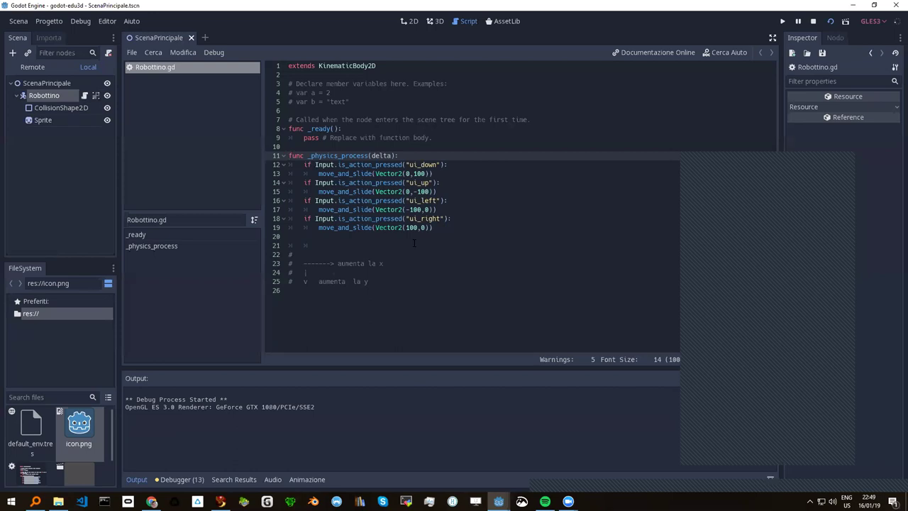
Step through the movement lines and place the caret in the down-movement value
key(Down)
key(Up)
key(Down)
key(Down)
key(Down)
key(Down)
key(Down)
key(Down)
key(Down)
key(Down)
key(Down)
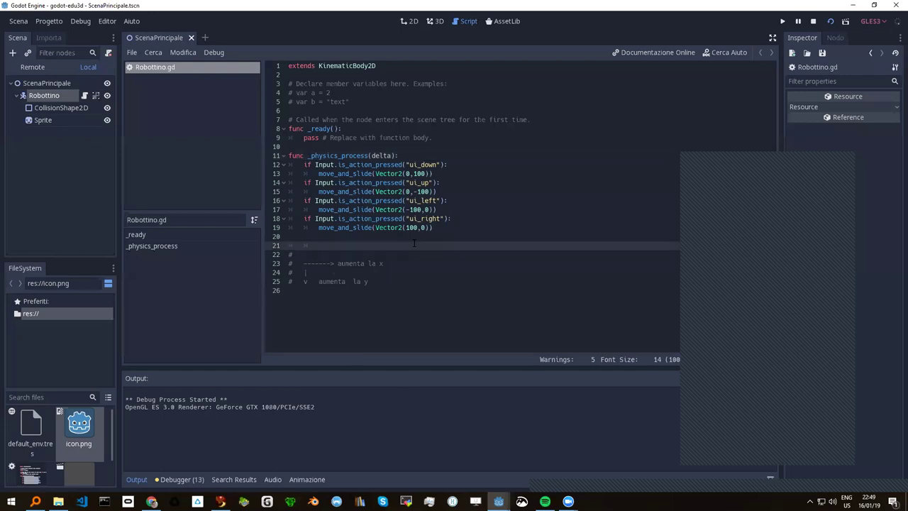
key(Up)
key(Up)
key(Up)
key(Up)
key(Up)
key(Up)
key(Up)
key(Up)
key(Up)
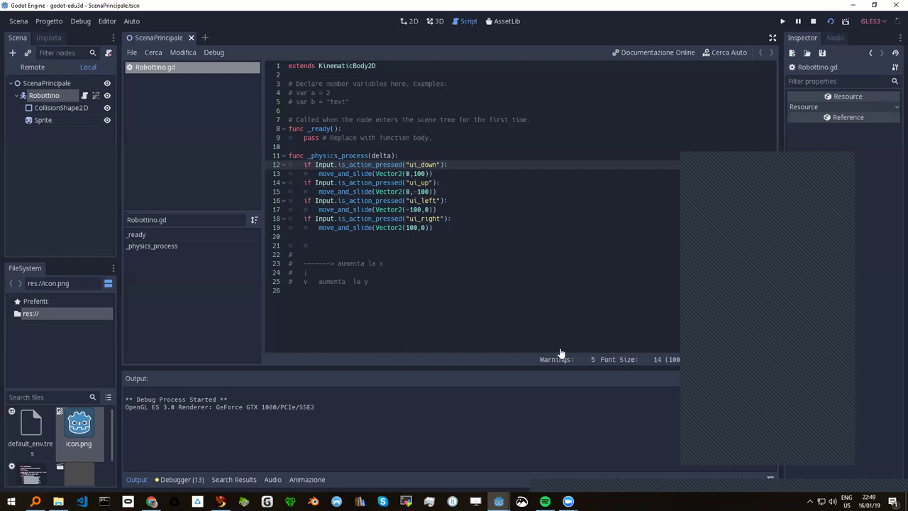
click(350, 244)
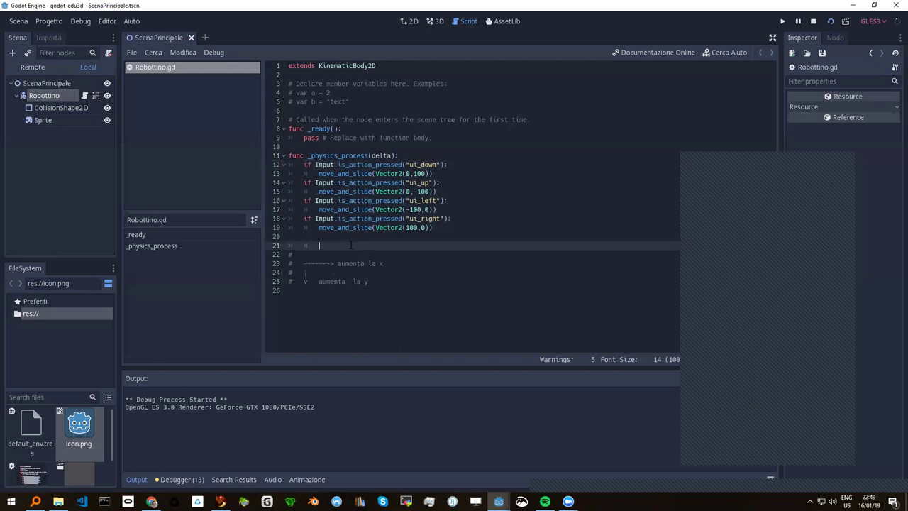
click(415, 173)
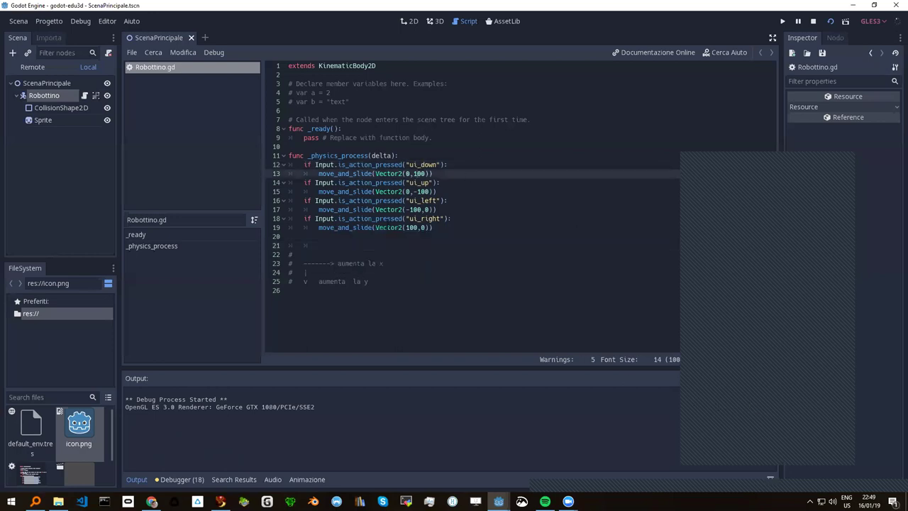
Run the scene and steer the robot up, down, left, right and diagonally with the arrow keys
click(830, 23)
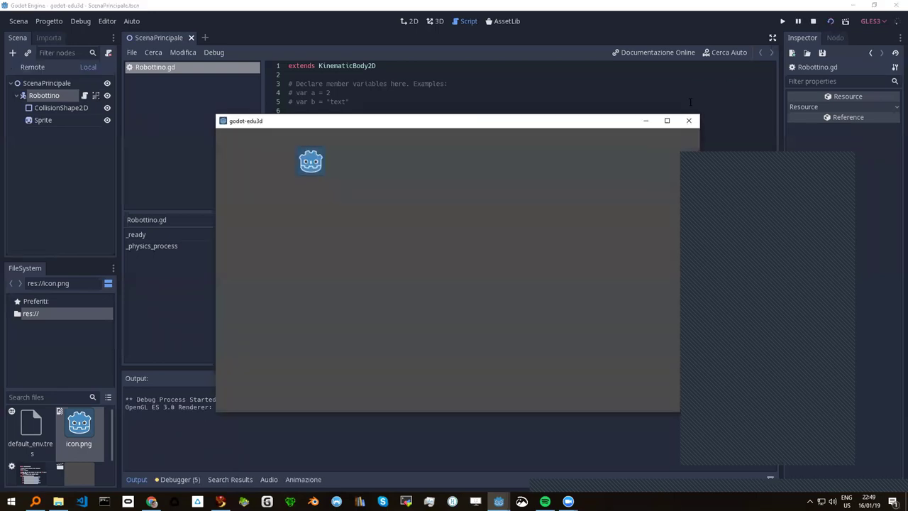
key(Right)
key(Up)
key(Left)
key(Down)
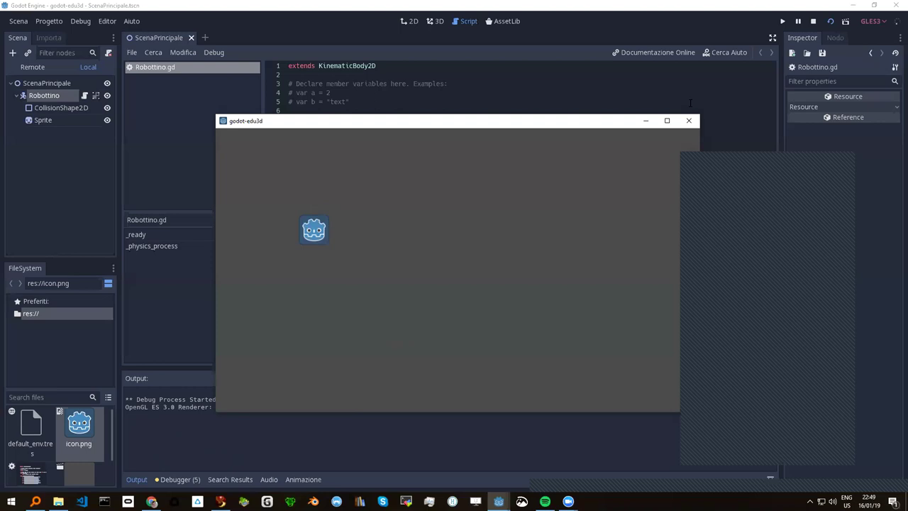
key(Down)
key(Right)
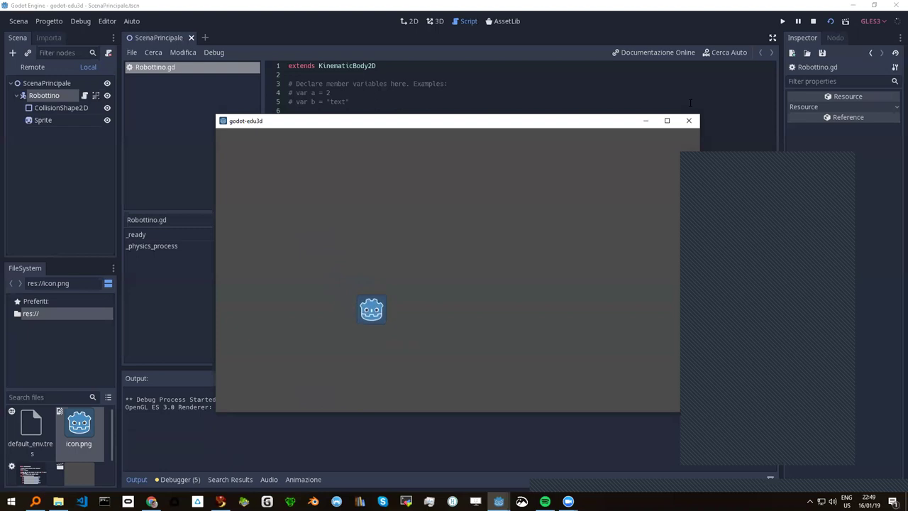
key(Left)
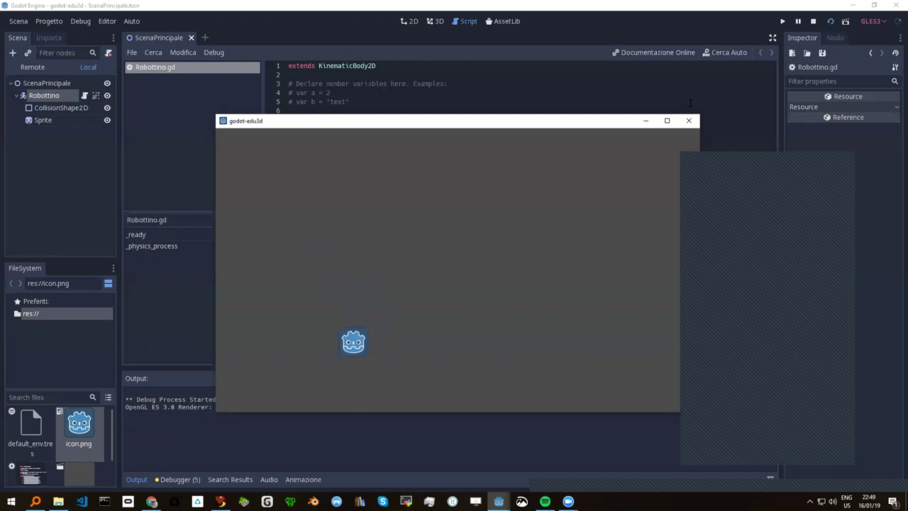
key(Up)
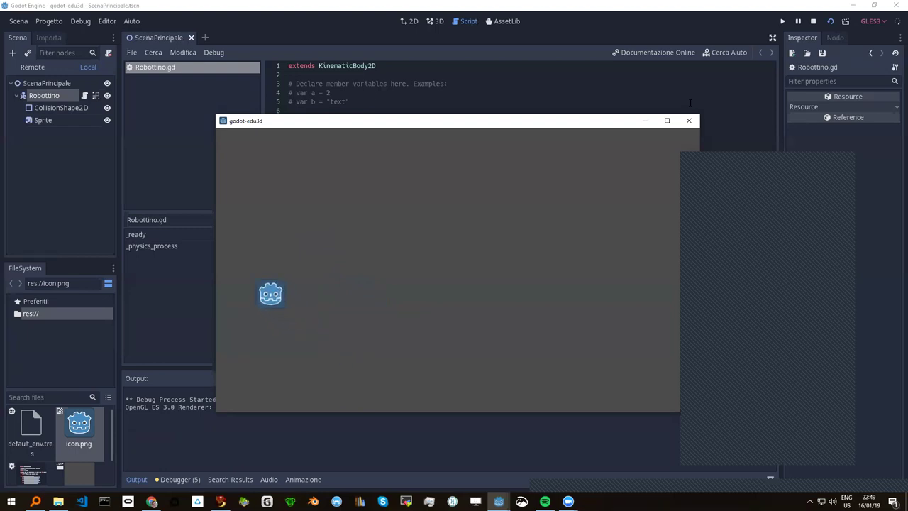
key(Right)
key(Down)
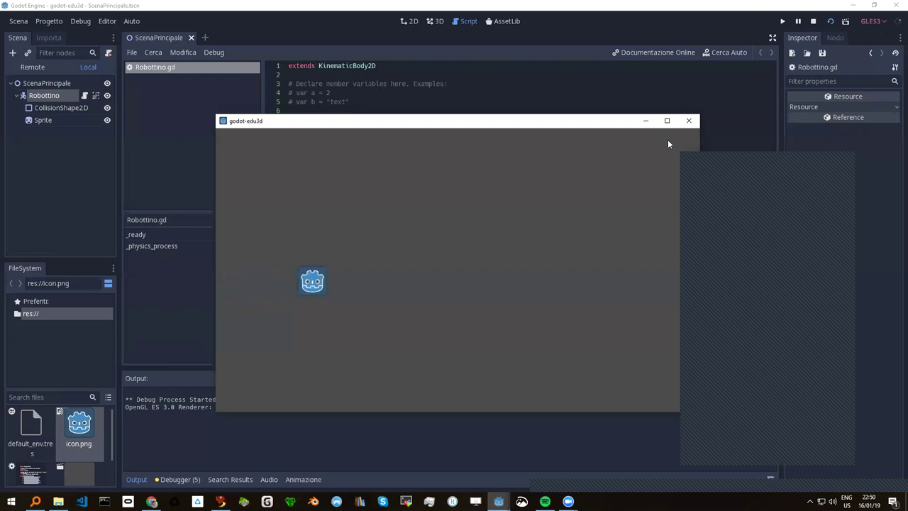
Close the running game and type 0 into the down and up movement vector values
click(687, 121)
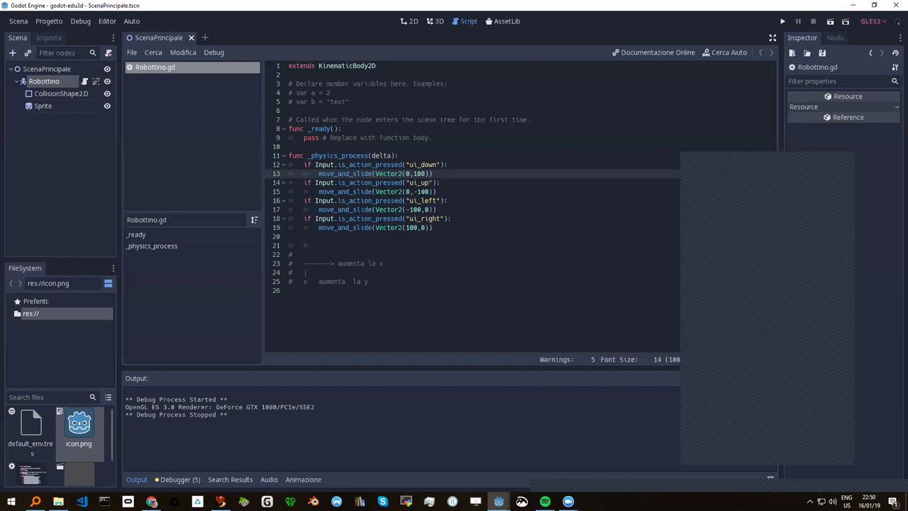
text(0)
click(427, 191)
text(0)
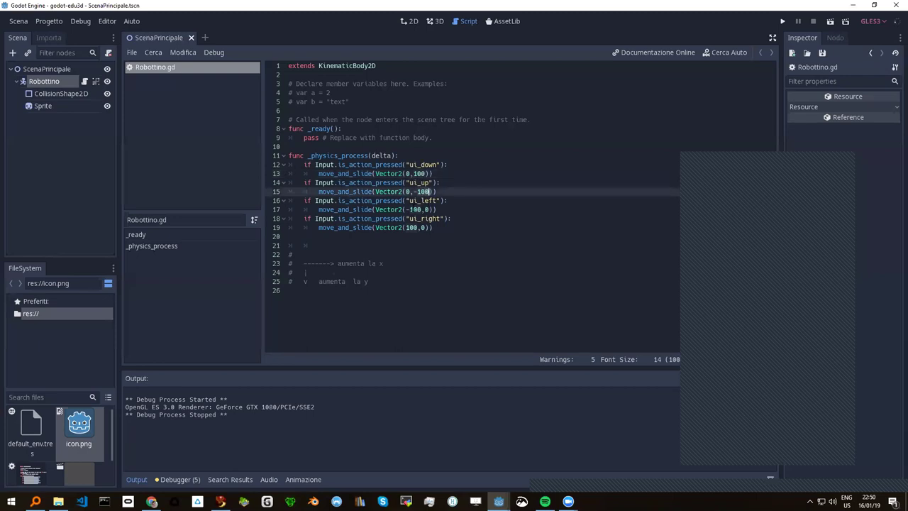
click(423, 210)
click(426, 227)
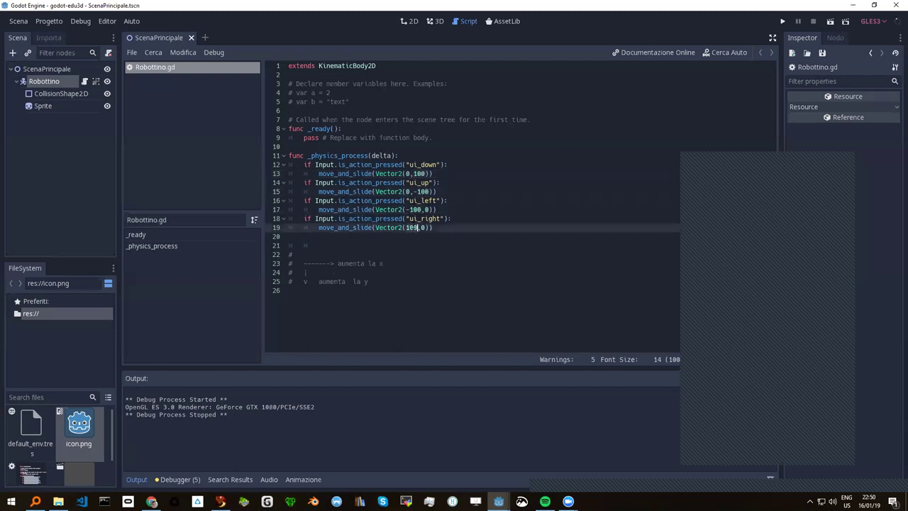
click(421, 173)
text(0)
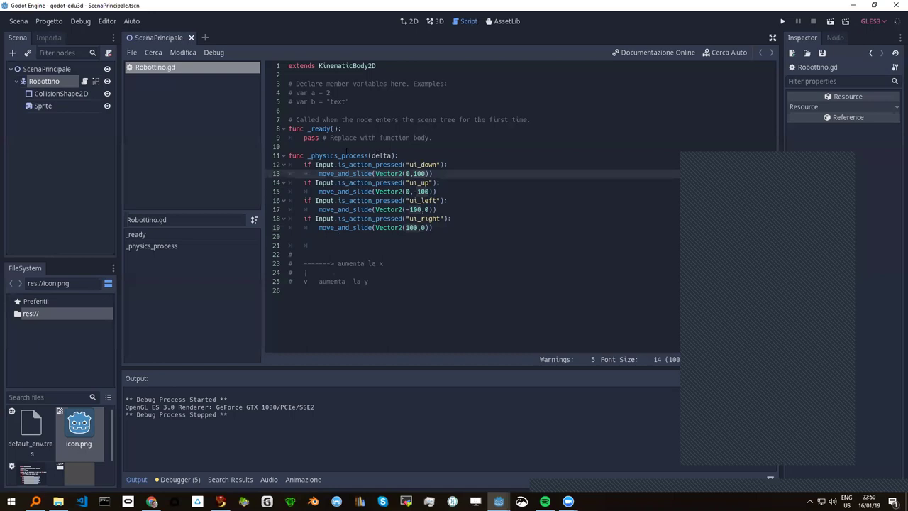
Declare 'var SPEED = 100' on line 6 and use SPEED in the down and up vectors
click(302, 110)
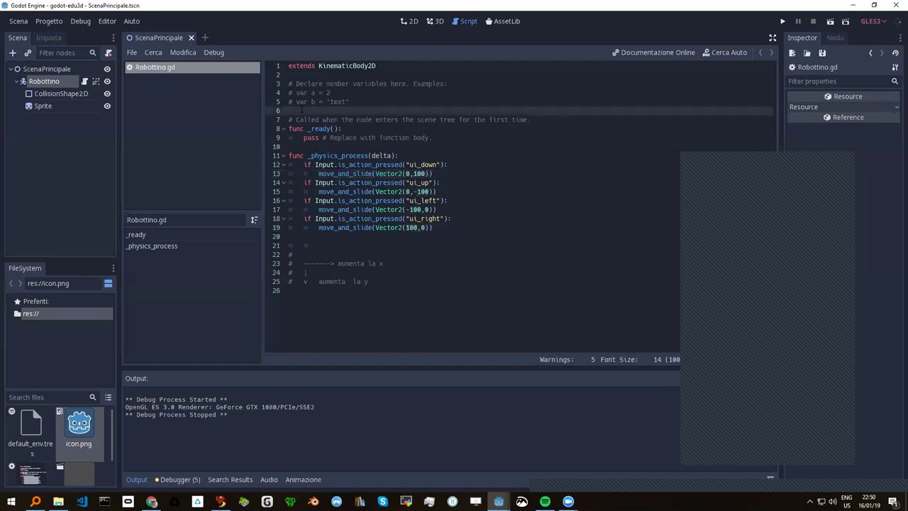
text(var SPEED )
text(= 100)
key(Down)
key(Down)
key(Down)
key(Down)
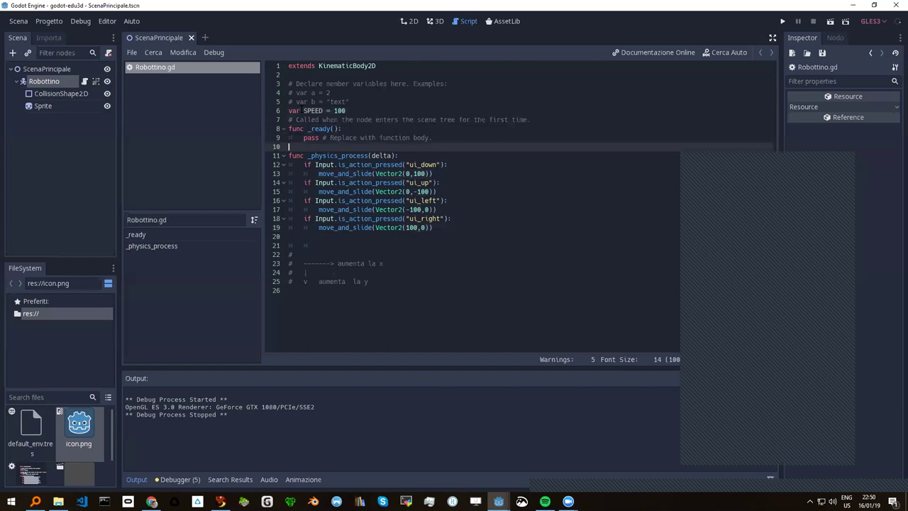
key(Down)
key(Down)
key(Down)
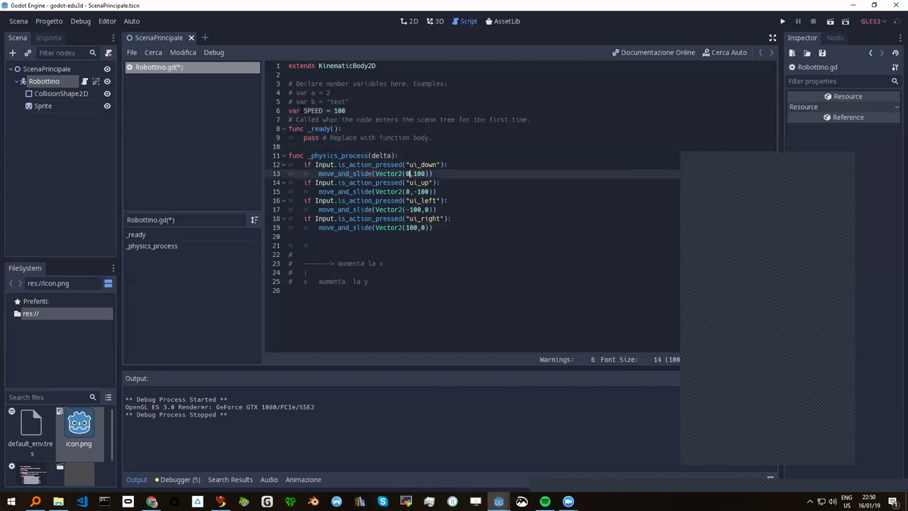
double_click(418, 173)
text(SPEED)
key(Down)
key(shift+Left)
key(shift+Left)
Use SPEED in the left and right vectors as well, then save Robottino.gd
key(shift+Left)
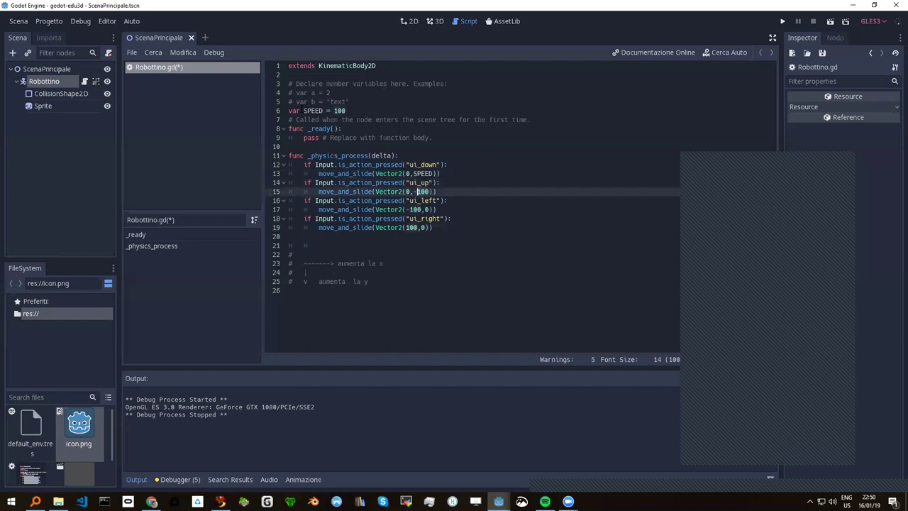
text(SPEED)
key(Down)
key(Down)
key(Left)
key(Left)
key(Left)
key(shift+Left)
key(shift+Left)
key(shift+Left)
text(SPEED)
click(417, 227)
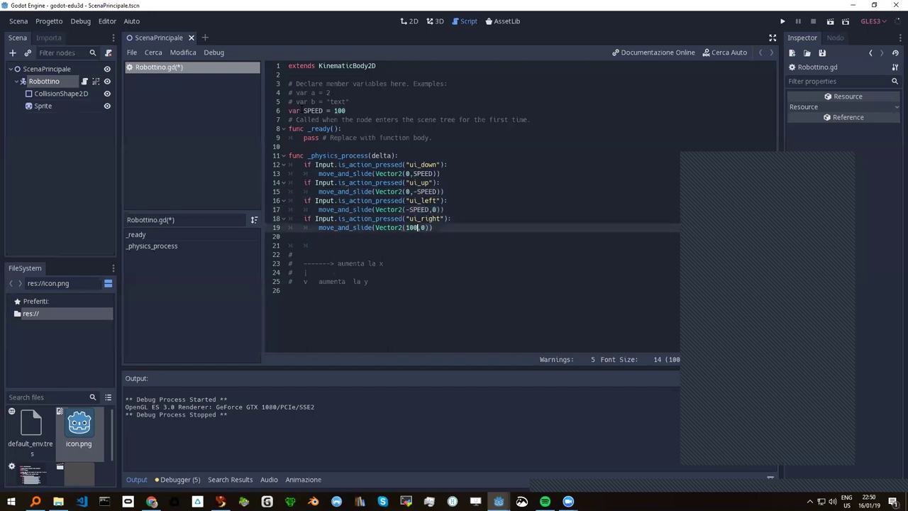
key(ctrl+shift+Left)
text(SPEED)
text(D)
key(ctrl+s)
key(Up)
key(Up)
key(Up)
key(Up)
key(Up)
key(Up)
key(Up)
key(Down)
key(Down)
key(Down)
key(Down)
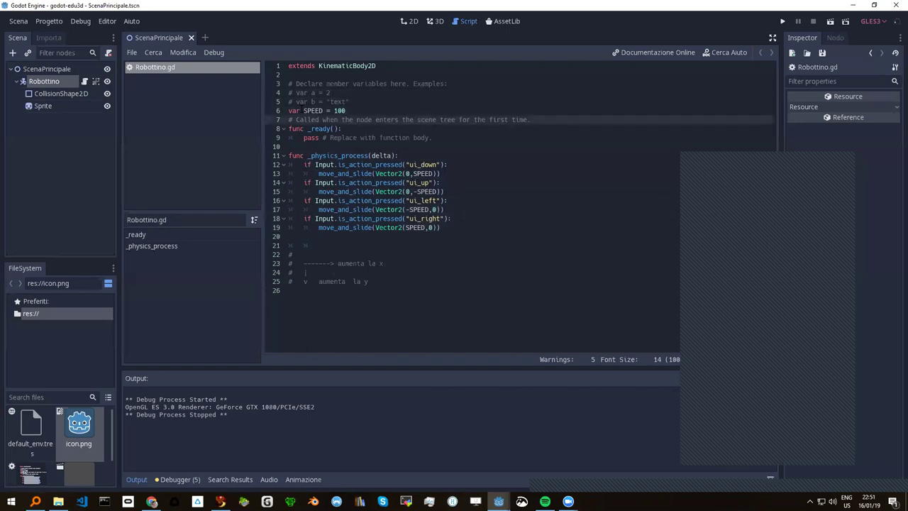
key(Down)
key(Down)
key(Down)
key(Down)
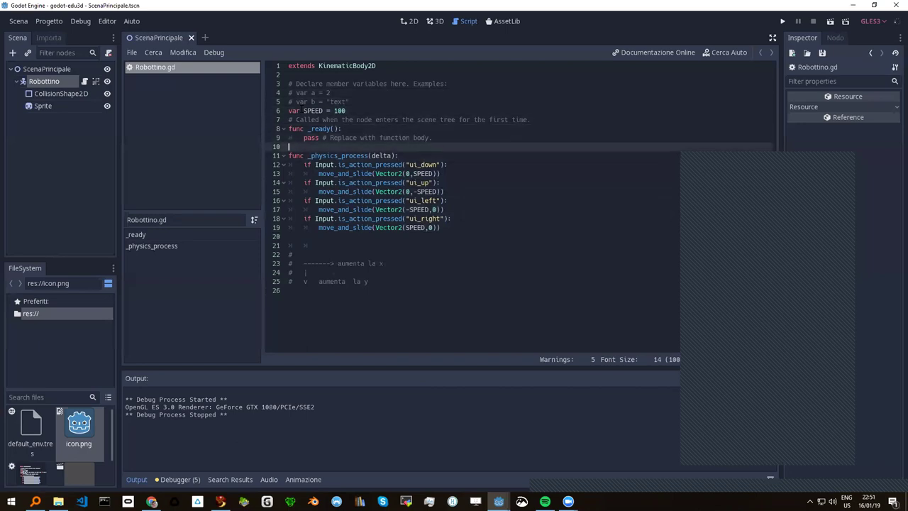
key(Down)
key(Down)
key(Down)
key(Down)
key(Down)
key(Down)
key(Down)
key(Up)
key(Up)
key(Up)
key(Up)
key(Up)
key(Up)
key(Up)
key(Down)
key(Down)
key(Down)
key(Down)
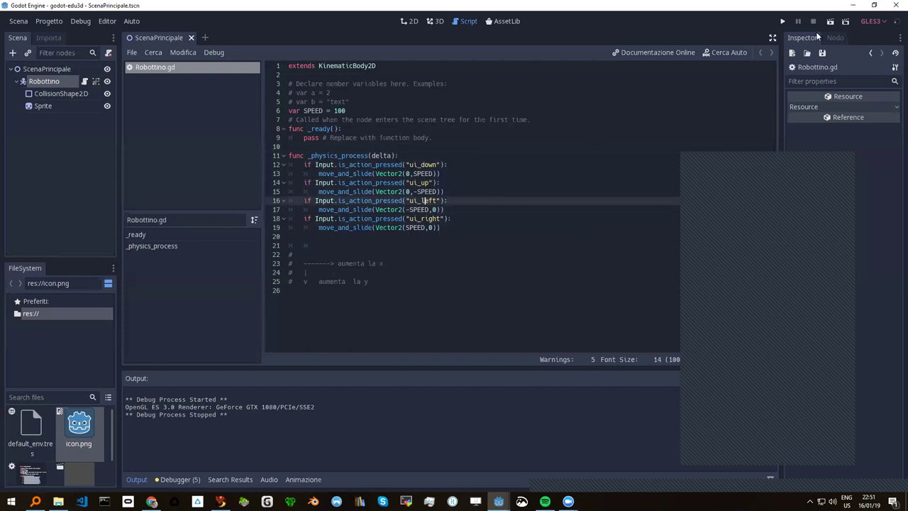
Run the scene and move the robot down, right and up at SPEED 100
click(830, 22)
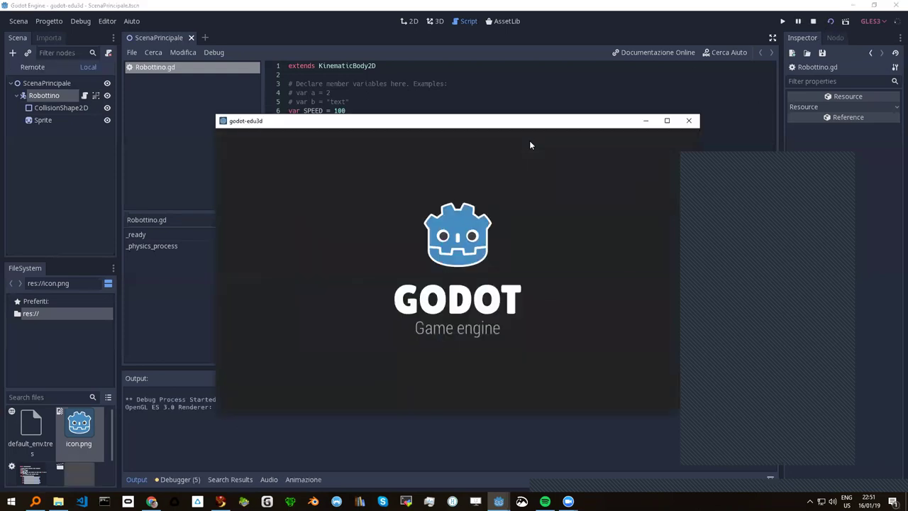
key(Down)
key(Right)
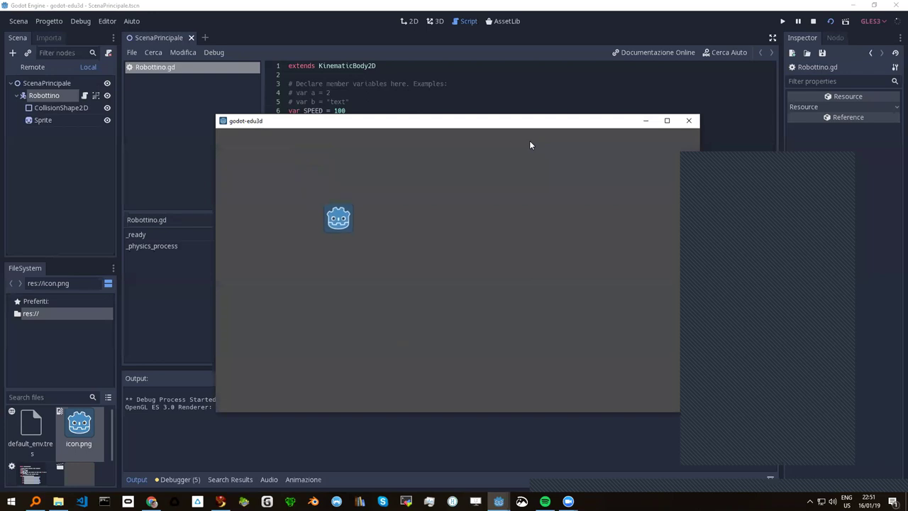
key(Down)
key(Up)
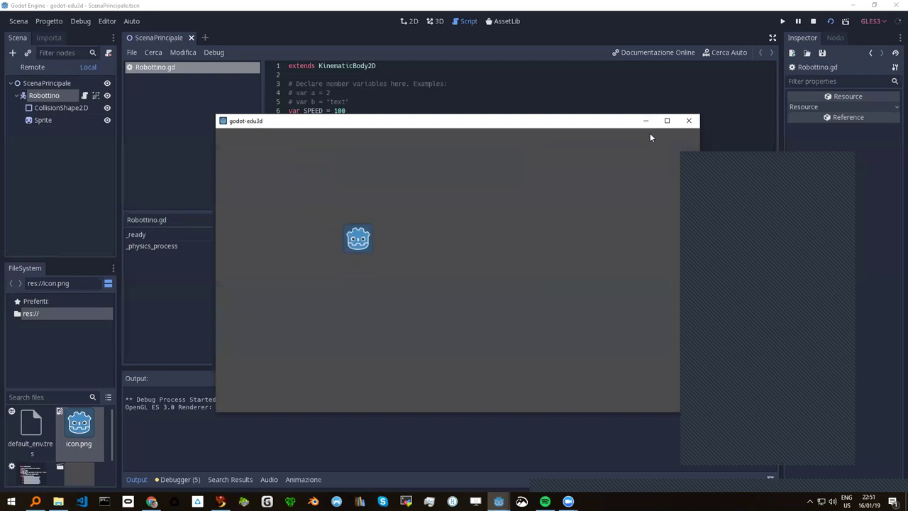
Close the game and change SPEED from 100 to 200
click(688, 120)
click(338, 111)
key(BackSpace)
text(2)
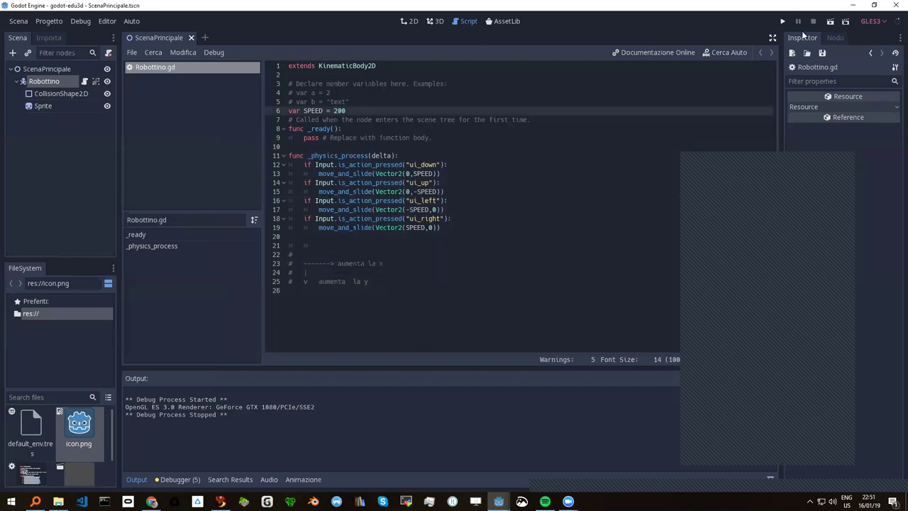
Rerun the scene and steer the faster robot in all four directions
click(828, 23)
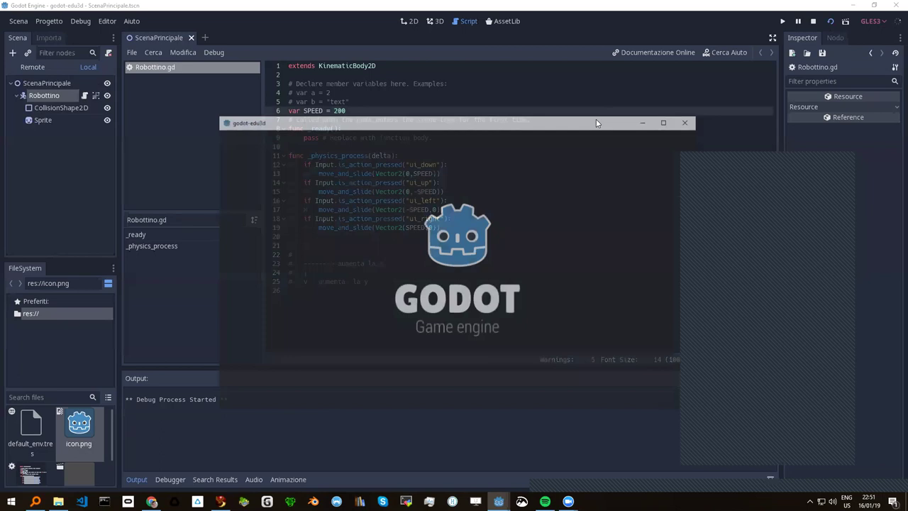
key(Right)
key(Down)
key(Down)
key(Right)
key(Up)
key(Left)
key(Down)
key(Right)
key(Up)
key(Left)
key(Down)
key(Right)
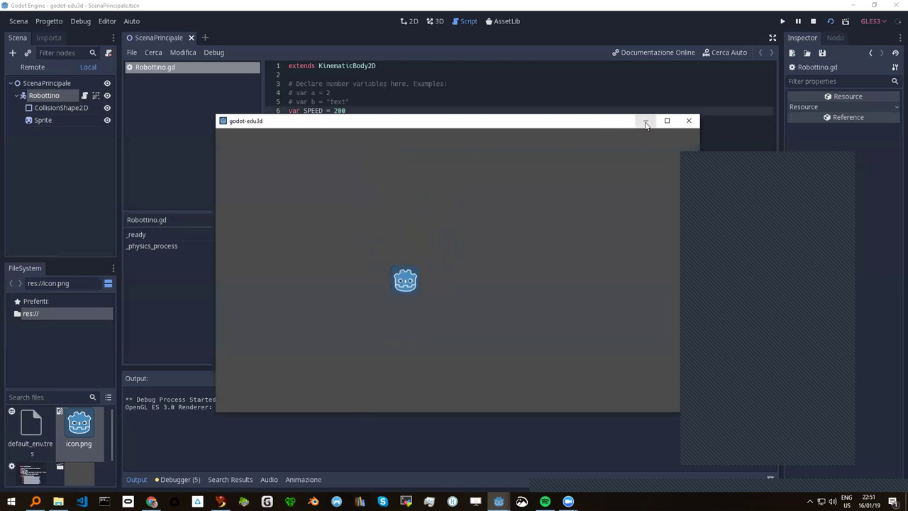
click(645, 122)
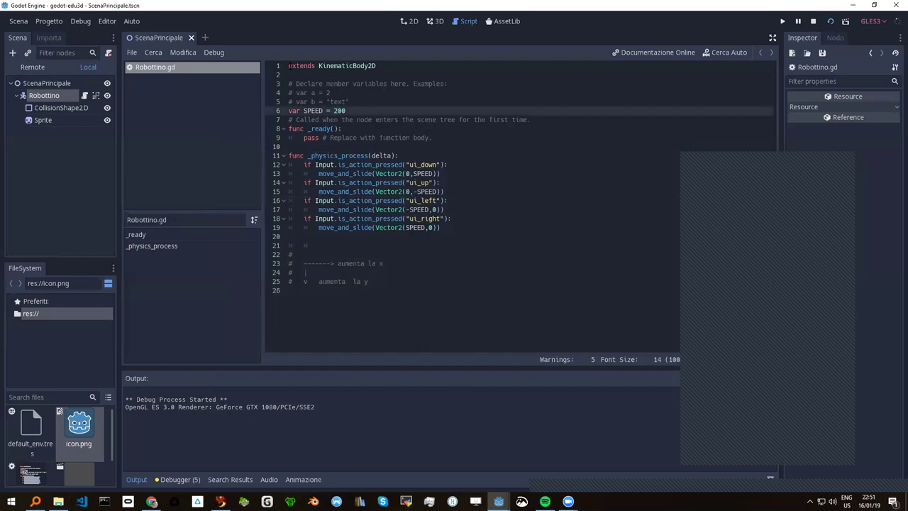
Change line 6 from 'var SPEED = 200' to 'const SPEED = 200'
drag(288, 65, 353, 293)
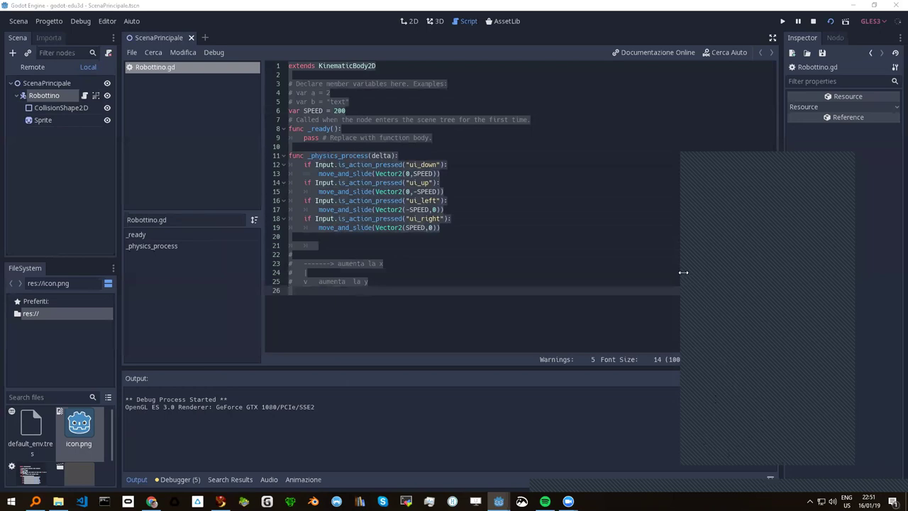
drag(682, 272, 533, 277)
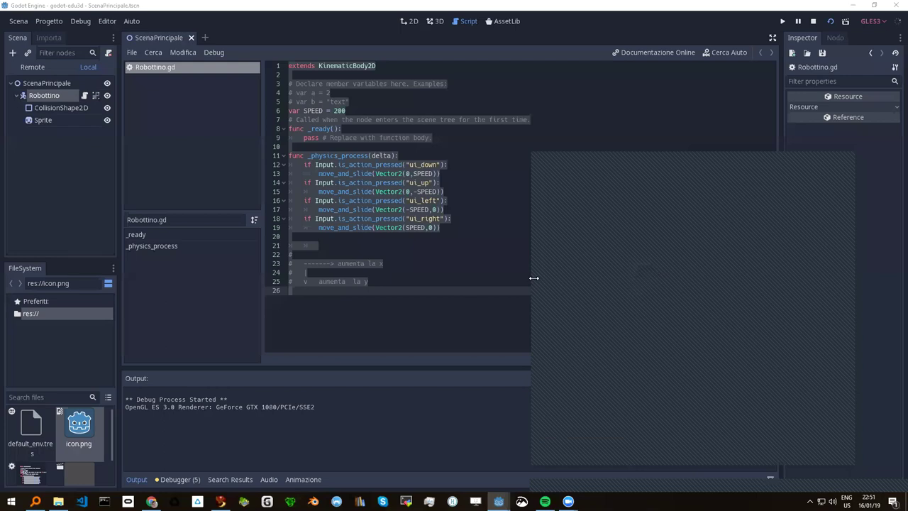
click(301, 110)
key(BackSpace)
key(BackSpace)
key(BackSpace)
text(const)
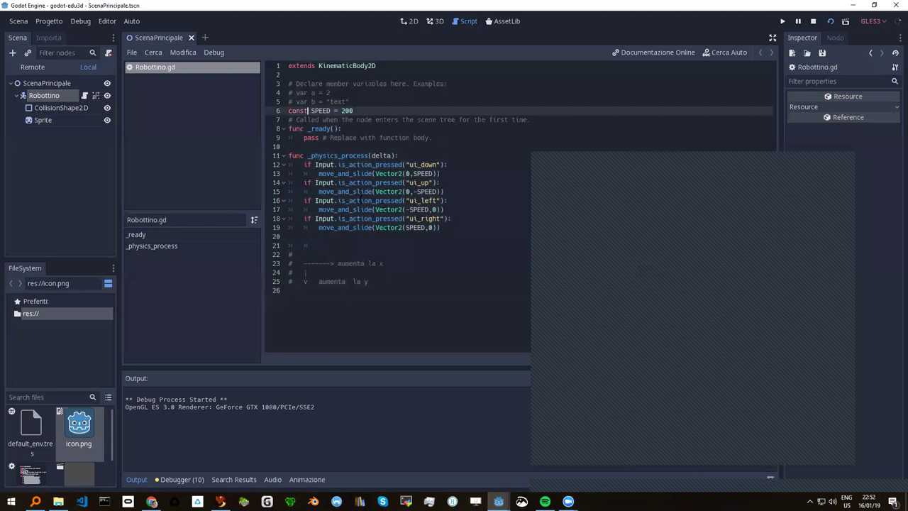
Rerun the scene and drive the robot up, down, left, right and diagonally with the arrow keys
click(830, 22)
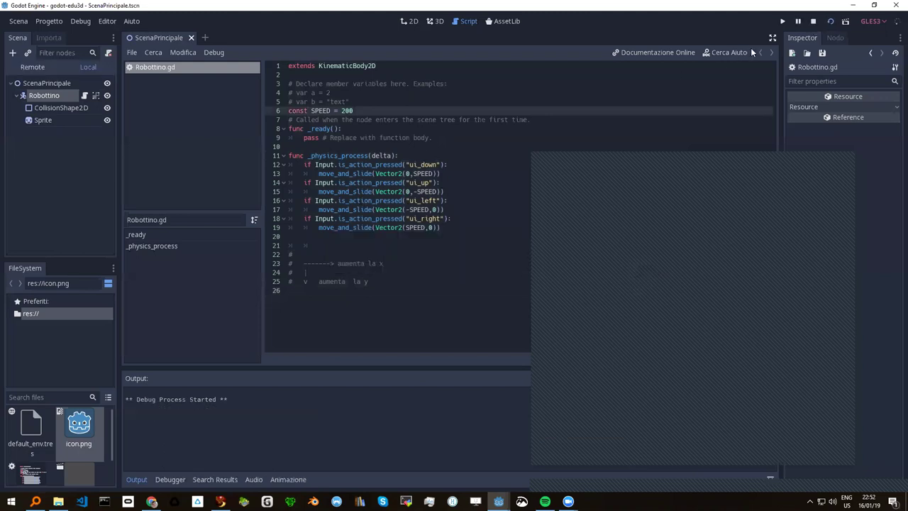
key(Down)
key(Right)
key(Up)
key(Left)
key(Down)
key(Right)
key(Up)
key(Left)
key(Down)
key(Right)
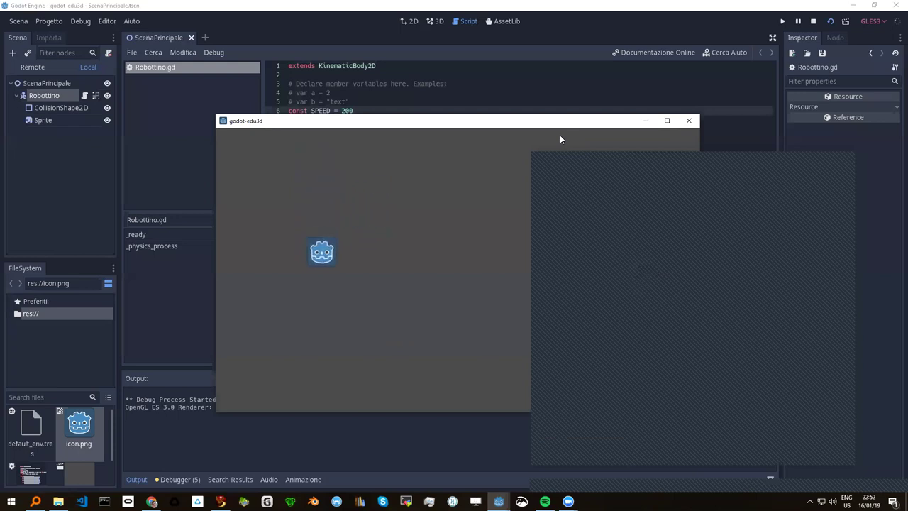
key(Up)
key(Down)
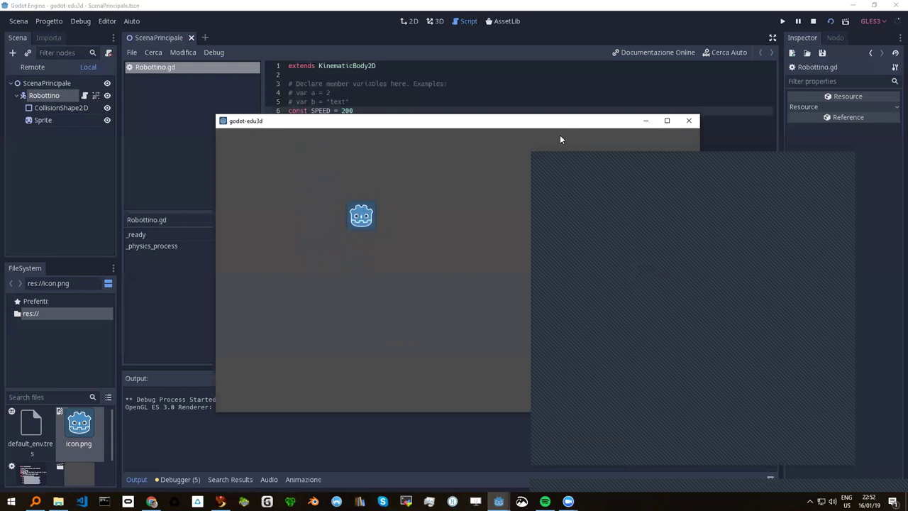
key(Down)
key(Left)
key(Up)
key(Right)
key(Up)
key(Left)
key(Down)
key(Right)
key(Up)
key(Left)
key(Up)
key(Right)
key(Down)
key(Left)
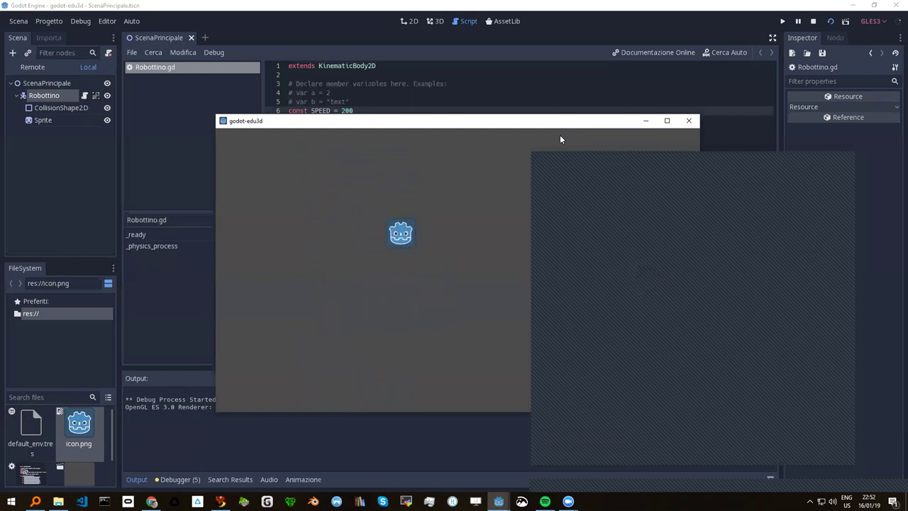
key(Down)
key(Right)
key(Up)
key(Left)
key(Left)
key(Down)
key(Right)
key(Up)
key(Up)
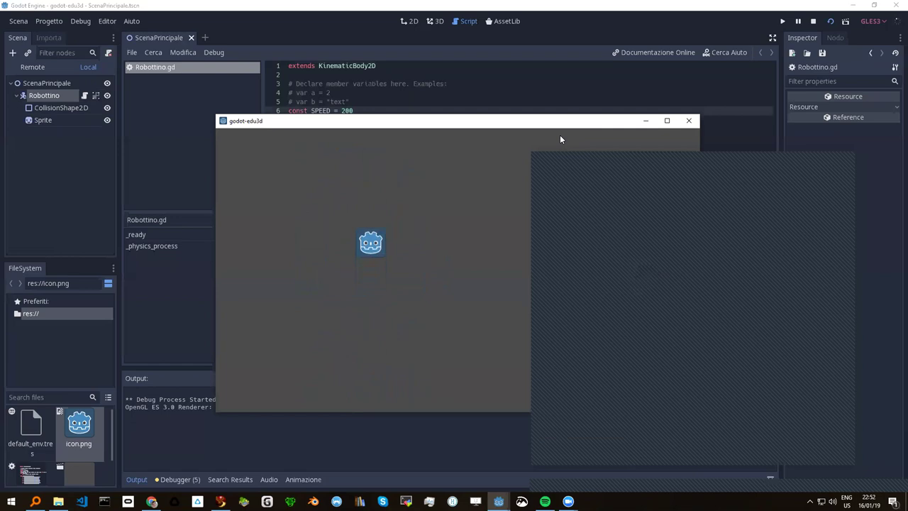
click(637, 165)
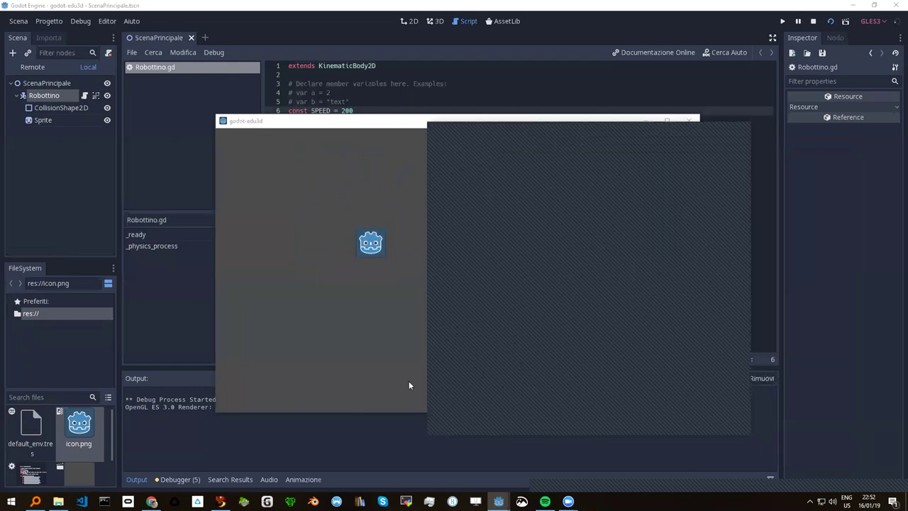
mouse_move(151, 500)
Send the copied notes 'aumenta la x' and 'aumenta la y' in Firestorm's nearby chat
click(221, 501)
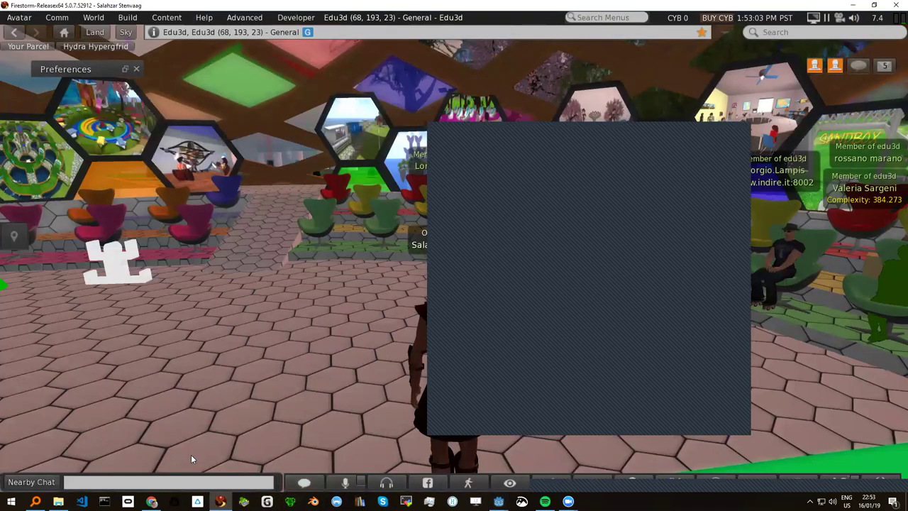
click(117, 481)
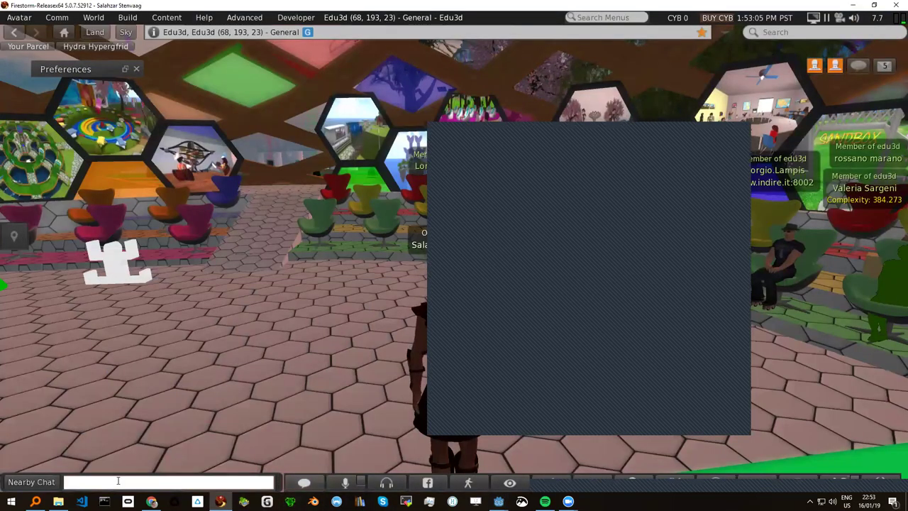
key(ctrl+v)
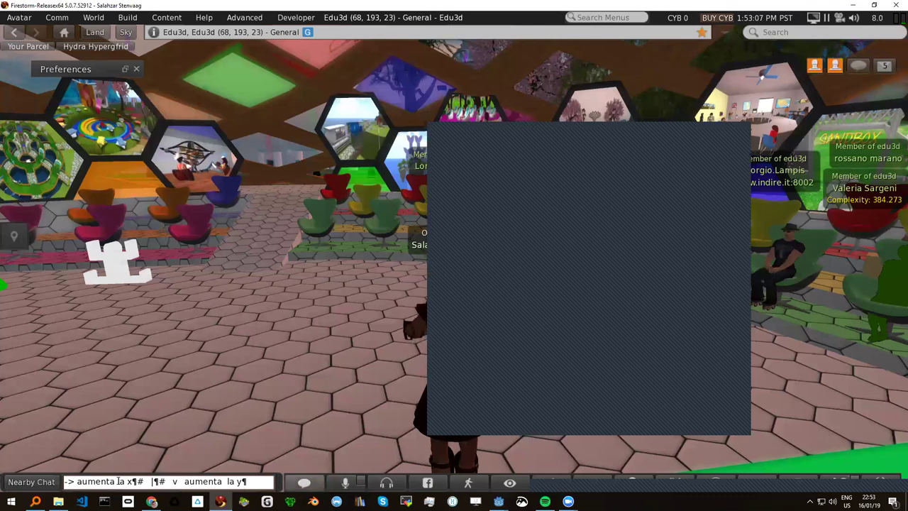
key(Return)
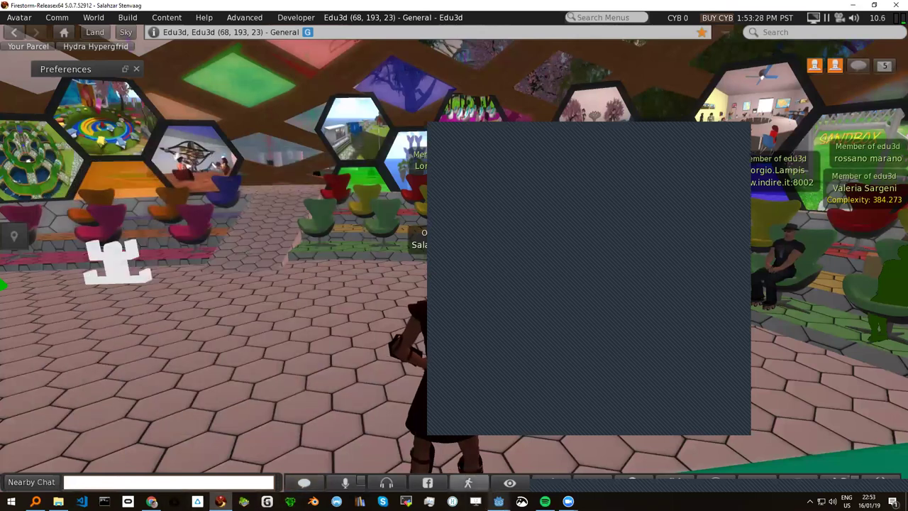
Add a single move_and_slide(move) call at the end of _physics_process in Robottino.gd
mouse_move(498, 502)
click(503, 473)
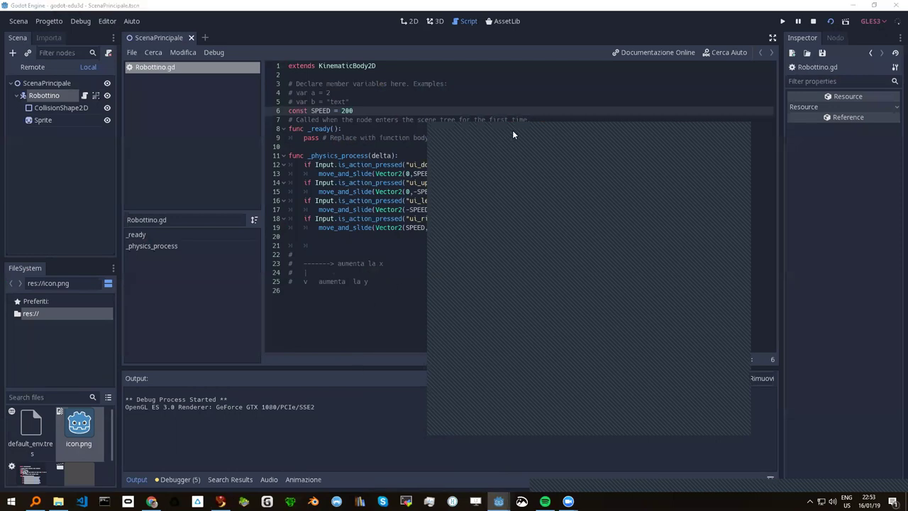
drag(512, 130, 668, 137)
click(404, 154)
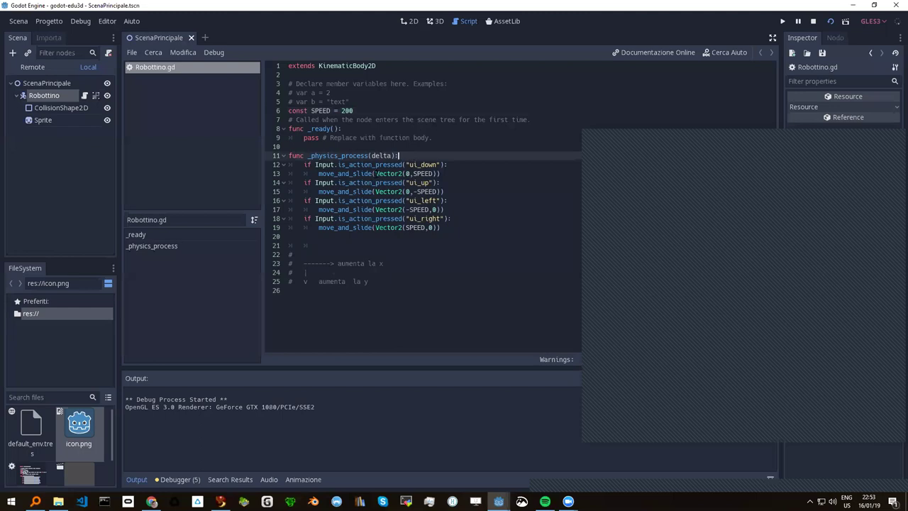
drag(318, 173, 441, 173)
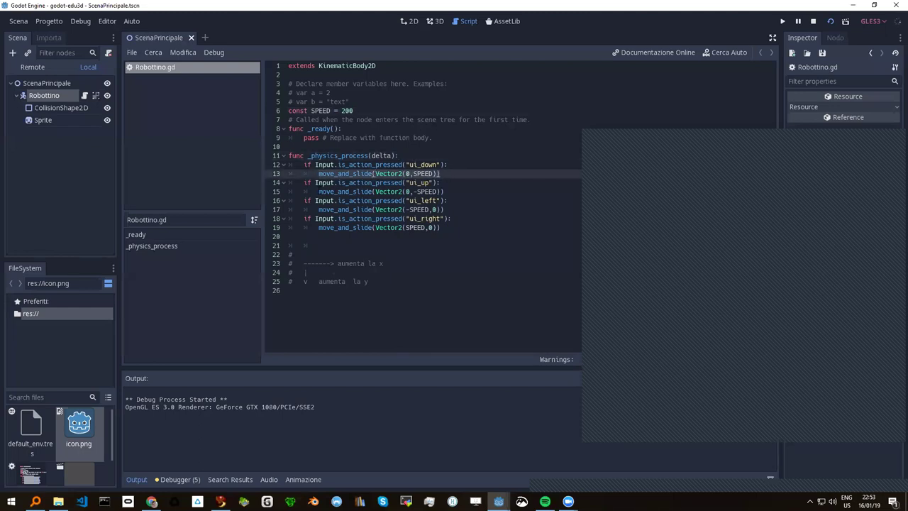
drag(318, 192, 452, 191)
drag(318, 209, 453, 209)
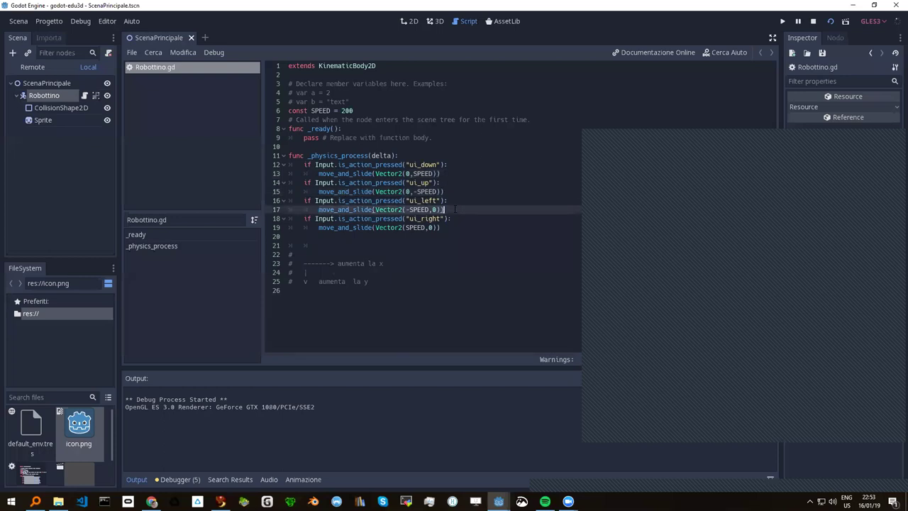
drag(318, 227, 455, 228)
key(ctrl+c)
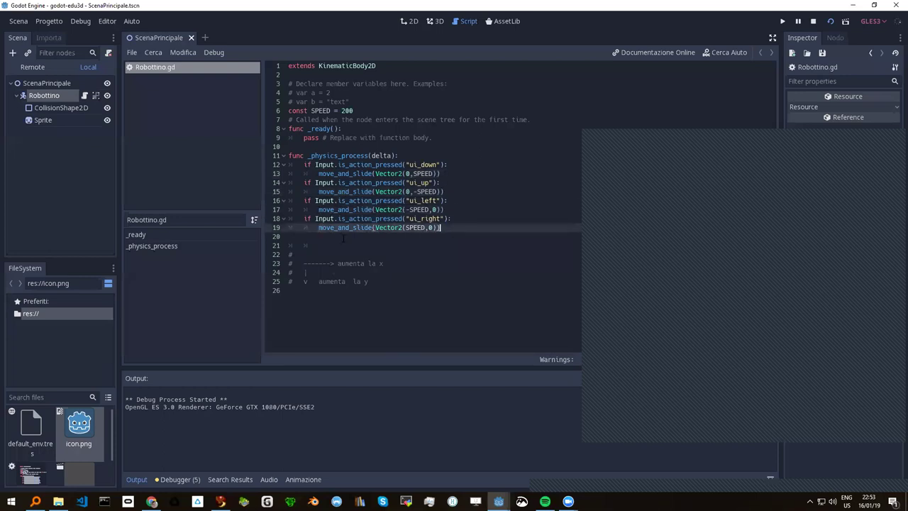
click(310, 237)
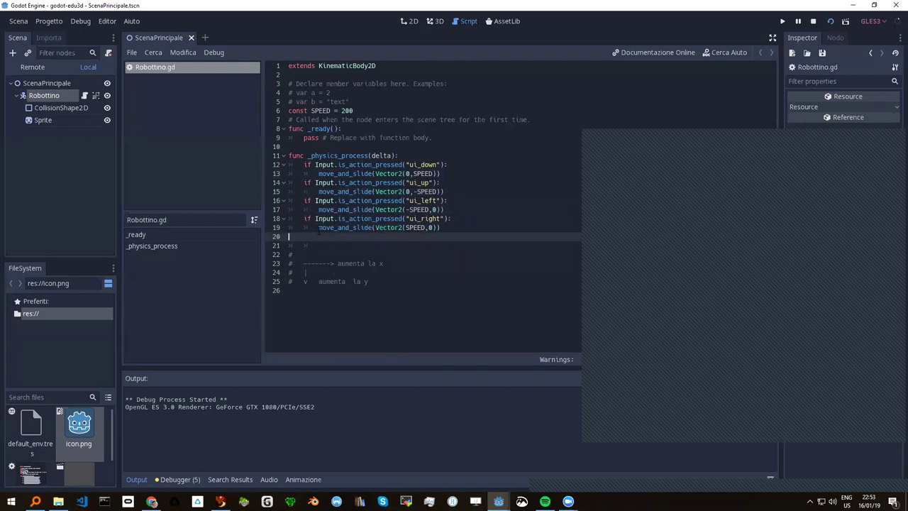
click(440, 228)
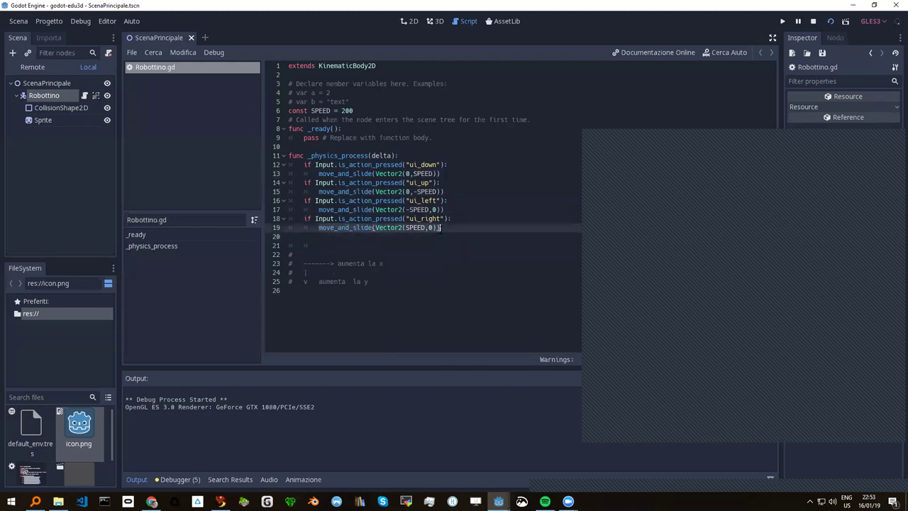
click(342, 245)
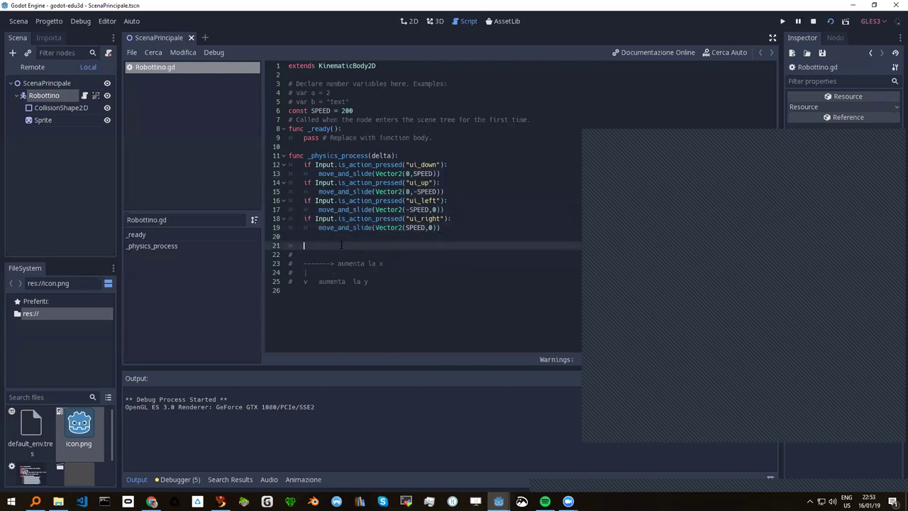
key(ctrl+v)
key(Left)
key(Left)
key(Left)
key(Left)
key(Left)
key(Left)
key(Left)
key(Left)
text(move)
key(Escape)
Declare var move = Vector2() at the top of _physics_process
key(Up)
key(Up)
key(Up)
key(Up)
key(Up)
key(Up)
key(Up)
key(End)
key(Return)
text(var move = Vector)
key(Return)
text(()
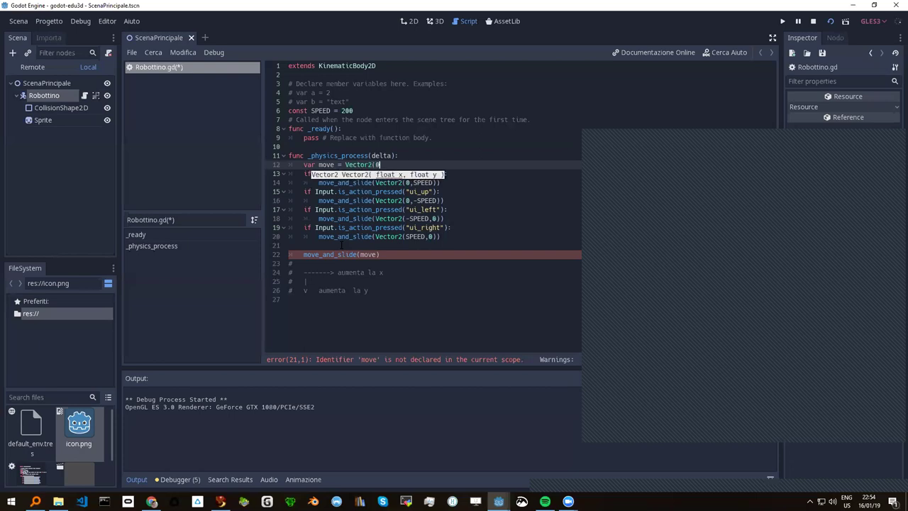
text()))
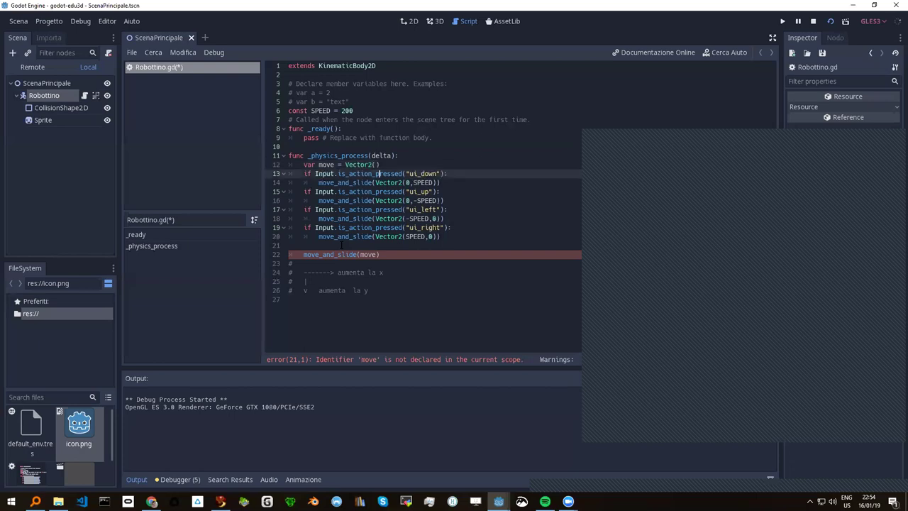
key(Down)
key(Down)
Replace the ui_down branch's movement call with move.y = SPEED
key(Home)
key(Left)
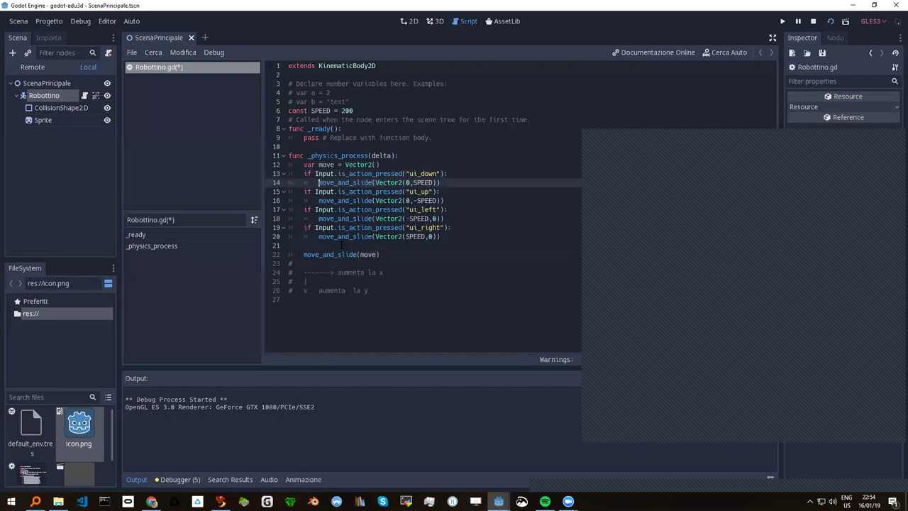
key(shift+End)
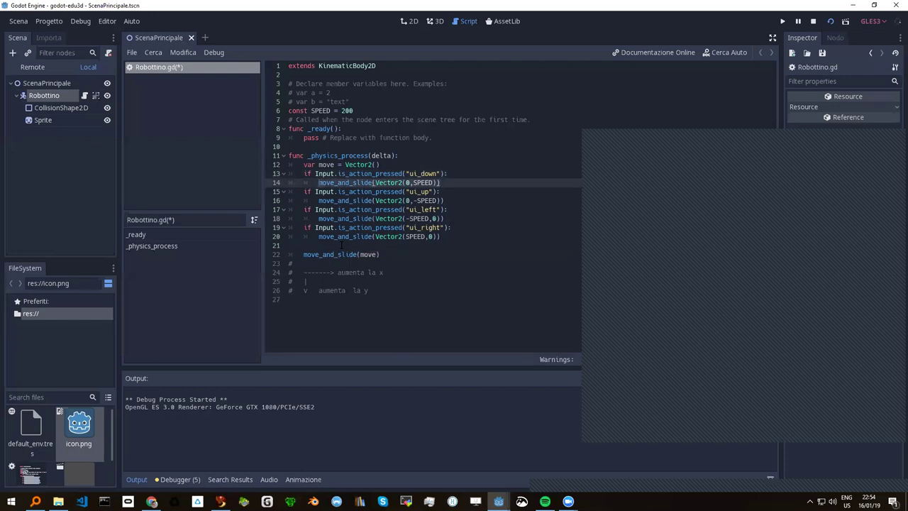
text(move)
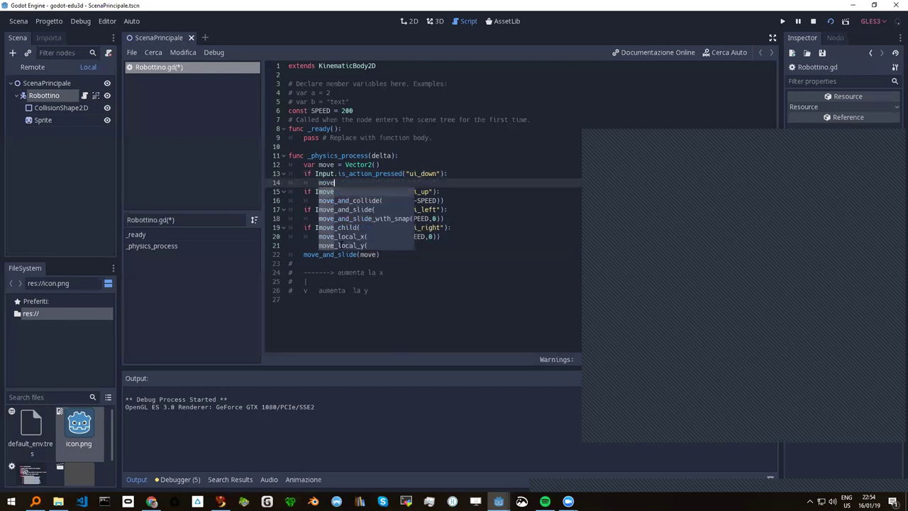
text( =)
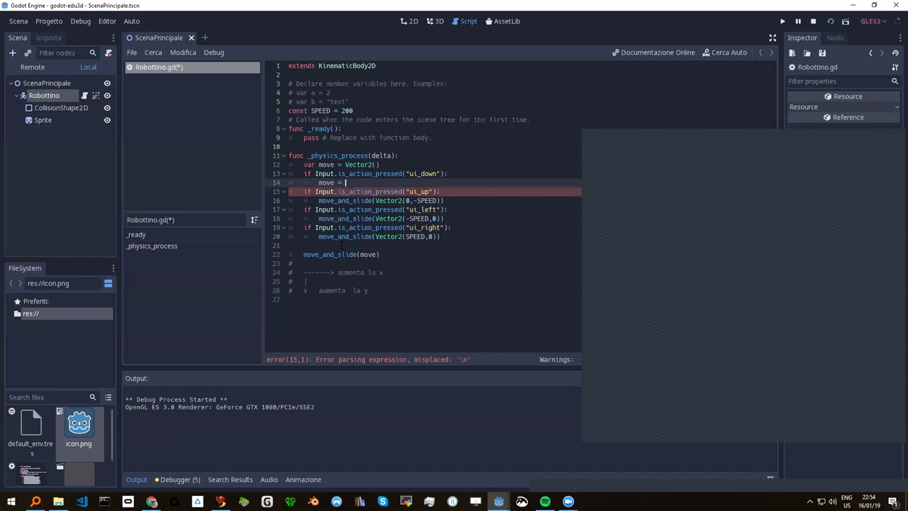
text(Vector2)
key(BackSpace)
key(BackSpace)
key(BackSpace)
key(BackSpace)
key(BackSpace)
key(BackSpace)
key(BackSpace)
text(x)
text(x)
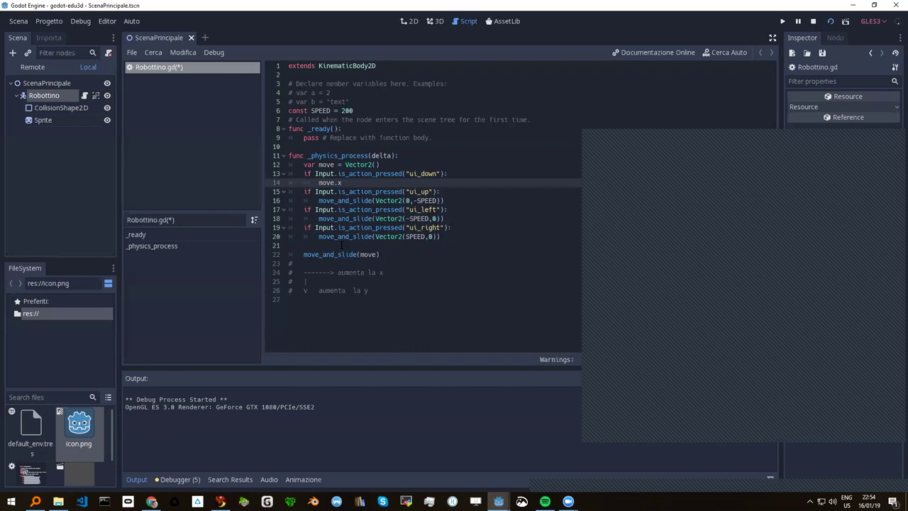
text(=)
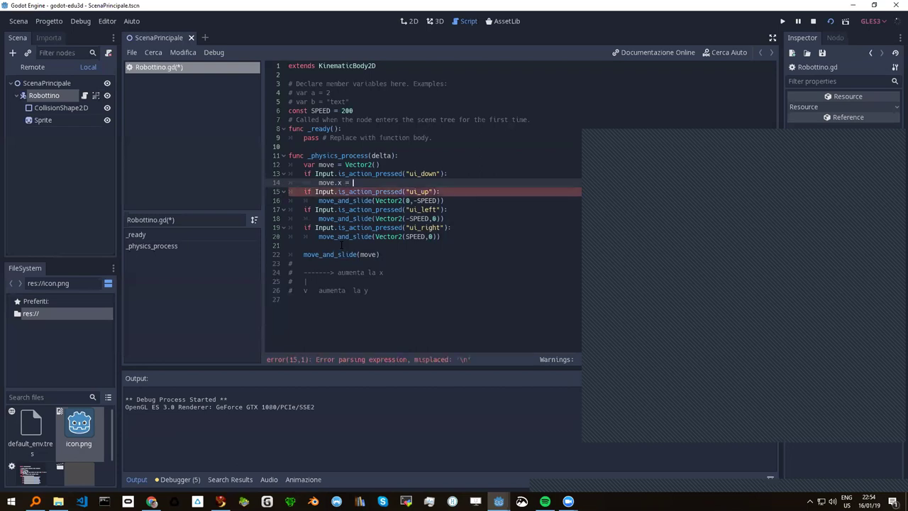
key(BackSpace)
key(BackSpace)
key(BackSpace)
text(y = )
text(SP)
key(Return)
Set move.y = -SPEED for ui_up and move.x = -SPEED for ui_left
key(Down)
key(Down)
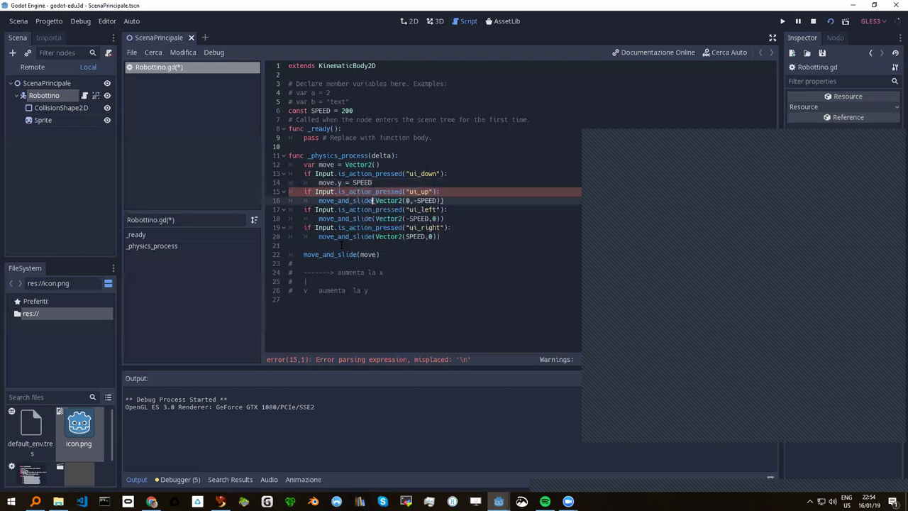
key(Home)
key(shift+End)
key(BackSpace)
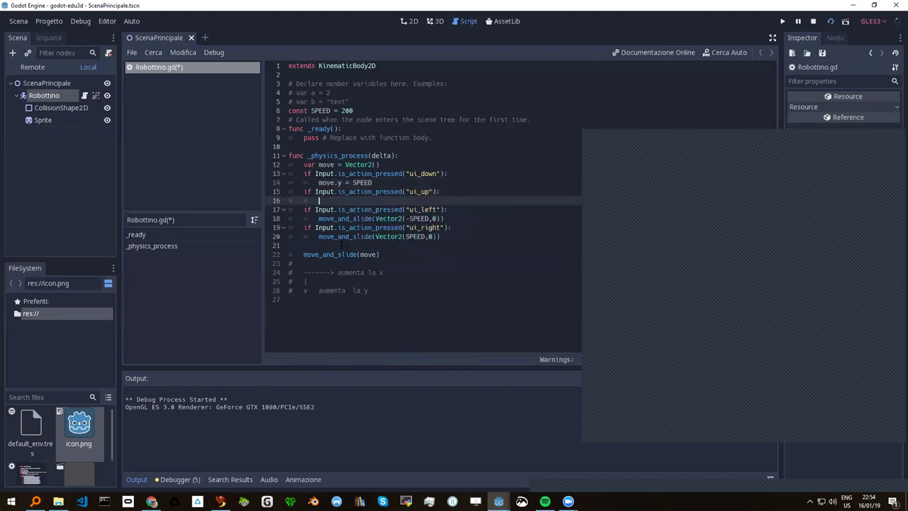
text(move.y = )
text(-SPEED)
key(Down)
key(Down)
key(Home)
key(shift+End)
key(BackSpace)
text(move.x =)
key(BackSpace)
text(-)
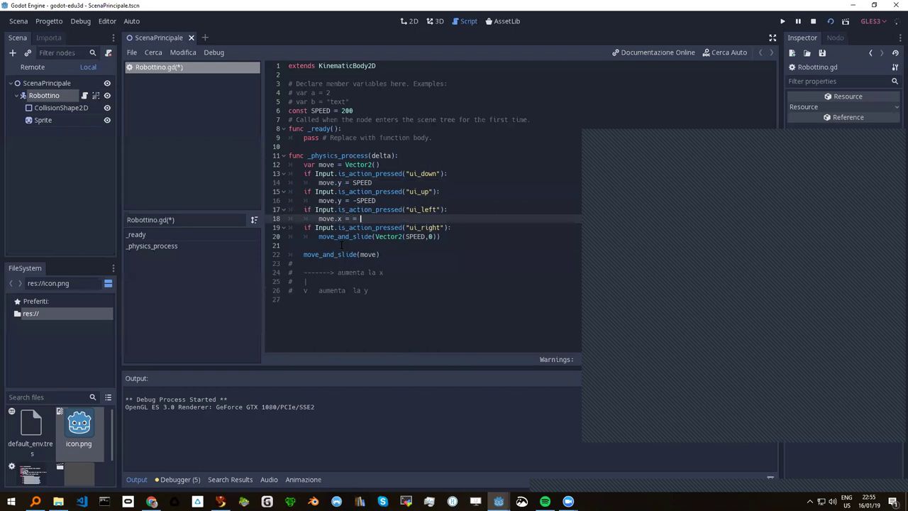
text(SPEED)
Set move.x = SPEED for ui_right and save the script
key(Down)
key(Down)
key(Home)
key(shift+End)
key(Delete)
text(move.x = SPEED)
key(Down)
key(Down)
key(Down)
key(ctrl+s)
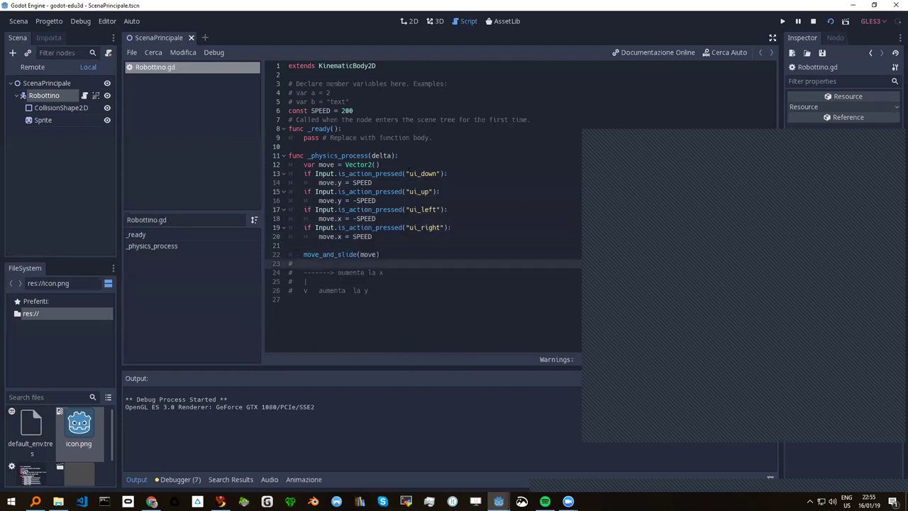
Rerun the scene, move the robot down, right, up and left, then close the game window
click(830, 22)
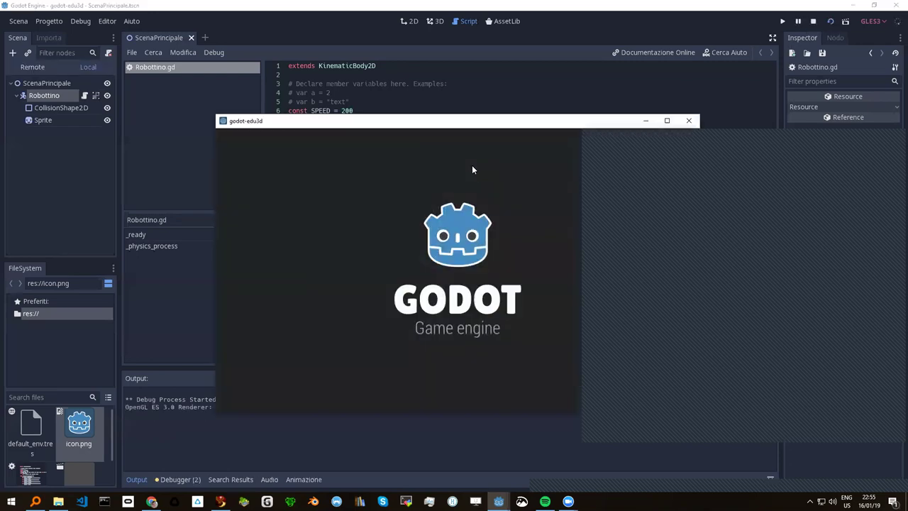
key(Down)
key(Right)
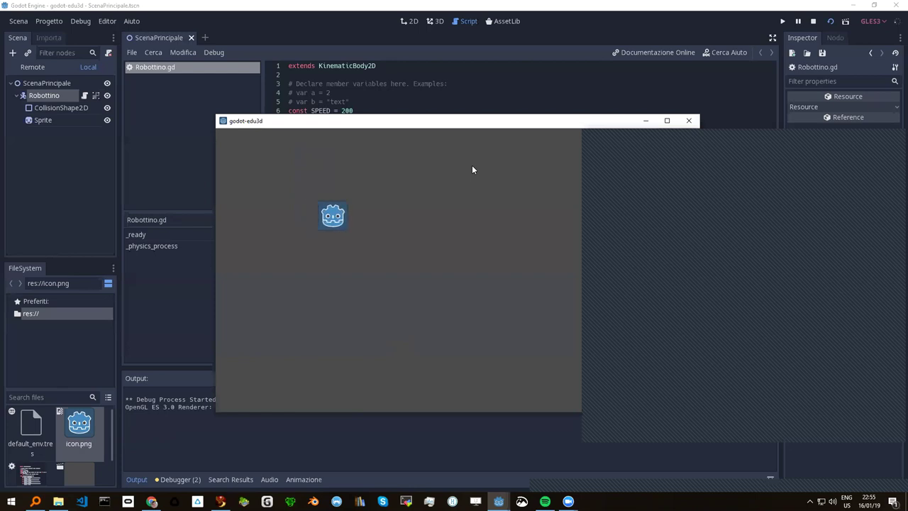
key(Down)
key(Up)
key(Left)
key(Down)
key(Right)
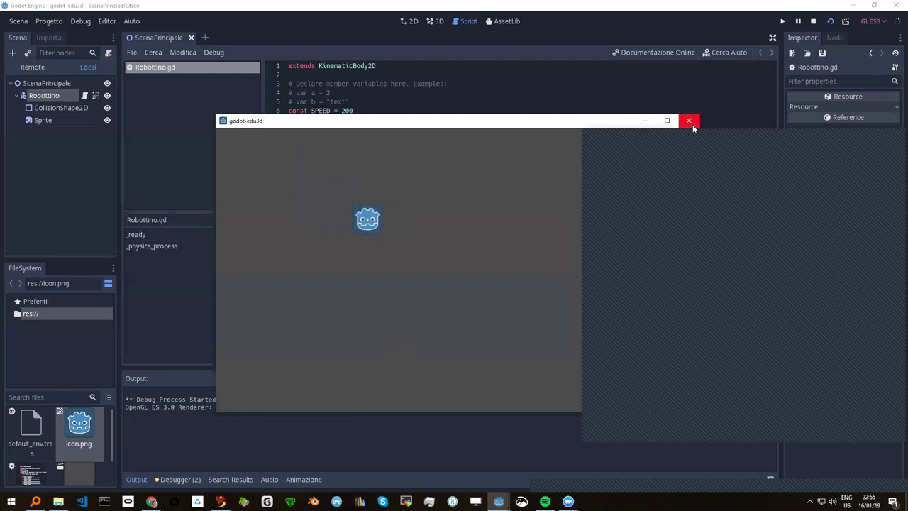
click(688, 121)
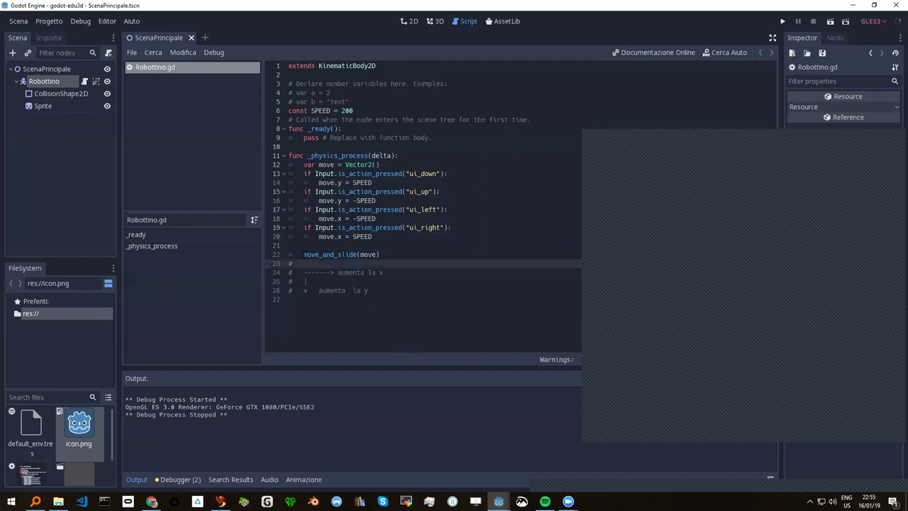
Review the move-vector code, select Robottino.gd lines 1–23, and switch to Firestorm
drag(303, 254, 380, 254)
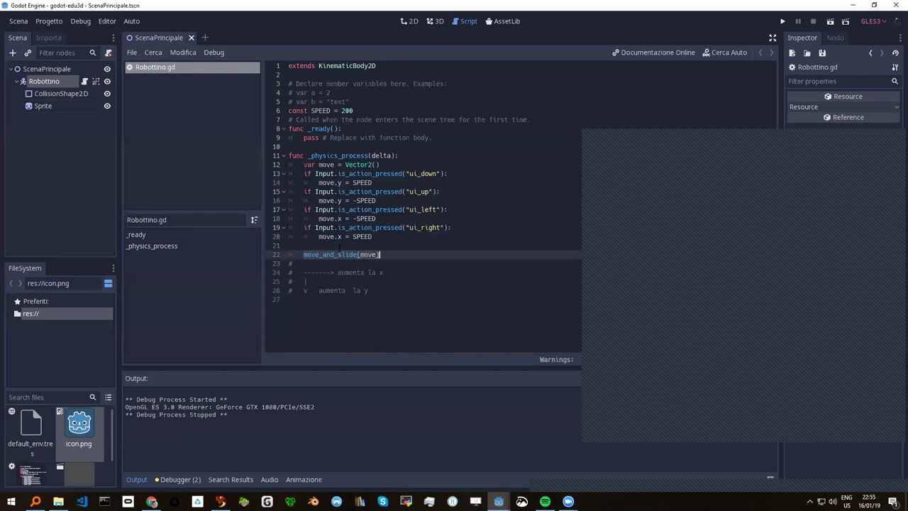
double_click(328, 165)
click(367, 255)
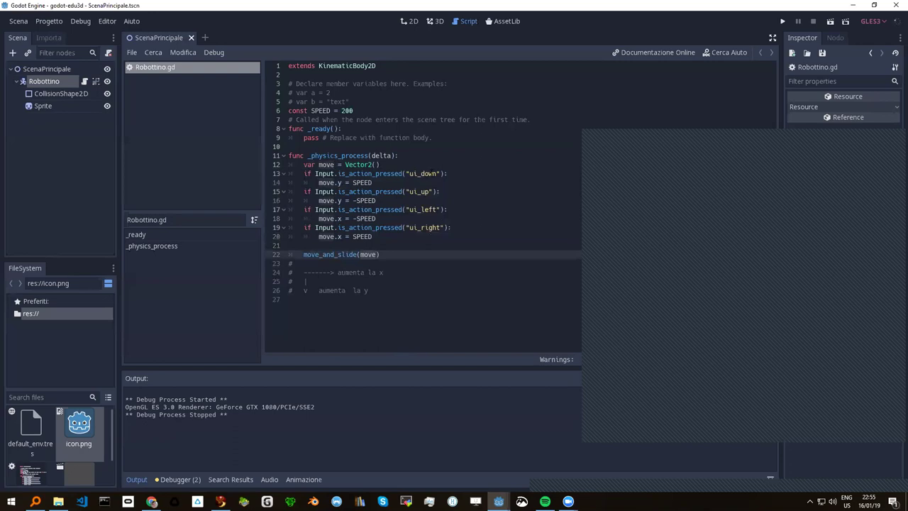
click(339, 182)
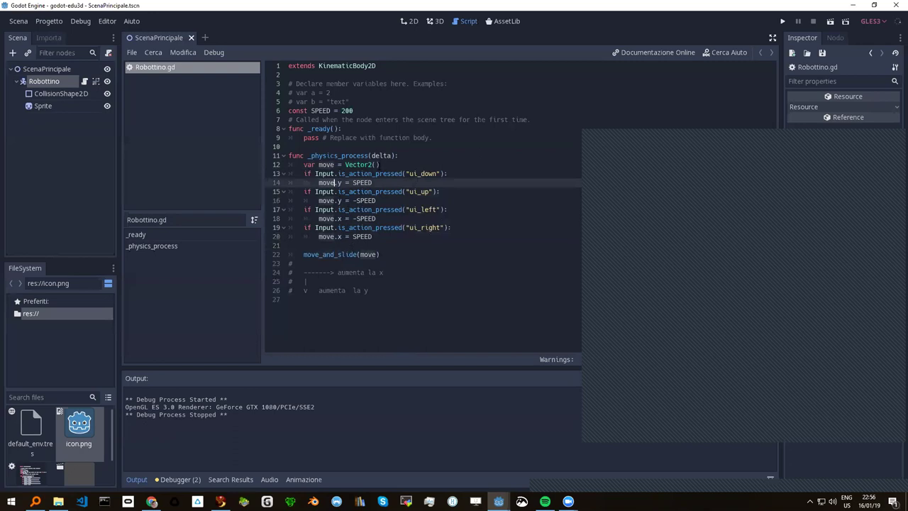
click(373, 183)
click(375, 191)
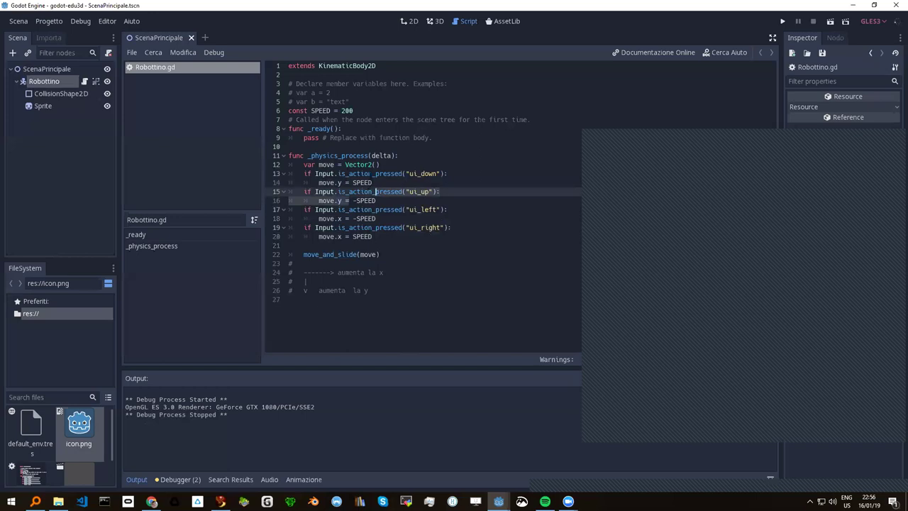
click(377, 254)
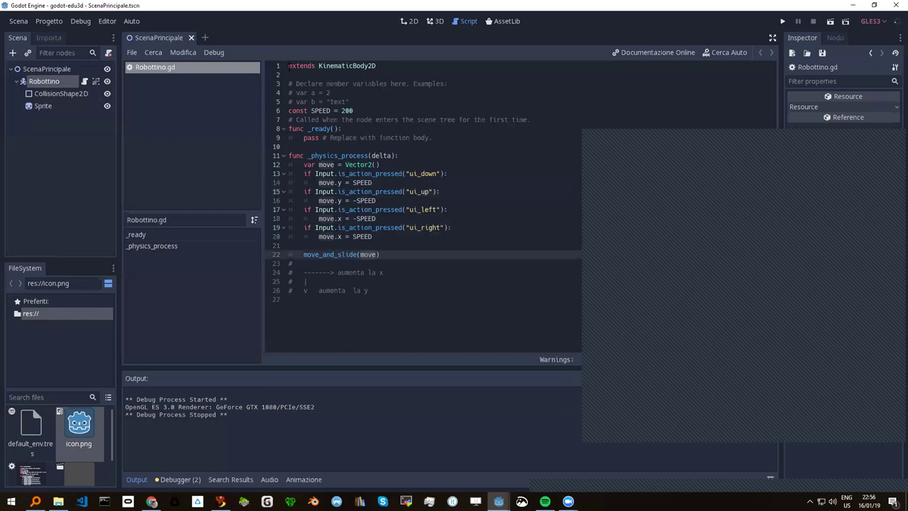
drag(289, 65, 380, 262)
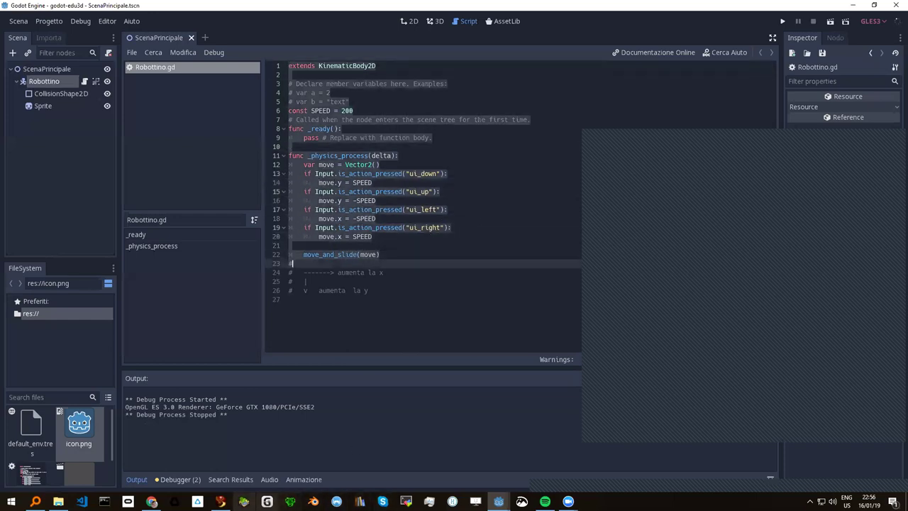
click(220, 501)
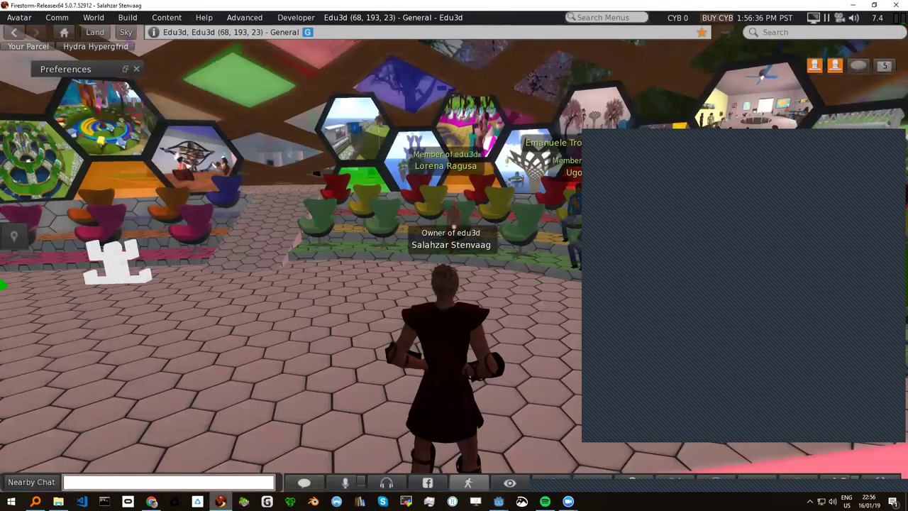
Post the pasted Robottino script in Firestorm's nearby chat, then return to Godot
click(179, 481)
key(ctrl+v)
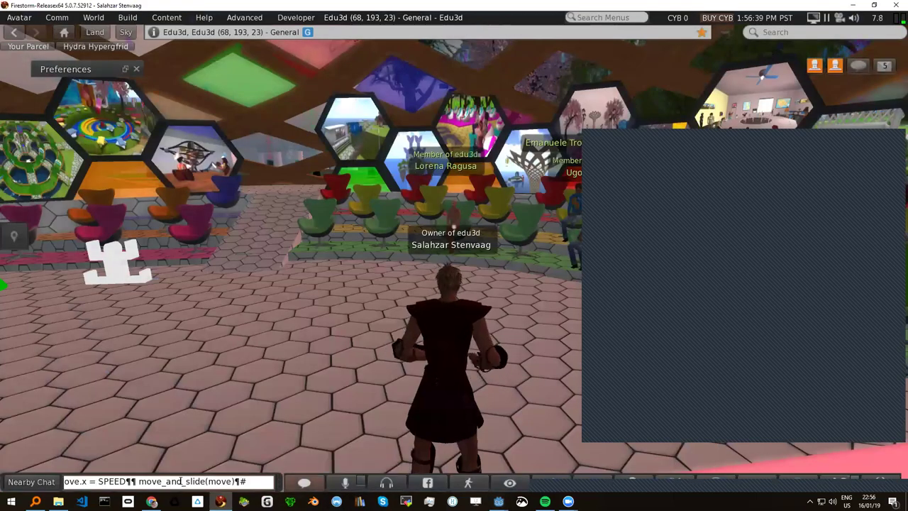
key(Return)
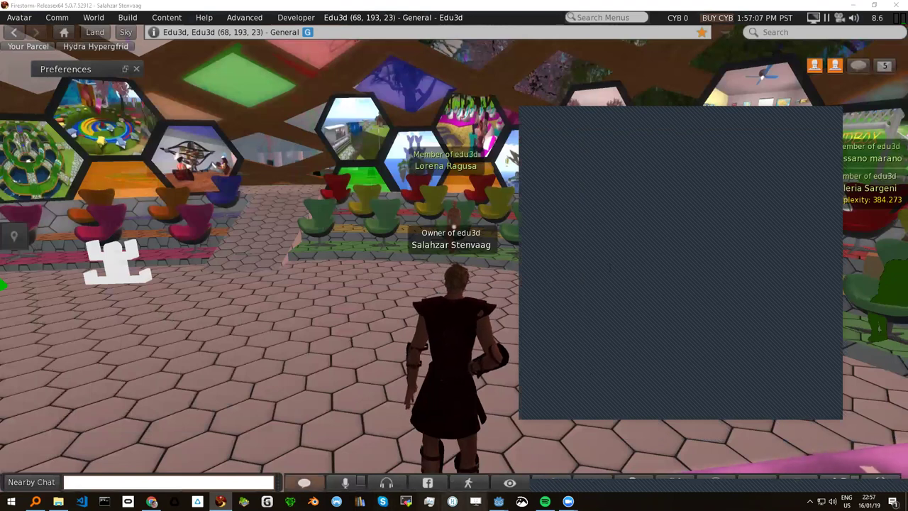
mouse_move(499, 501)
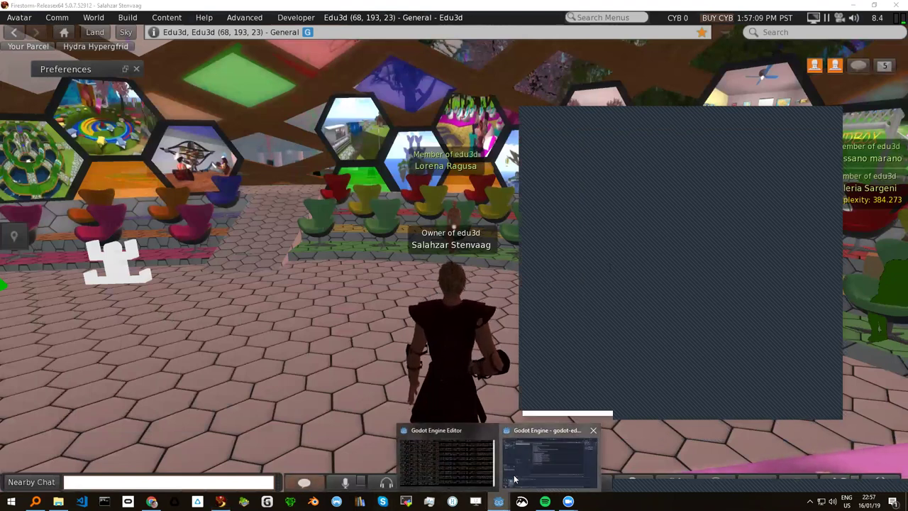
click(549, 457)
Add const GRAVITY = 100 below SPEED and move.y += 100 before move_and_slide, then save
click(386, 237)
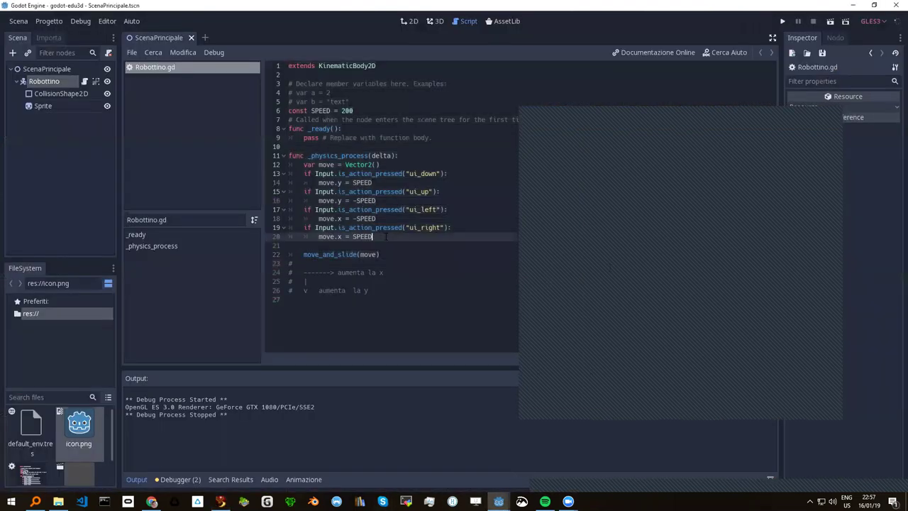
key(Return)
key(Return)
text(move.y)
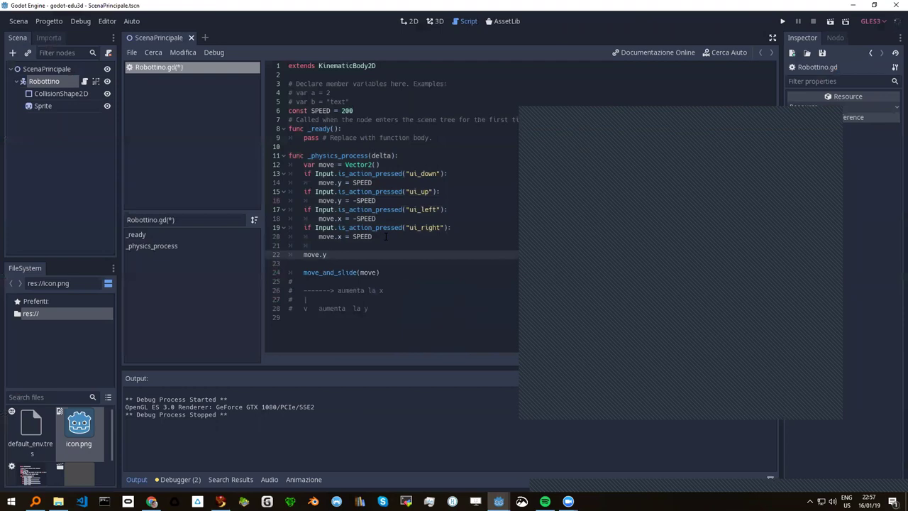
text(+=)
click(361, 107)
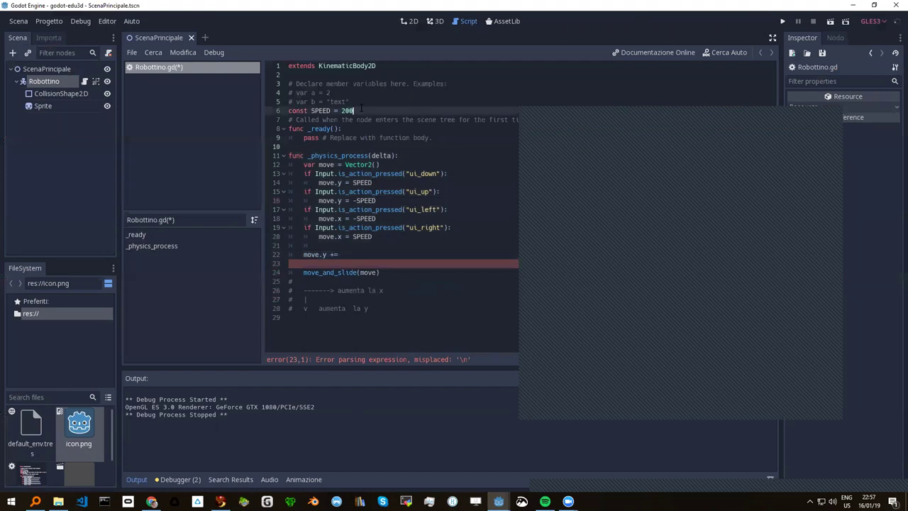
key(Return)
text(const )
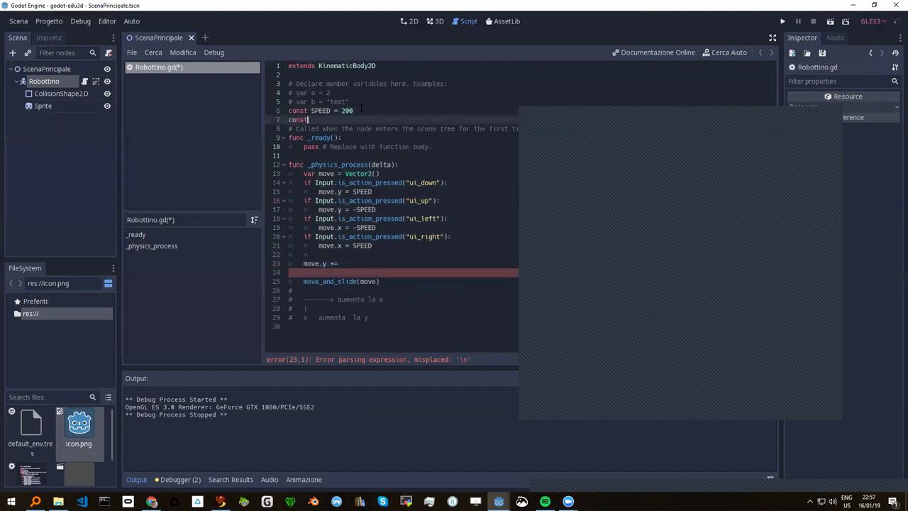
text(GRAVITY = 100)
click(346, 264)
text(100)
key(ctrl+s)
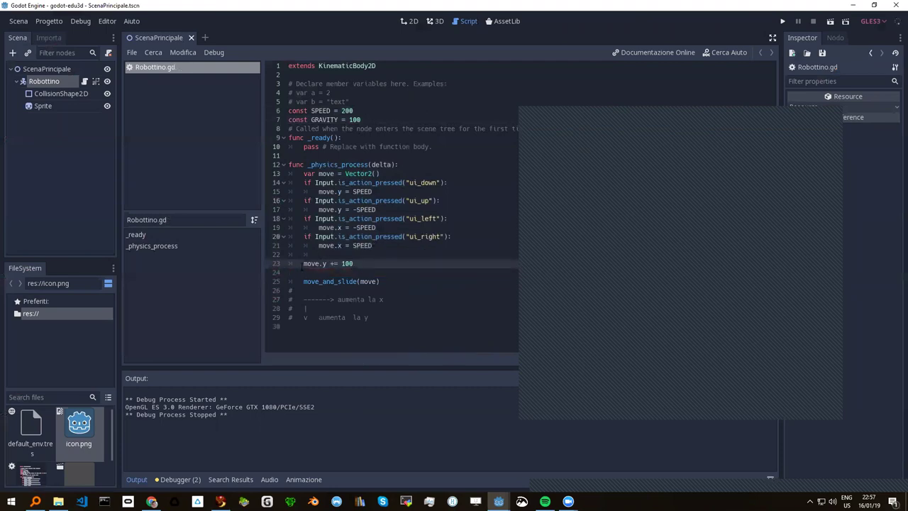
drag(301, 266, 354, 263)
Run the scene and steer the robot up, down, left and right with the arrow keys
click(831, 21)
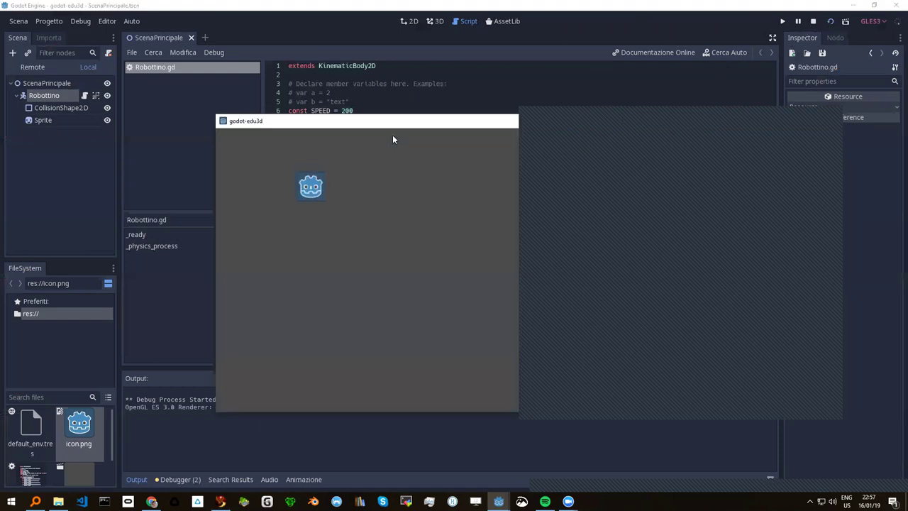
key(Up)
key(Right)
key(Down)
key(Right)
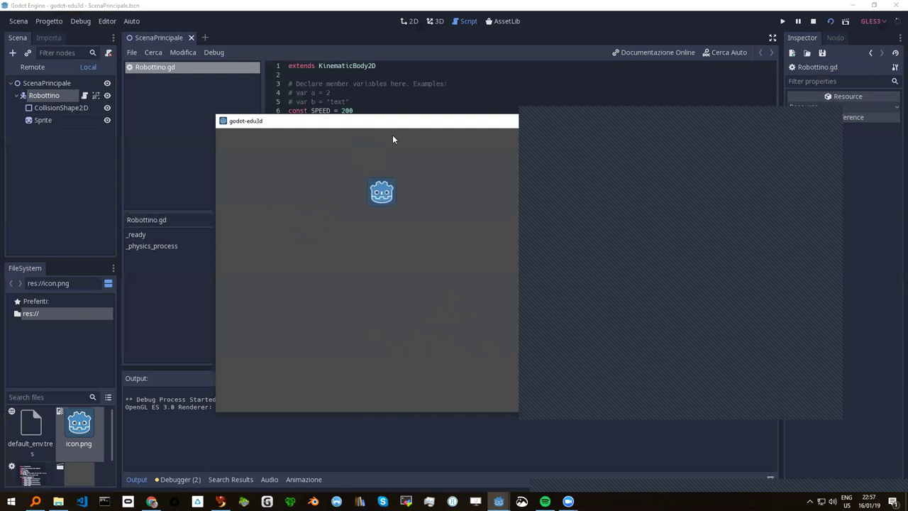
key(Left)
key(Up)
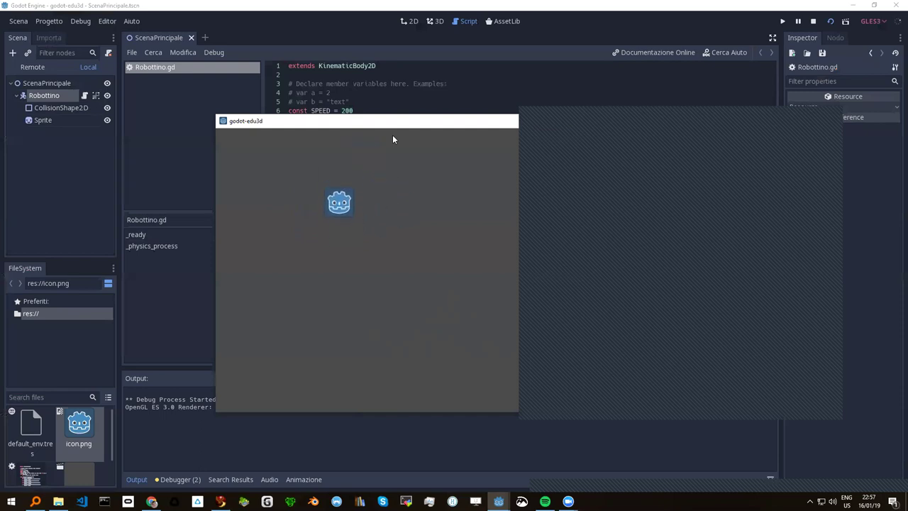
key(Left)
Make the robot hop and drift sideways as gravity pulls it down, then close the game window
key(Up)
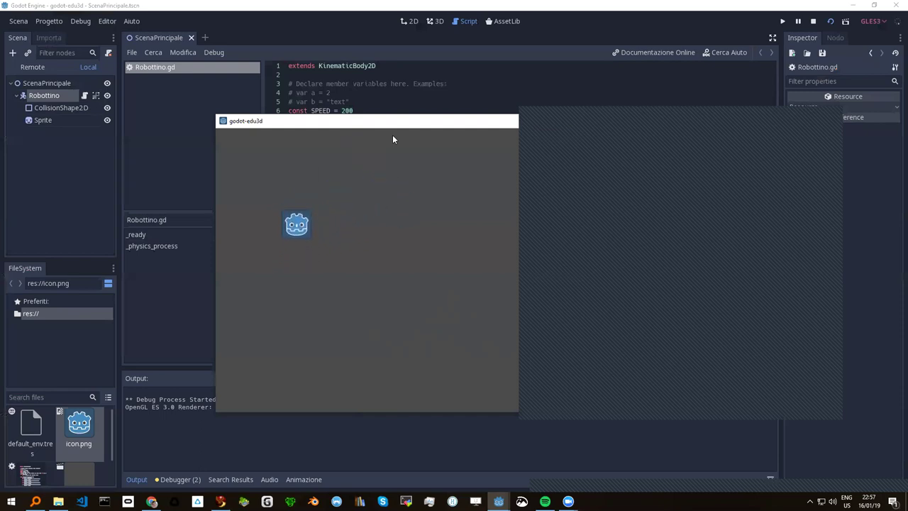
key(Right)
key(Up)
key(Right)
key(Up)
key(Right)
key(Left)
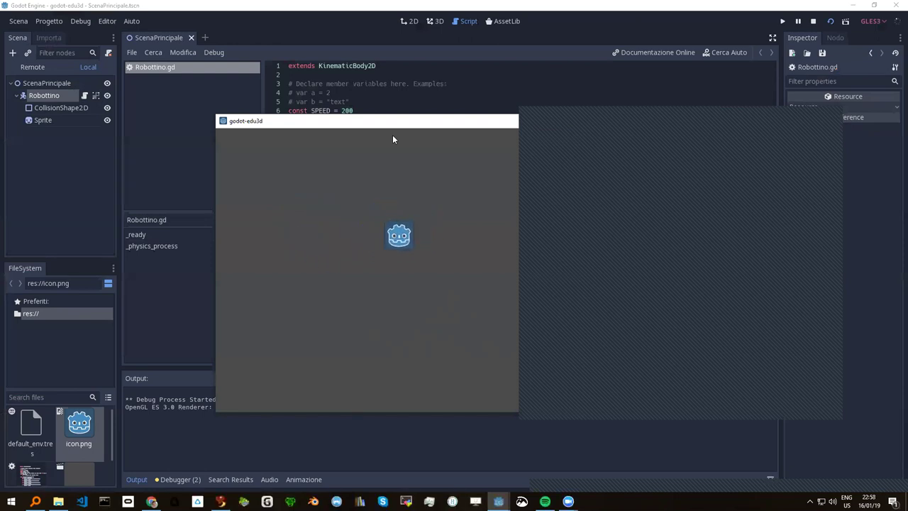
key(Up)
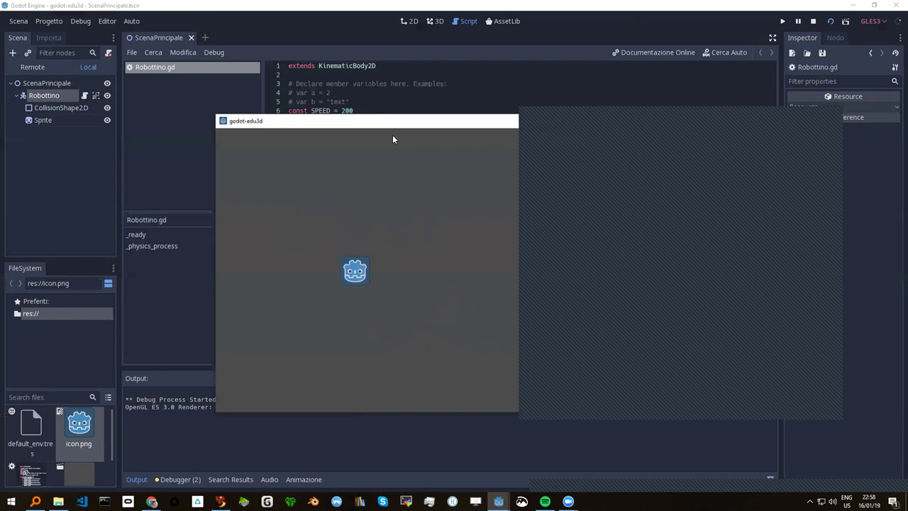
key(Up)
key(Up)
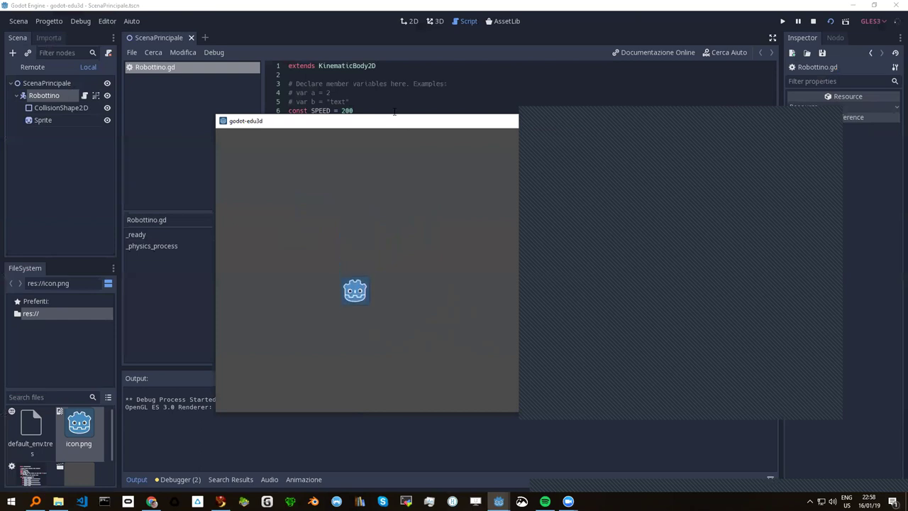
drag(400, 124, 206, 143)
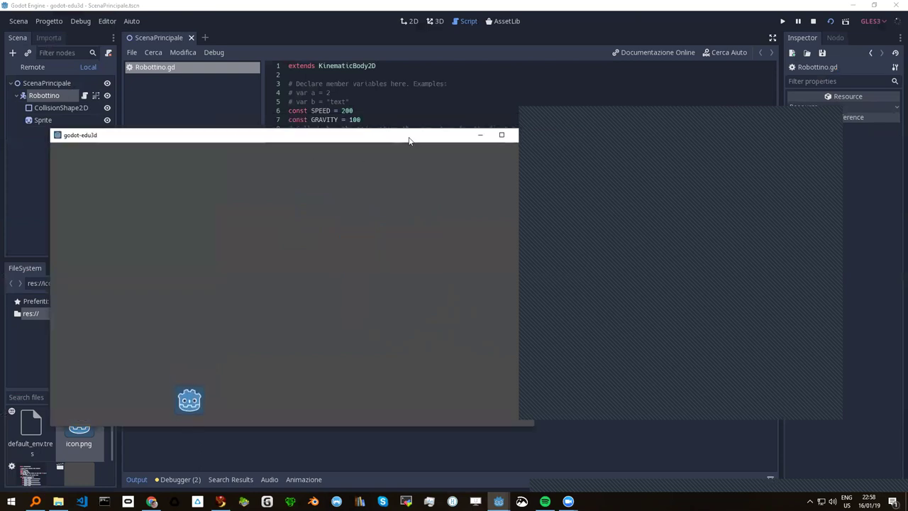
click(492, 139)
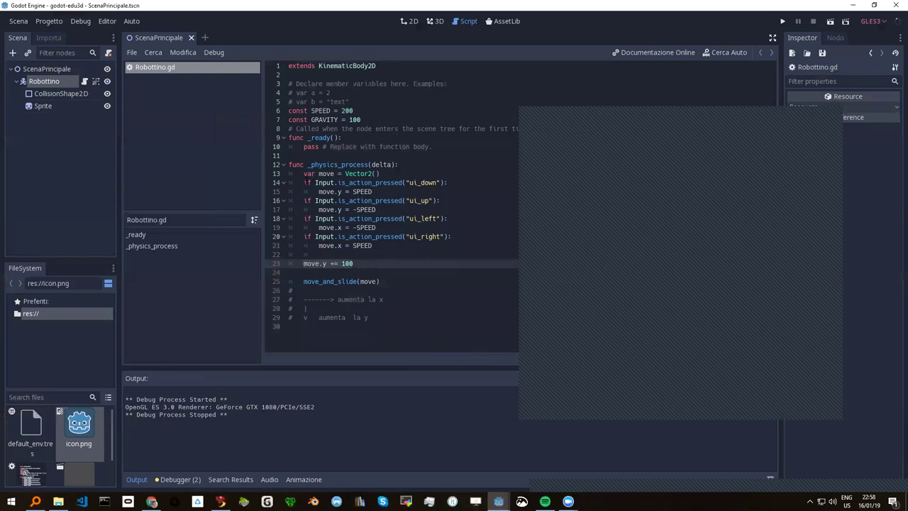
Paste a duplicate of the ui_right input check below the original block
drag(303, 182, 373, 246)
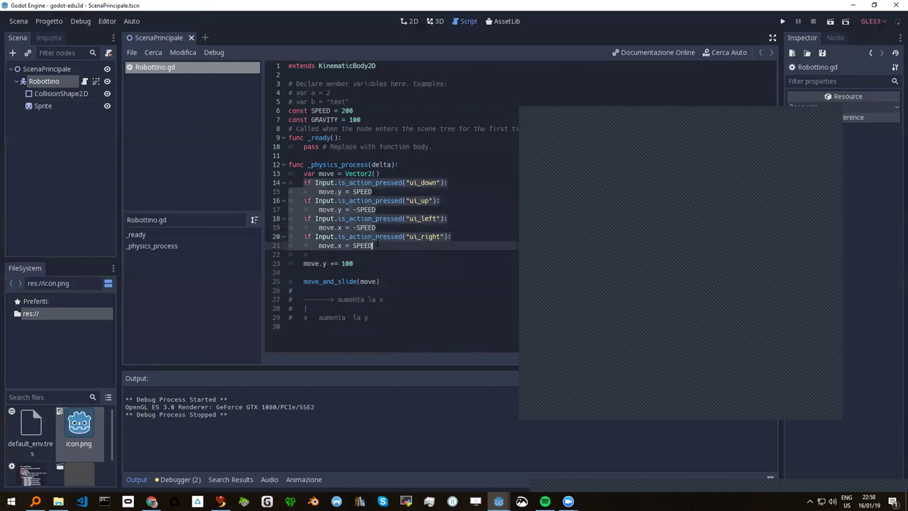
click(466, 238)
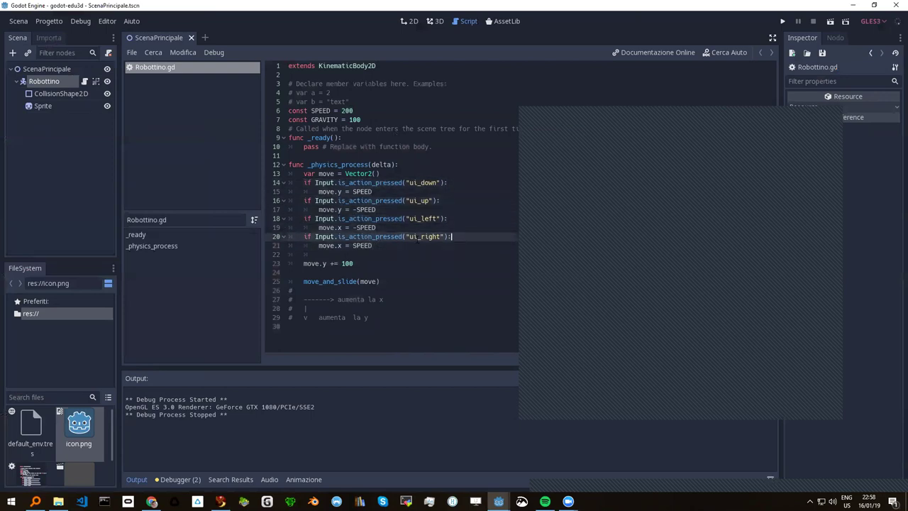
click(383, 245)
key(Return)
key(Return)
key(BackSpace)
key(Up)
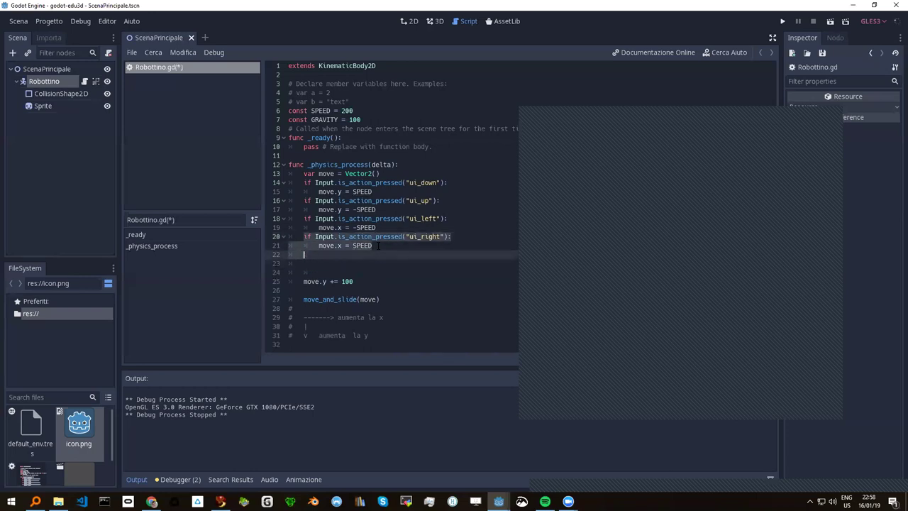
key(Down)
text(if Input.is_action_pressed("ui_right"): 		move.x = SPEED)
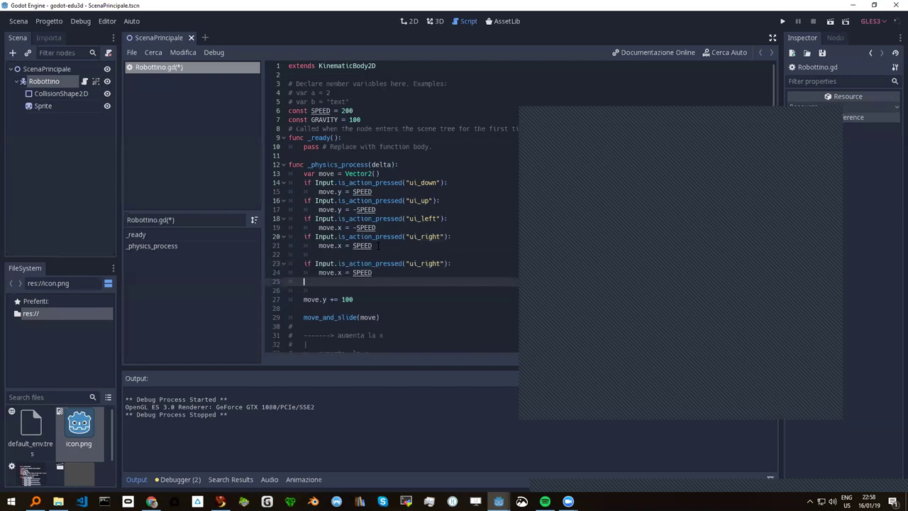
Change the copied check's action name to ui_accept
key(Right)
key(Right)
key(Right)
key(Up)
key(End)
key(Left)
key(Left)
key(BackSpace)
key(BackSpace)
key(BackSpace)
key(BackSpace)
key(BackSpace)
text(sp)
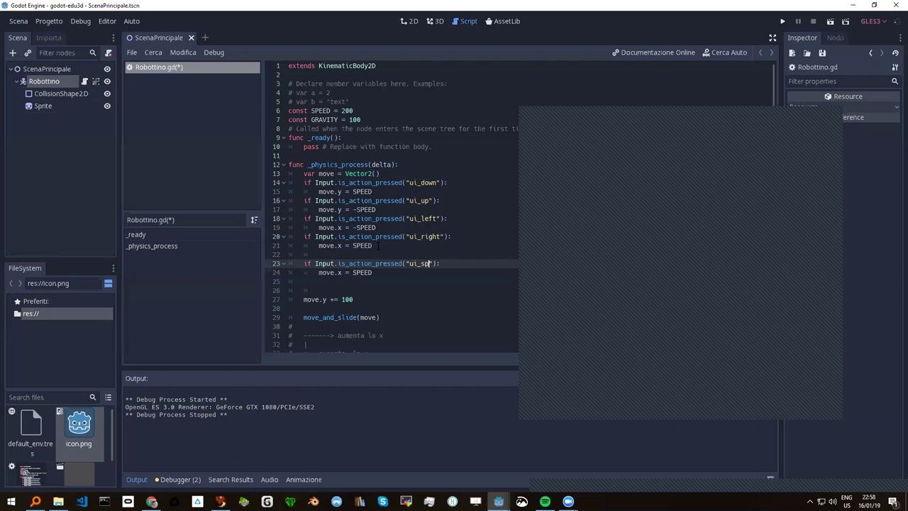
text(ace)
key(BackSpace)
key(BackSpace)
key(BackSpace)
key(BackSpace)
key(BackSpace)
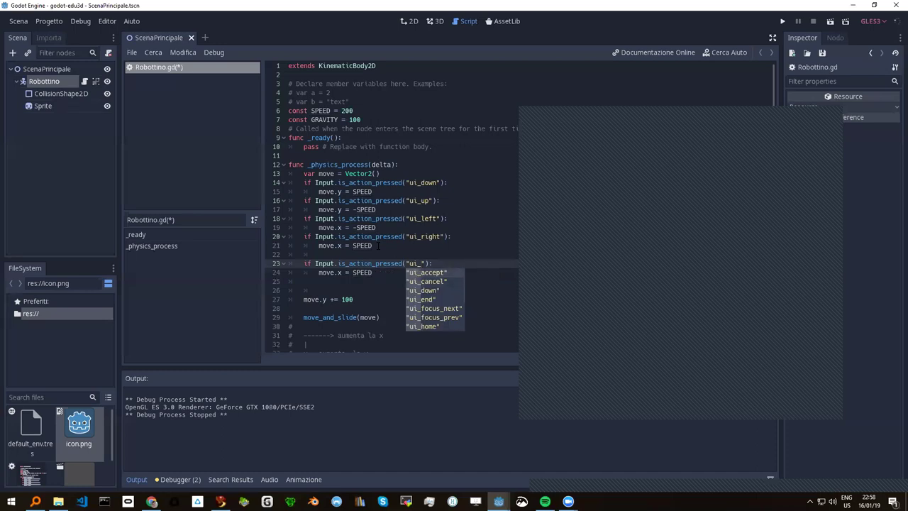
key(Return)
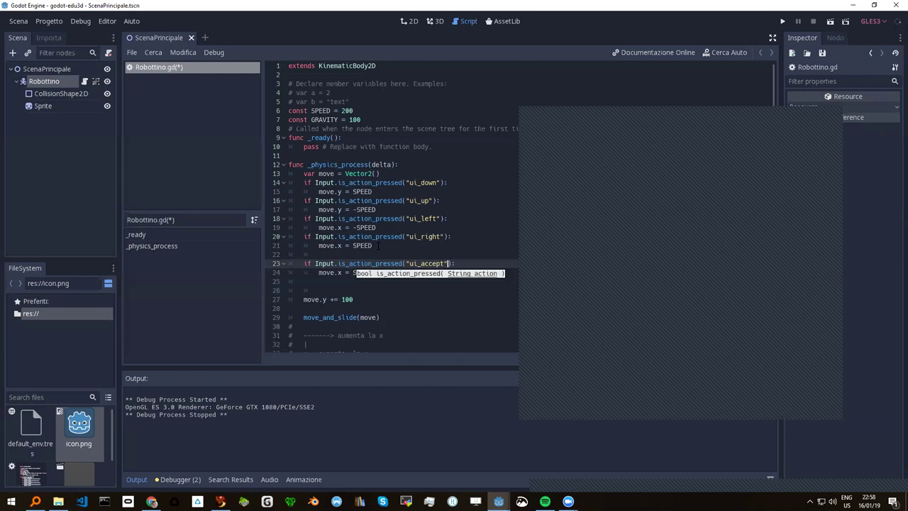
key(Escape)
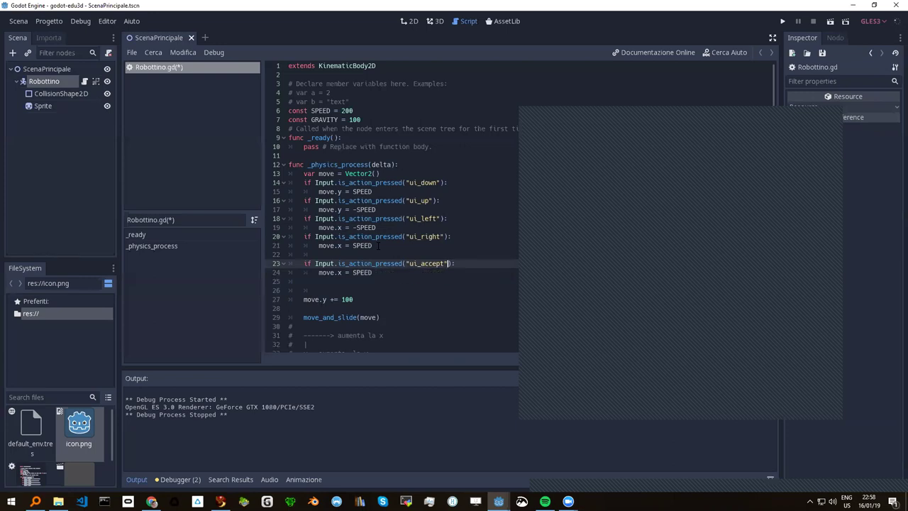
Turn the copied movement line into a move.y -= subtraction
key(Down)
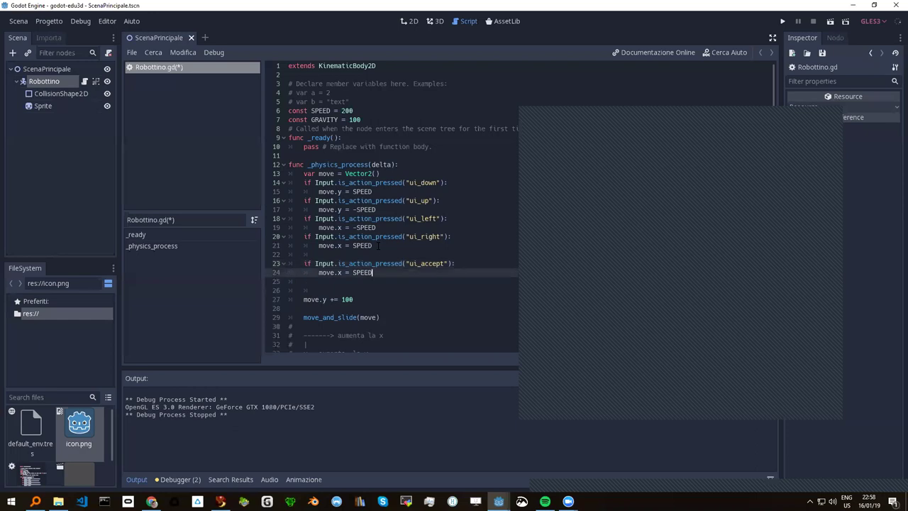
key(Left)
key(Left)
key(Left)
key(BackSpace)
text(y )
text(-)
key(Right)
Add const JUMP = 500 on a new line below the GRAVITY constant
key(Up)
key(Up)
key(Up)
key(Up)
key(Up)
key(Up)
key(Up)
key(Down)
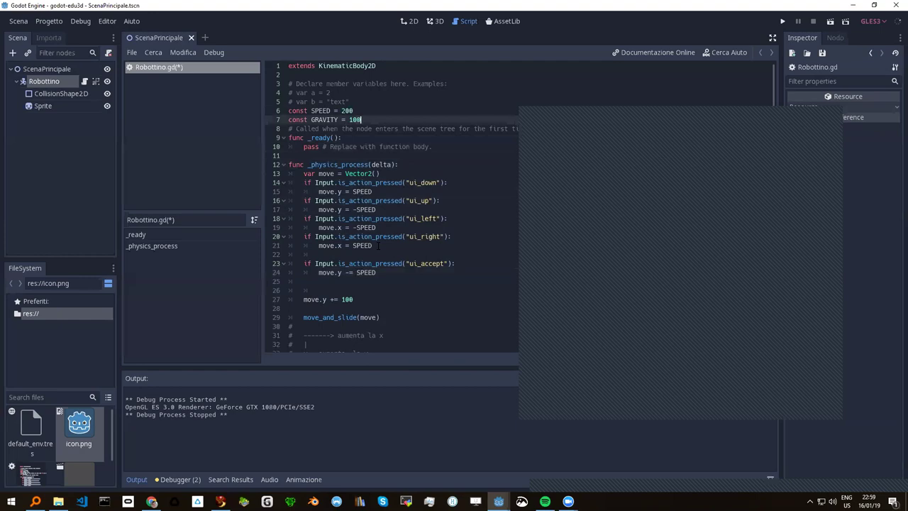
key(Return)
text(const JUMP = )
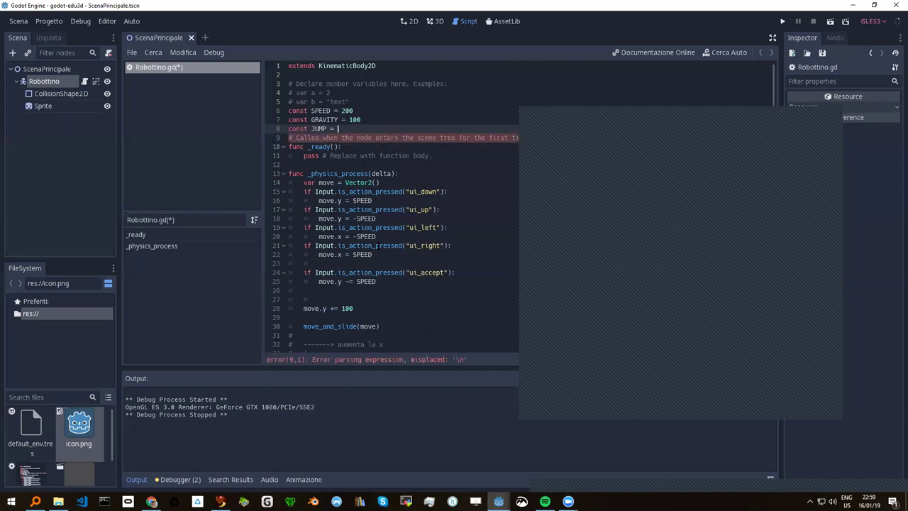
text(5--)
key(BackSpace)
key(BackSpace)
text(00)
Replace SPEED with JUMP on the ui_accept line and save Robottino.gd
key(Down)
key(Down)
key(Down)
key(Down)
key(Down)
key(Down)
key(Down)
key(Down)
key(Up)
key(Up)
key(Up)
key(Up)
key(Right)
key(Right)
key(BackSpace)
key(BackSpace)
key(BackSpace)
key(BackSpace)
key(BackSpace)
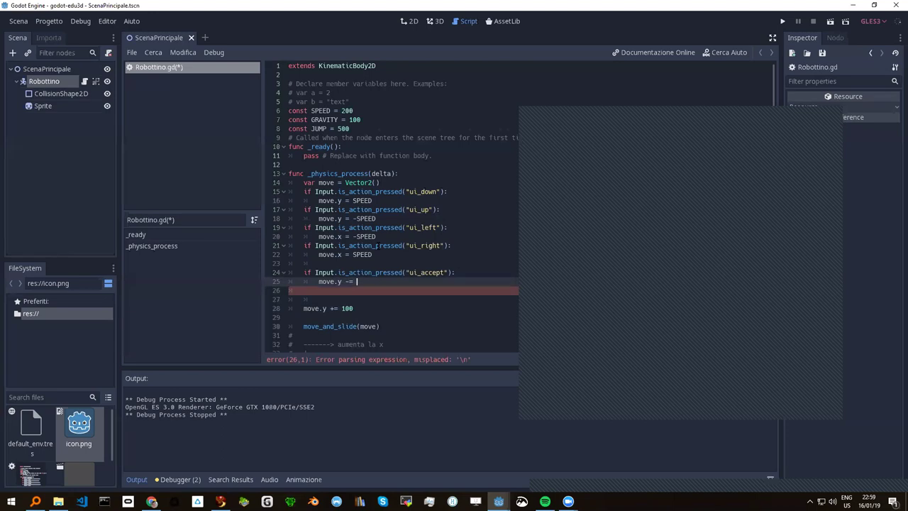
text(JUMP)
key(ctrl+s)
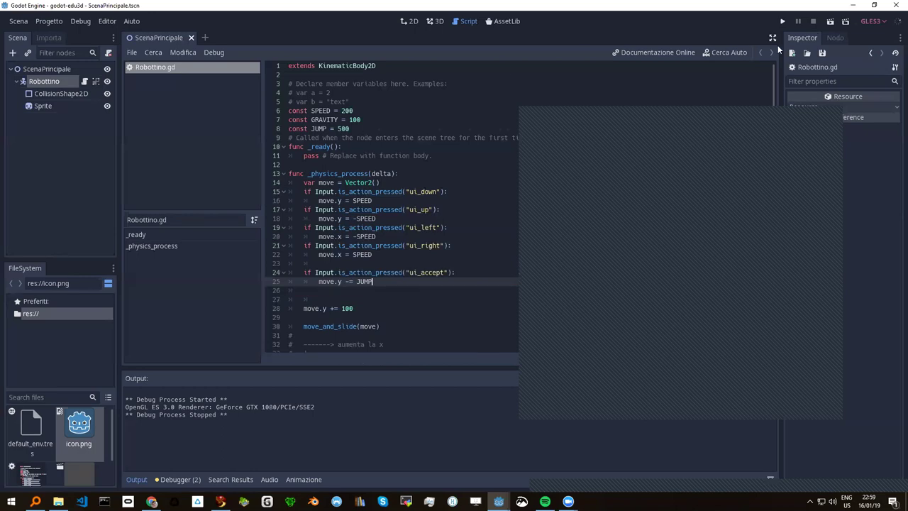
click(823, 21)
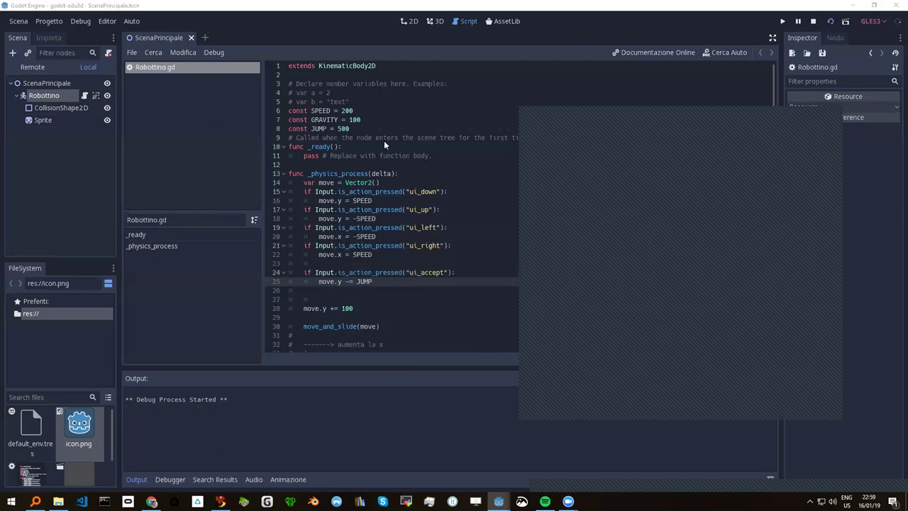
key(Right)
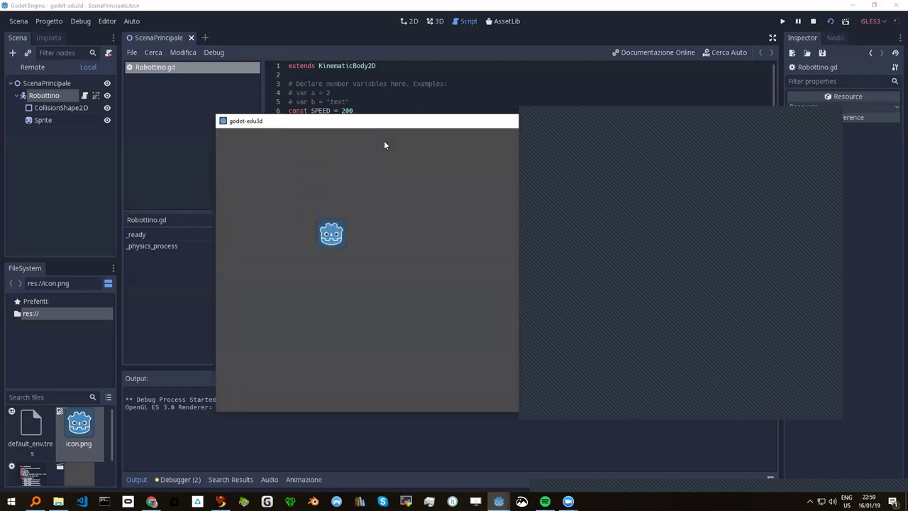
key(Up)
key(Up)
key(Up)
key(Up)
key(Right)
key(Up)
key(Right)
key(Right)
key(Up)
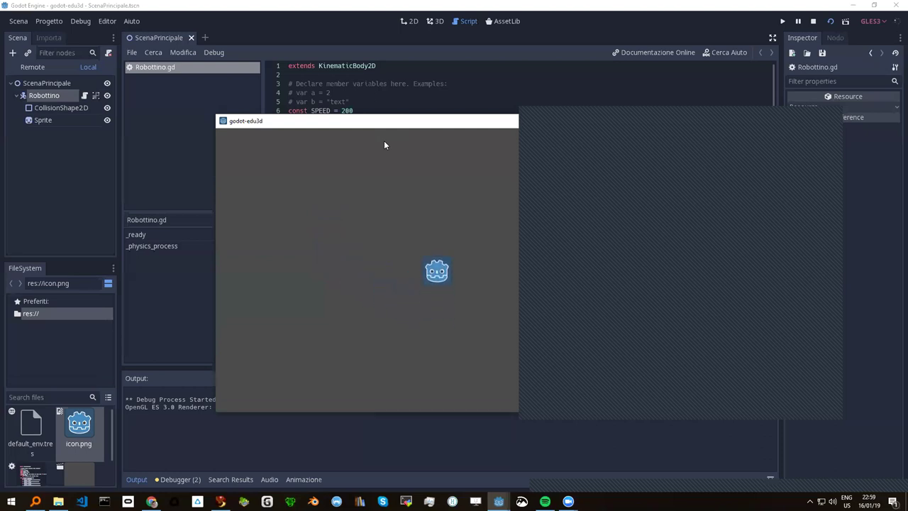
key(Up)
key(Up)
key(Up)
key(Up)
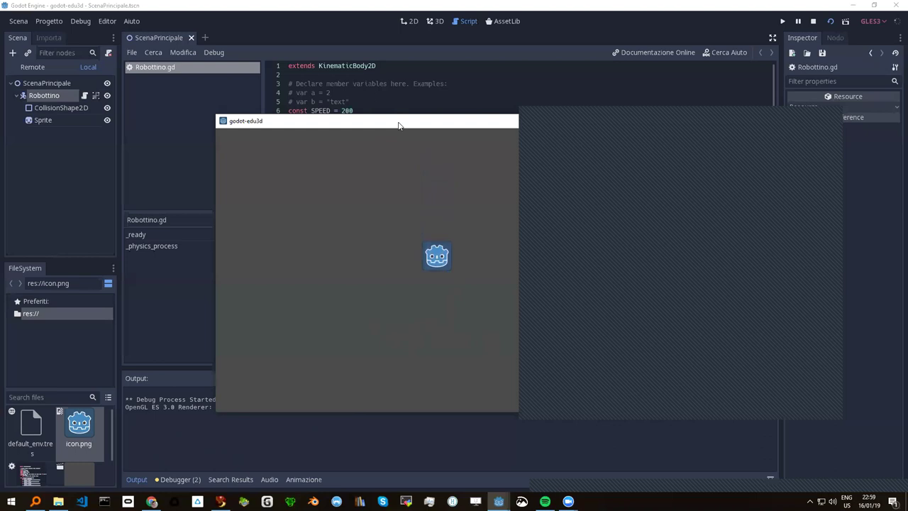
click(492, 124)
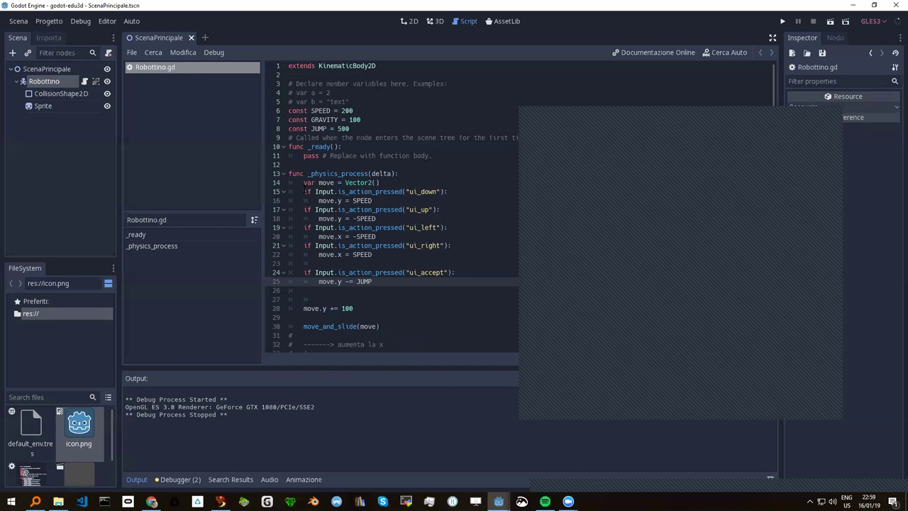
Review the directional checks and ui_accept jump code, then select ScenaPrincipale for the 2D view
drag(305, 192, 389, 258)
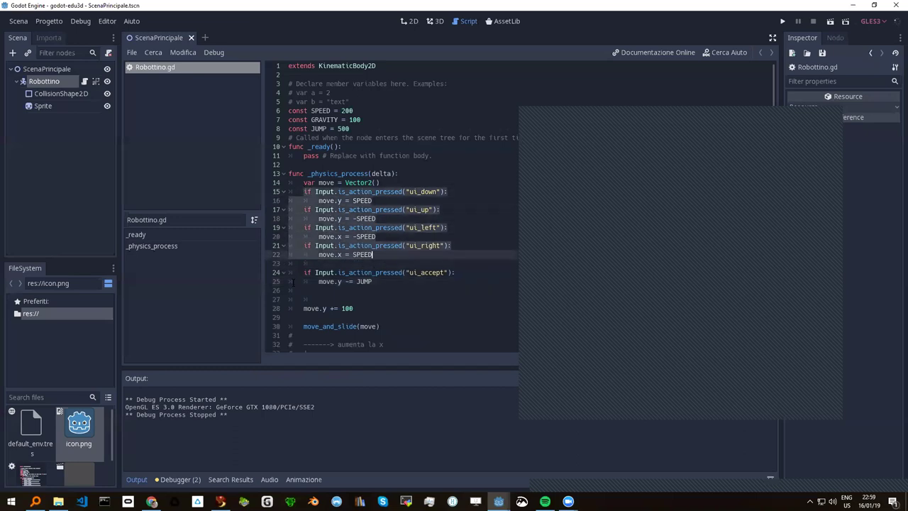
drag(303, 272, 383, 284)
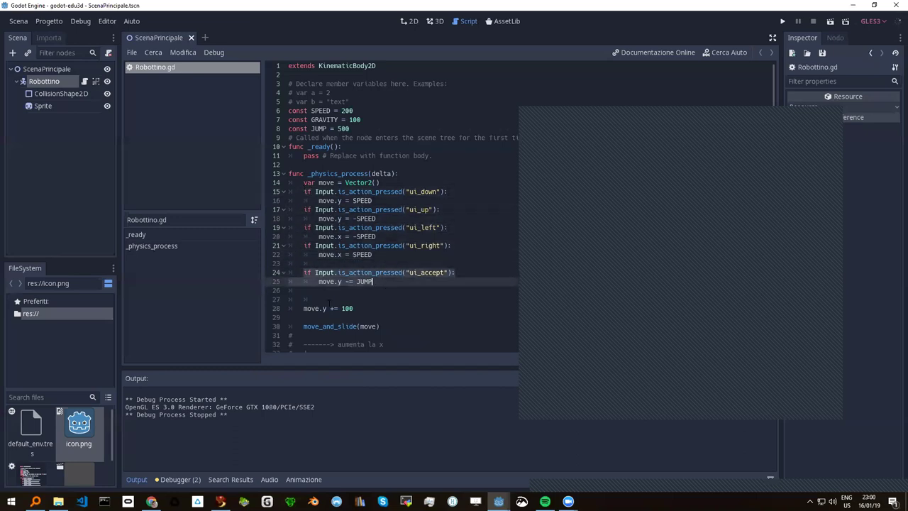
click(354, 308)
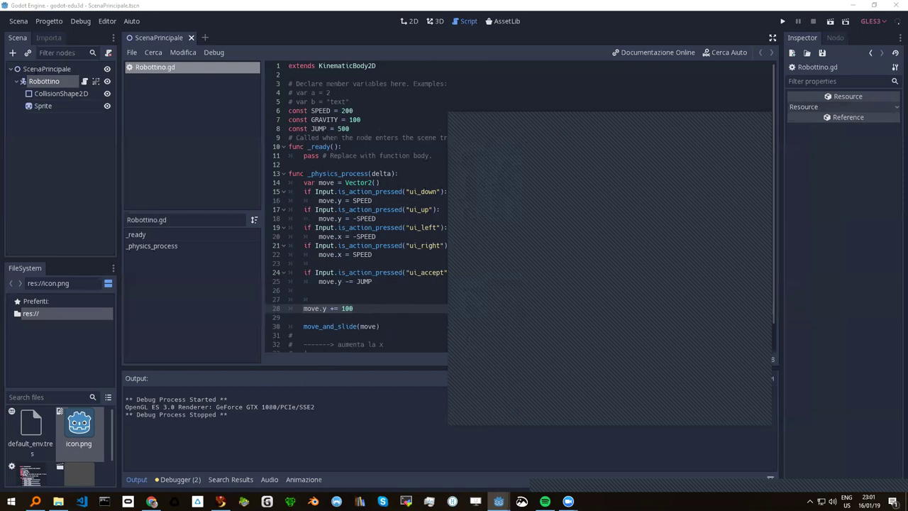
click(39, 70)
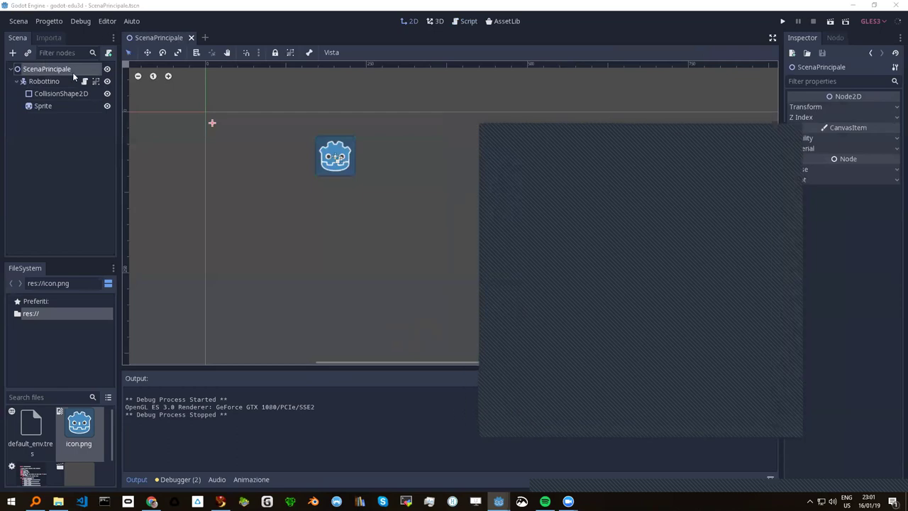
Inspect Robottino and its CollisionShape2D bounds, then select the Sprite to show its icon.png texture
click(43, 82)
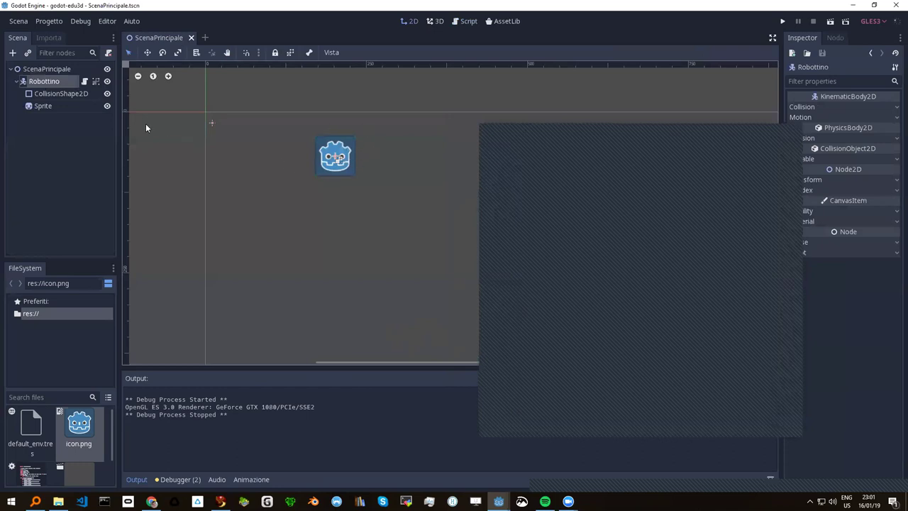
click(51, 93)
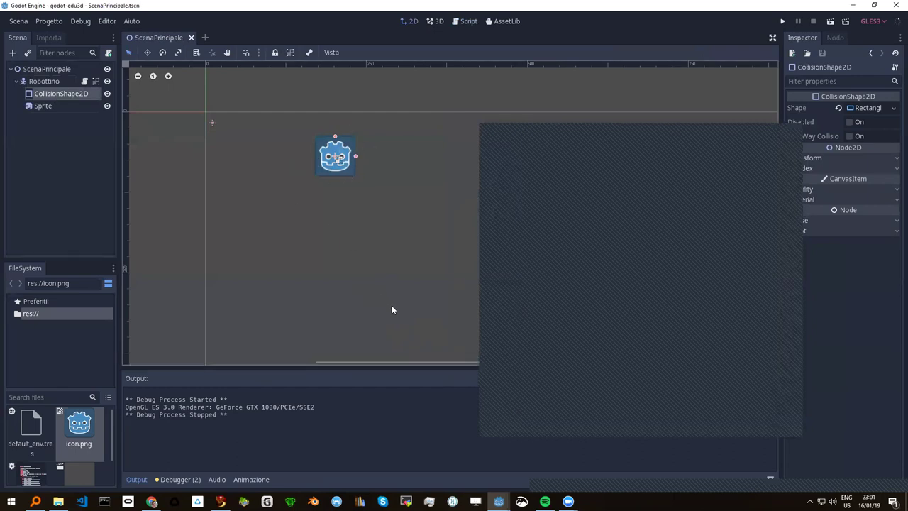
click(42, 81)
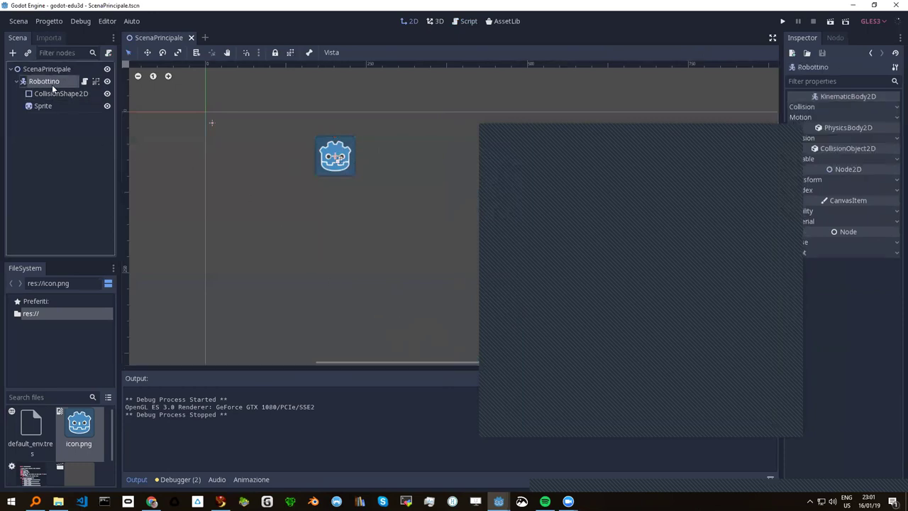
drag(37, 87, 367, 169)
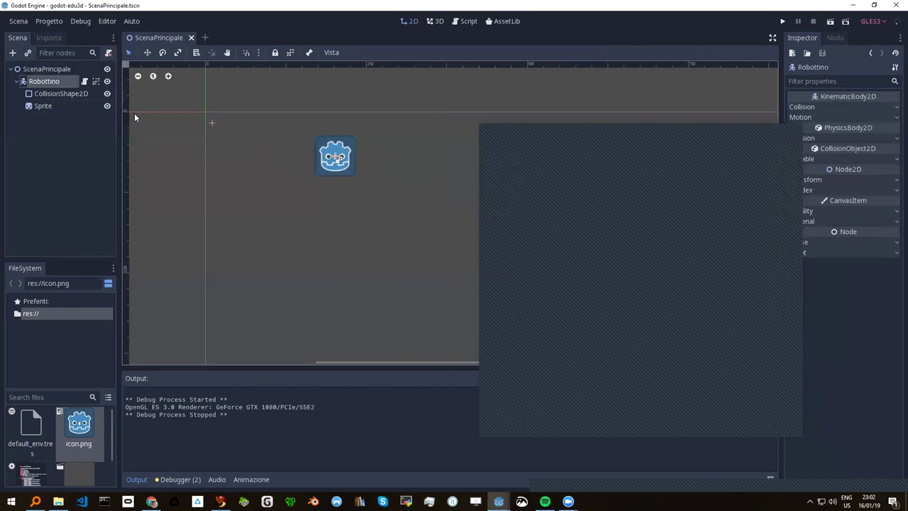
click(52, 93)
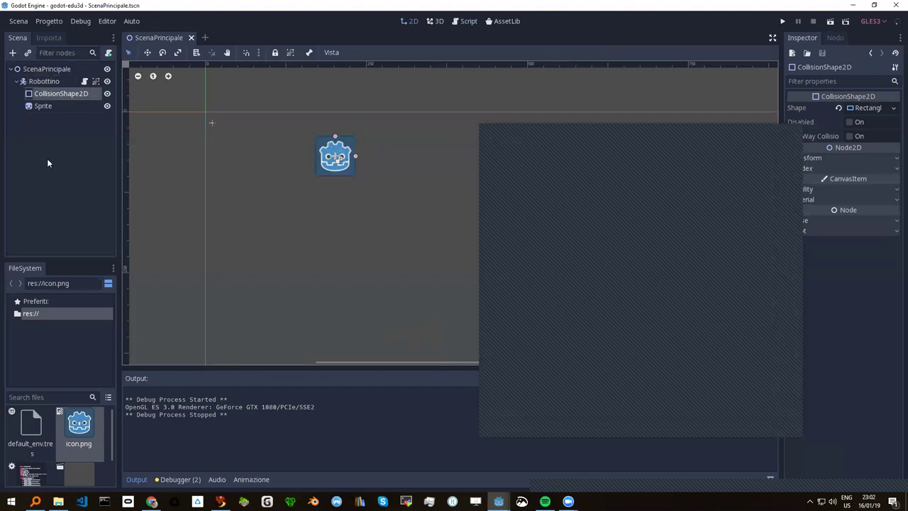
click(43, 110)
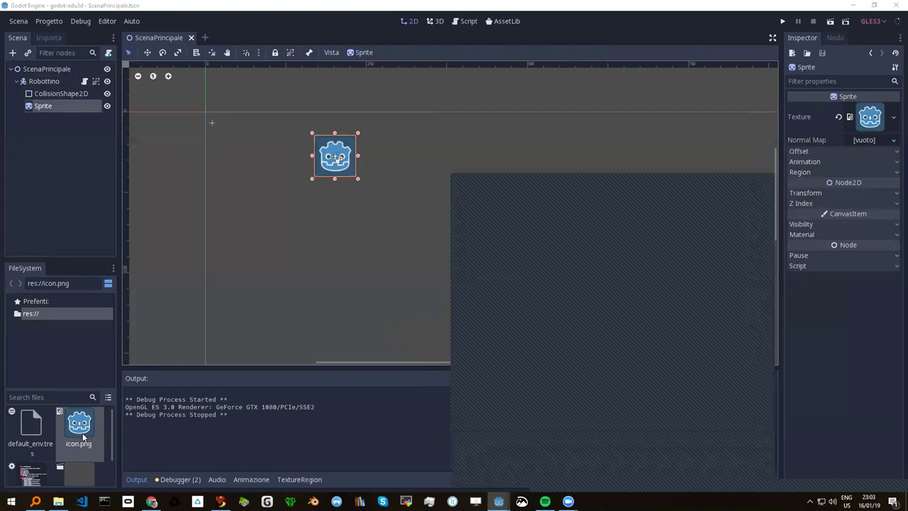
Keep icon.png as the Sprite's texture and delete the extra icon node beneath the Sprite
click(46, 106)
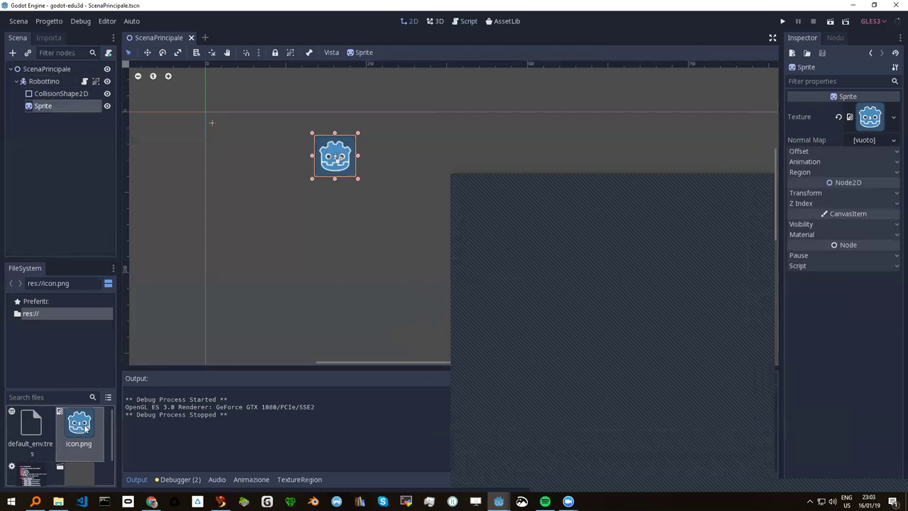
mouse_move(75, 428)
mouse_down()
mouse_move(118, 402)
mouse_move(287, 238)
mouse_up()
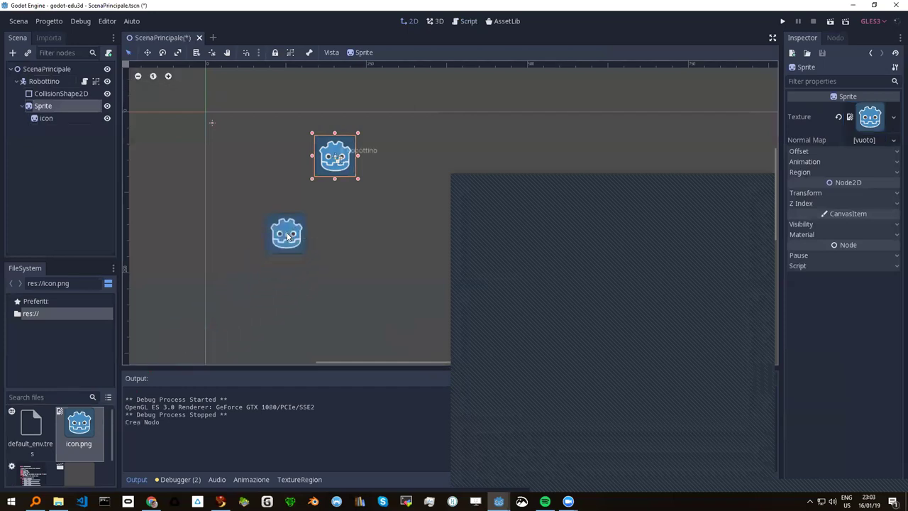
click(48, 120)
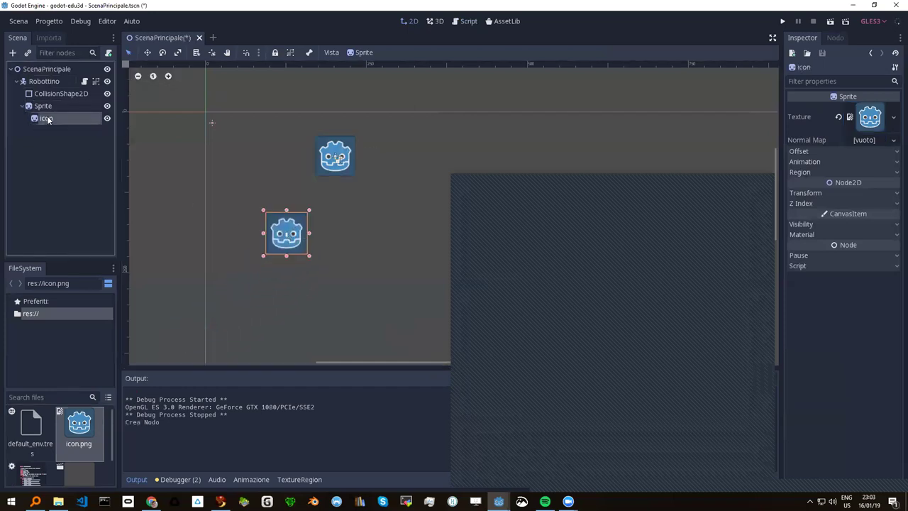
key(Delete)
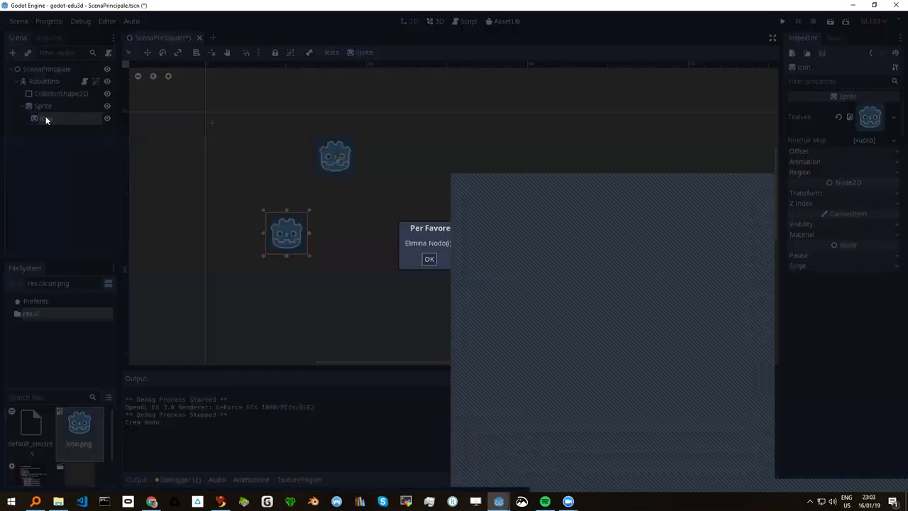
click(427, 258)
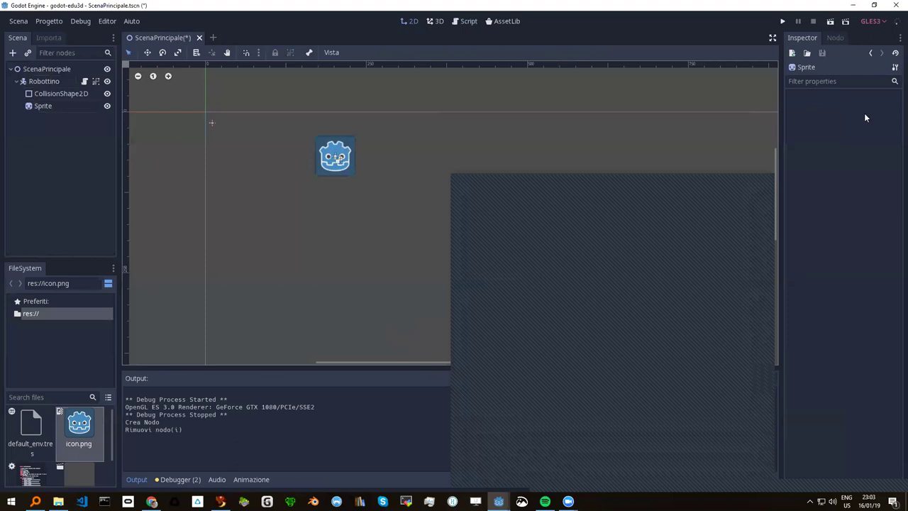
click(44, 106)
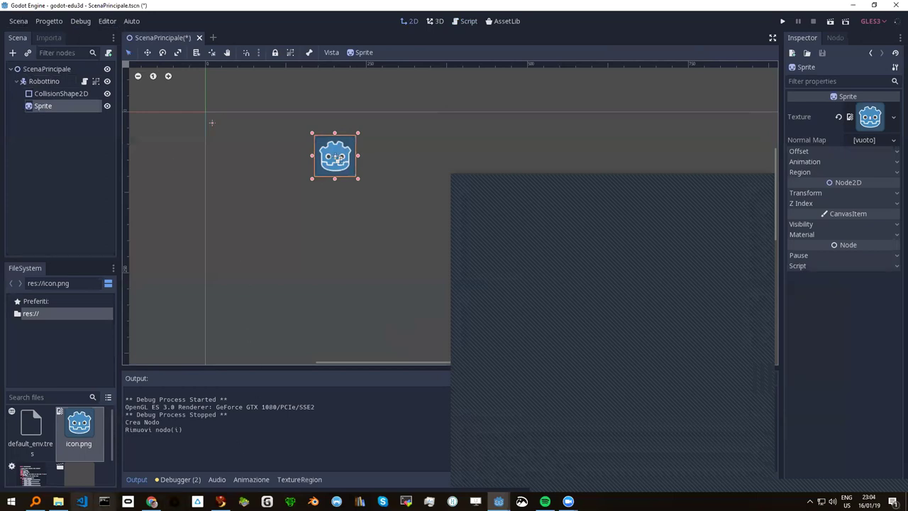
In File Explorer, browse to w > 3_Hoppy_Days-master > GFX > Players
click(59, 501)
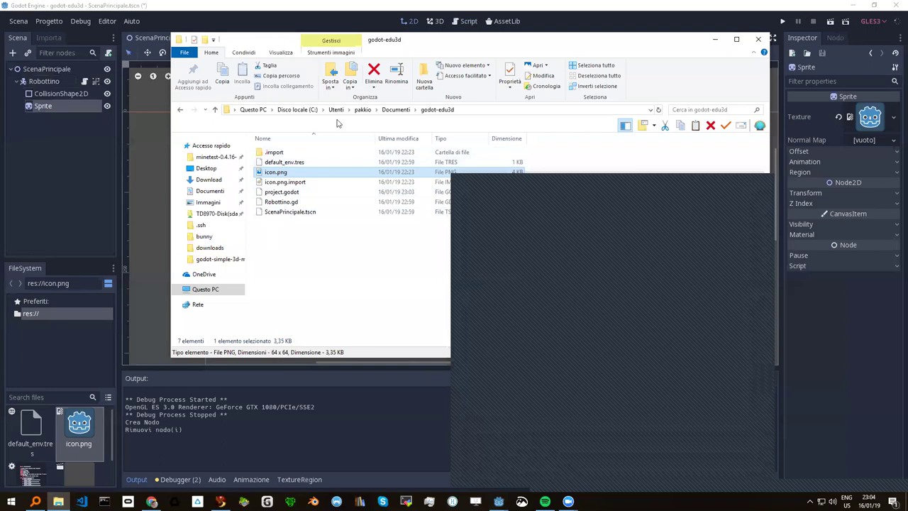
click(363, 109)
scroll(317, 279, down, 5)
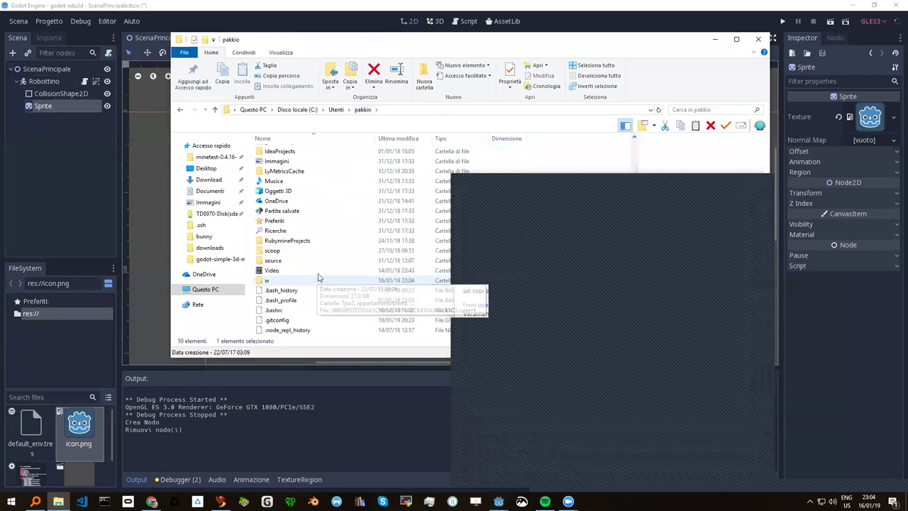
scroll(324, 282, down, 5)
double_click(273, 161)
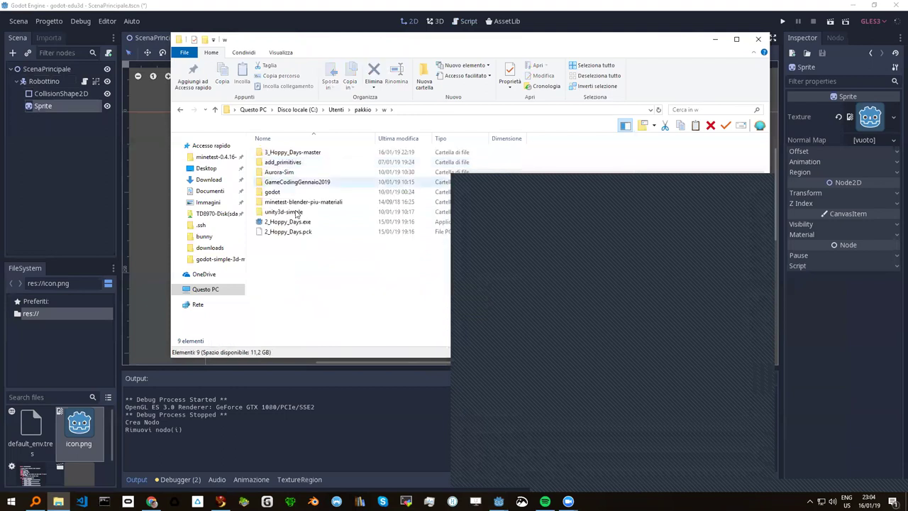
double_click(303, 154)
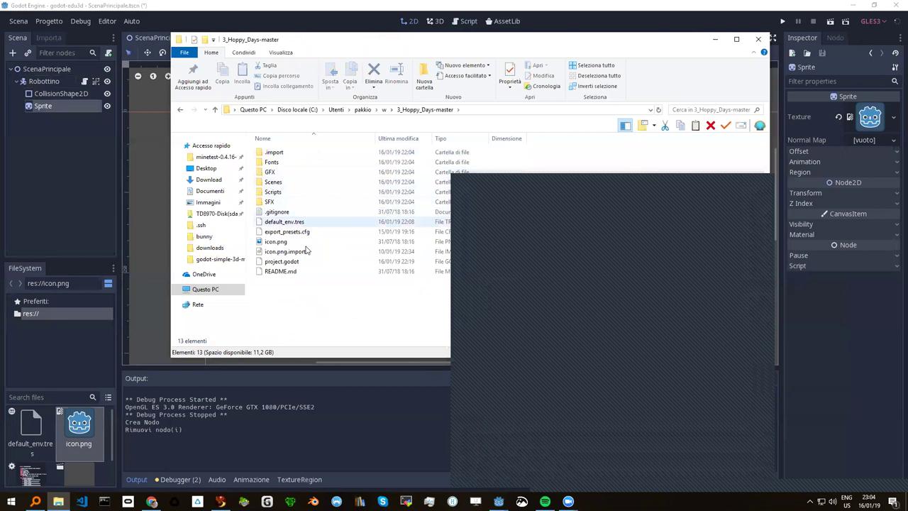
double_click(274, 174)
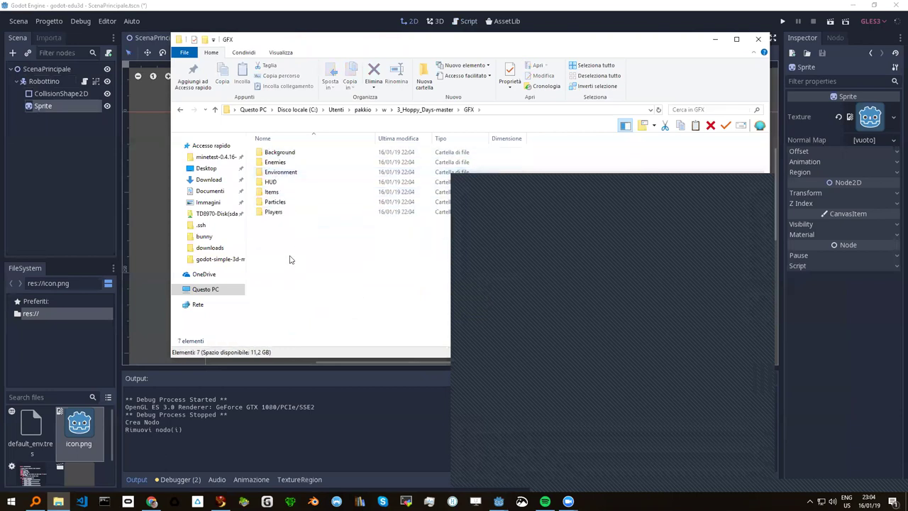
click(282, 215)
double_click(283, 216)
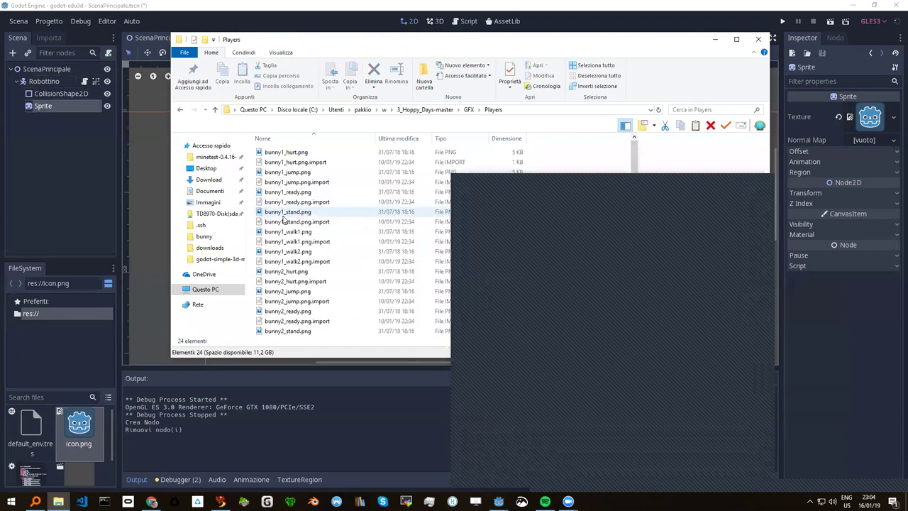
drag(348, 44, 227, 41)
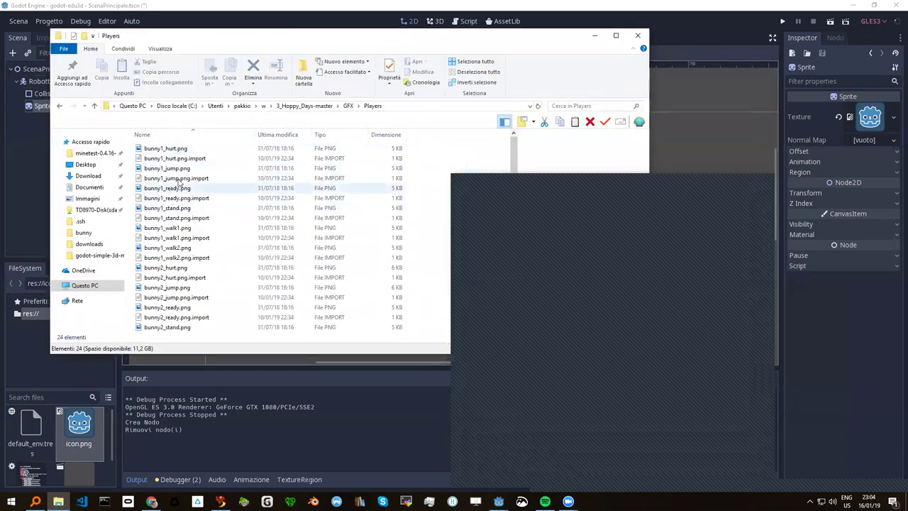
Preview bunny1_ready.png in the photo viewer, close it, and minimize Explorer
click(170, 191)
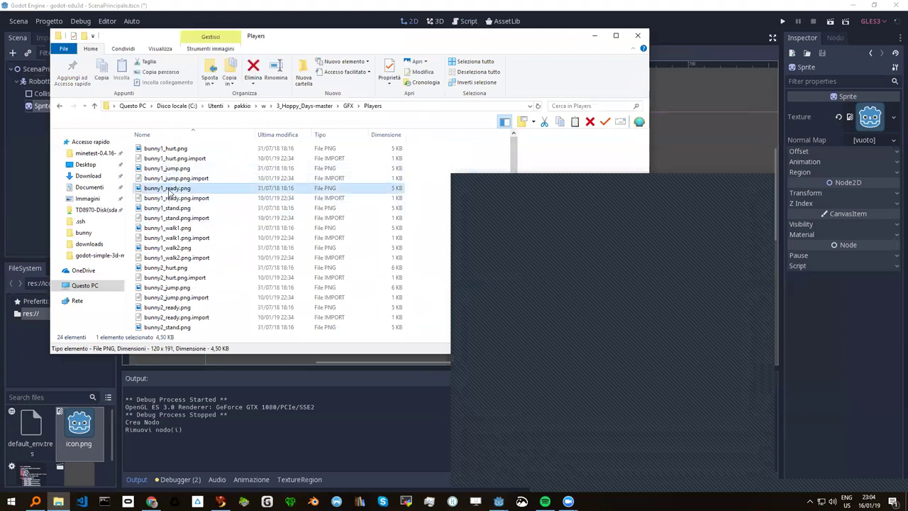
double_click(171, 190)
double_click(435, 186)
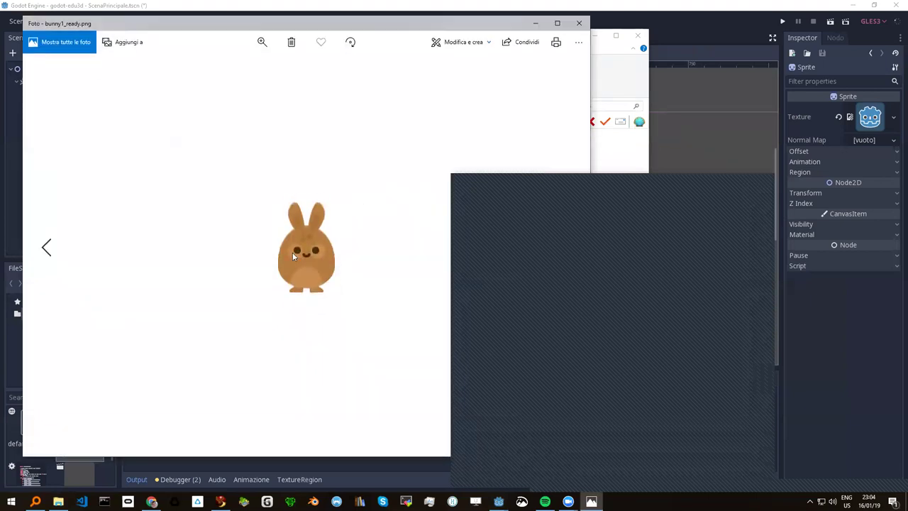
click(579, 22)
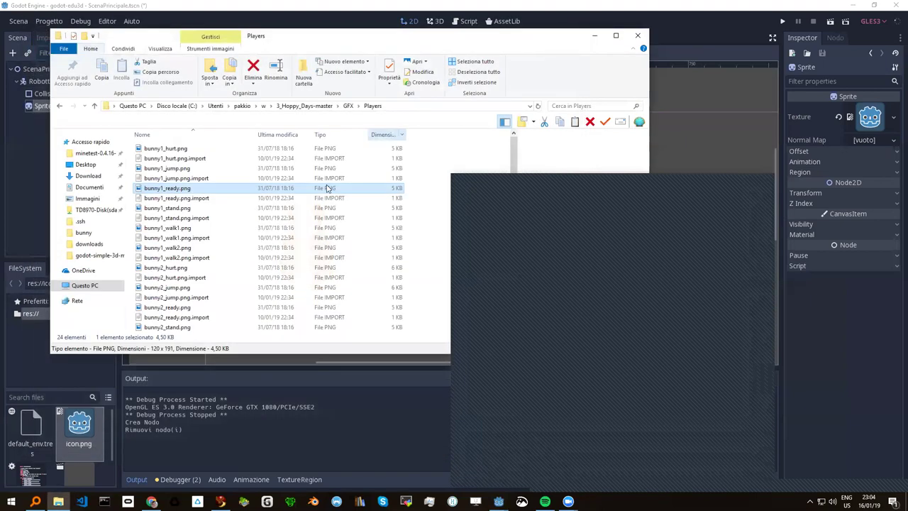
click(192, 220)
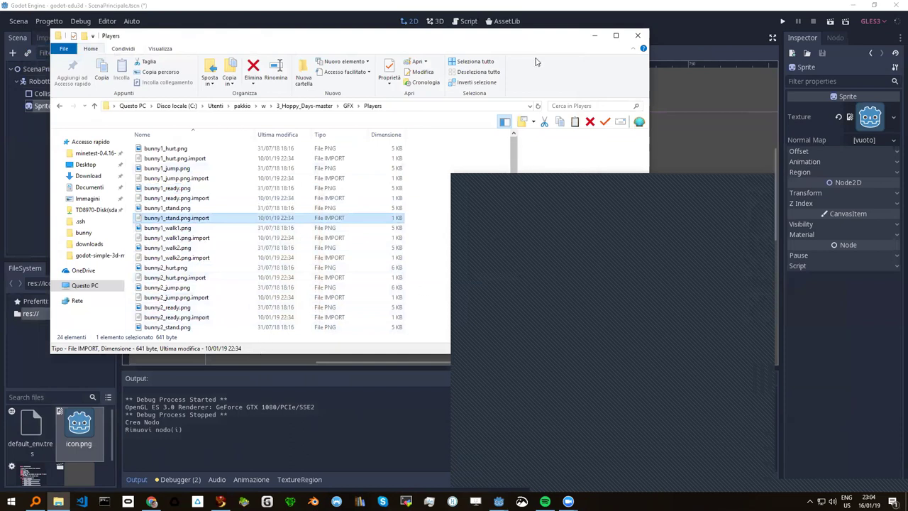
click(594, 36)
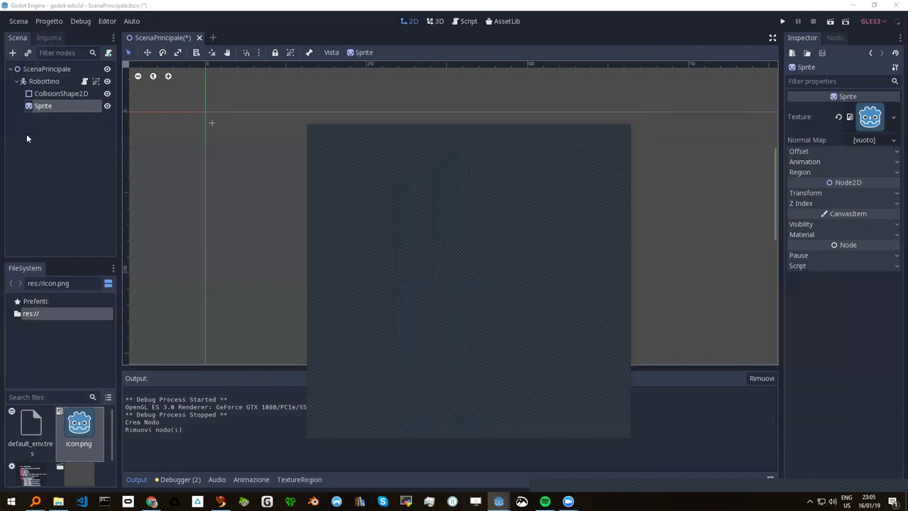
Restore the Players folder window, then open icon.png's context menu in the FileSystem dock
click(58, 501)
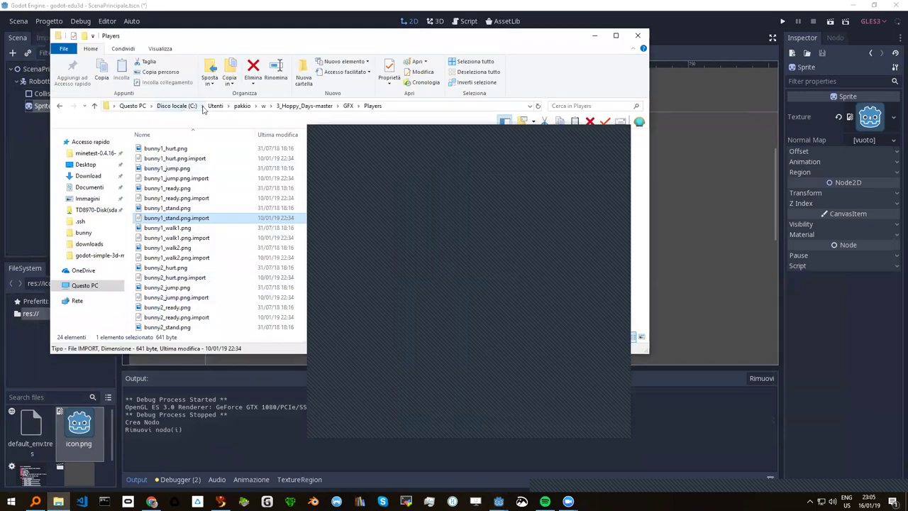
right_click(68, 424)
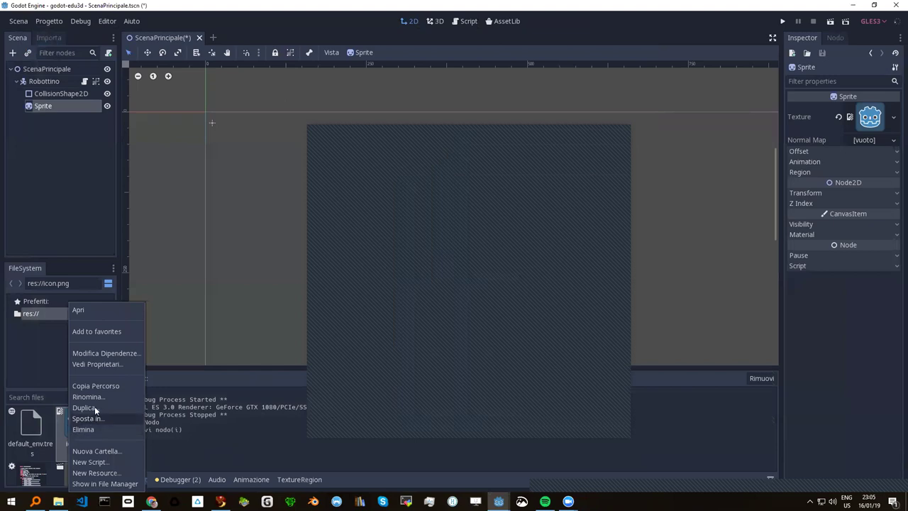
Show icon.png's godot-edu3d folder in File Manager, then return to the Godot editor
click(96, 486)
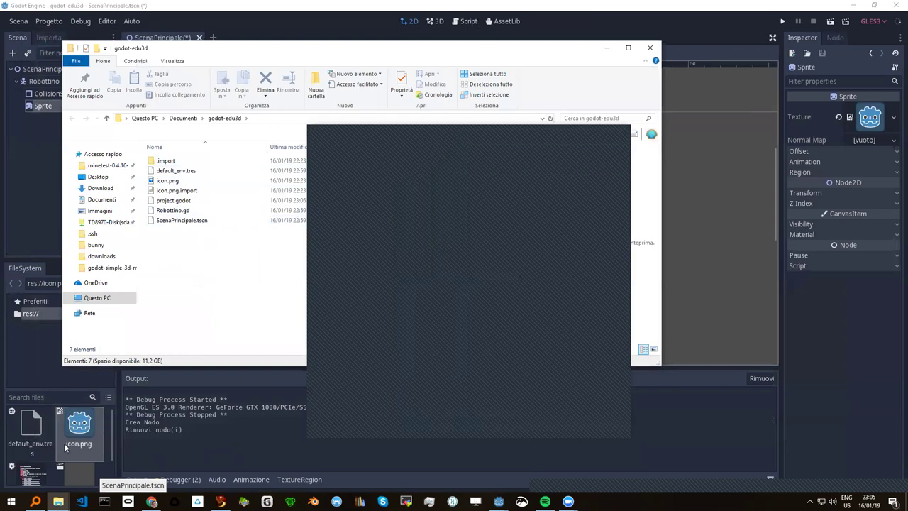
click(112, 422)
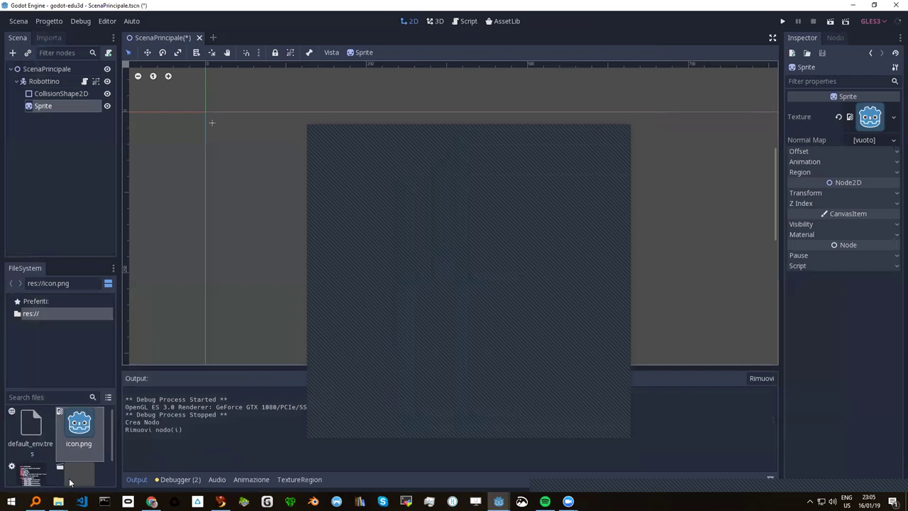
mouse_move(58, 502)
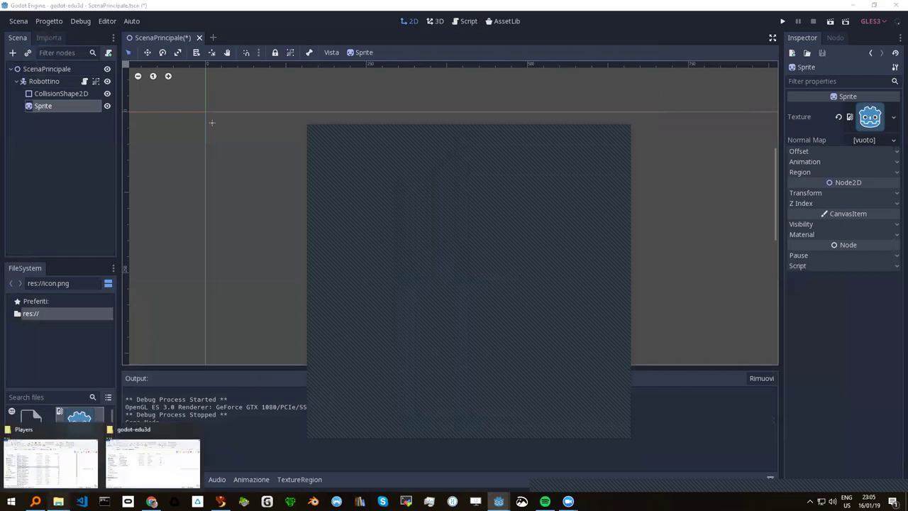
mouse_move(126, 473)
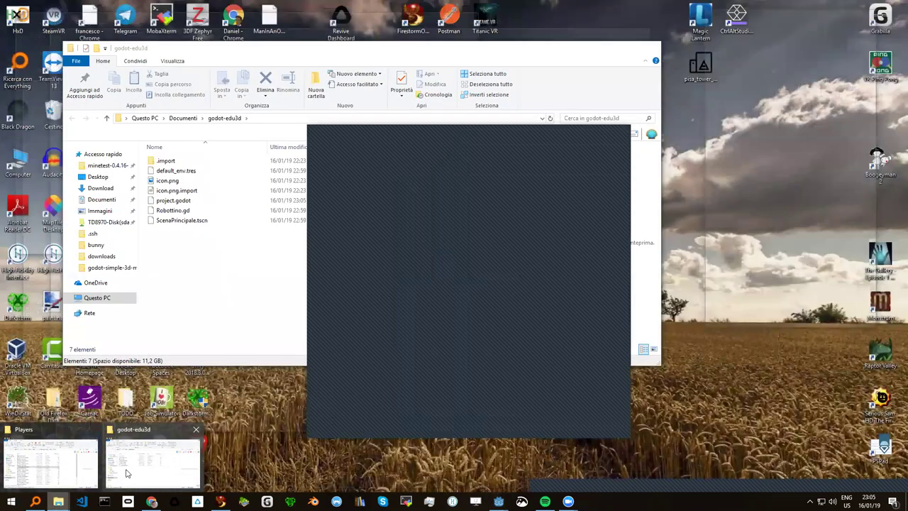